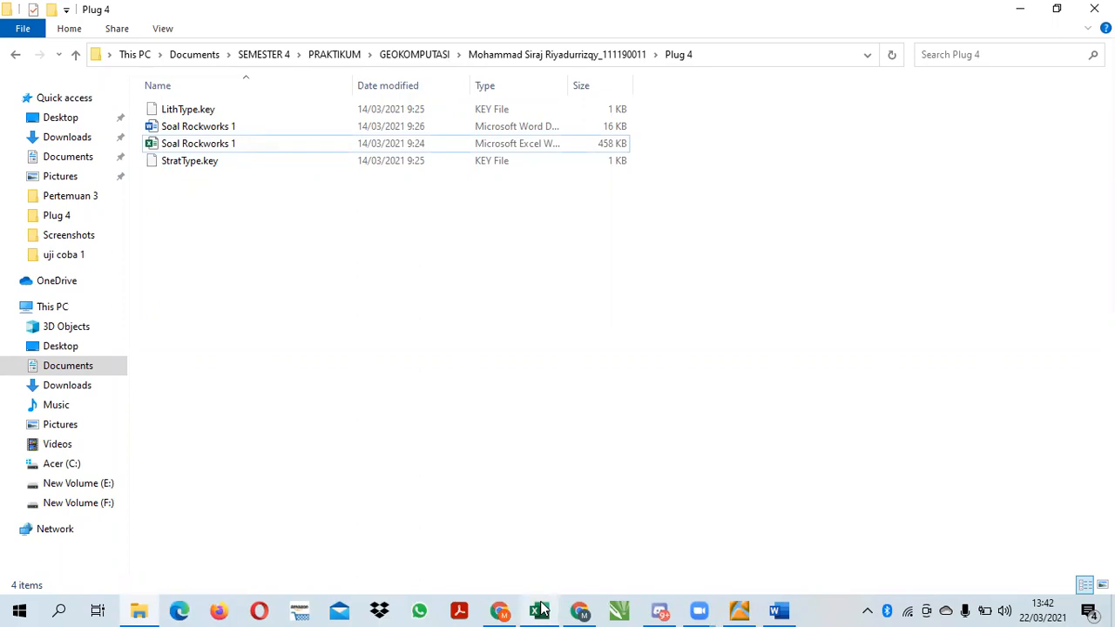
pyautogui.moveTo(685, 608)
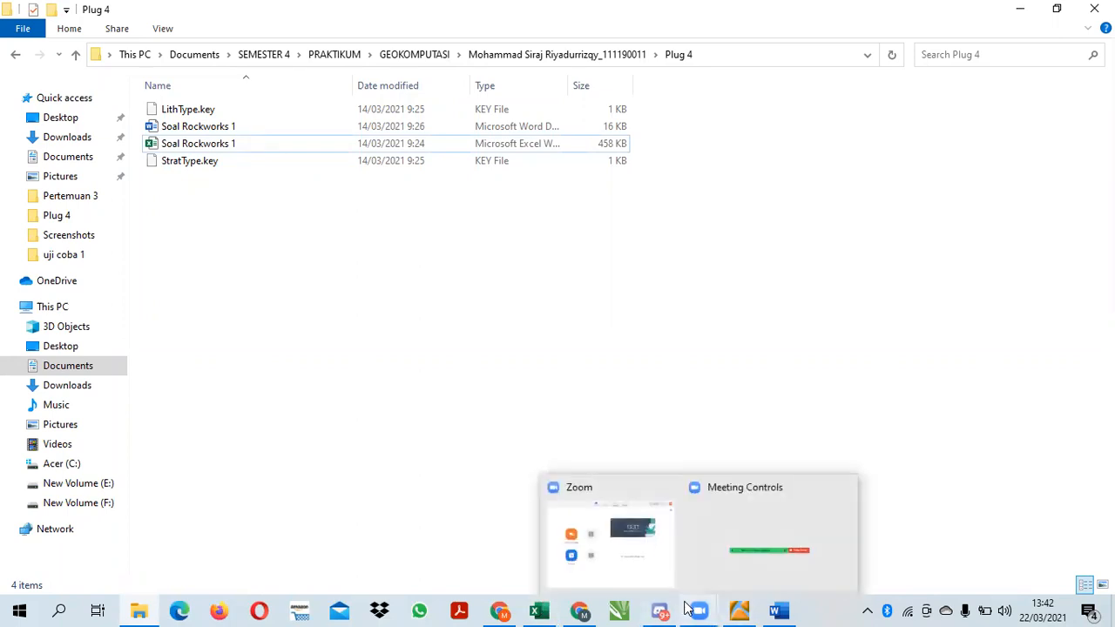
pyautogui.click(730, 533)
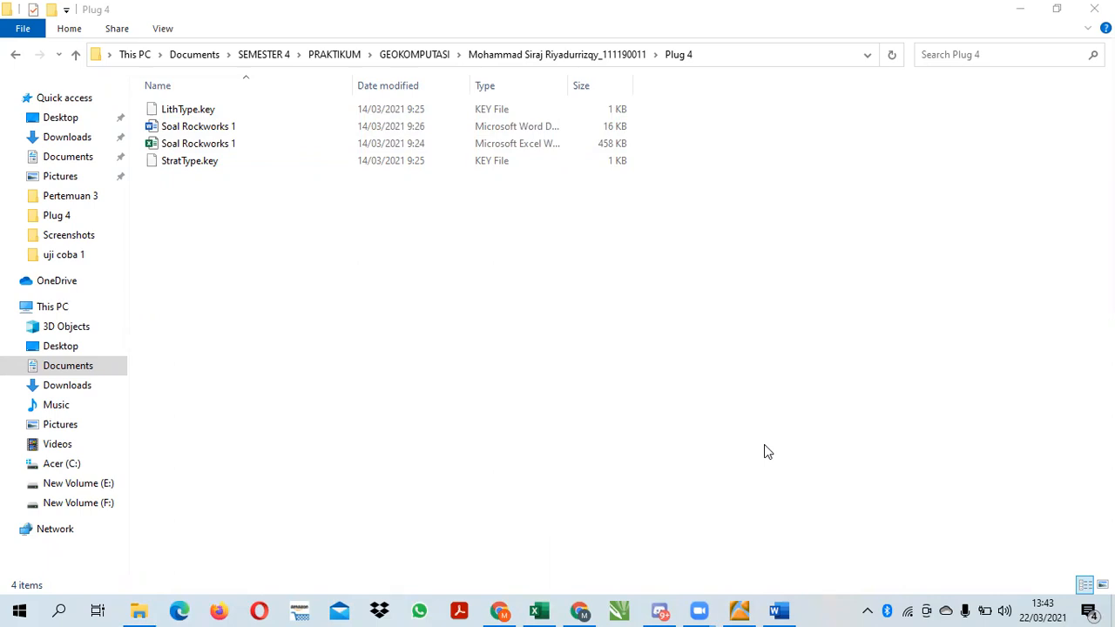
# Switch to the Soal Rockworks 1 Word document and review the task's list of required logs, models and sections
pyautogui.click(776, 610)
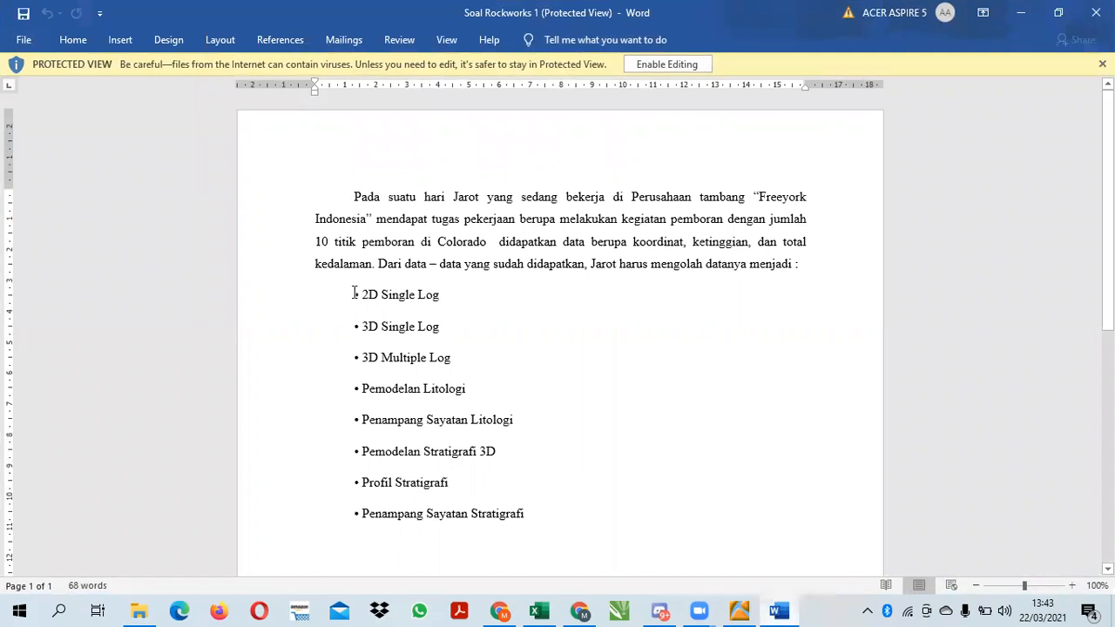
pyautogui.moveTo(341, 296); pyautogui.dragTo(539, 515)
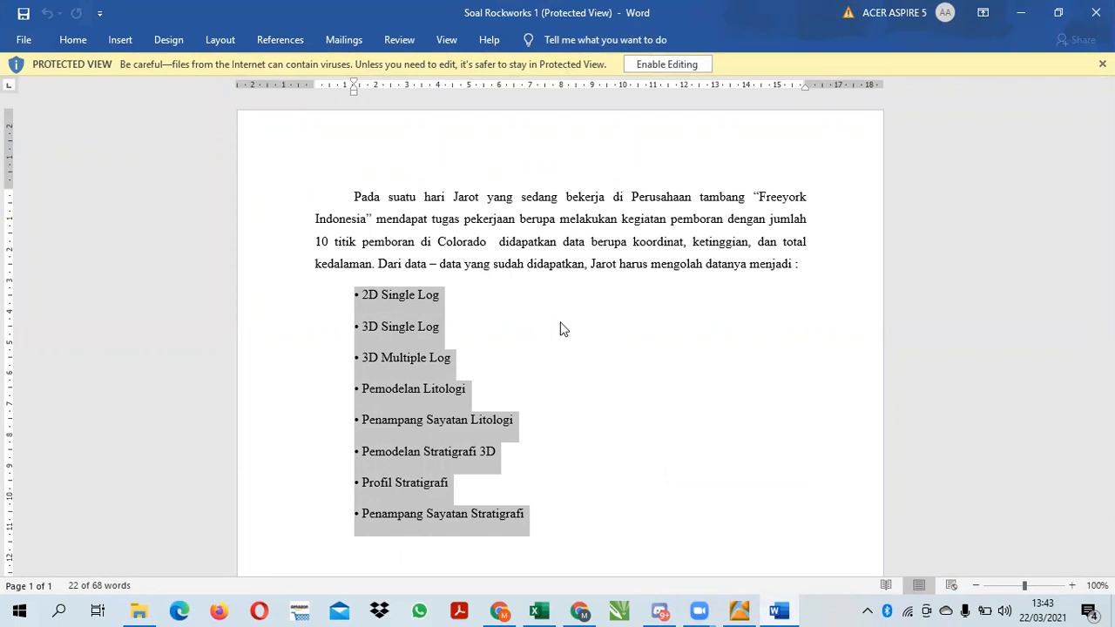
pyautogui.click(590, 349)
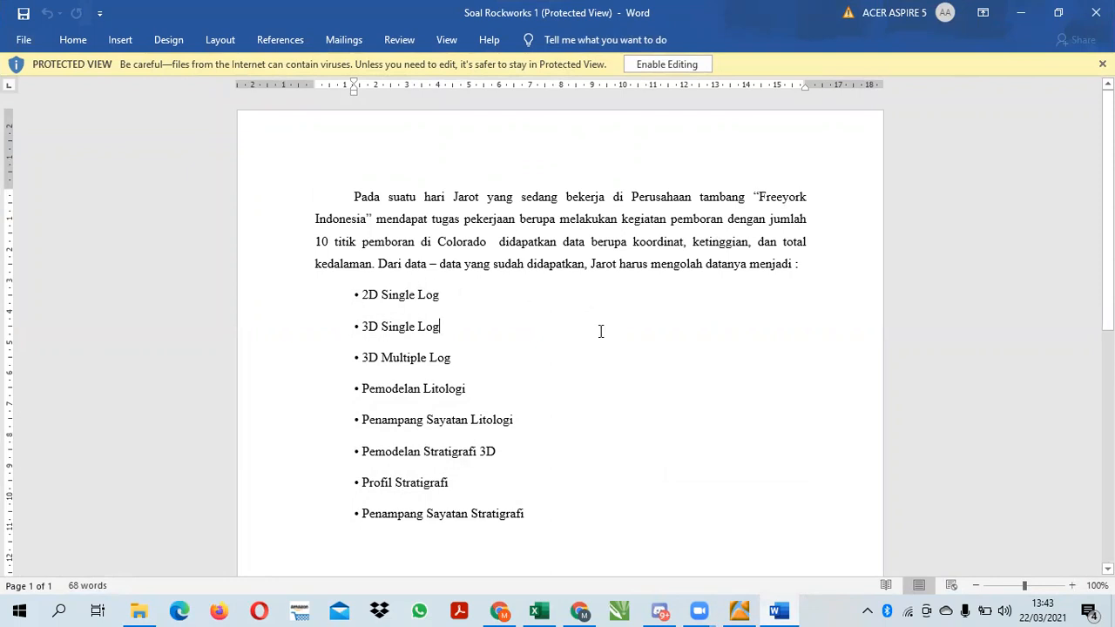
# Switch to the Soal Rockworks 1 Excel workbook, maximize it, look over its sheets and read the Instruction sheet
pyautogui.moveTo(541, 609)
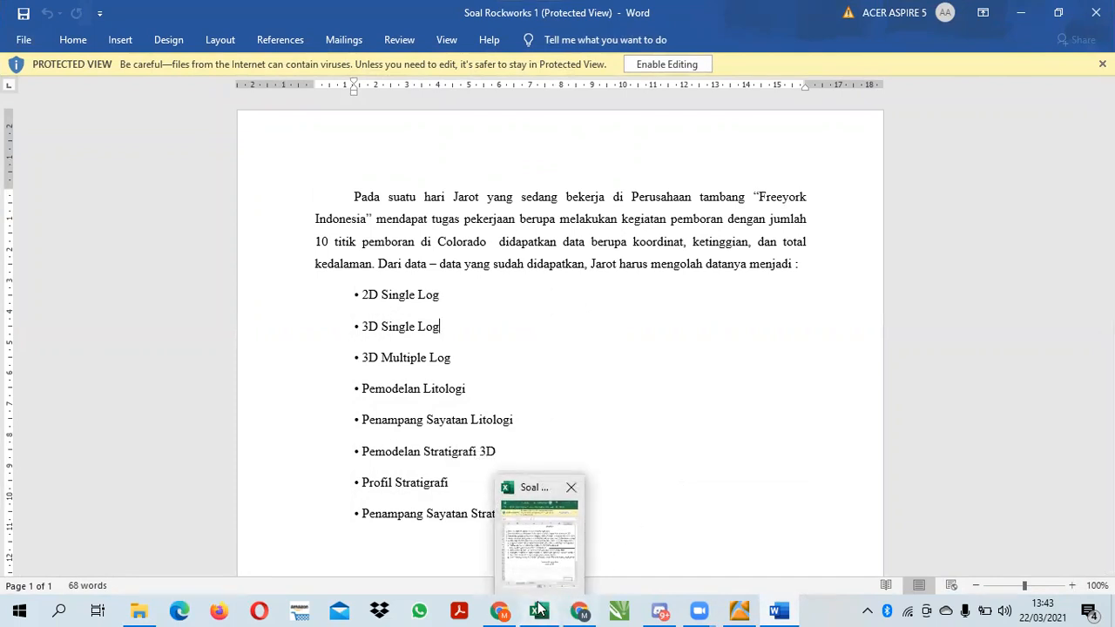
pyautogui.click(539, 609)
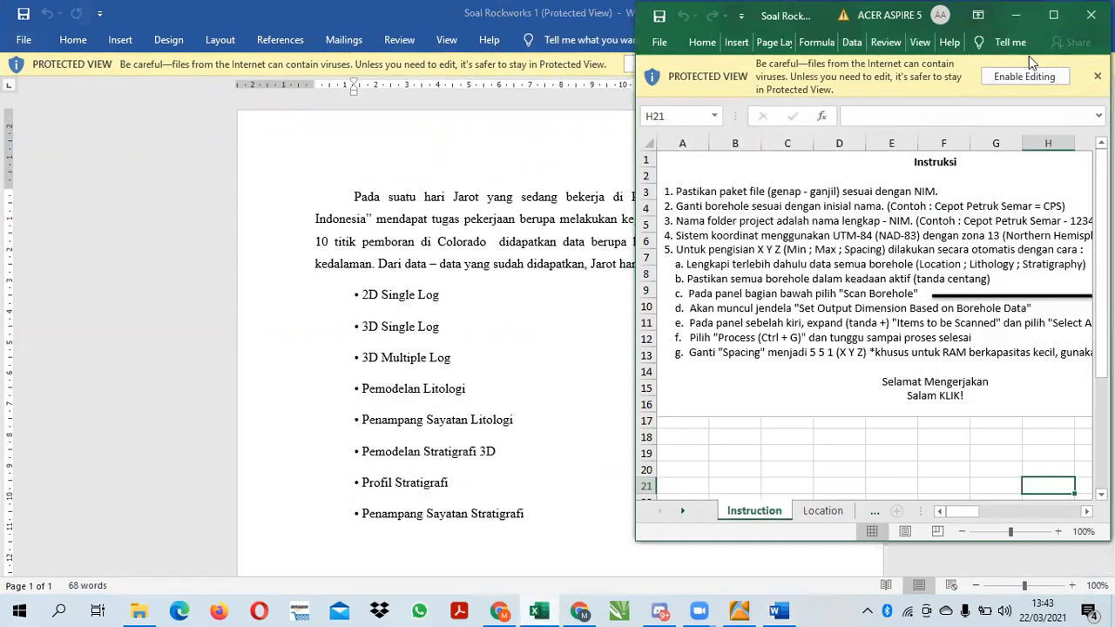
pyautogui.click(1055, 15)
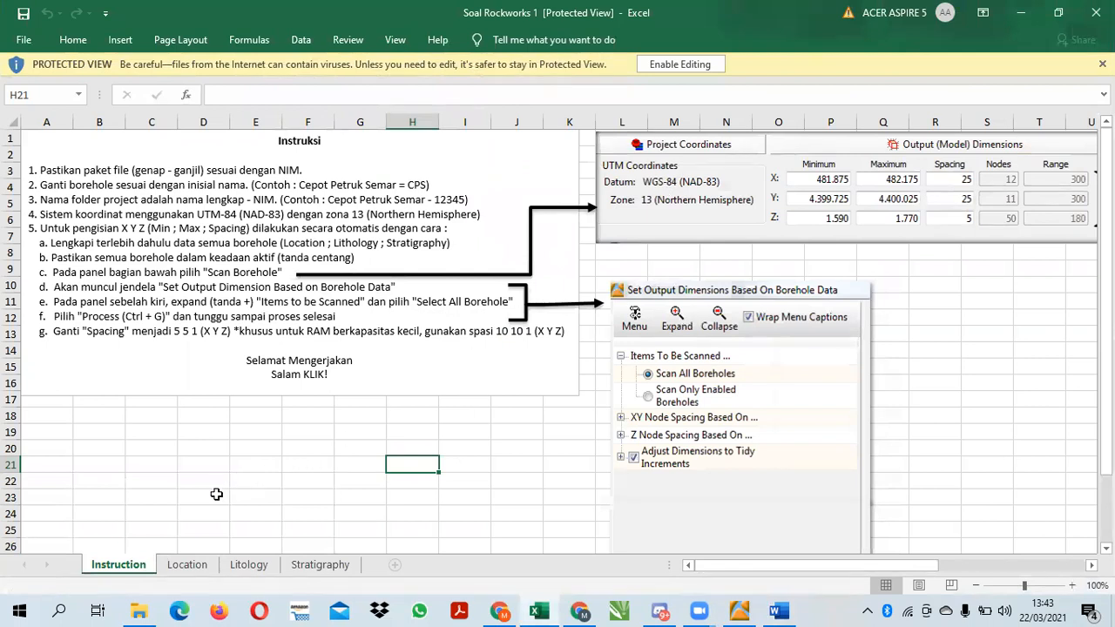
pyautogui.click(188, 566)
pyautogui.click(249, 566)
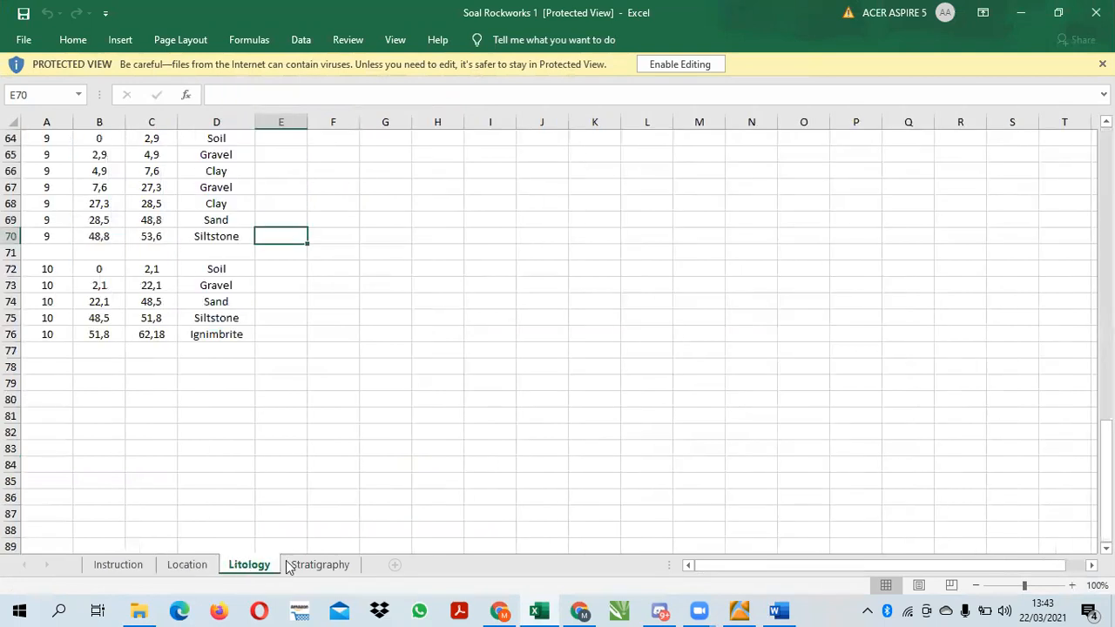
pyautogui.click(311, 566)
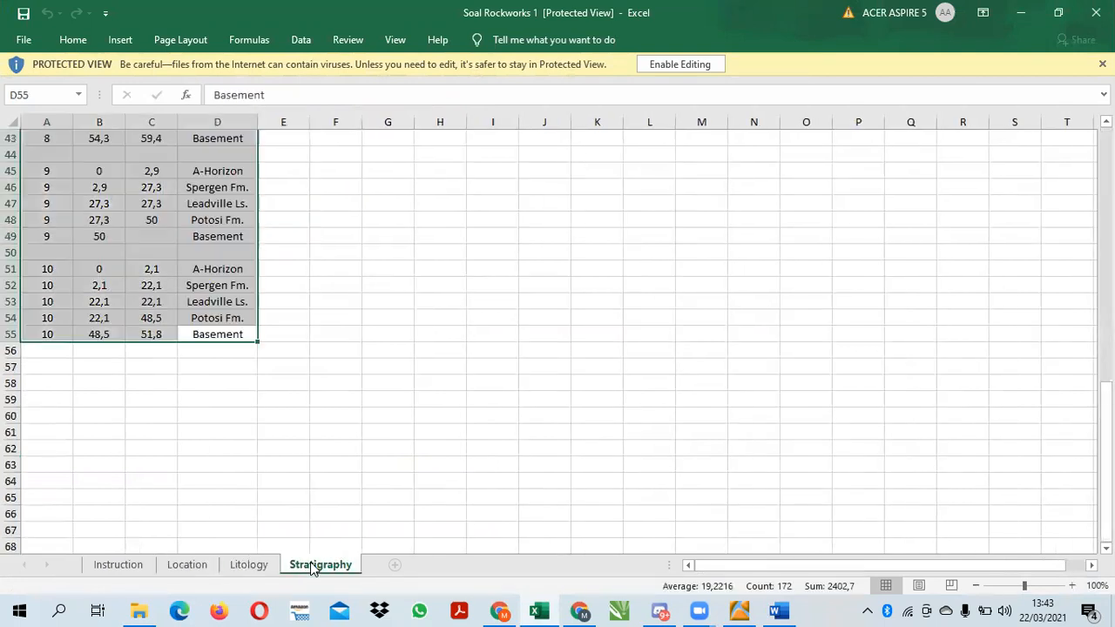
pyautogui.click(116, 567)
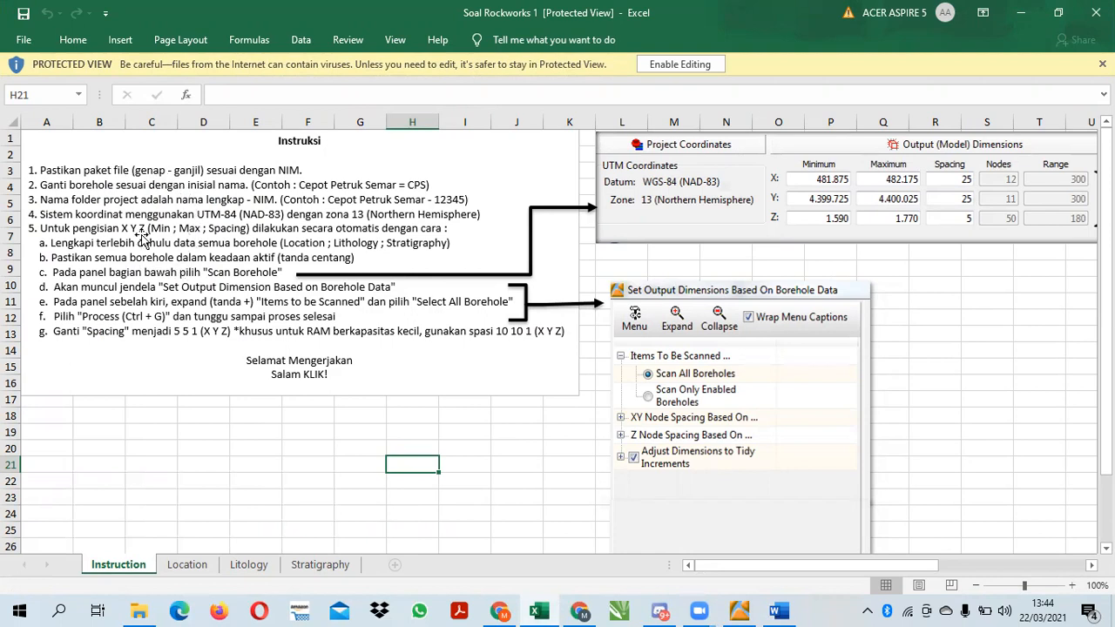
# Examine the borehole tables on the Location, Litology and Stratigraphy sheets from their first rows, then minimize the workbook
pyautogui.click(185, 564)
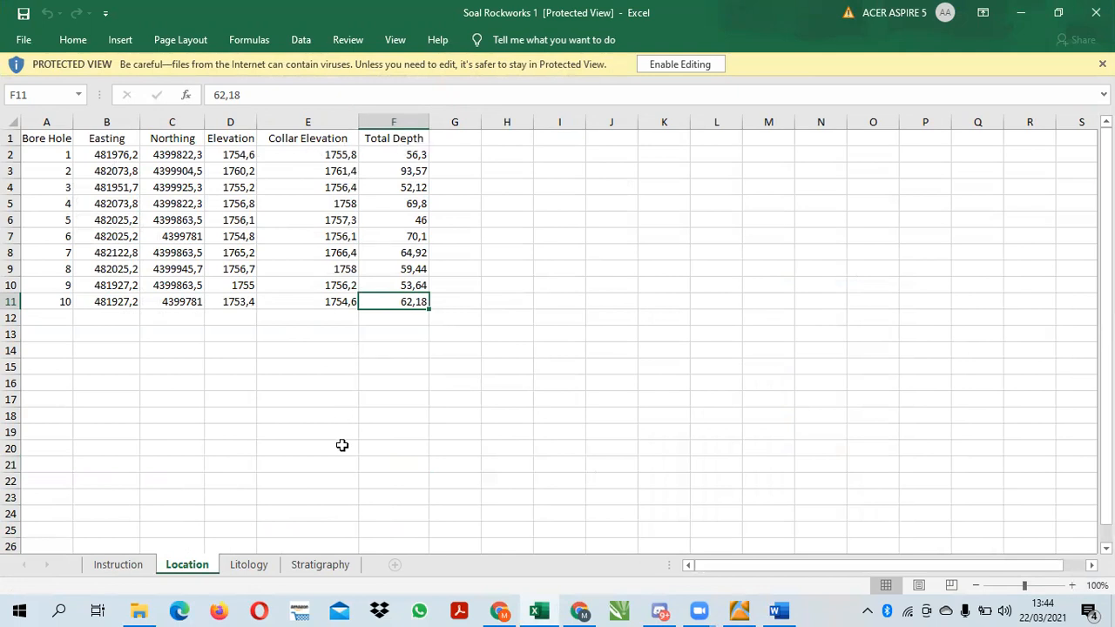
pyautogui.click(250, 565)
pyautogui.moveTo(1104, 479); pyautogui.dragTo(1075, 122)
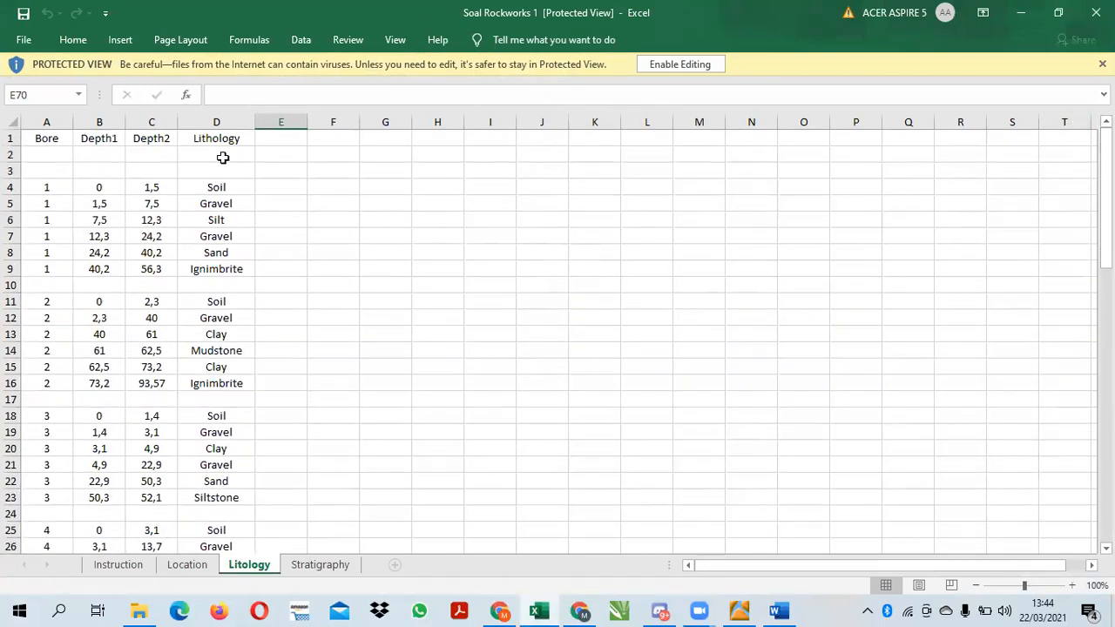
pyautogui.click(332, 567)
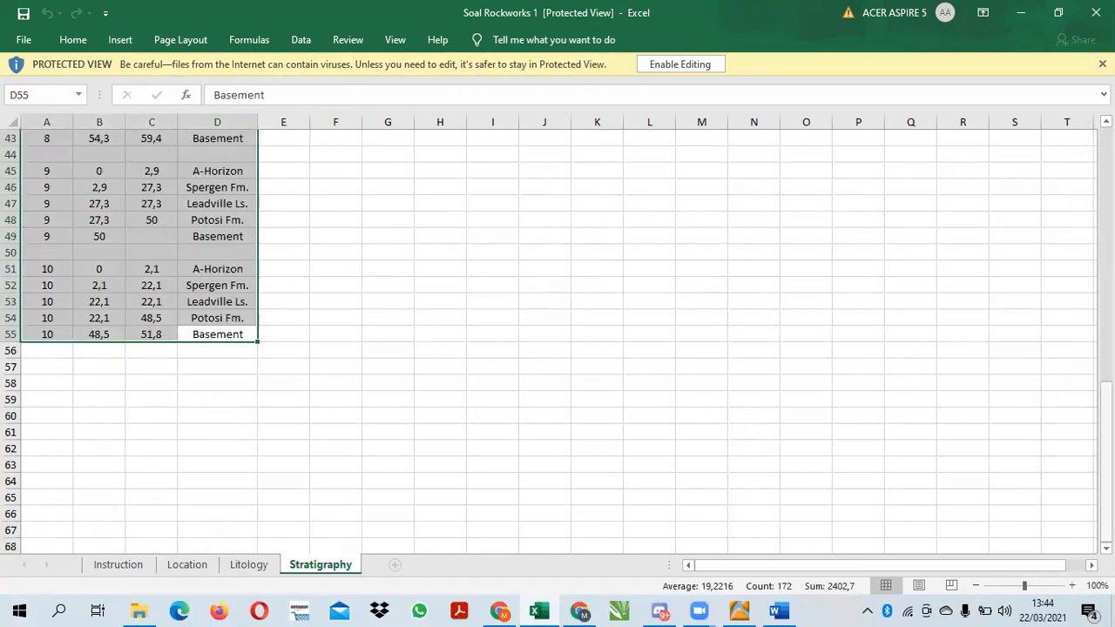
pyautogui.moveTo(1106, 407); pyautogui.dragTo(1106, 148)
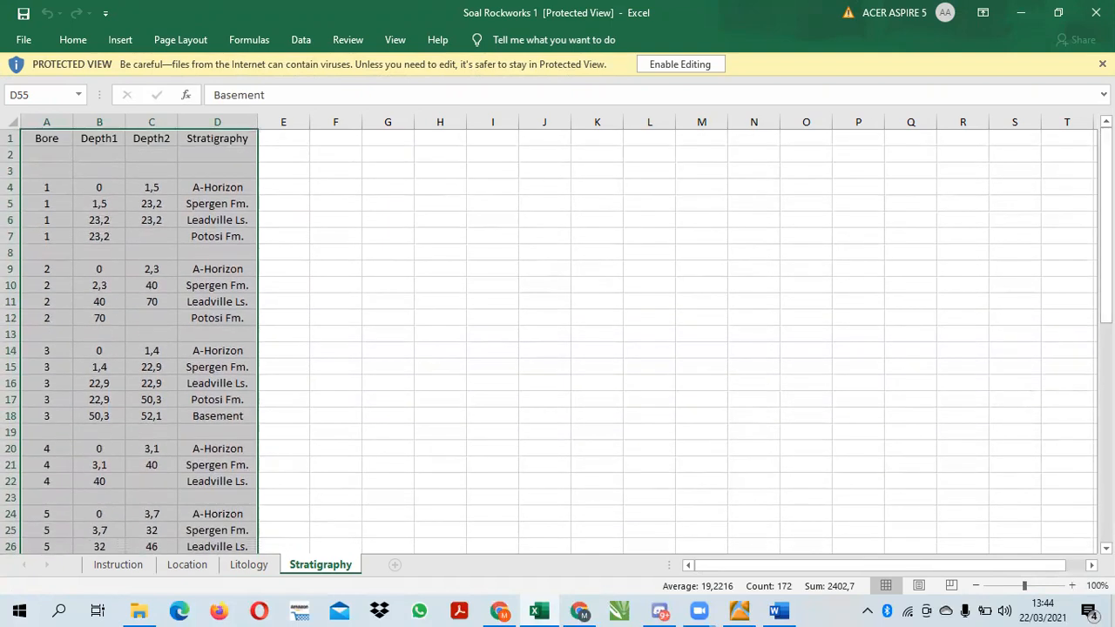
pyautogui.click(1020, 12)
# Switch to RockWorks and finish the new project with UTM coordinates, datum WGS-84 1984 (NAD-83), zone 13 (Northern Hemisphere), after checking the Instruction sheet
pyautogui.click(742, 606)
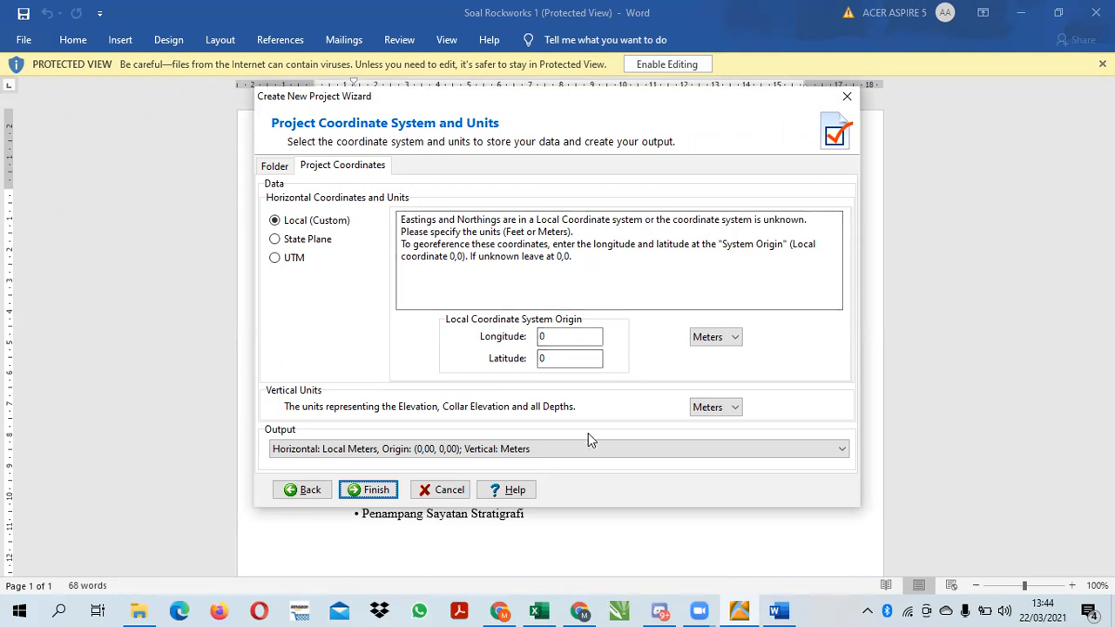
pyautogui.moveTo(538, 609)
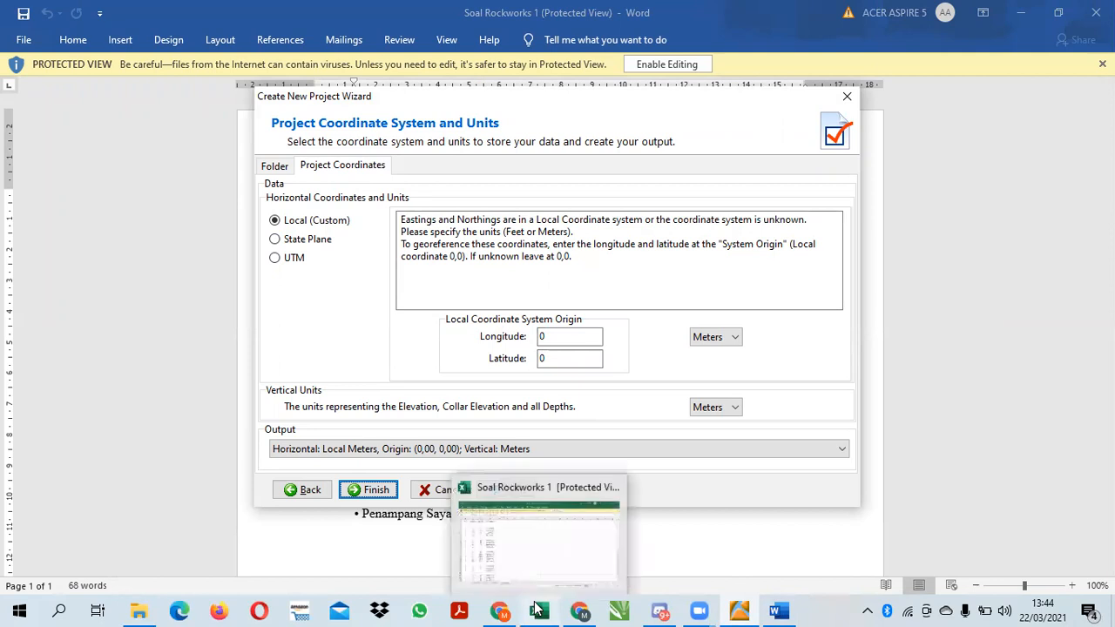
pyautogui.click(533, 536)
pyautogui.click(118, 565)
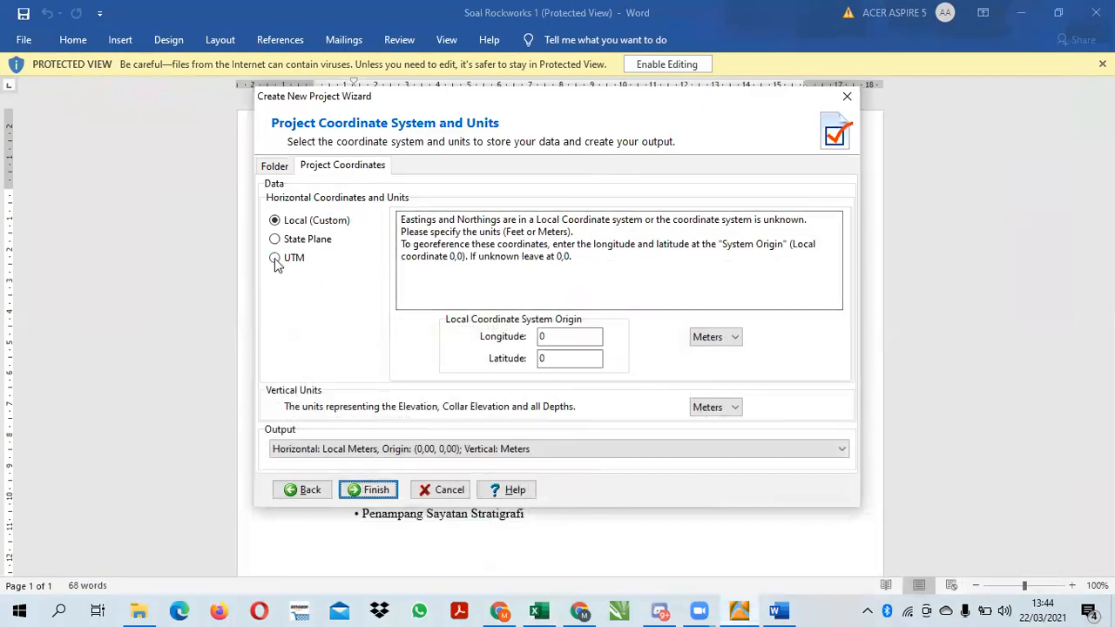
pyautogui.click(276, 258)
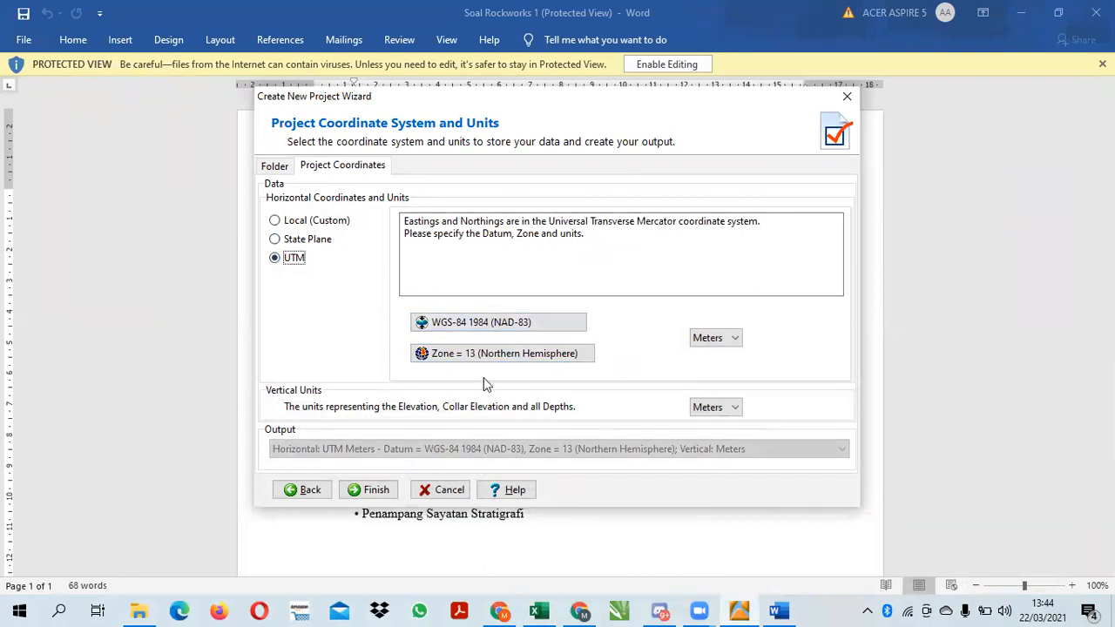
pyautogui.click(367, 492)
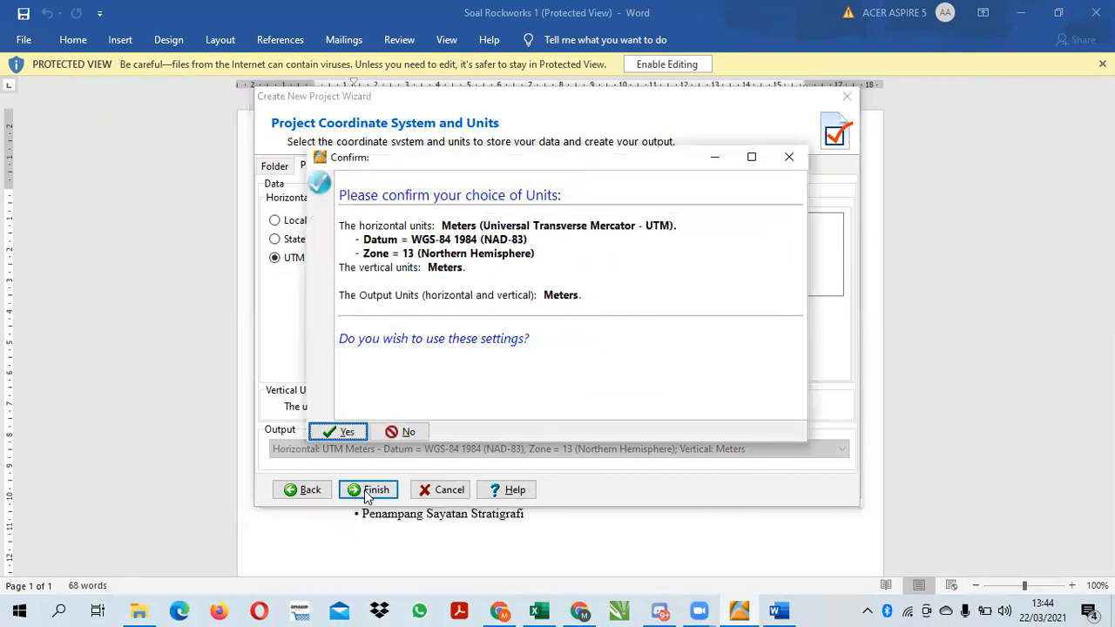
pyautogui.click(336, 428)
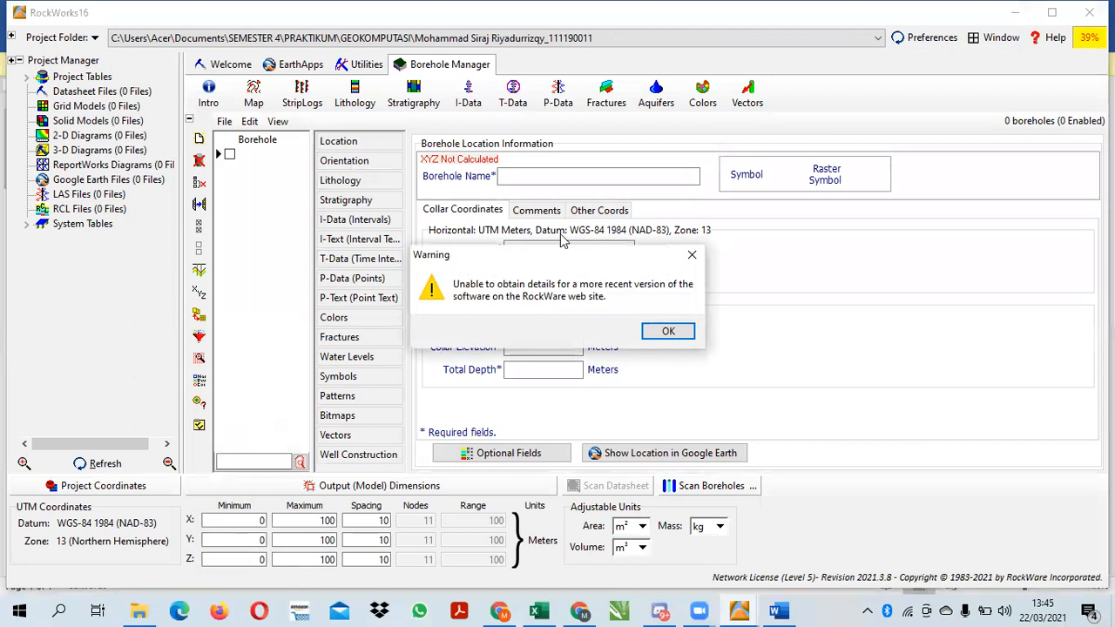
pyautogui.click(670, 331)
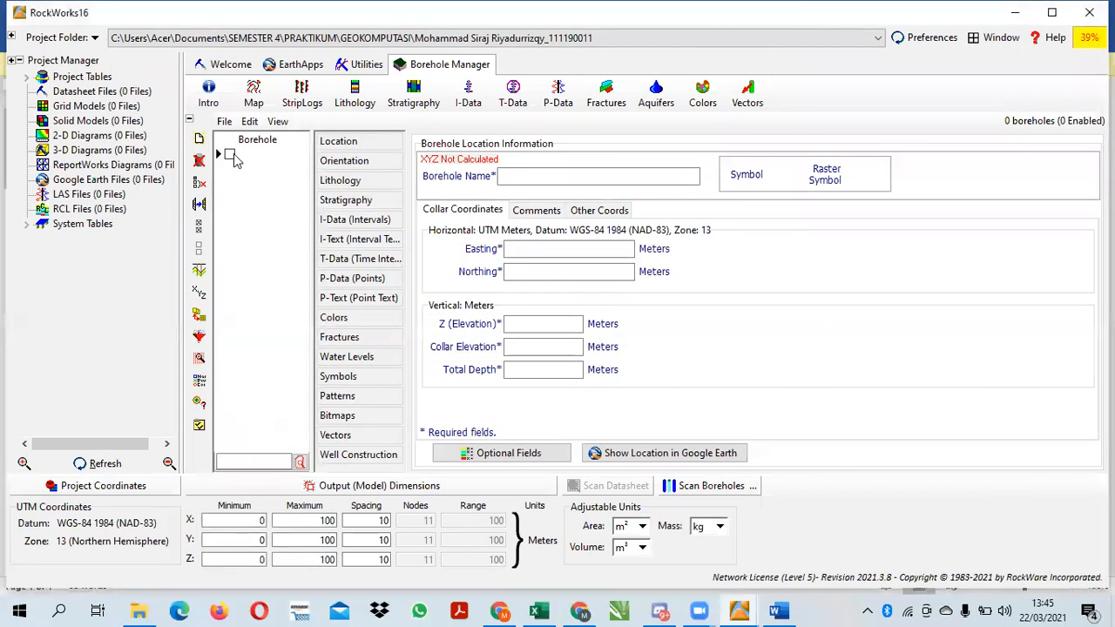
# Name the first borehole MSR 1
pyautogui.click(523, 177)
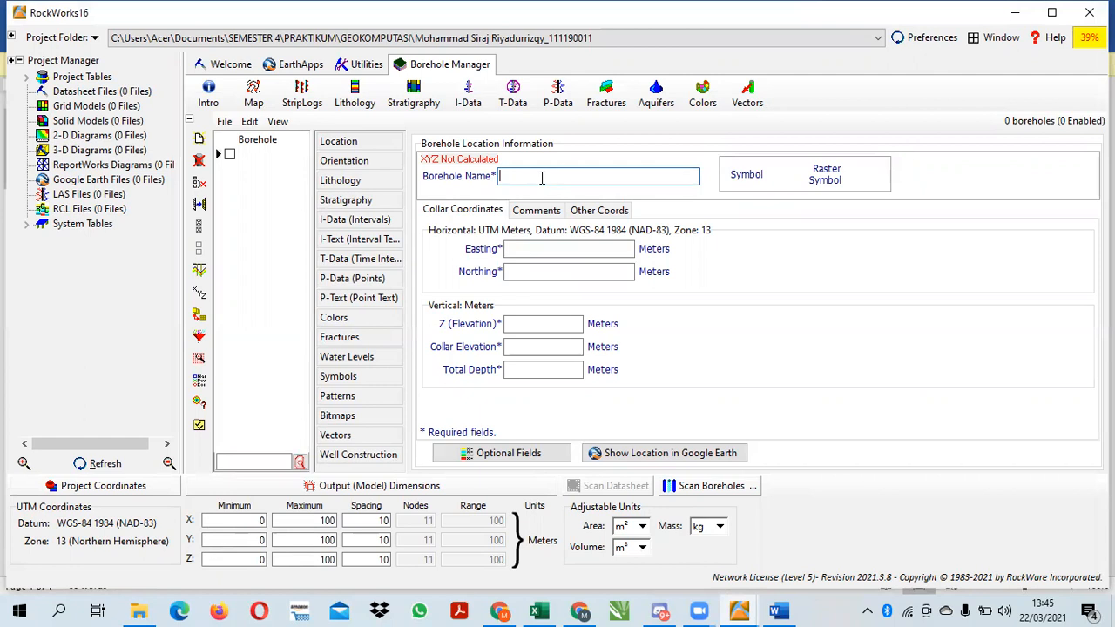
pyautogui.write('ms')
pyautogui.press('BackSpace')
pyautogui.press('BackSpace')
pyautogui.press('capslock')
pyautogui.write('MSR ')
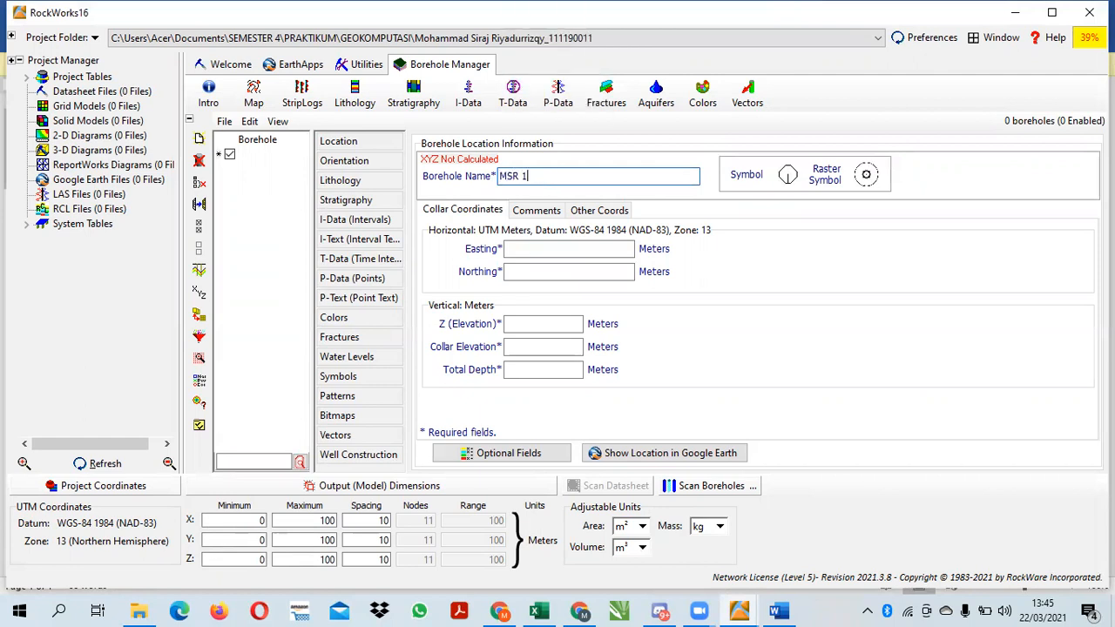
pyautogui.write('1')
pyautogui.press('Tab')
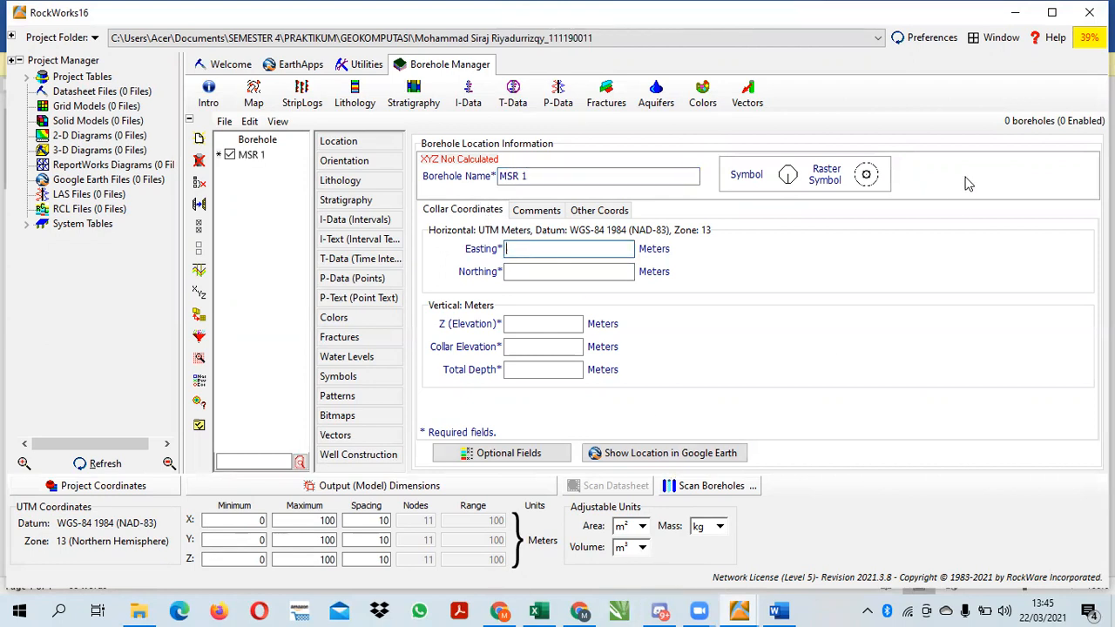
# Restore the RockWorks and Excel windows to a side-by-side size and show the workbook's Location sheet
pyautogui.click(1050, 18)
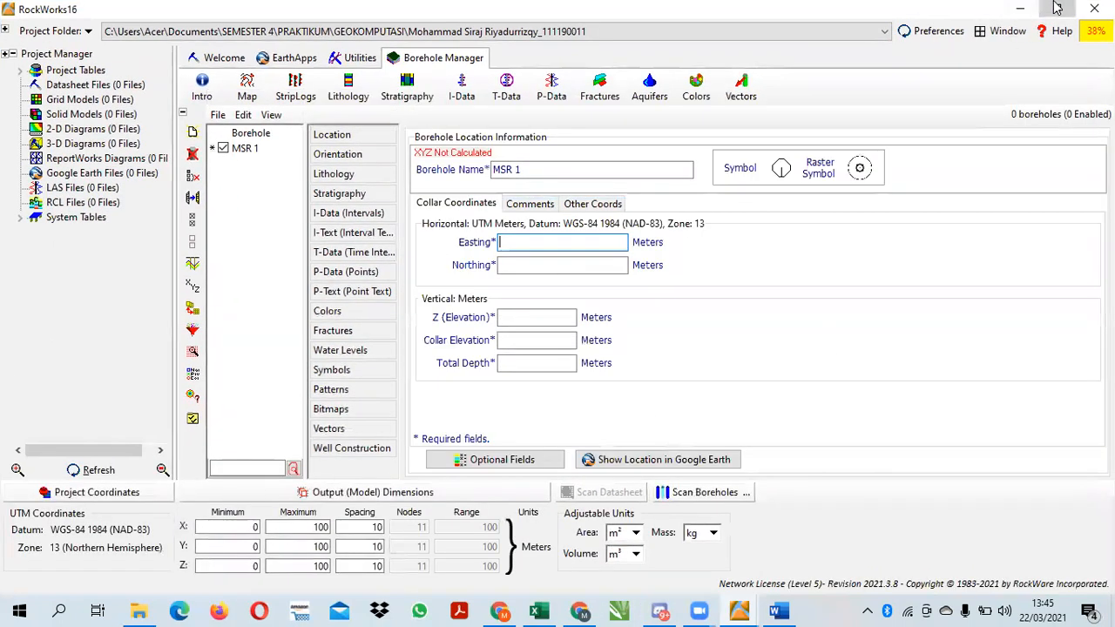
pyautogui.click(1055, 8)
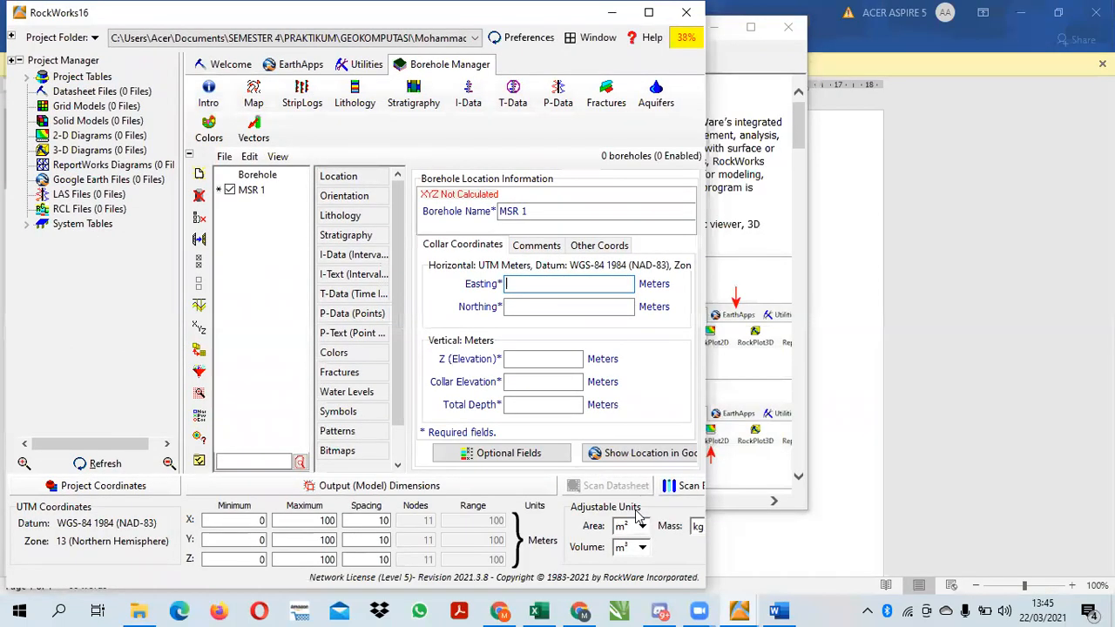
pyautogui.click(539, 610)
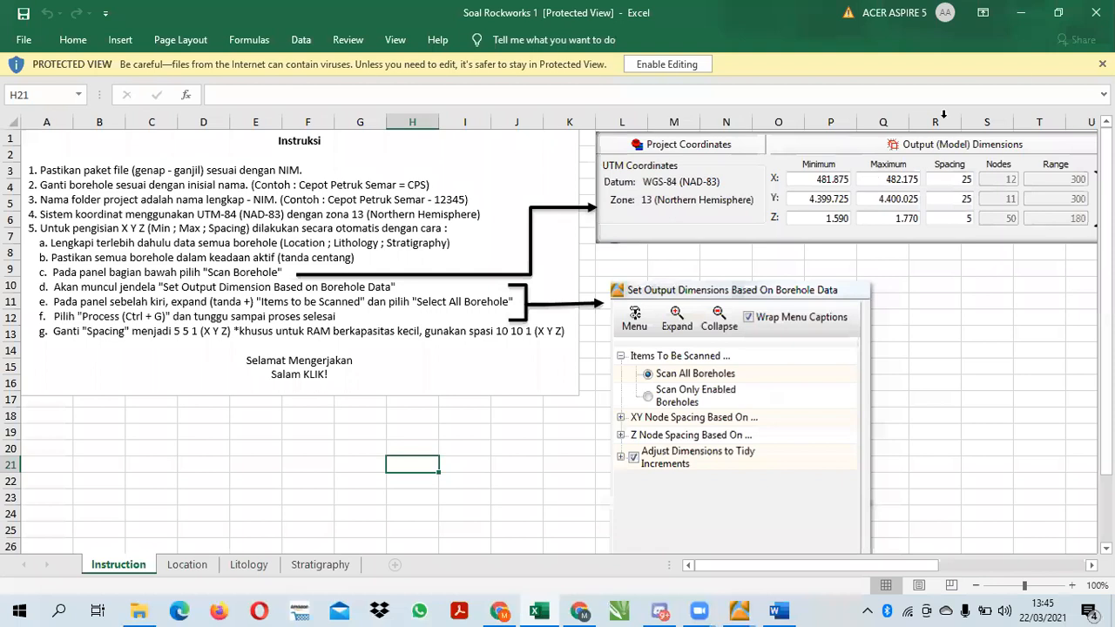
pyautogui.click(1057, 12)
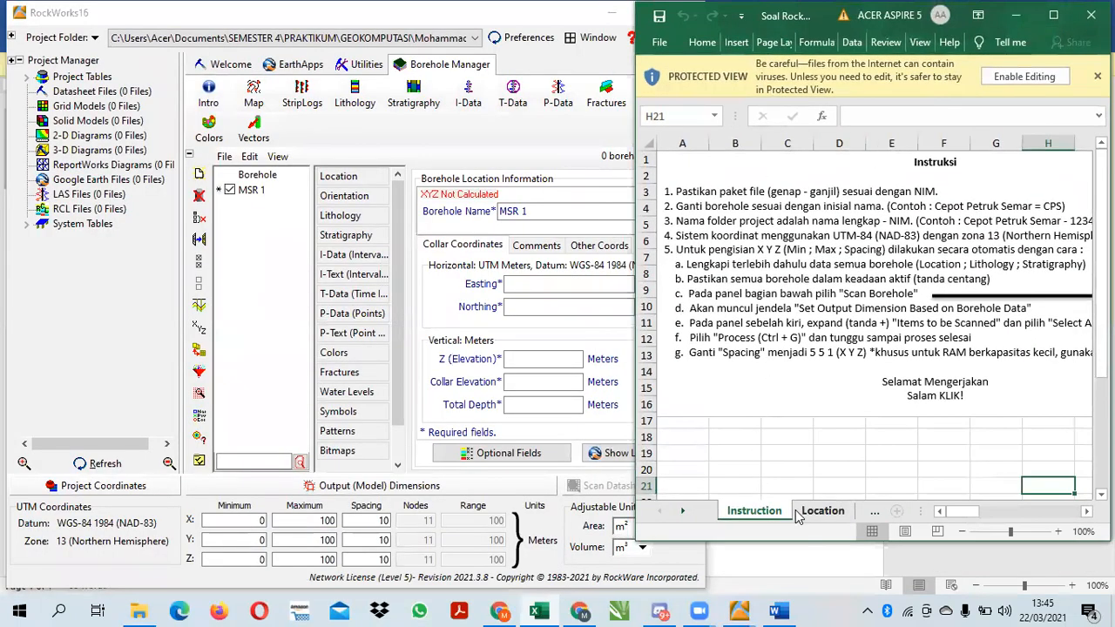
pyautogui.click(822, 512)
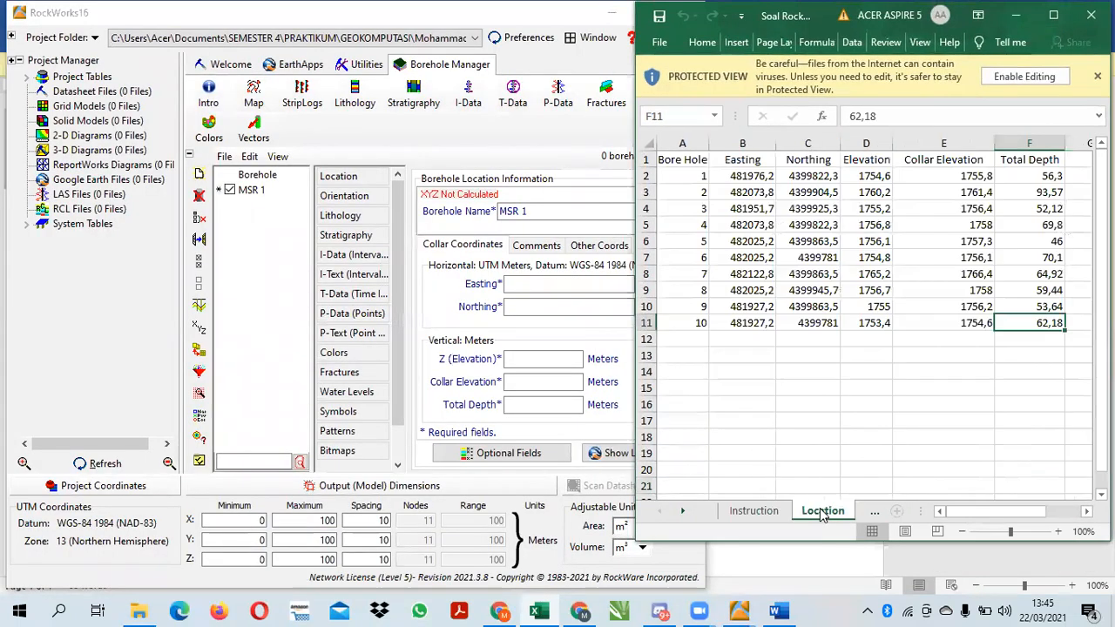
# Copy borehole 1's Easting 481976,2 and Northing 4399822,3 from the Location sheet into the collar coordinates of MSR 1
pyautogui.click(743, 177)
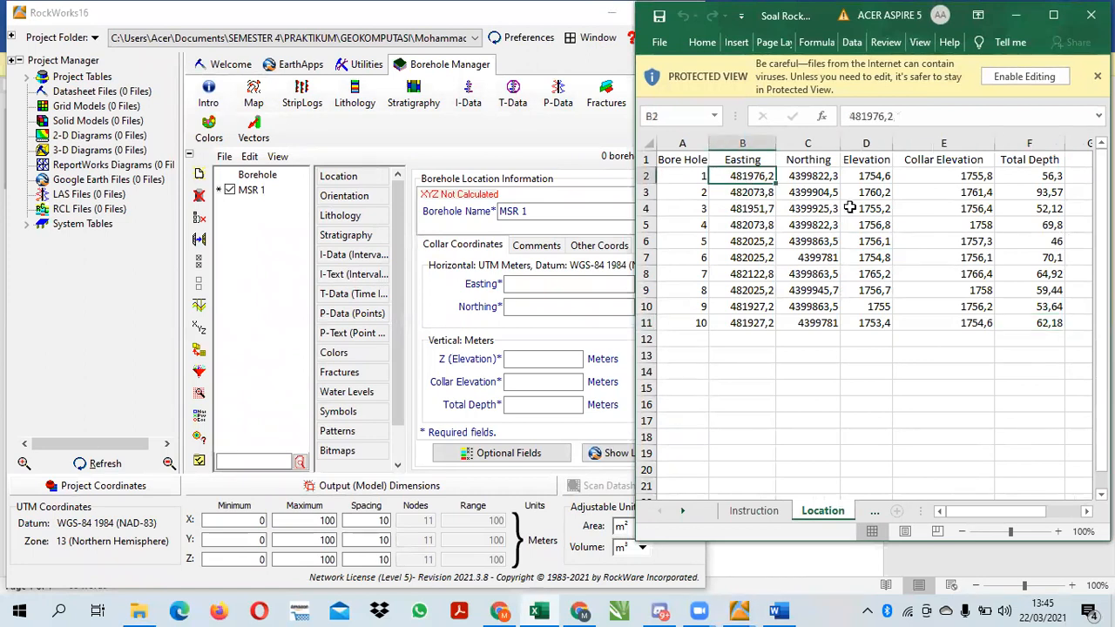
pyautogui.hotkey('ctrl', 'c')
pyautogui.click(522, 284)
pyautogui.hotkey('ctrl', 'v')
pyautogui.click(819, 177)
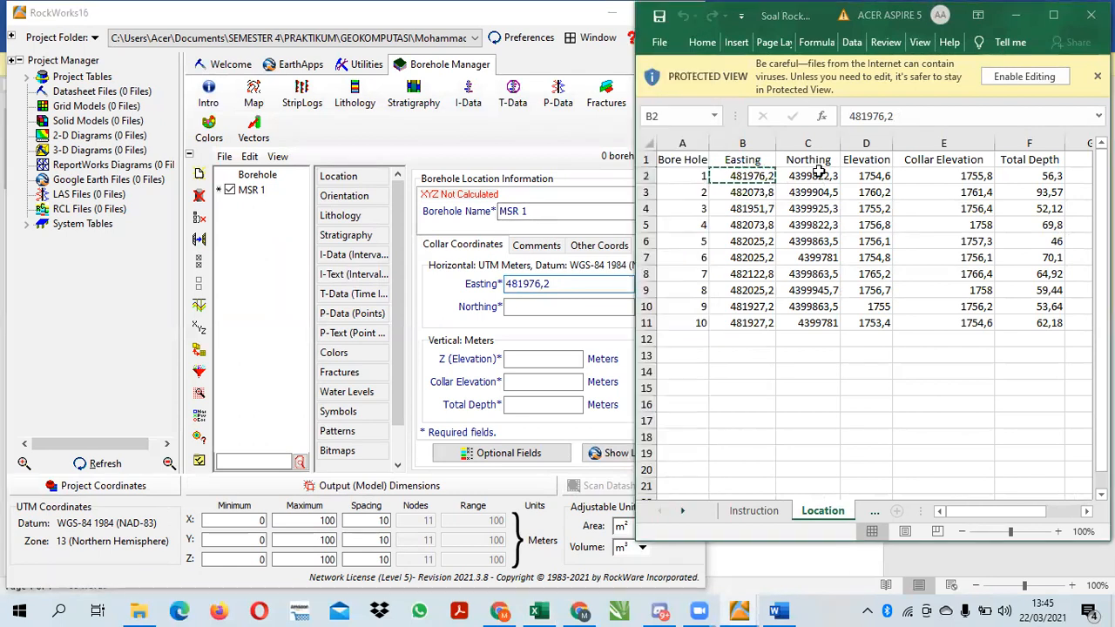
pyautogui.hotkey('ctrl', 'c')
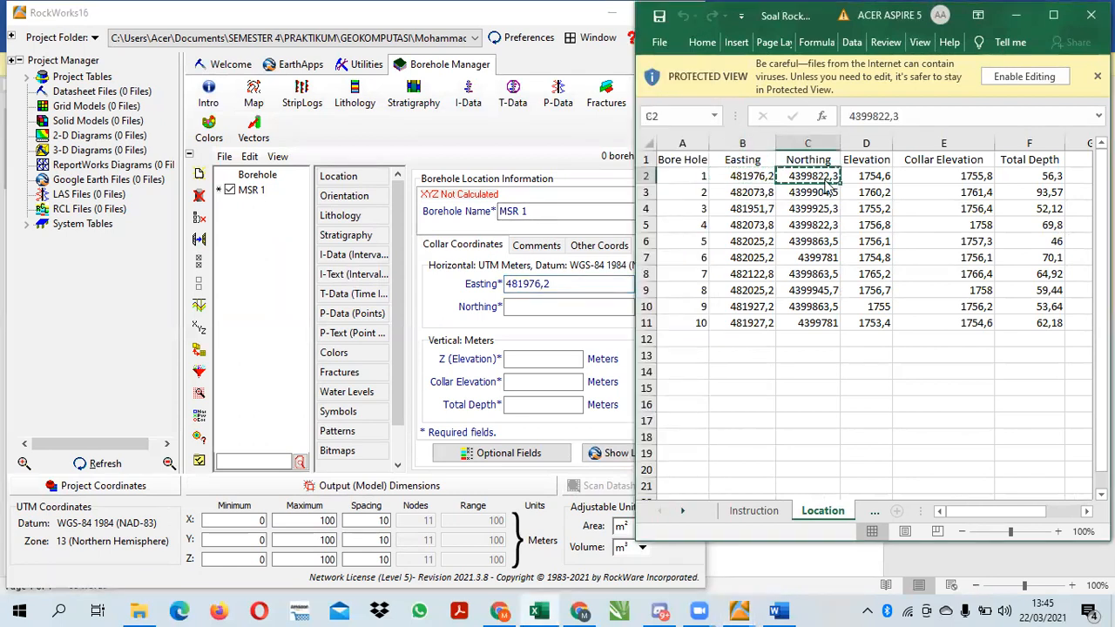
pyautogui.click(522, 307)
pyautogui.hotkey('ctrl', 'v')
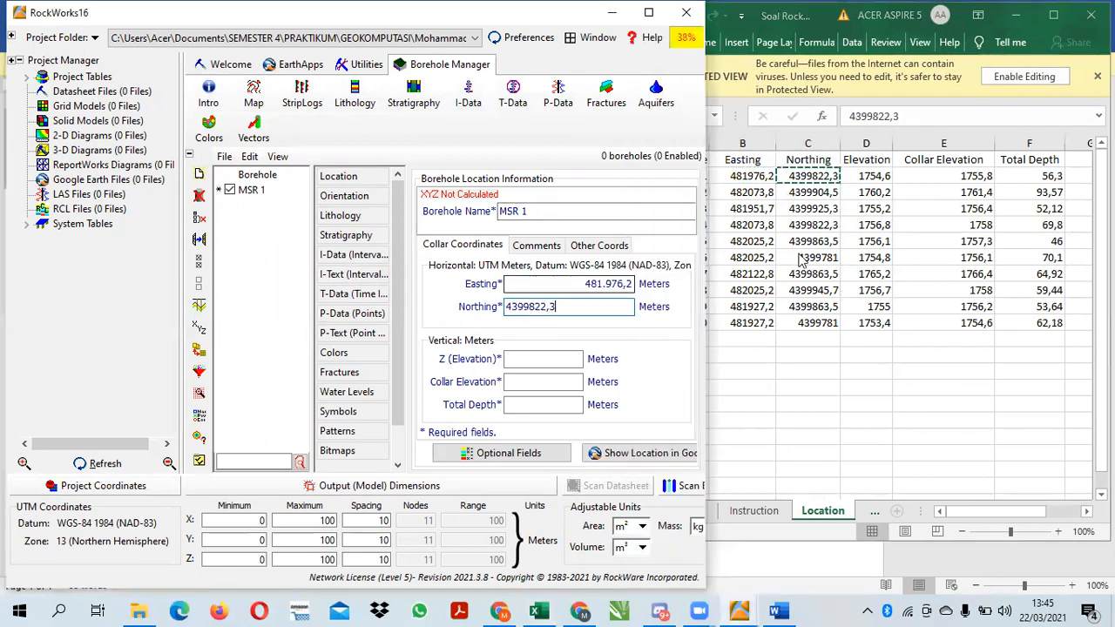
# Copy borehole 1's Elevation 1754,6 and Collar Elevation 1755,8 from the Location sheet into MSR 1's vertical collar coordinates
pyautogui.click(529, 359)
pyautogui.click(866, 177)
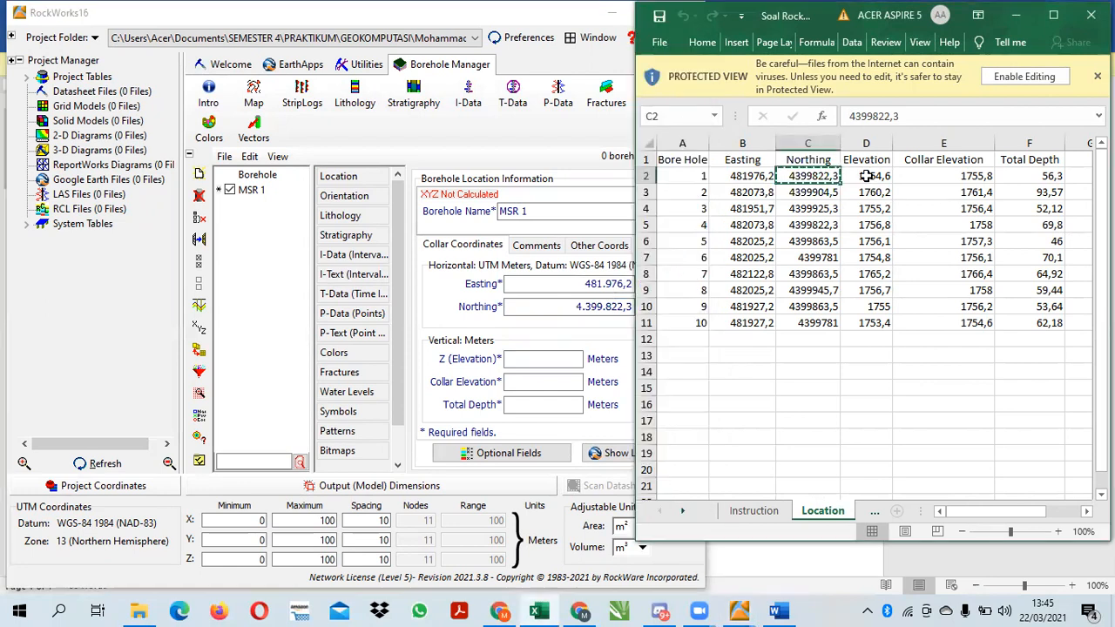
pyautogui.click(540, 359)
pyautogui.hotkey('ctrl', 'v')
pyautogui.click(951, 179)
pyautogui.click(953, 176)
pyautogui.hotkey('ctrl', 'c')
pyautogui.click(520, 380)
pyautogui.hotkey('ctrl', 'v')
# Copy borehole 1's Total Depth 56,3 from the Location sheet into MSR 1
pyautogui.click(1057, 172)
pyautogui.click(1052, 177)
pyautogui.hotkey('ctrl', 'c')
pyautogui.click(557, 400)
pyautogui.hotkey('ctrl', 'v')
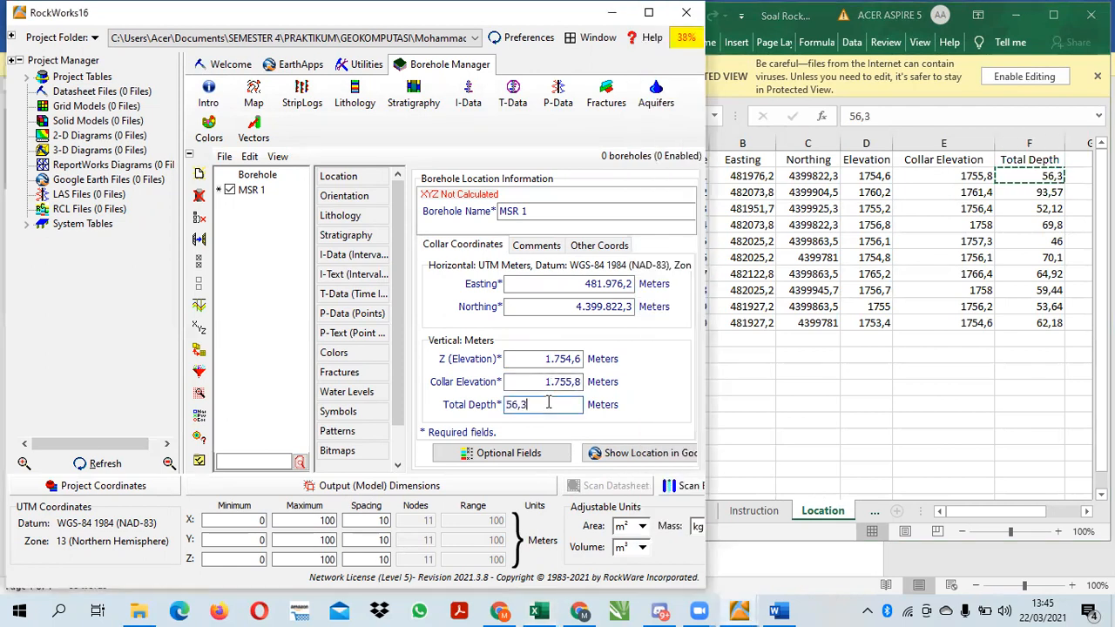
pyautogui.click(244, 293)
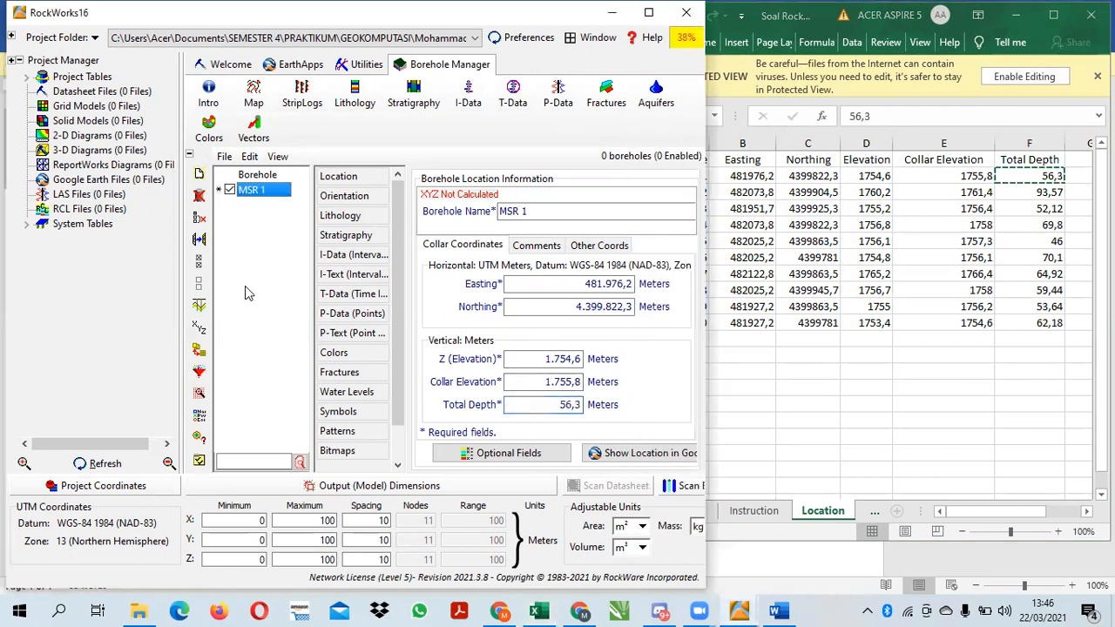
# Add a new borehole named MSR 2 to the project
pyautogui.click(203, 176)
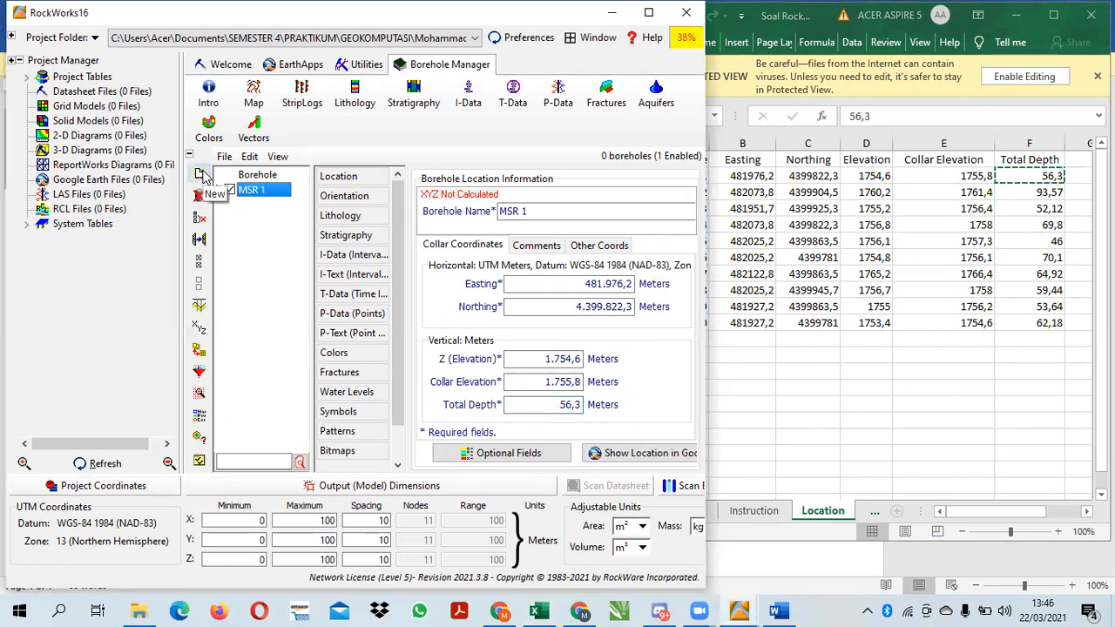
pyautogui.click(785, 357)
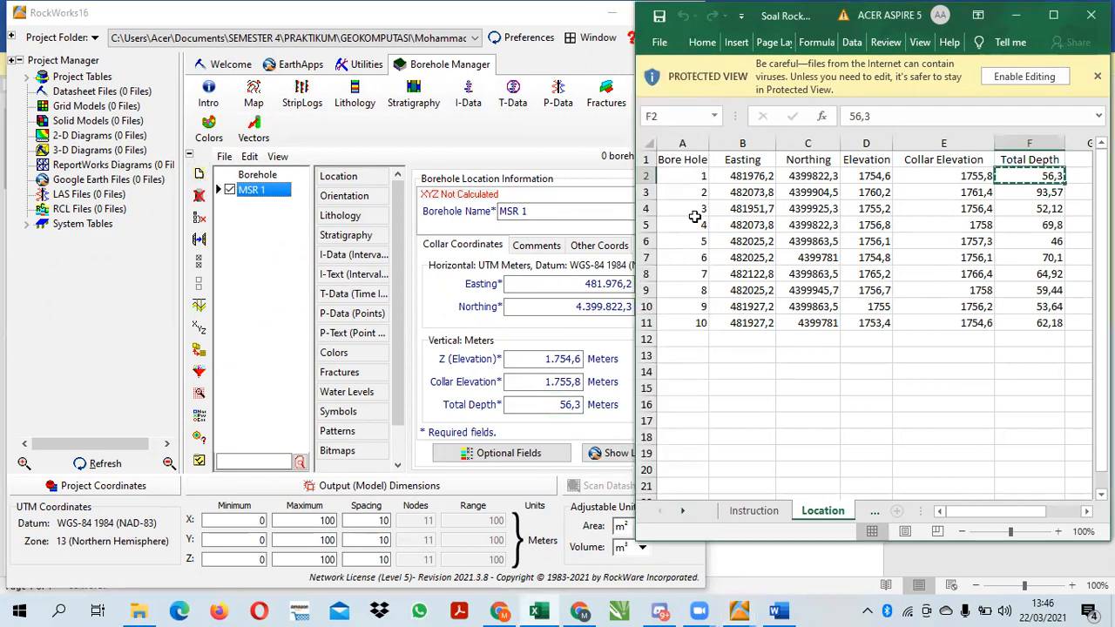
pyautogui.click(247, 202)
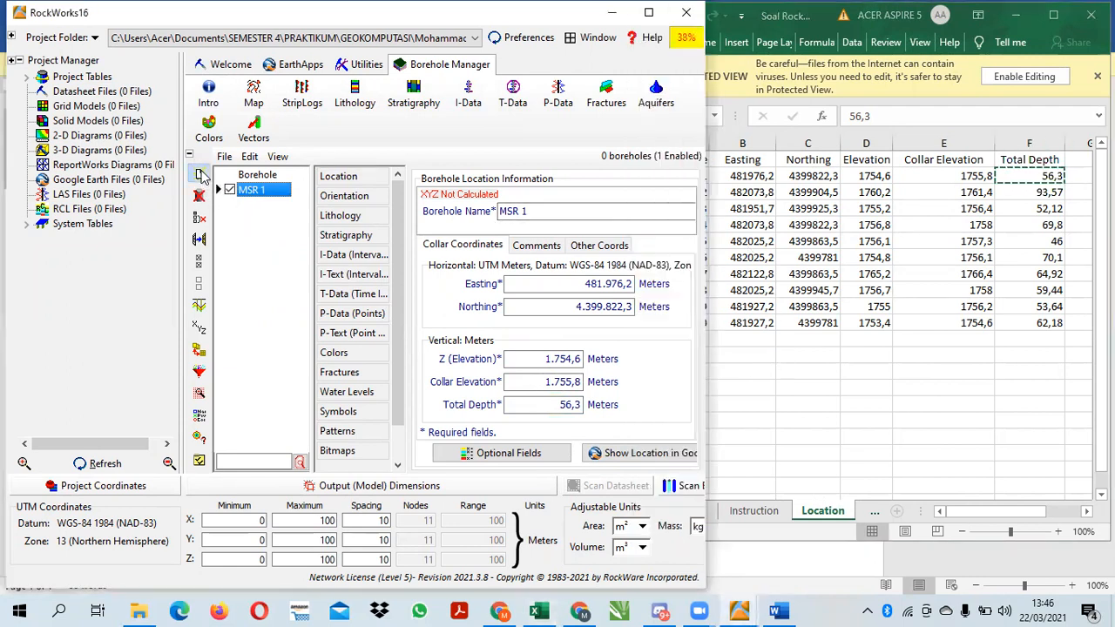
pyautogui.click(200, 174)
pyautogui.write('M')
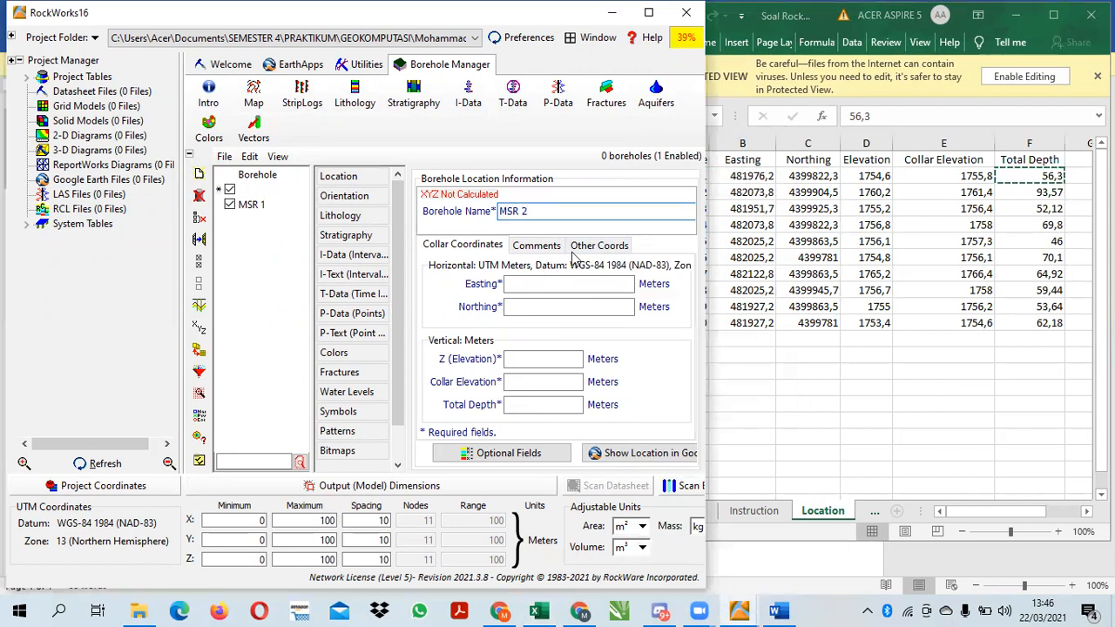
# Copy borehole 2's Easting 482073,8 and Northing 4399904,5 from the Location sheet into the collar coordinates of MSR 2
pyautogui.click(567, 285)
pyautogui.click(750, 191)
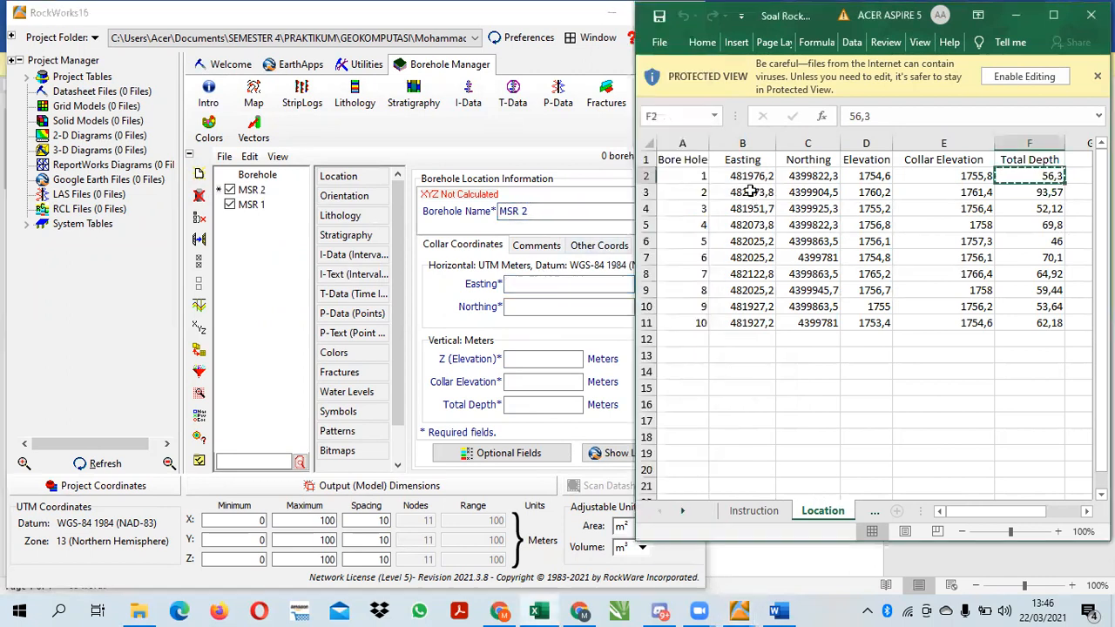
pyautogui.click(751, 191)
pyautogui.hotkey('ctrl', 'c')
pyautogui.click(558, 298)
pyautogui.hotkey('ctrl', 'v')
pyautogui.click(558, 304)
pyautogui.click(807, 189)
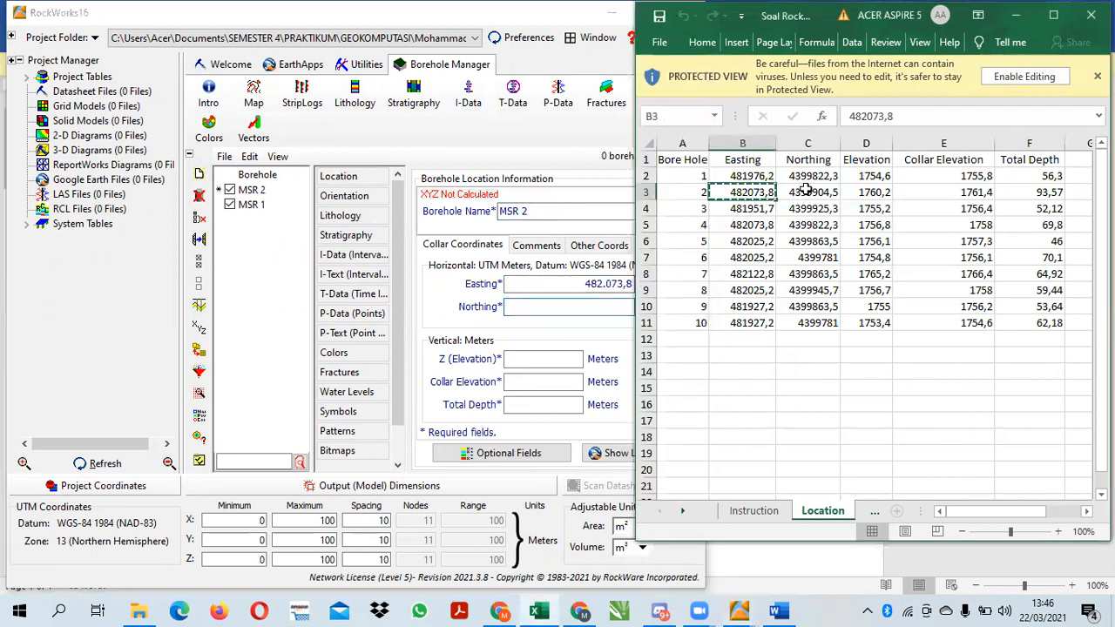
pyautogui.click(807, 189)
pyautogui.hotkey('ctrl', 'c')
pyautogui.click(564, 306)
pyautogui.hotkey('ctrl', 'v')
# Copy borehole 2's Elevation 1760,2 and Collar Elevation 1761,4 from the Location sheet into MSR 2's vertical collar coordinates
pyautogui.click(560, 354)
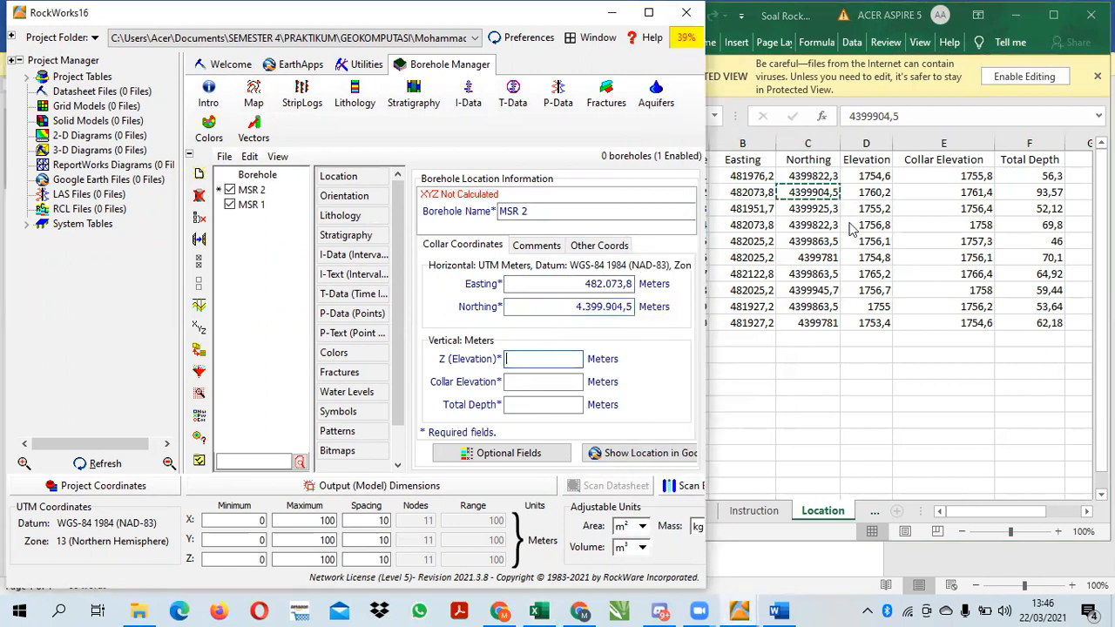
pyautogui.click(876, 190)
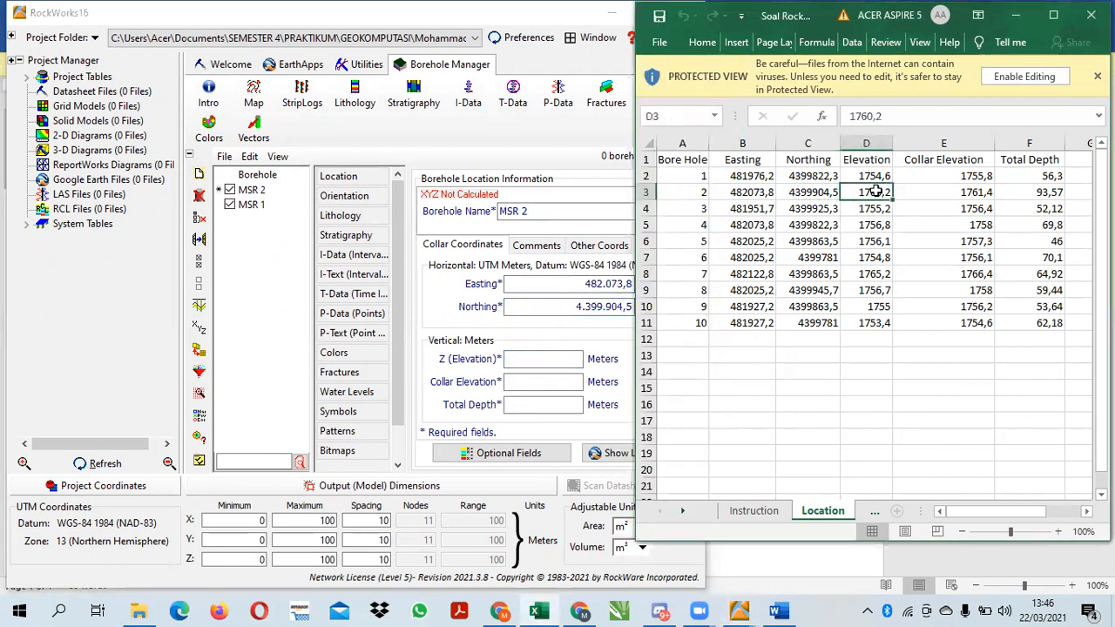
pyautogui.click(564, 360)
pyautogui.hotkey('ctrl', 'v')
pyautogui.click(969, 190)
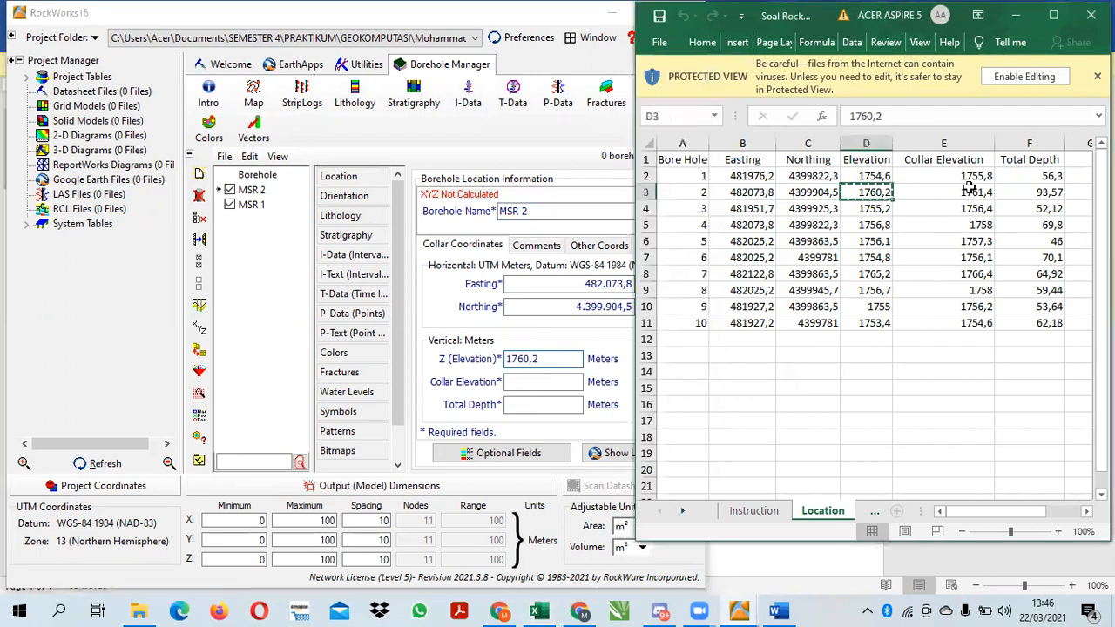
pyautogui.hotkey('ctrl', 'c')
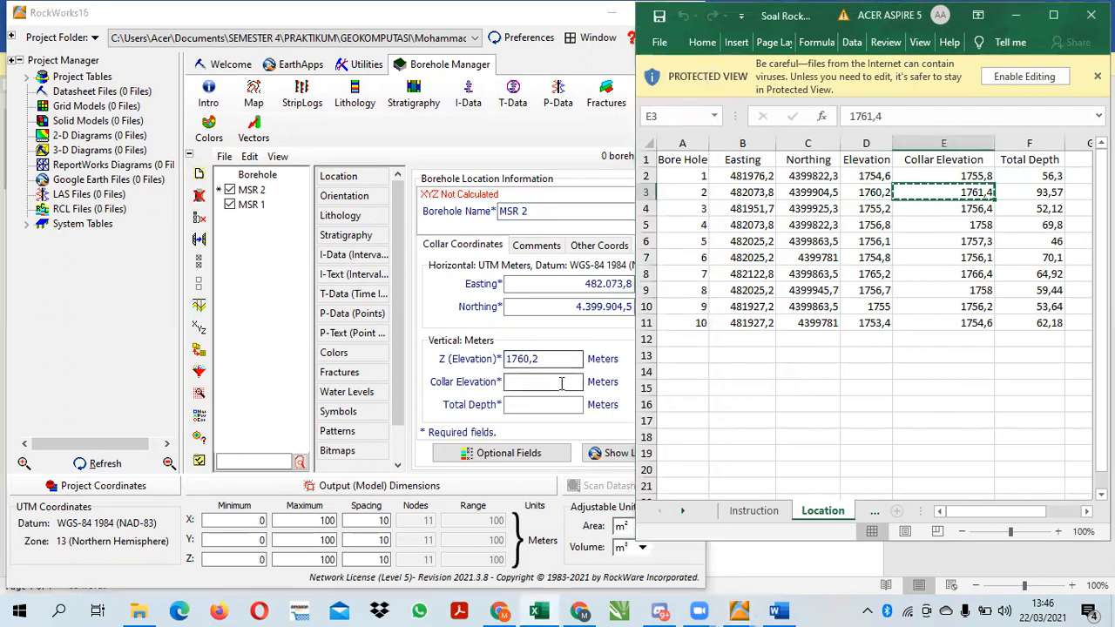
pyautogui.click(562, 382)
pyautogui.hotkey('ctrl', 'v')
# Copy borehole 2's Total Depth 93,57 from the Location sheet into MSR 2
pyautogui.click(1025, 190)
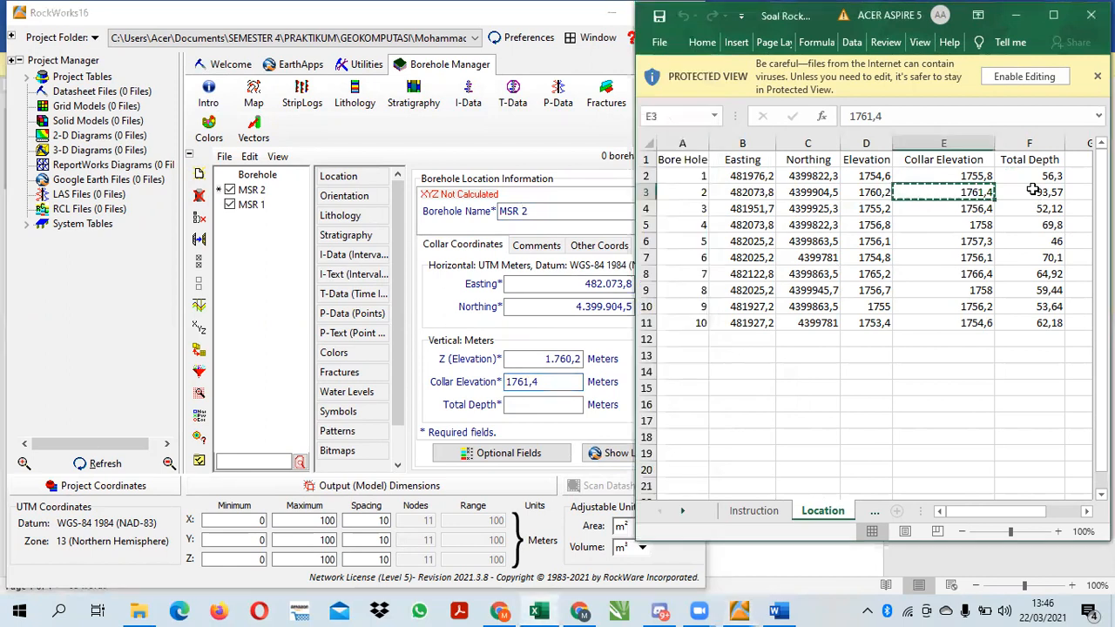
pyautogui.hotkey('ctrl', 'c')
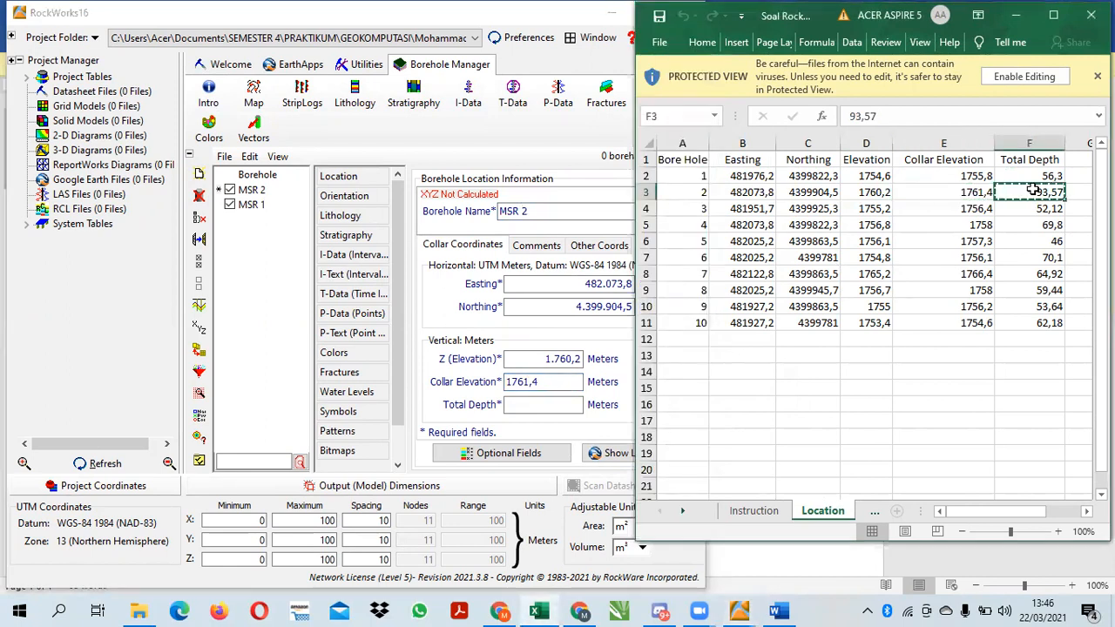
pyautogui.click(530, 404)
pyautogui.click(280, 313)
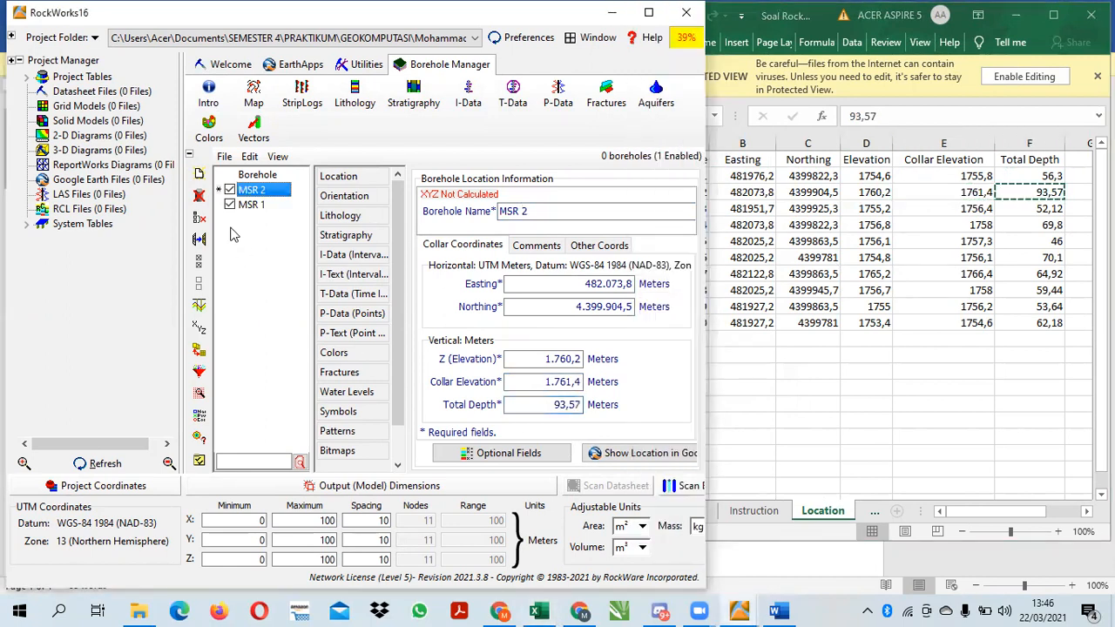
# Add borehole MSR 3 and copy borehole 3's Easting 481951,7 and Northing 4399925,3 into it from the Location sheet
pyautogui.click(200, 175)
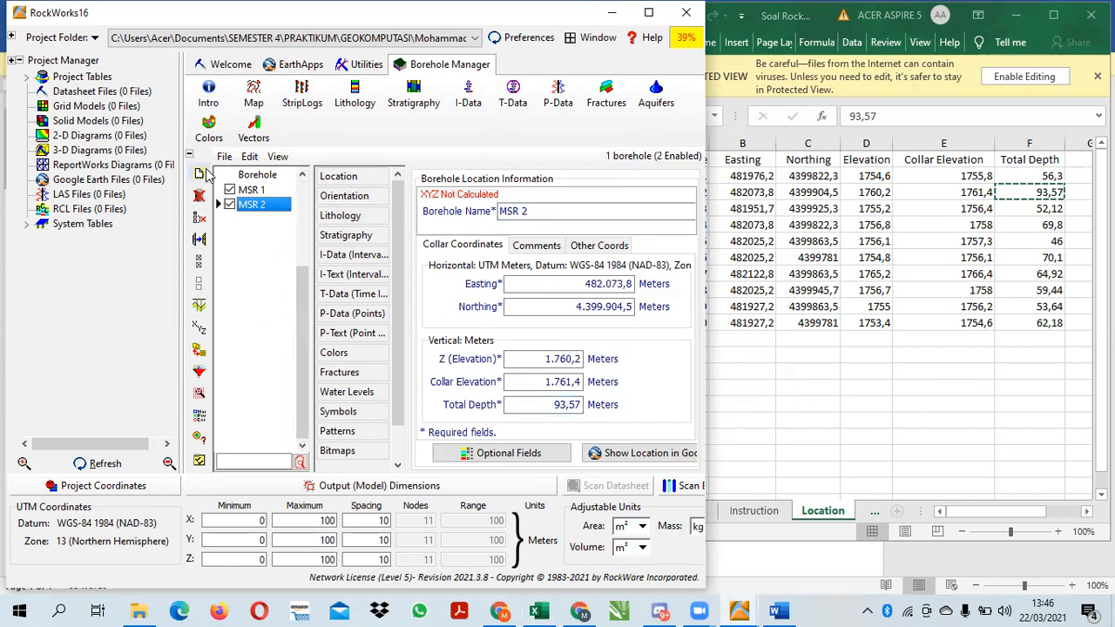
pyautogui.click(200, 175)
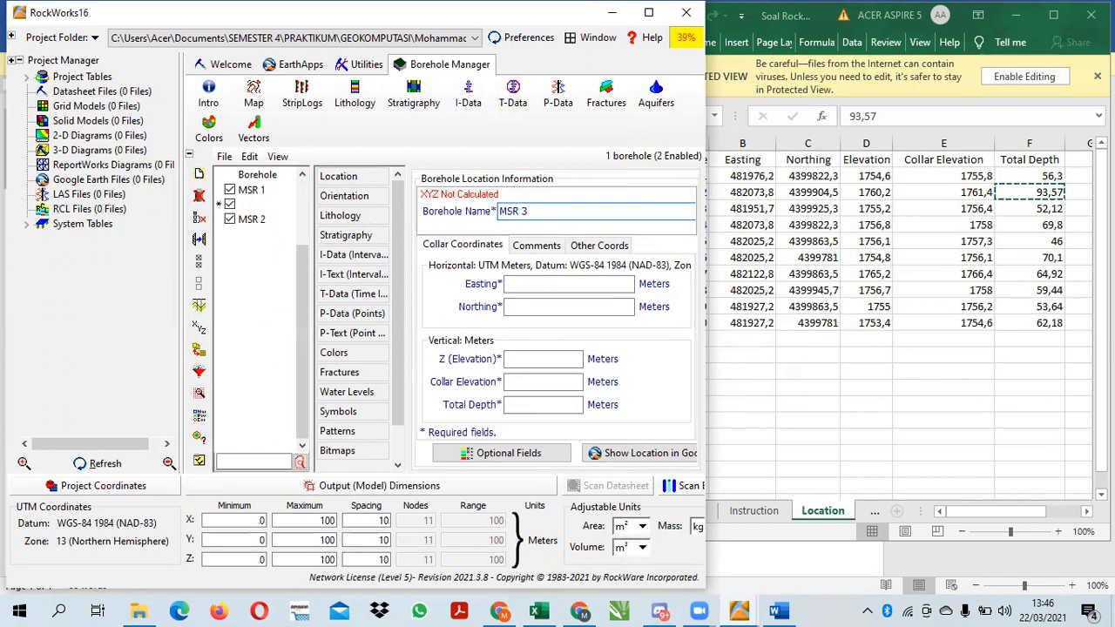
pyautogui.click(565, 287)
pyautogui.click(746, 199)
pyautogui.click(742, 208)
pyautogui.hotkey('ctrl', 'c')
pyautogui.click(525, 290)
pyautogui.hotkey('ctrl', 'v')
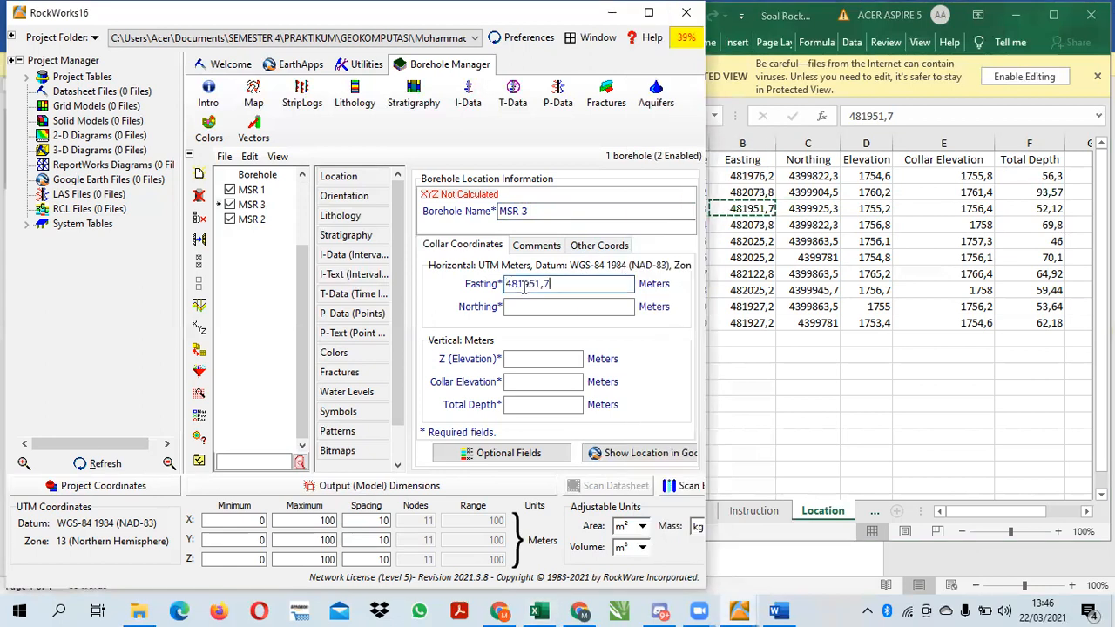
pyautogui.click(808, 209)
pyautogui.hotkey('ctrl', 'c')
pyautogui.click(572, 308)
pyautogui.hotkey('ctrl', 'v')
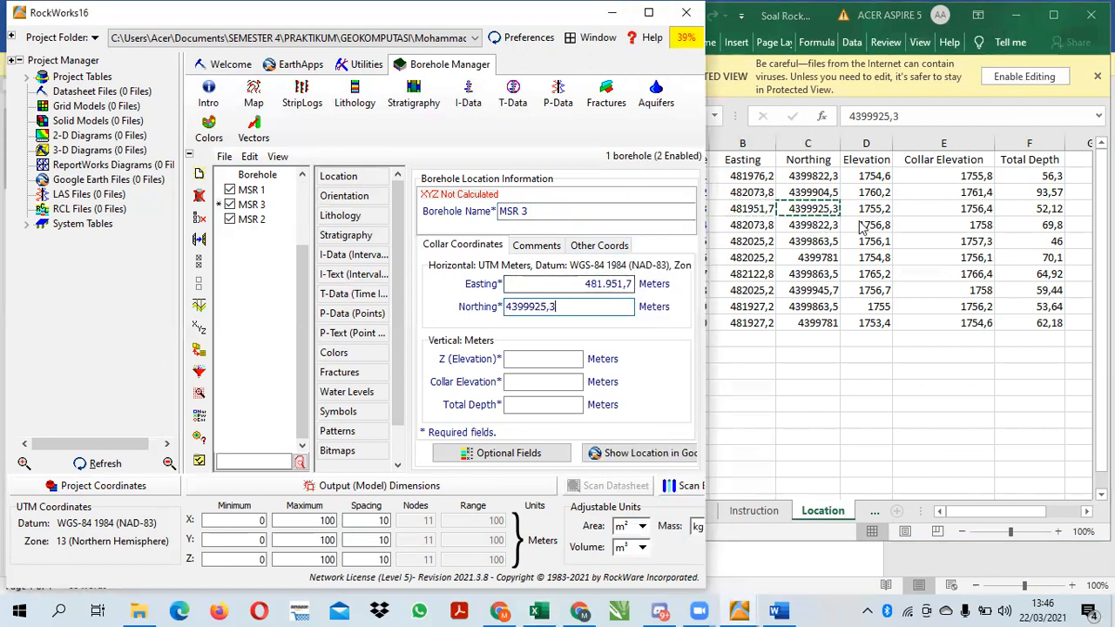
# Copy borehole 3's Elevation 1755,2 and Collar Elevation 1756,4 from the Location sheet into MSR 3's vertical collar coordinates
pyautogui.click(870, 210)
pyautogui.hotkey('ctrl', 'c')
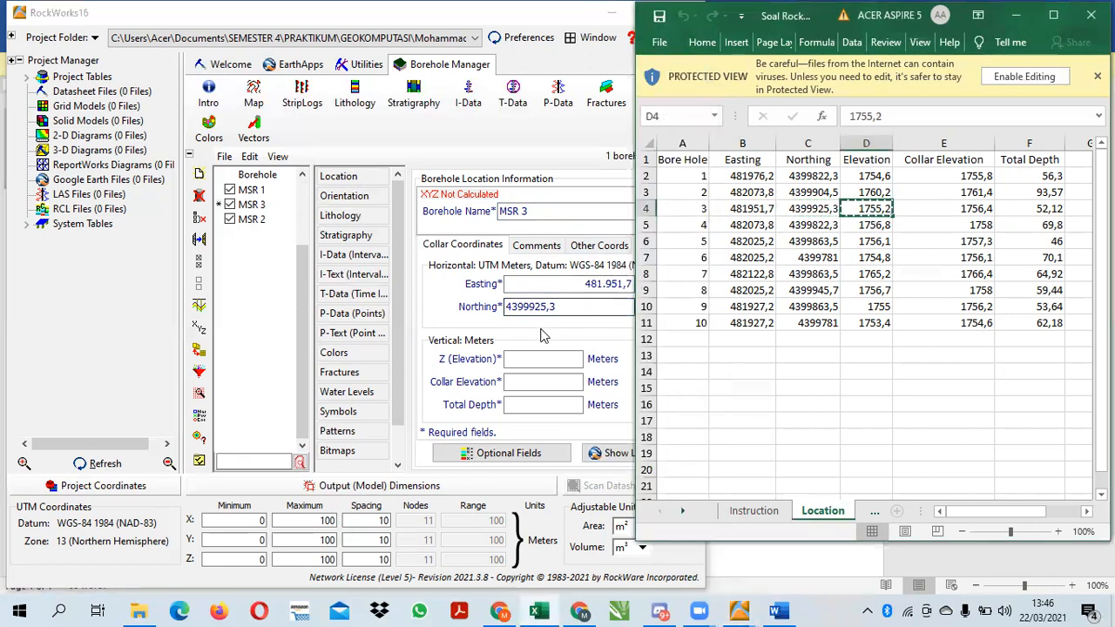
pyautogui.click(540, 361)
pyautogui.hotkey('ctrl', 'v')
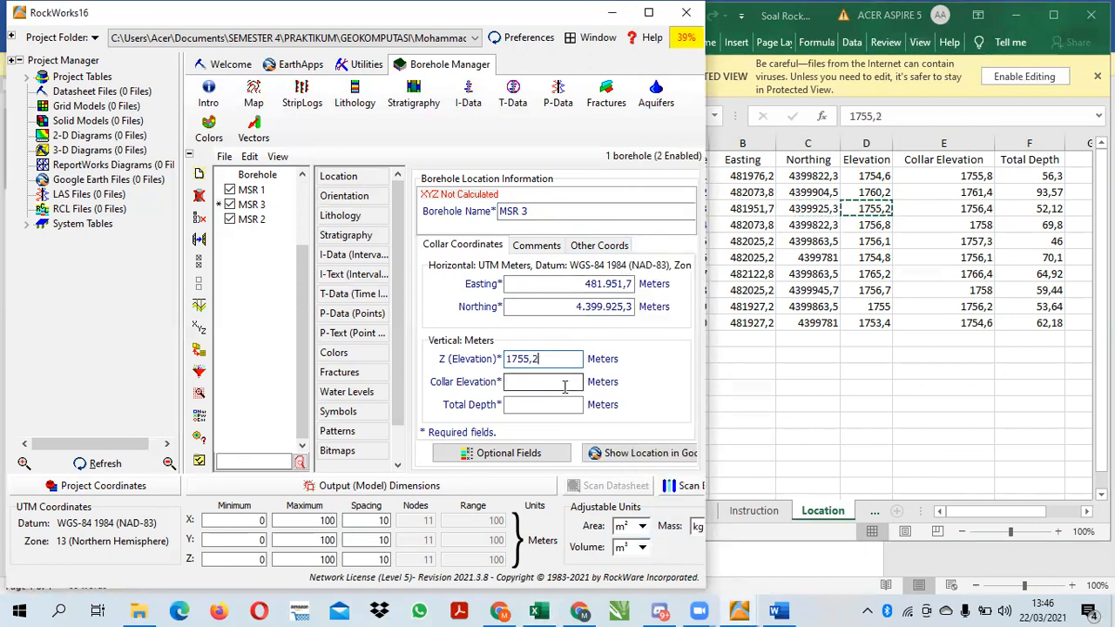
pyautogui.click(564, 383)
pyautogui.click(963, 210)
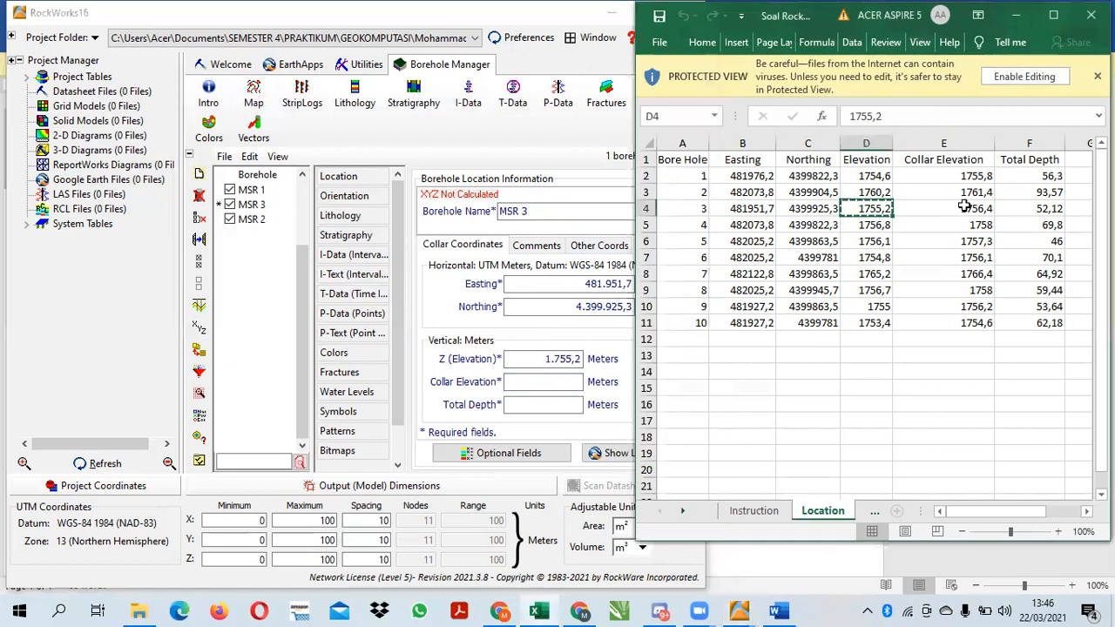
pyautogui.click(965, 208)
pyautogui.hotkey('ctrl', 'c')
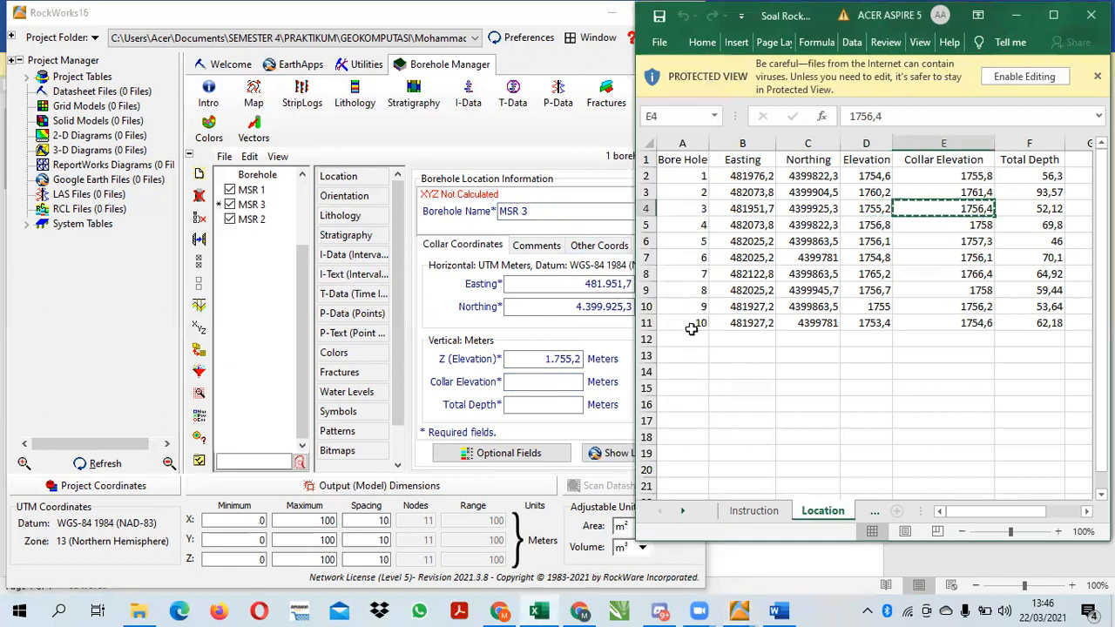
pyautogui.click(561, 384)
pyautogui.hotkey('ctrl', 'v')
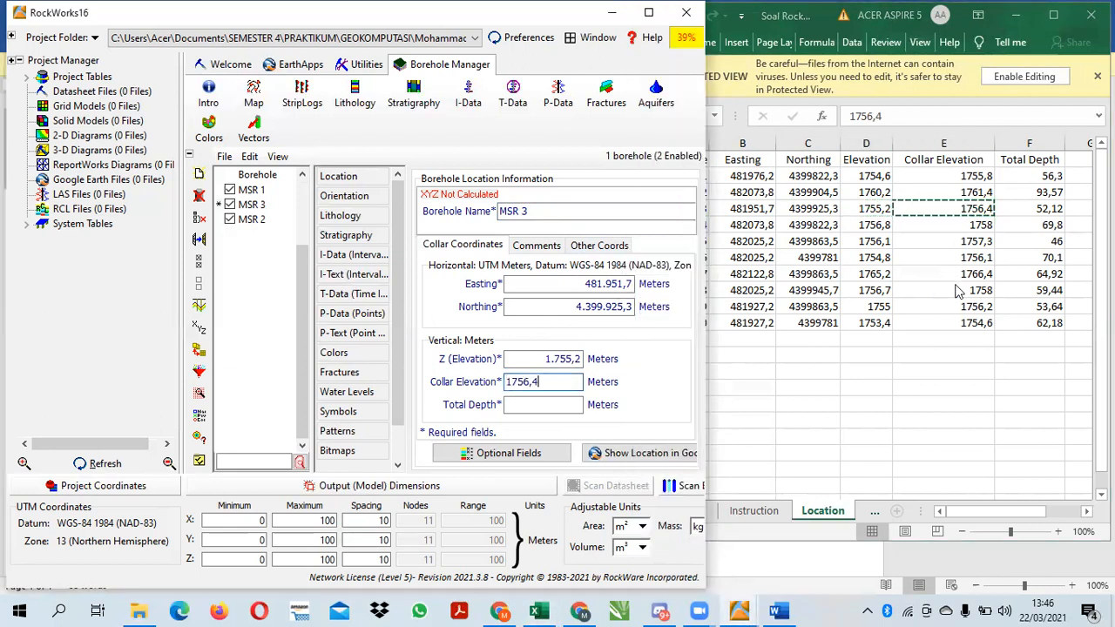
# Copy borehole 3's Total Depth 52,12 from the Location sheet into MSR 3
pyautogui.click(1053, 209)
pyautogui.hotkey('ctrl', 'c')
pyautogui.click(535, 405)
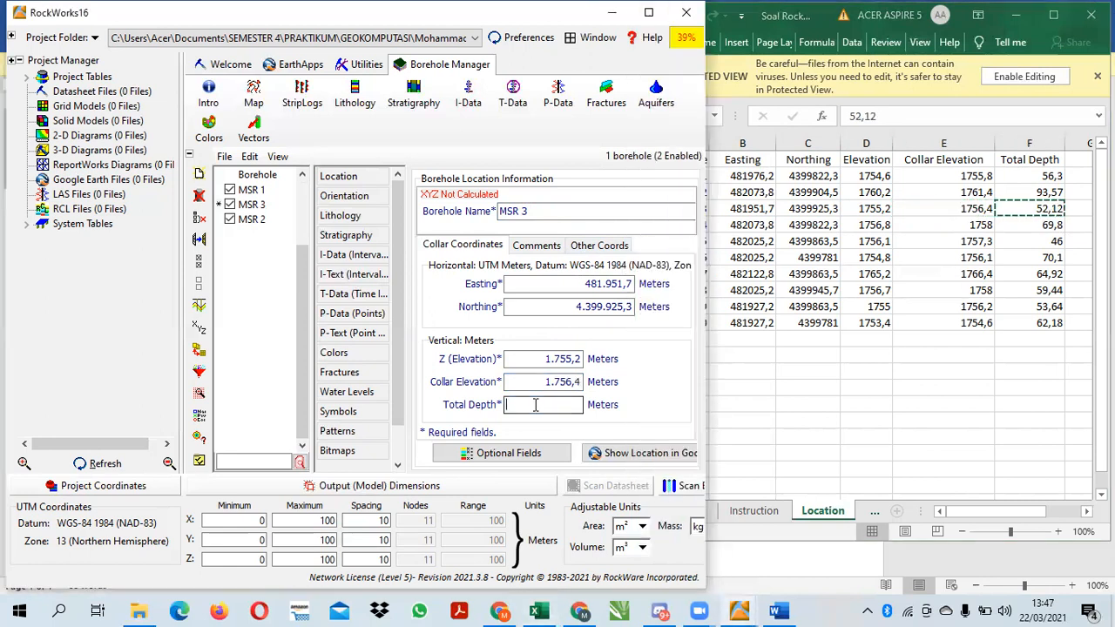
pyautogui.hotkey('ctrl', 'v')
pyautogui.click(274, 269)
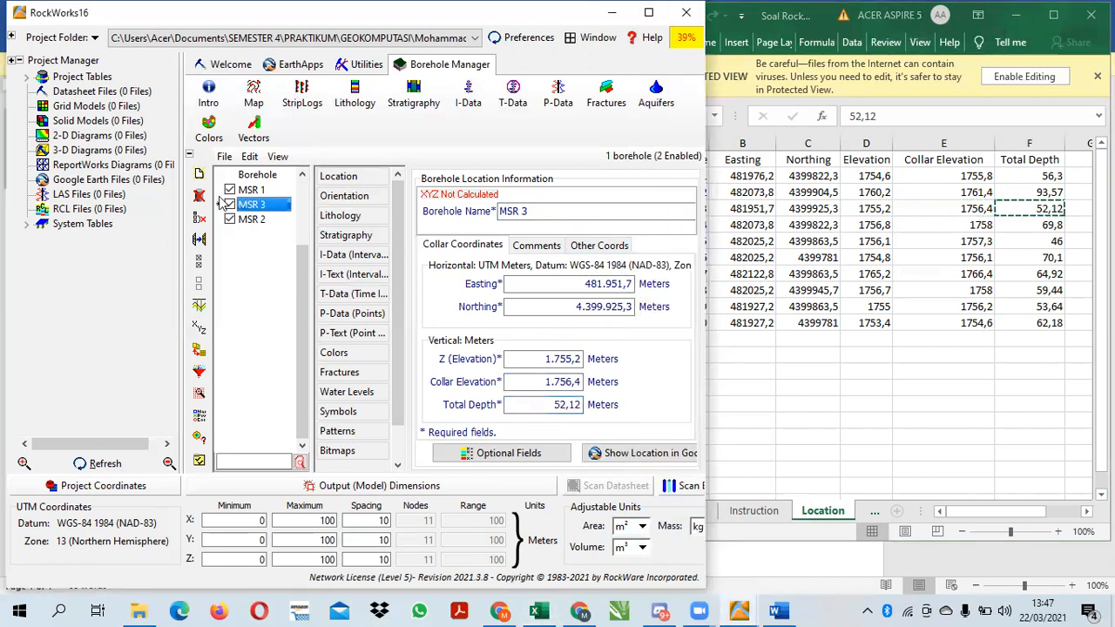
# Add borehole MSR 4 and copy borehole 4's Easting 482073,8 and Northing 4399822,3 into it from the Location sheet
pyautogui.click(200, 177)
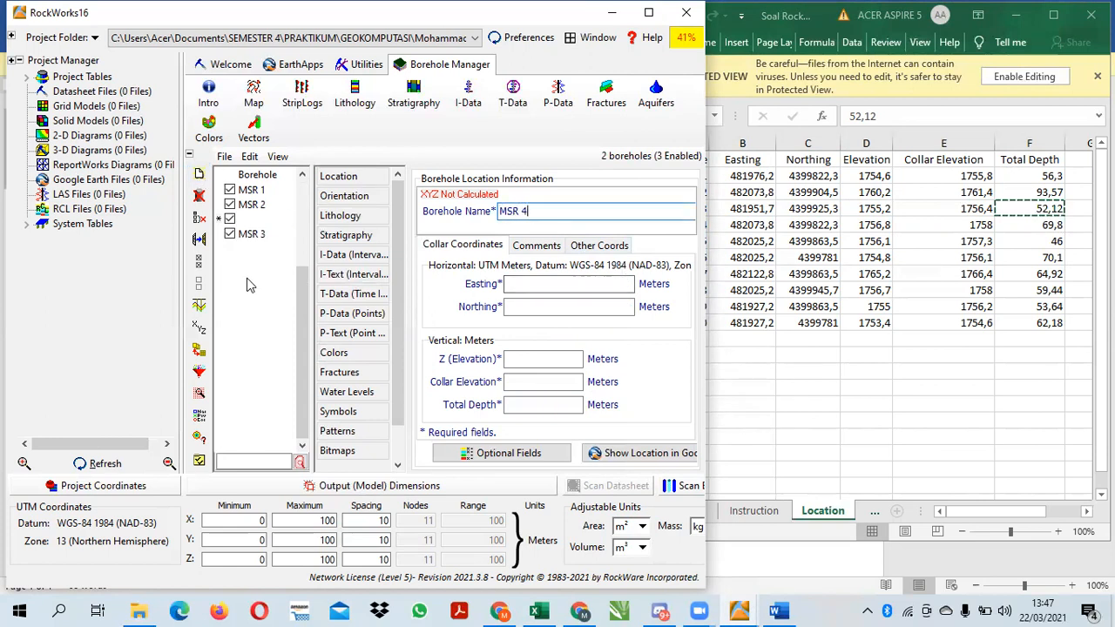
pyautogui.click(247, 279)
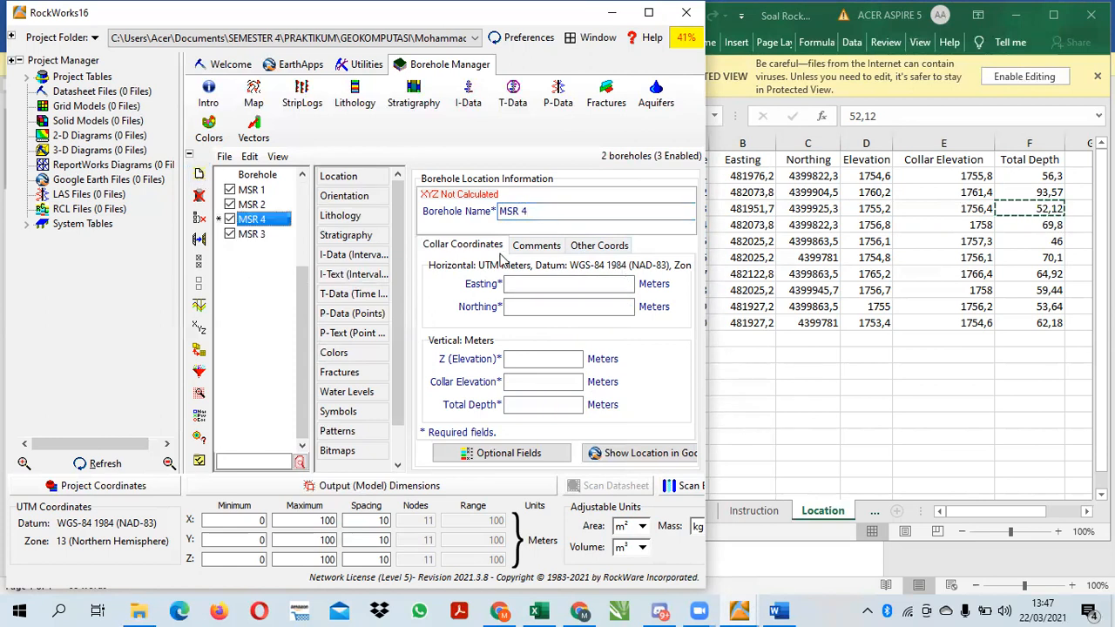
pyautogui.click(767, 225)
pyautogui.hotkey('ctrl', 'c')
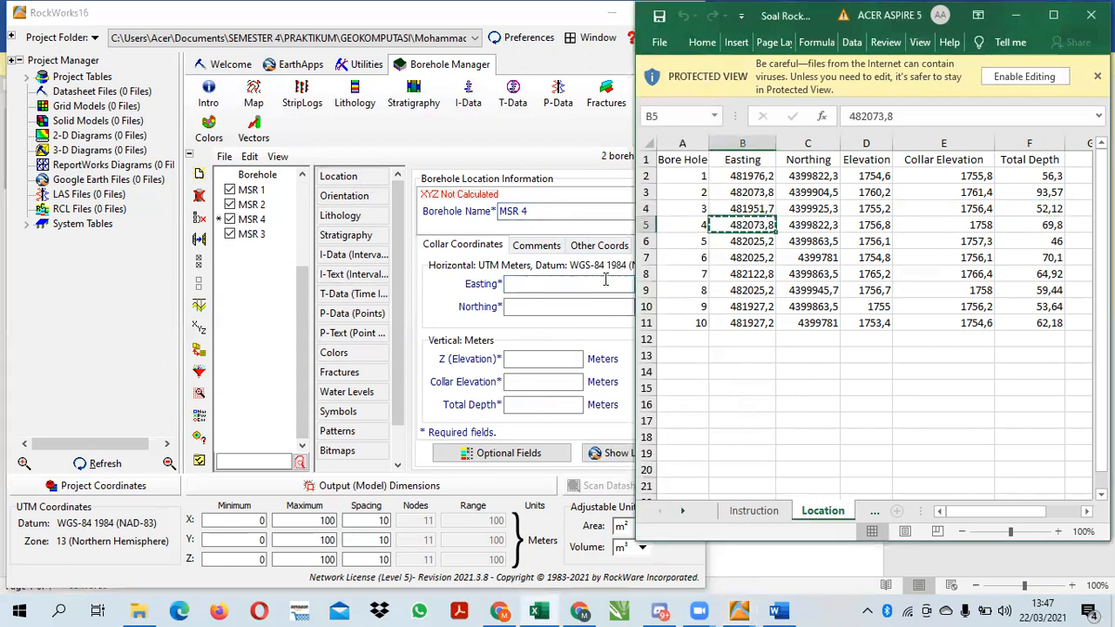
pyautogui.click(604, 280)
pyautogui.hotkey('ctrl', 'v')
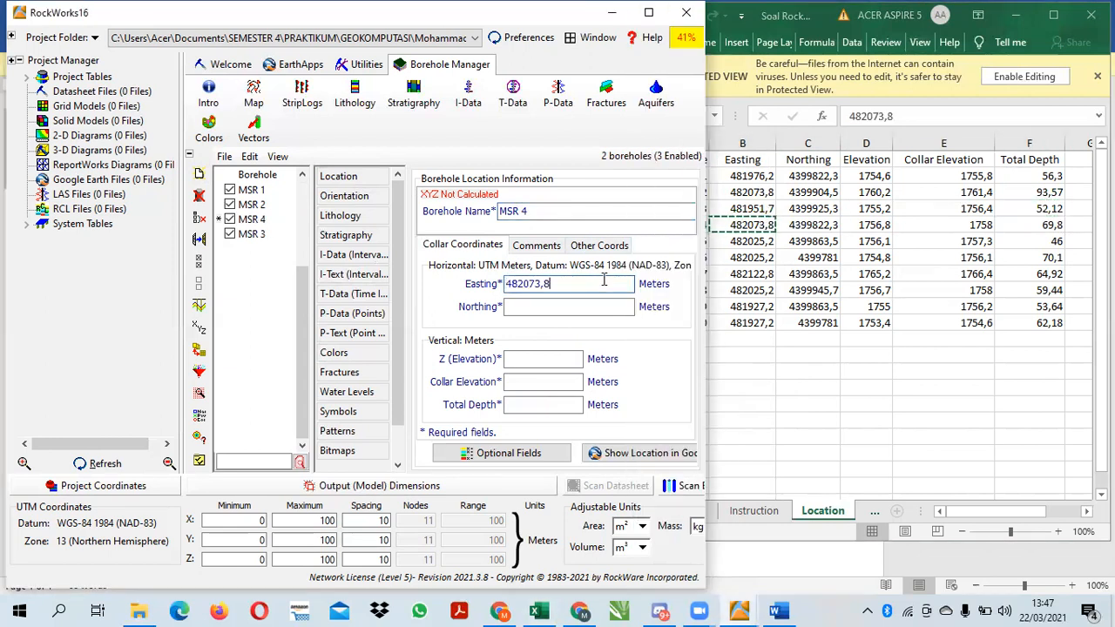
pyautogui.click(802, 225)
pyautogui.hotkey('ctrl', 'c')
pyautogui.click(566, 306)
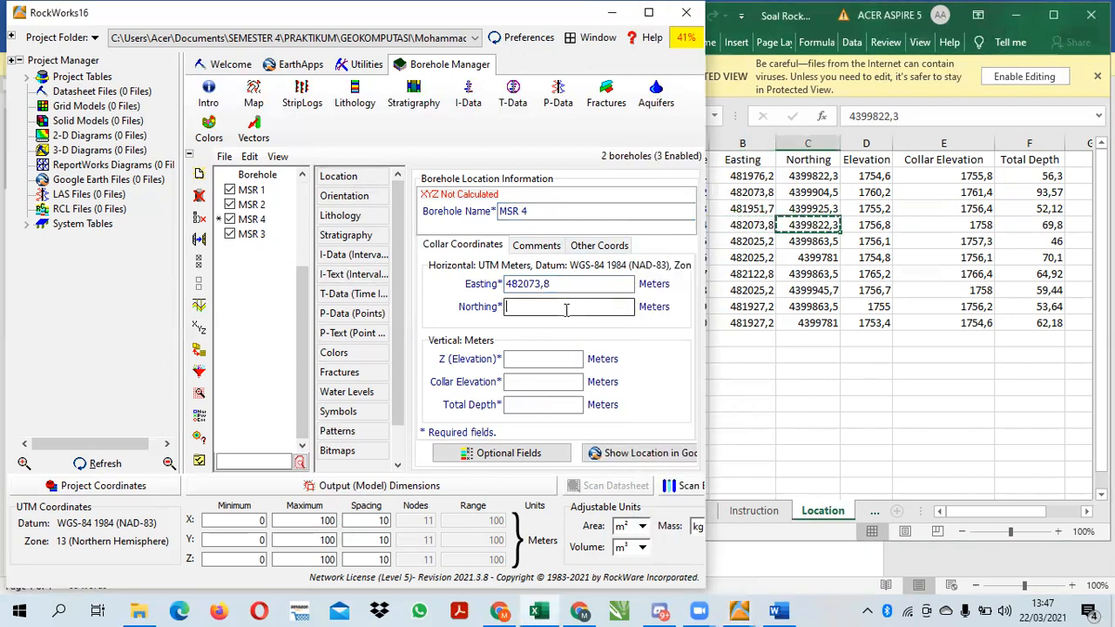
pyautogui.hotkey('ctrl', 'v')
# Copy borehole 4's Elevation 1756,8 and Collar Elevation 1758 from the Location sheet into MSR 4's vertical collar coordinates
pyautogui.click(865, 225)
pyautogui.hotkey('ctrl', 'c')
pyautogui.click(534, 358)
pyautogui.hotkey('ctrl', 'v')
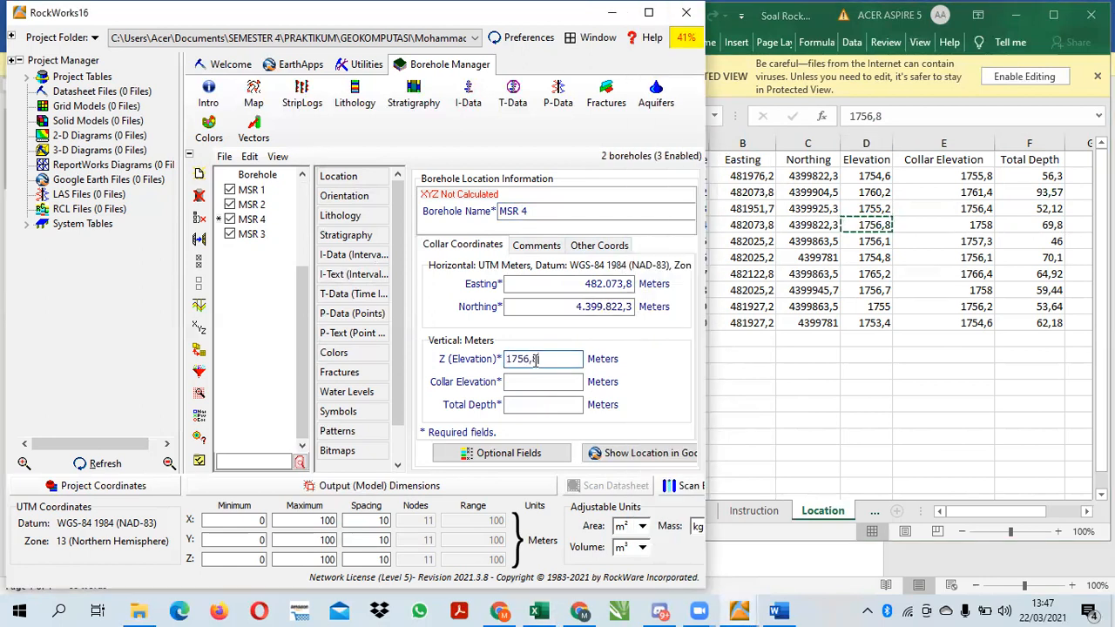
pyautogui.click(980, 225)
pyautogui.hotkey('ctrl', 'c')
pyautogui.click(537, 381)
pyautogui.hotkey('ctrl', 'v')
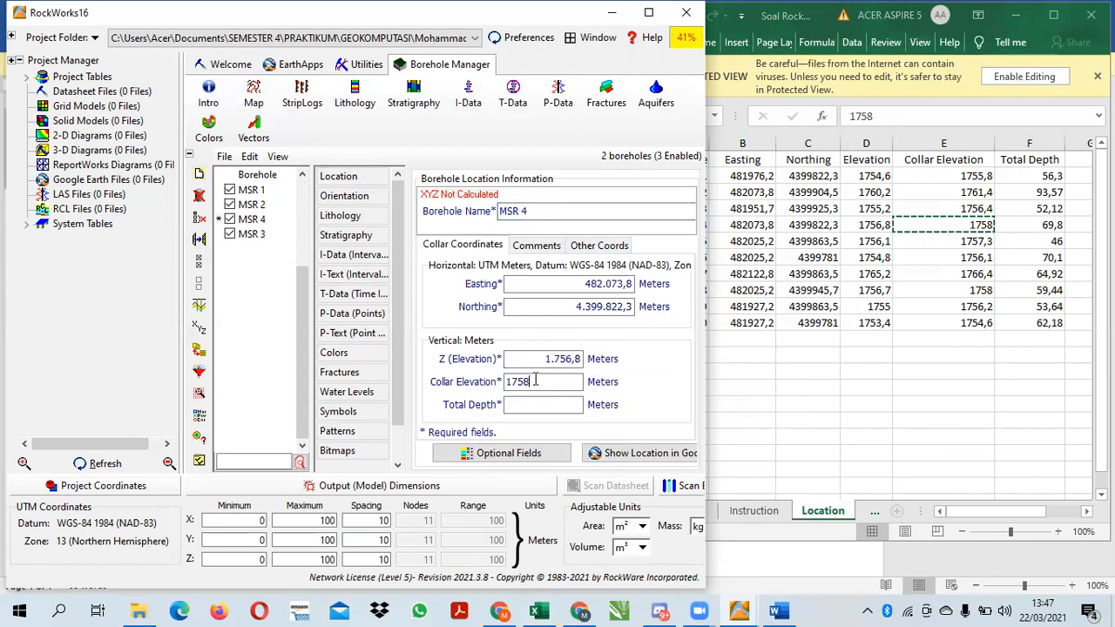
# Copy borehole 4's Total Depth 69,8 from the Location sheet into MSR 4
pyautogui.click(1036, 225)
pyautogui.hotkey('ctrl', 'c')
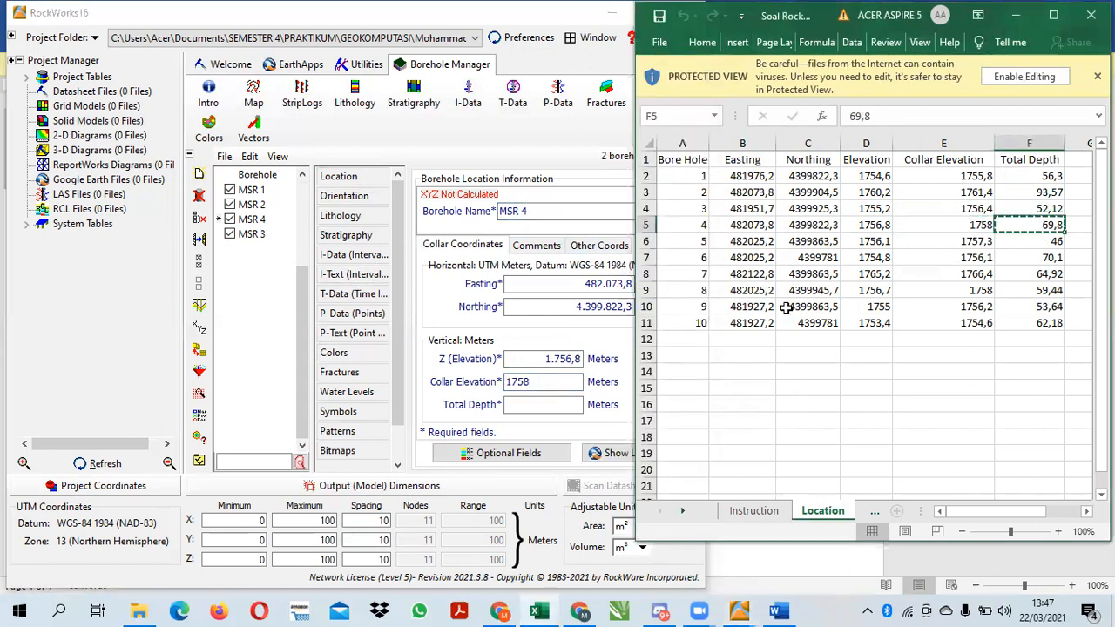
pyautogui.click(562, 406)
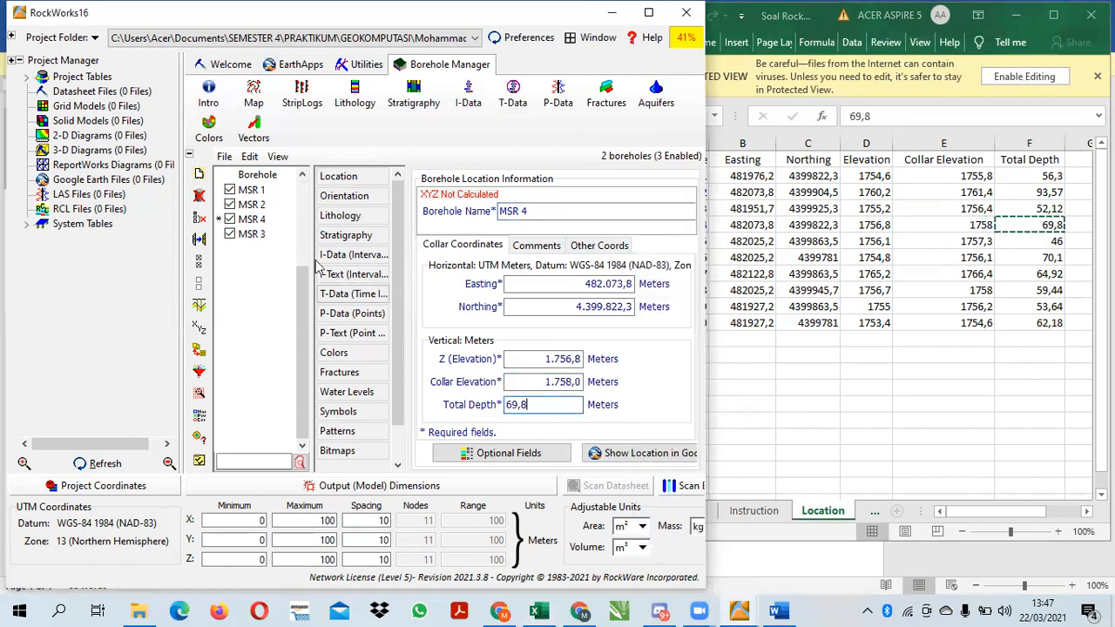
pyautogui.click(198, 175)
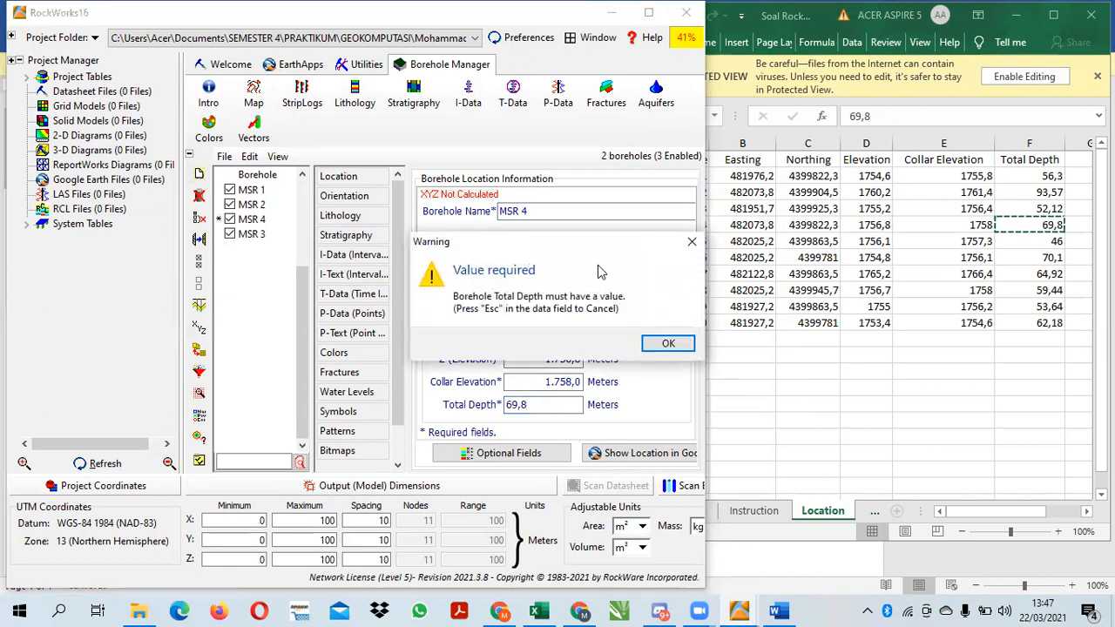
pyautogui.click(667, 346)
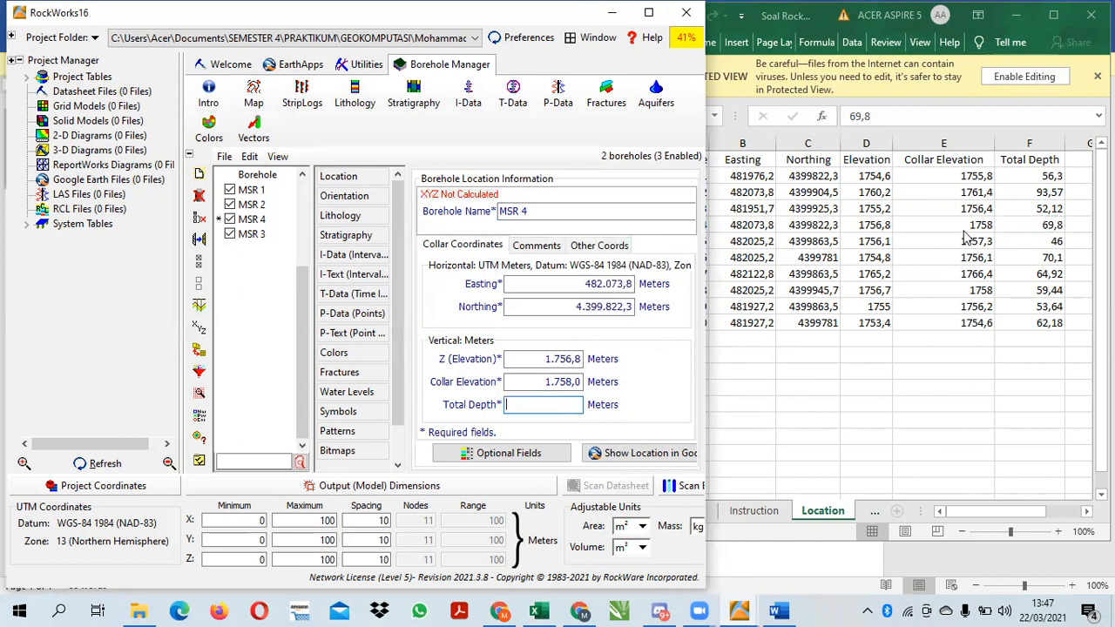
pyautogui.click(1025, 223)
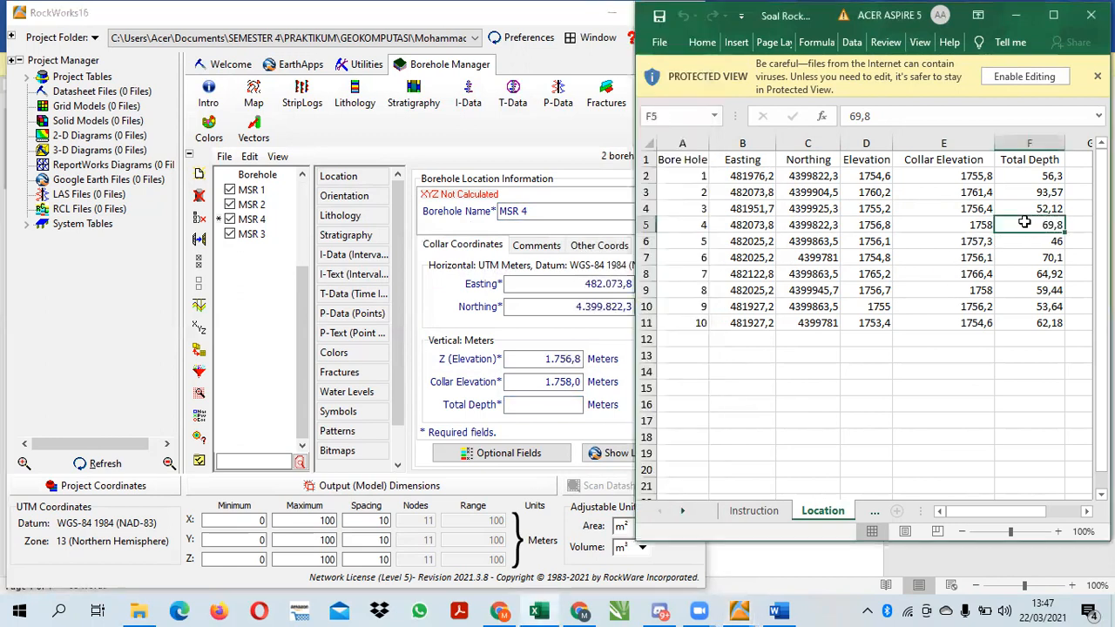
pyautogui.hotkey('ctrl', 'c')
pyautogui.click(539, 405)
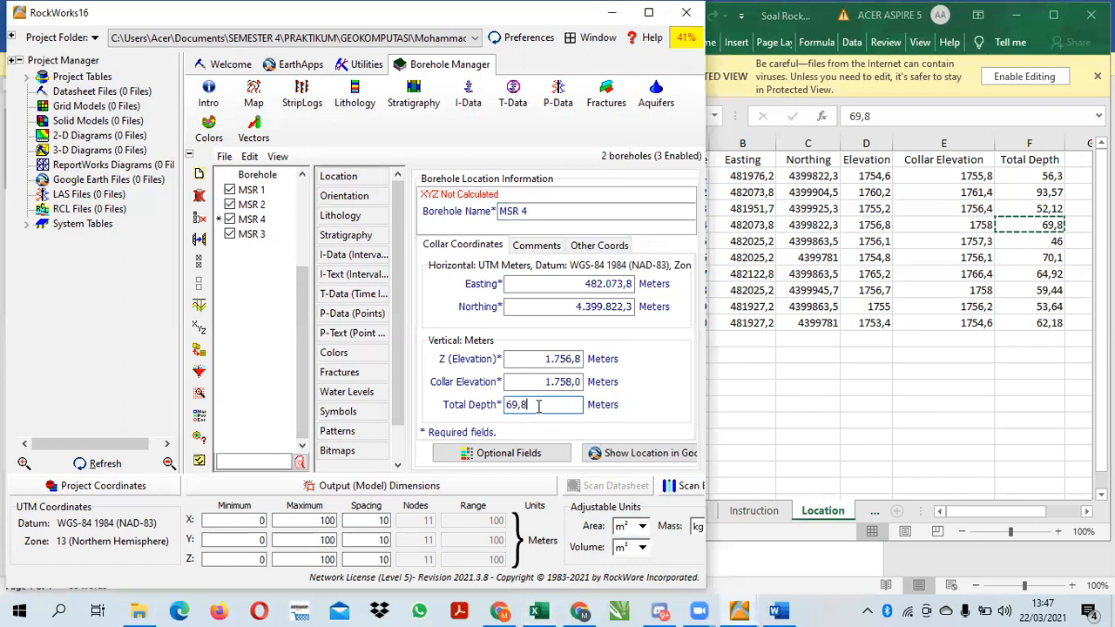
pyautogui.click(266, 360)
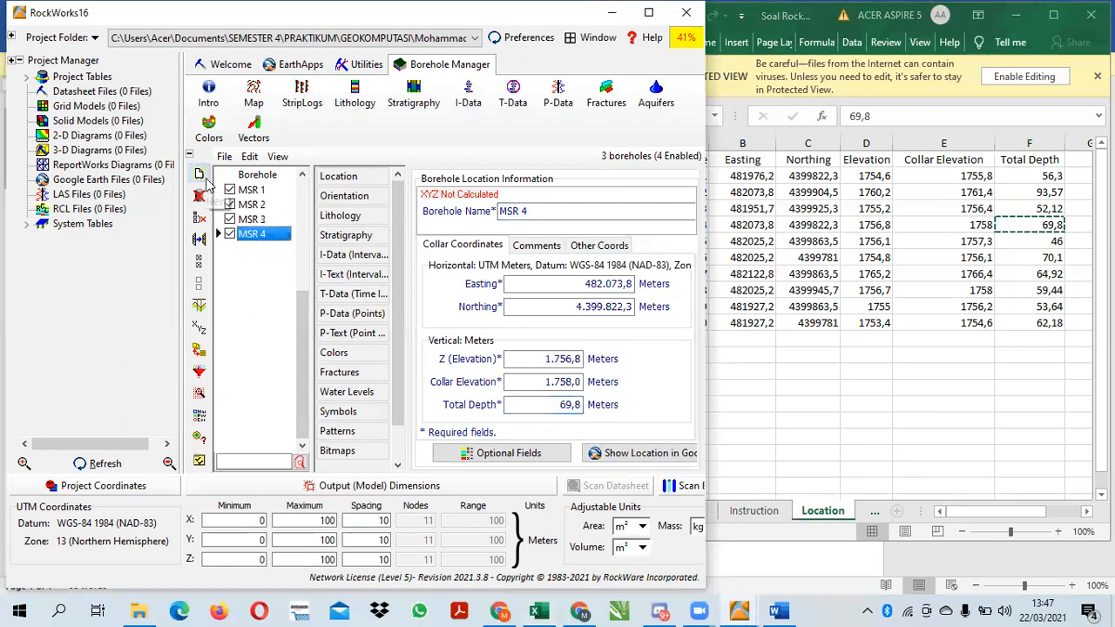
# Add borehole MSR 5 and copy borehole 5's Easting 482025,2 and Northing 4399863,5 into it from the Location sheet
pyautogui.click(201, 175)
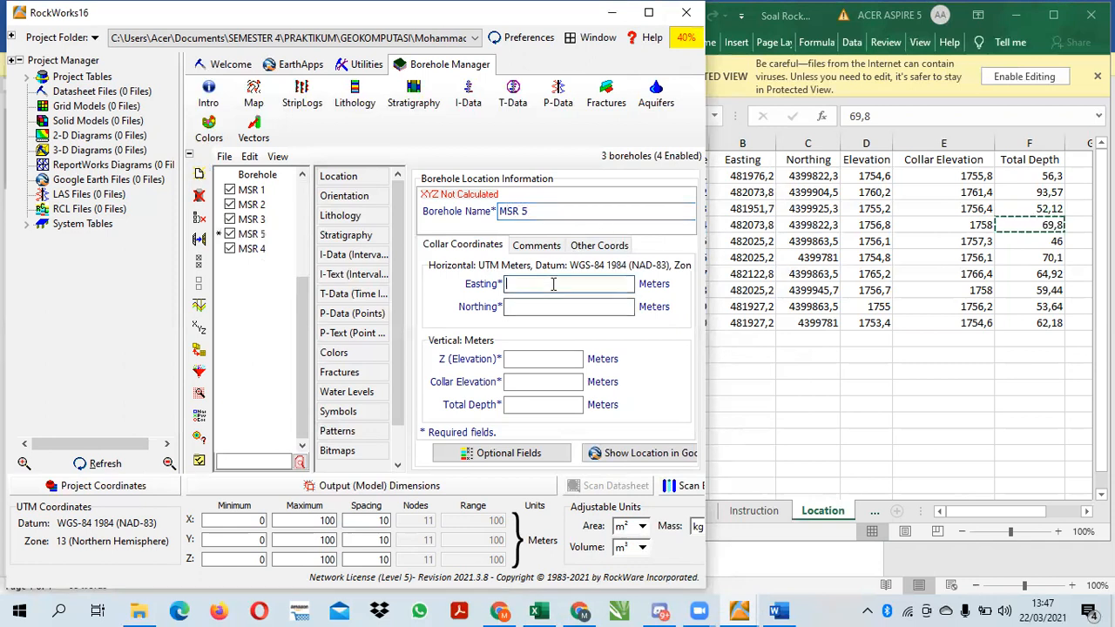
pyautogui.click(768, 241)
pyautogui.click(768, 242)
pyautogui.hotkey('ctrl', 'c')
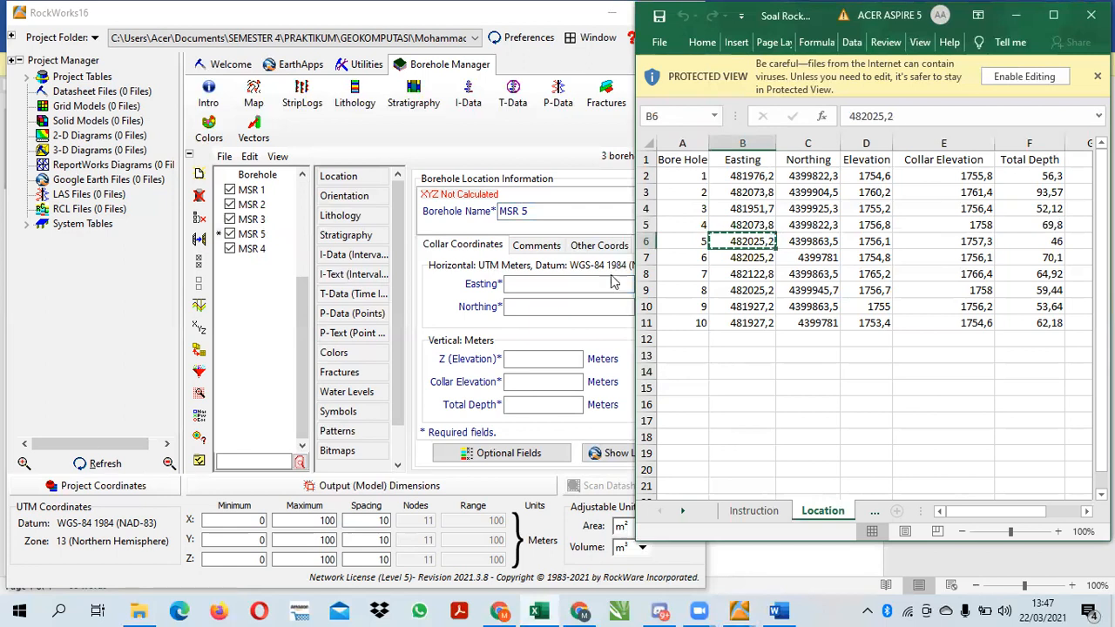
pyautogui.click(589, 283)
pyautogui.hotkey('ctrl', 'v')
pyautogui.press('Tab')
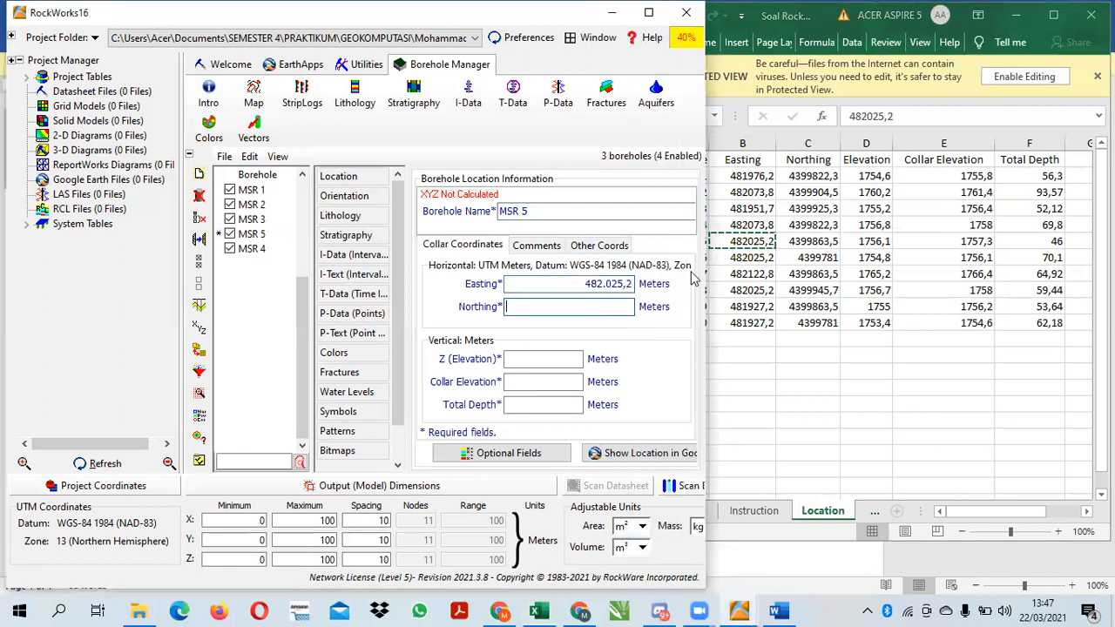
pyautogui.click(797, 242)
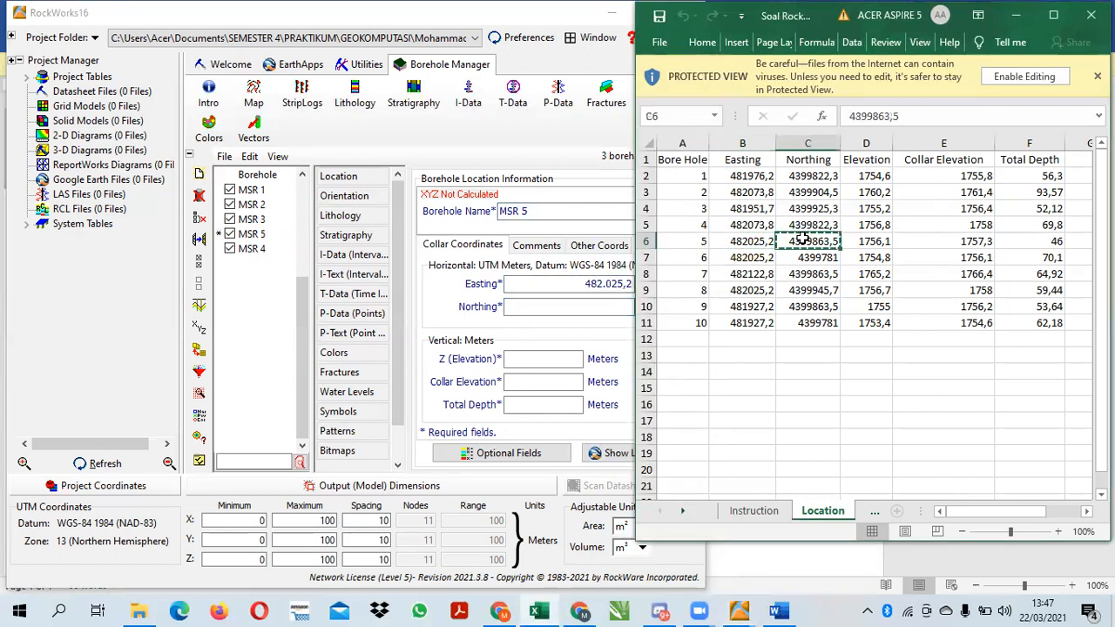
pyautogui.click(550, 309)
pyautogui.hotkey('ctrl', 'v')
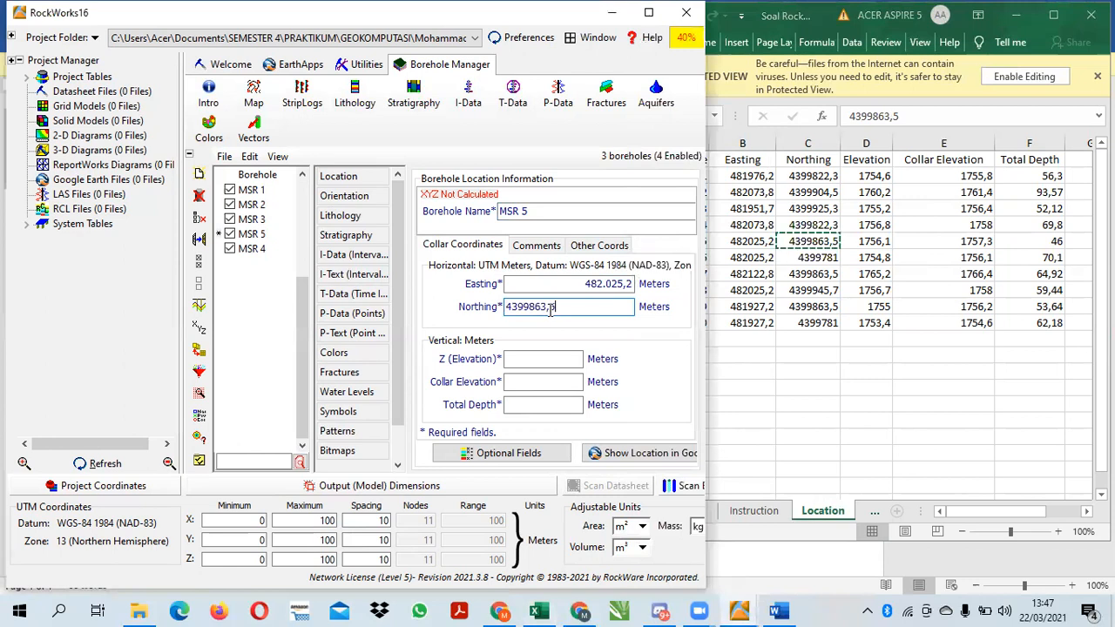
# Copy borehole 5's Elevation 1756,1 and Collar Elevation 1757,3 from the Location sheet into MSR 5's vertical collar coordinates
pyautogui.click(874, 244)
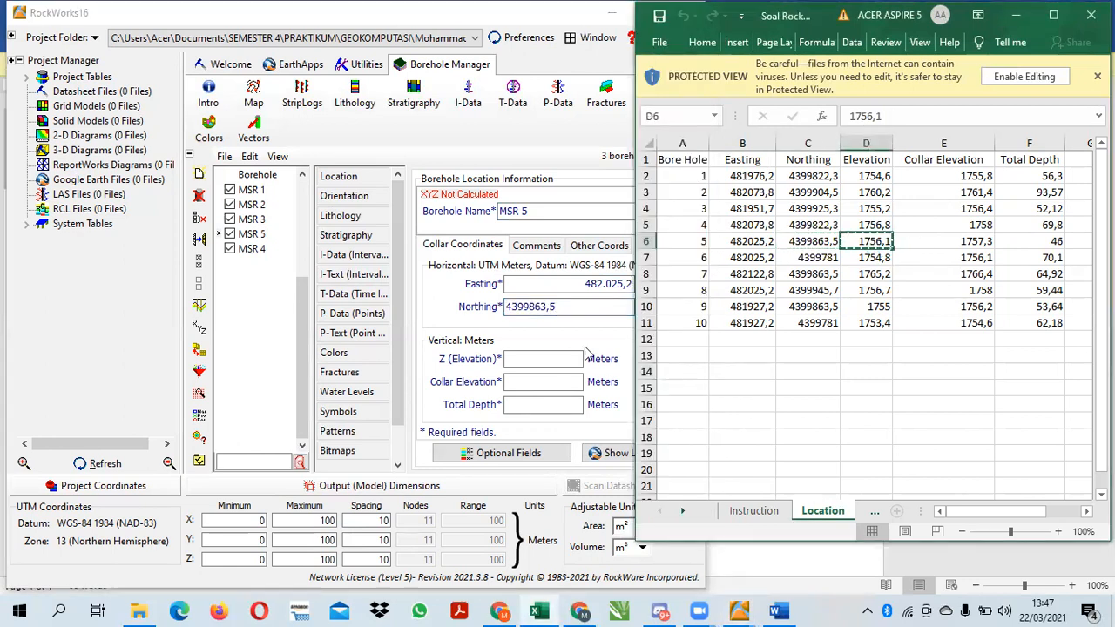
pyautogui.click(565, 358)
pyautogui.hotkey('ctrl', 'v')
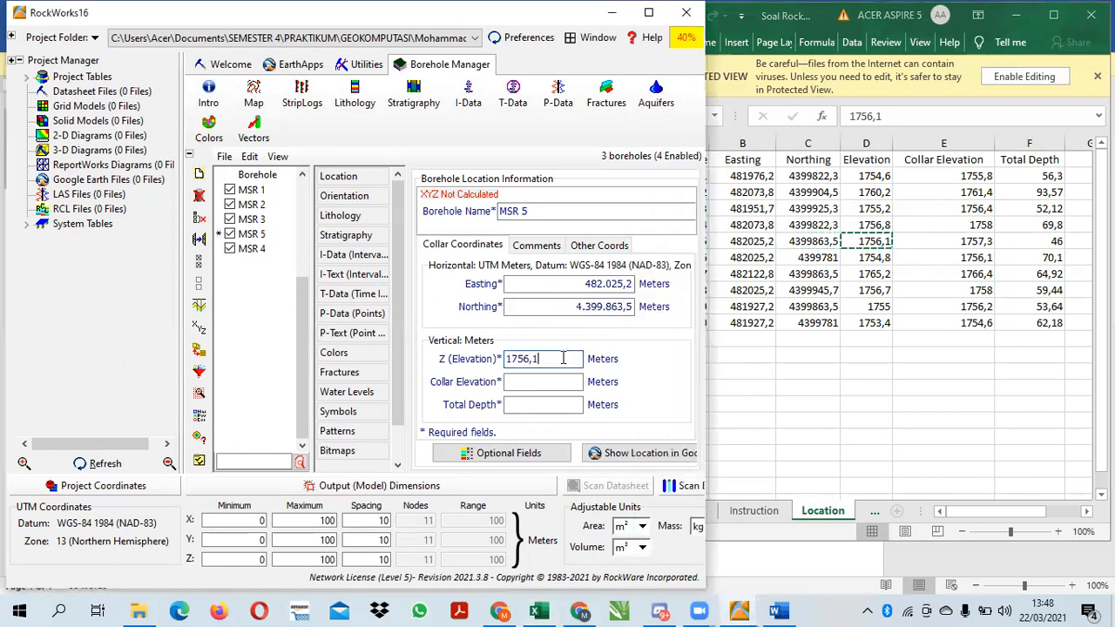
pyautogui.click(966, 241)
pyautogui.hotkey('ctrl', 'c')
pyautogui.click(555, 384)
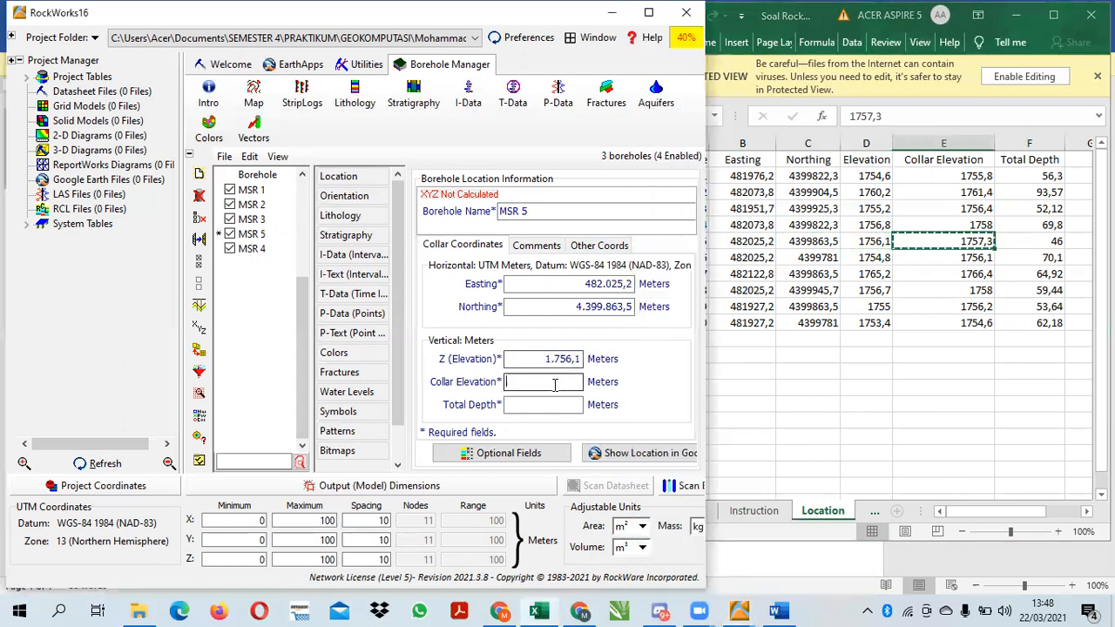
pyautogui.hotkey('ctrl', 'v')
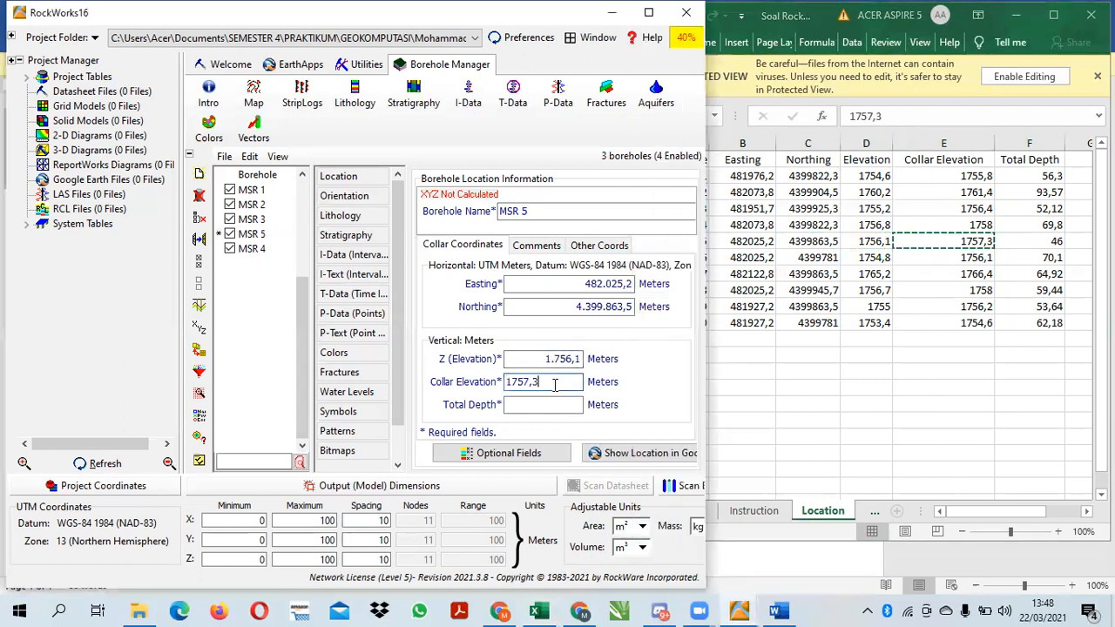
# Copy borehole 5's Total Depth 46 from the Location sheet into MSR 5
pyautogui.click(1045, 251)
pyautogui.click(1049, 241)
pyautogui.hotkey('ctrl', 'c')
pyautogui.click(571, 403)
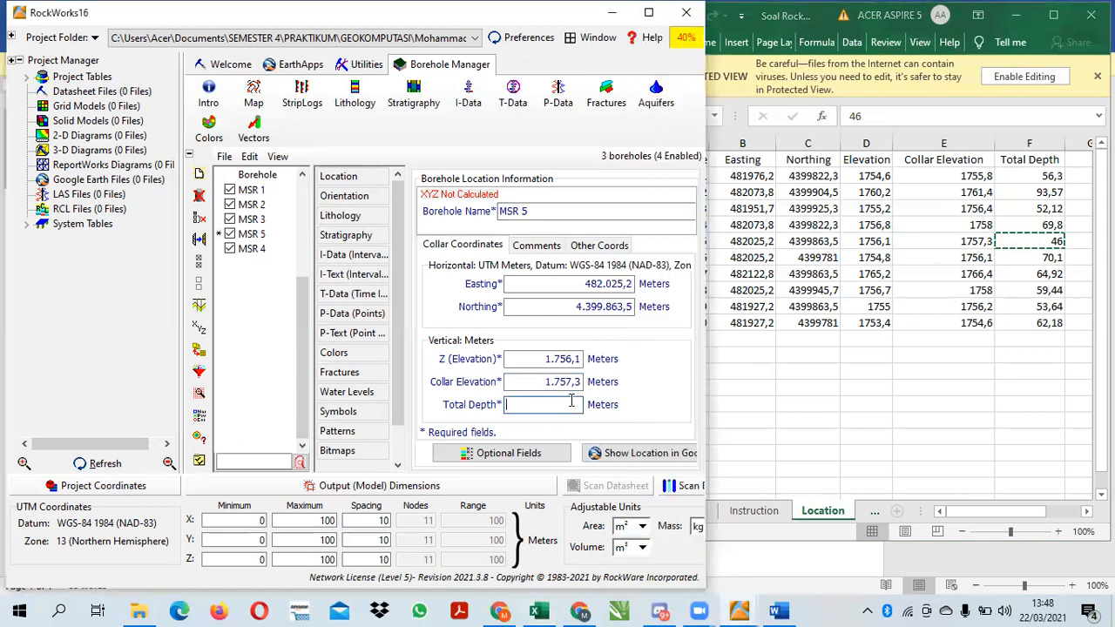
pyautogui.click(274, 299)
# Add borehole MSR 6 and copy borehole 6's Easting 482025,2 and Northing 4399781 into it from the Location sheet
pyautogui.click(201, 175)
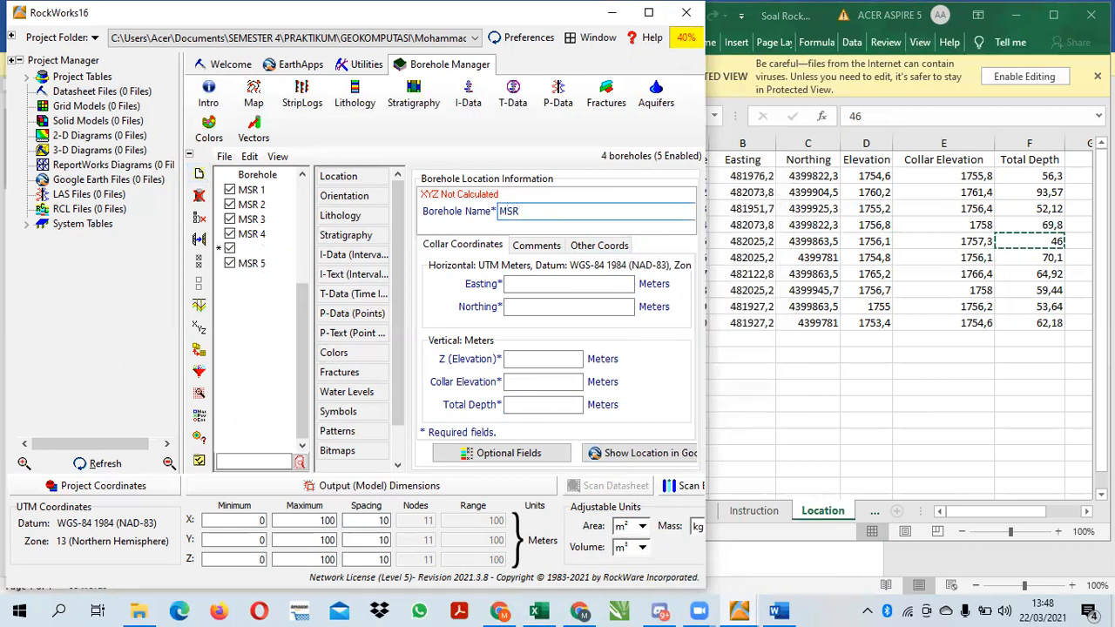
pyautogui.click(570, 282)
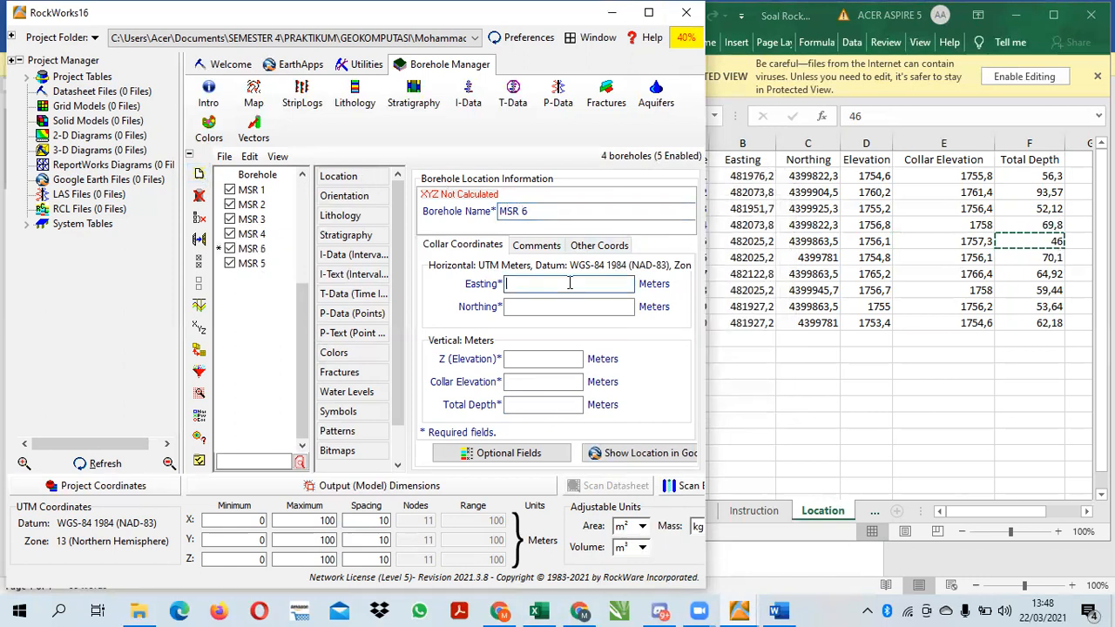
pyautogui.click(760, 261)
pyautogui.hotkey('ctrl', 'c')
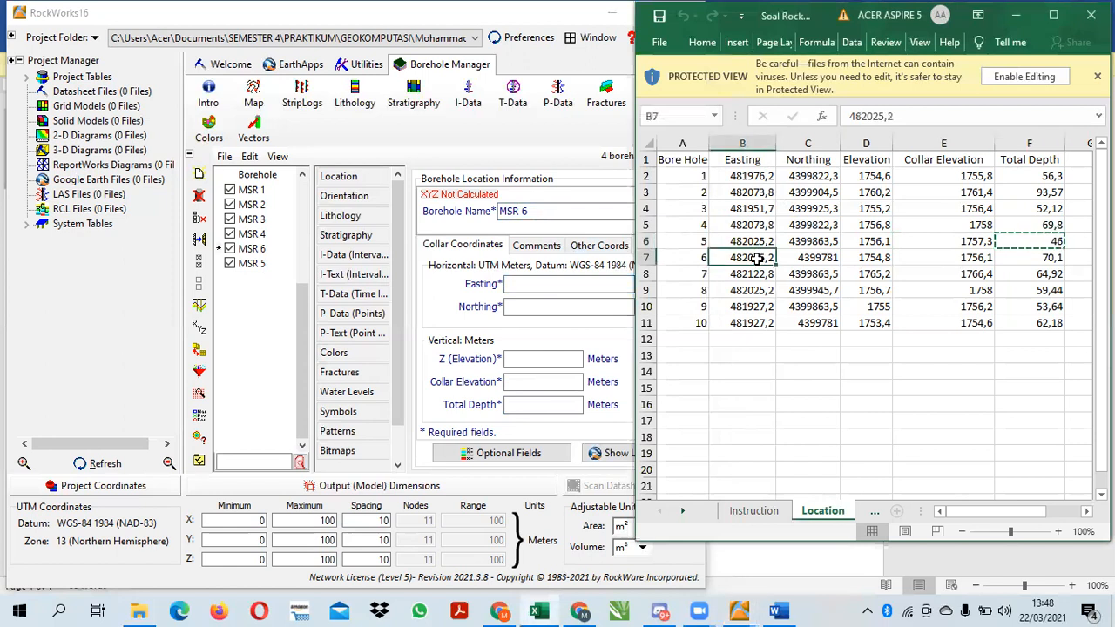
pyautogui.click(581, 288)
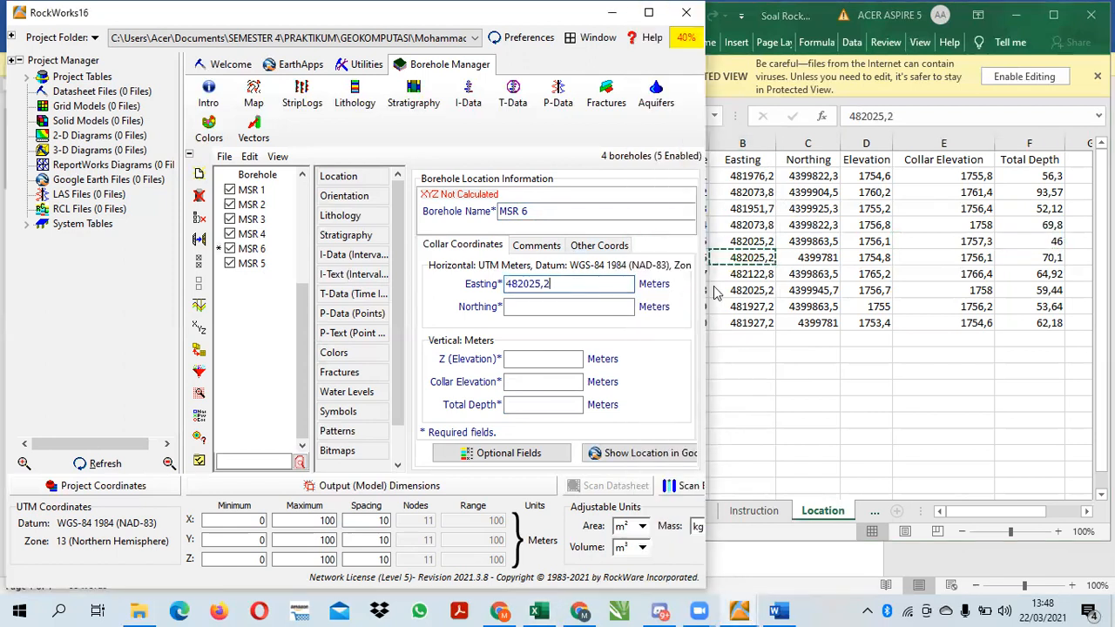
pyautogui.click(812, 258)
pyautogui.hotkey('ctrl', 'c')
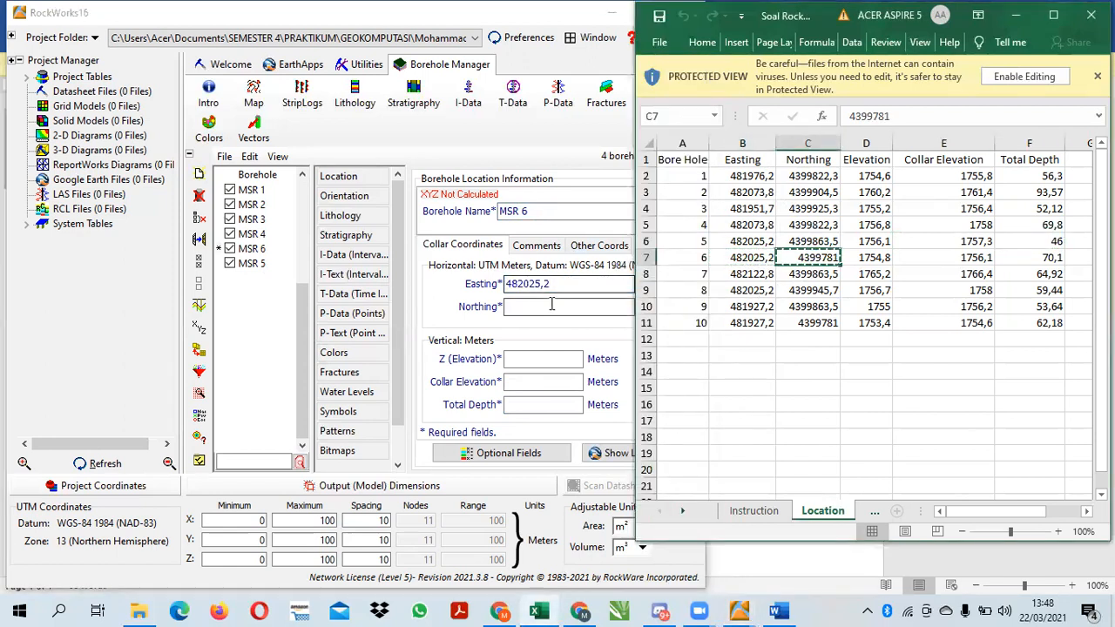
pyautogui.click(551, 306)
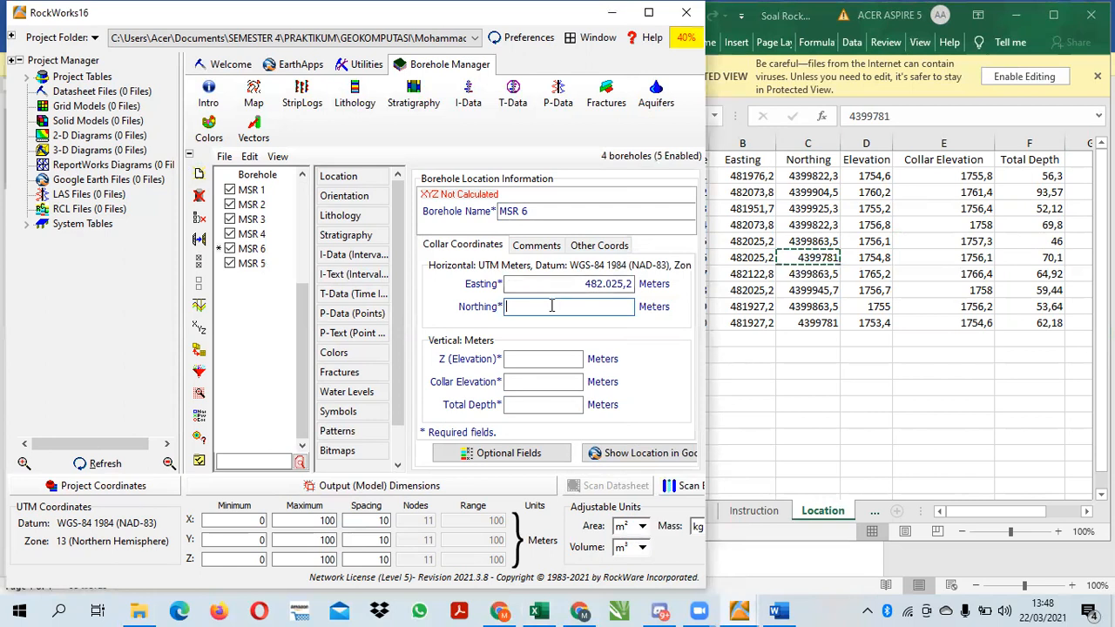
# Copy borehole 6's Elevation 1754,8 and Collar Elevation 1756,1 from the Location sheet into MSR 6's vertical collar coordinates
pyautogui.click(868, 257)
pyautogui.hotkey('ctrl', 'c')
pyautogui.click(523, 360)
pyautogui.hotkey('ctrl', 'v')
pyautogui.click(958, 258)
pyautogui.hotkey('ctrl', 'c')
pyautogui.click(554, 389)
pyautogui.hotkey('ctrl', 'v')
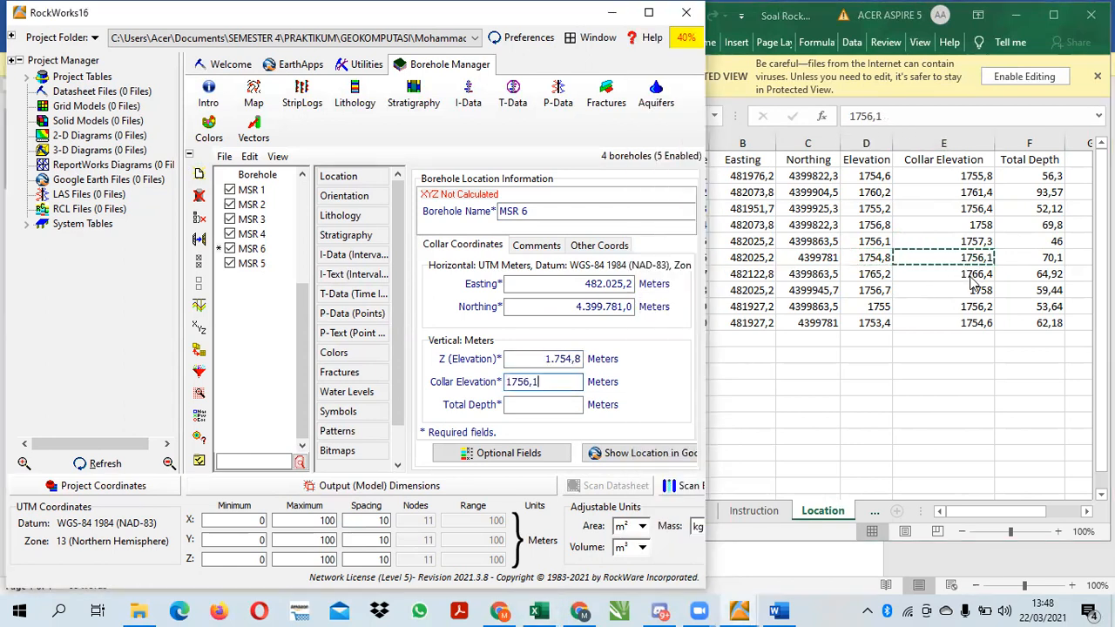
# Copy borehole 6's Total Depth 70,1 from the Location sheet into MSR 6
pyautogui.click(1055, 258)
pyautogui.hotkey('ctrl', 'c')
pyautogui.click(542, 404)
pyautogui.hotkey('ctrl', 'v')
pyautogui.click(246, 326)
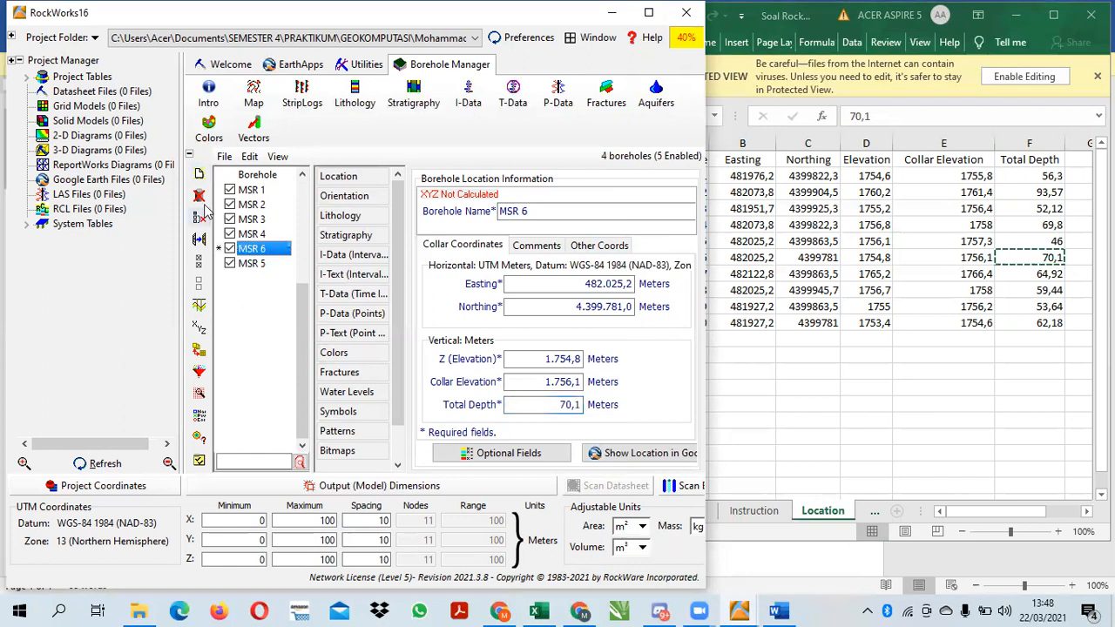
# Add borehole MSR 7 and copy borehole 7's Easting 482122,8 and Northing 4399863,5 into it from the Location sheet
pyautogui.click(197, 175)
pyautogui.click(199, 175)
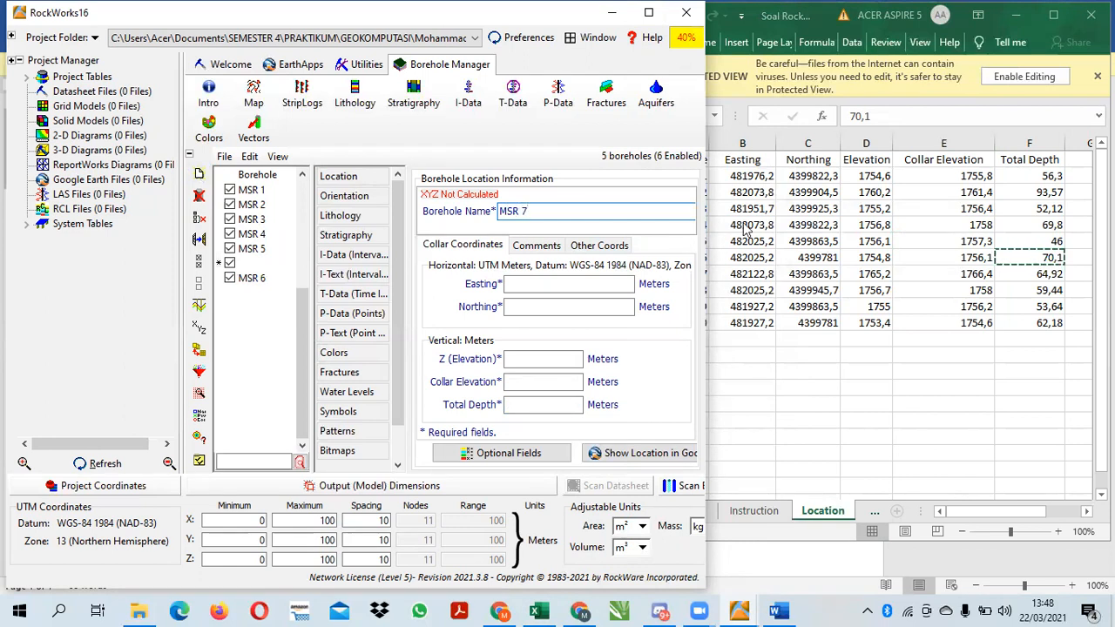
pyautogui.click(730, 272)
pyautogui.hotkey('ctrl', 'c')
pyautogui.click(566, 284)
pyautogui.hotkey('ctrl', 'v')
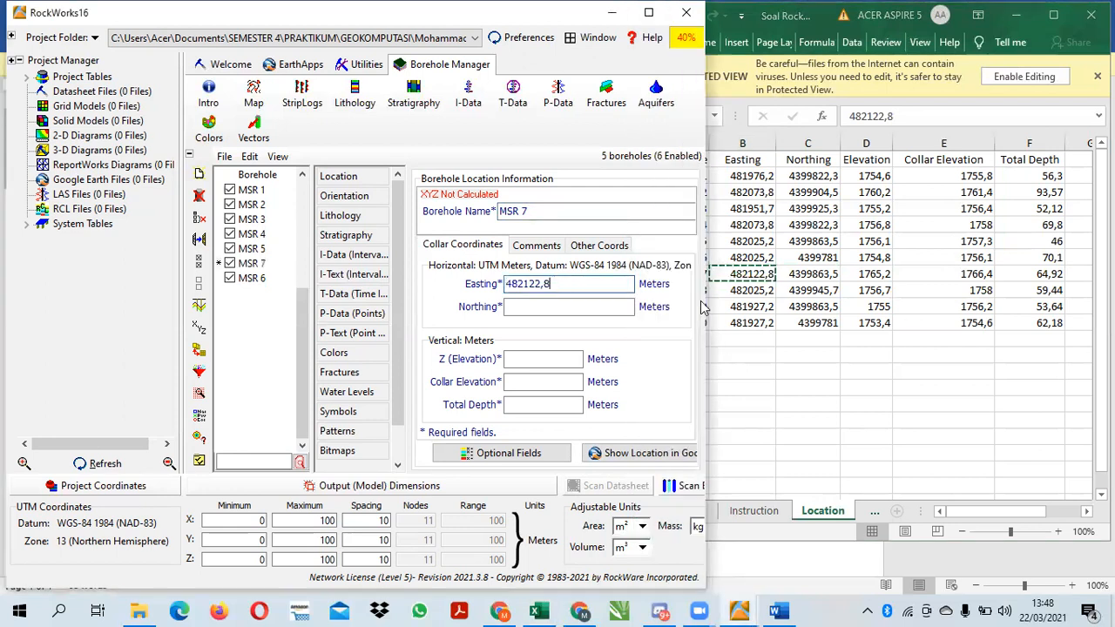
pyautogui.click(807, 277)
pyautogui.hotkey('ctrl', 'c')
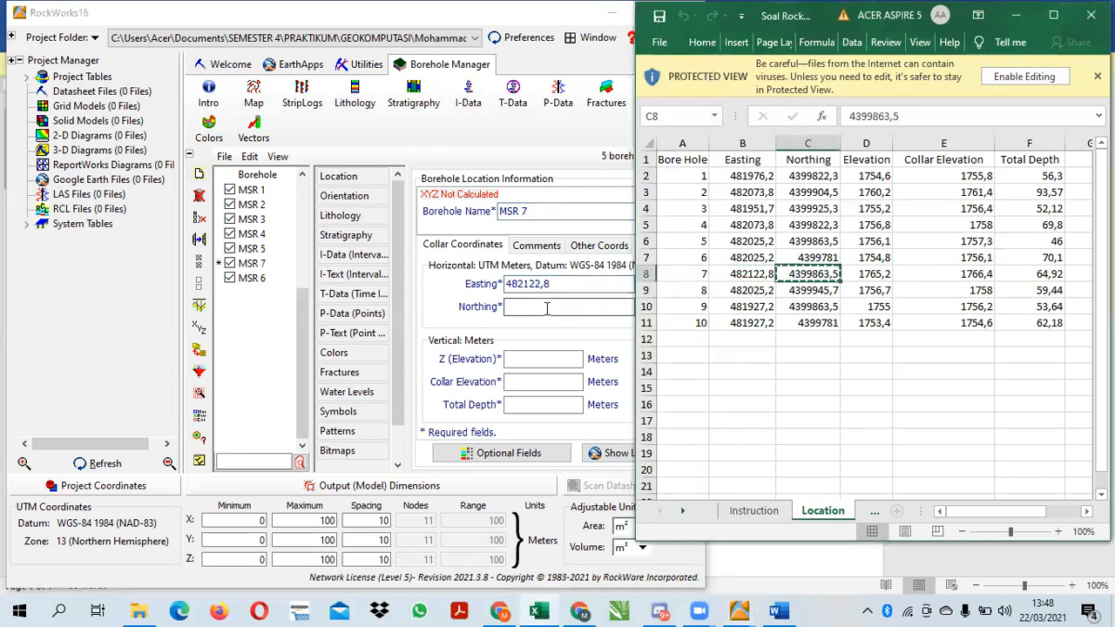
pyautogui.click(547, 307)
pyautogui.hotkey('ctrl', 'v')
# Copy borehole 7's Elevation 1765,2 and Collar Elevation 1766,4 from the Location sheet into MSR 7's vertical collar coordinates
pyautogui.click(866, 275)
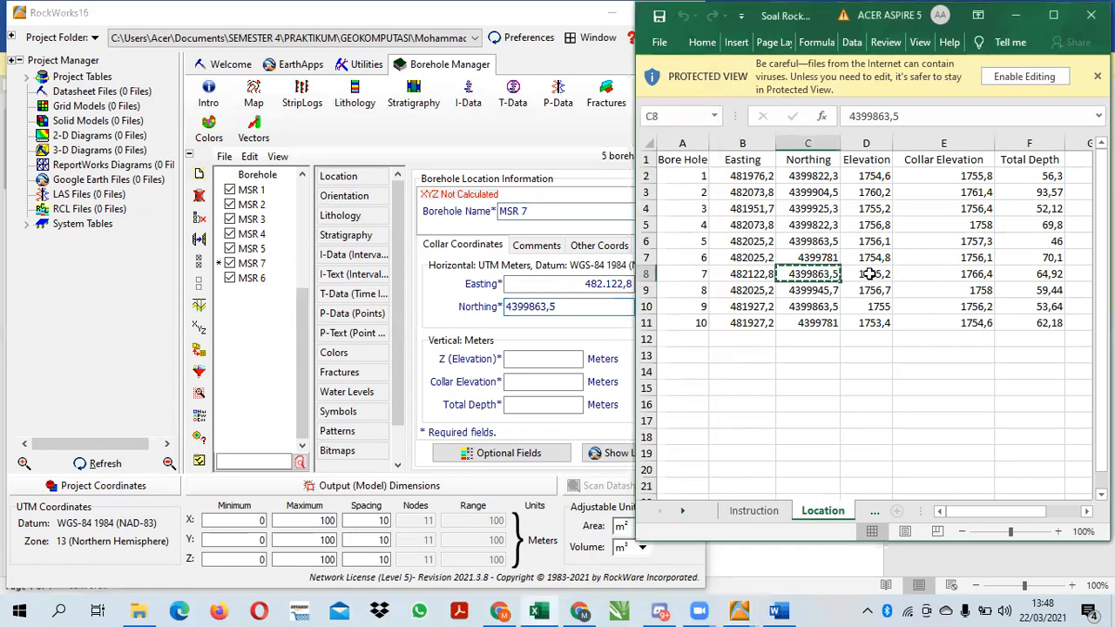
pyautogui.hotkey('ctrl', 'c')
pyautogui.click(564, 357)
pyautogui.hotkey('ctrl', 'v')
pyautogui.click(570, 379)
pyautogui.click(936, 272)
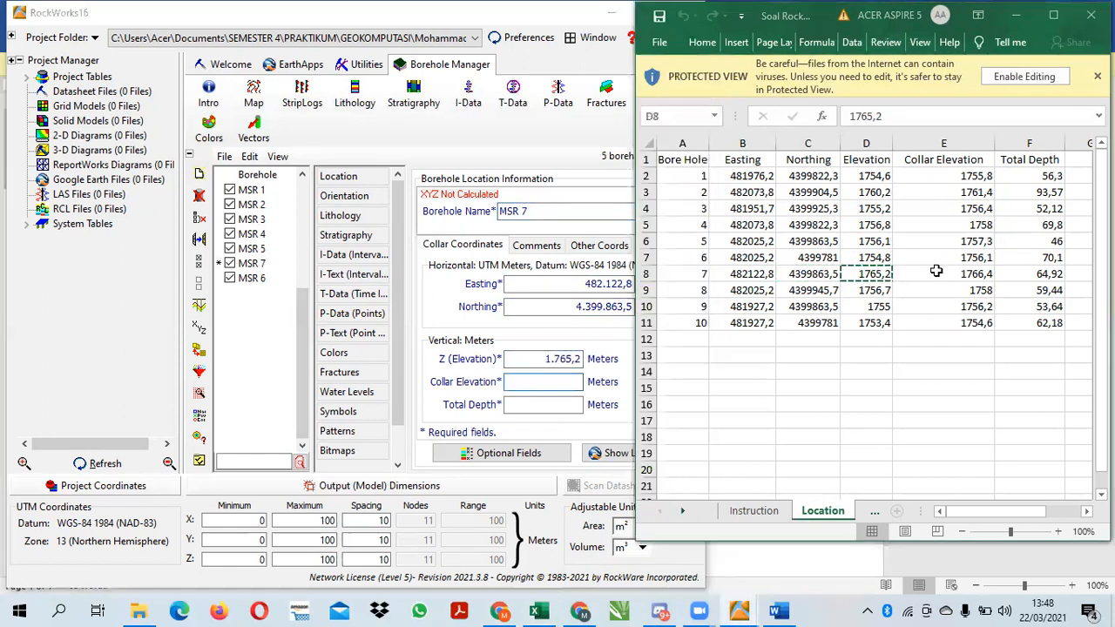
pyautogui.hotkey('ctrl', 'c')
pyautogui.click(540, 382)
pyautogui.hotkey('ctrl', 'v')
# Copy borehole 7's Total Depth 64,92 from the Location sheet into MSR 7
pyautogui.click(975, 273)
pyautogui.click(1032, 273)
pyautogui.hotkey('ctrl', 'c')
pyautogui.click(533, 403)
pyautogui.hotkey('ctrl', 'v')
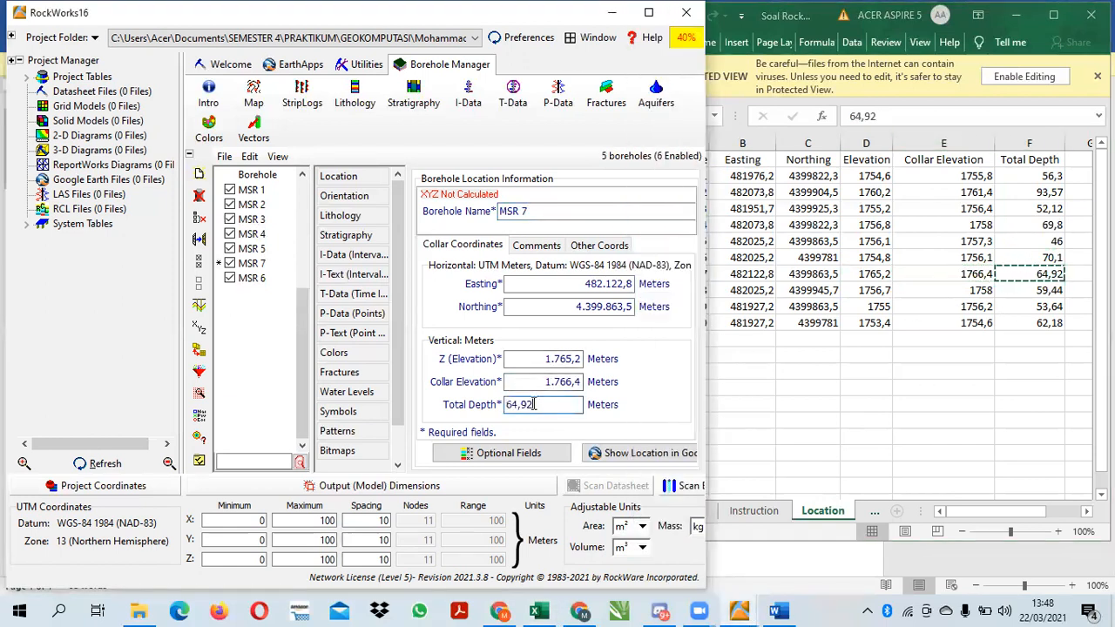
pyautogui.click(246, 336)
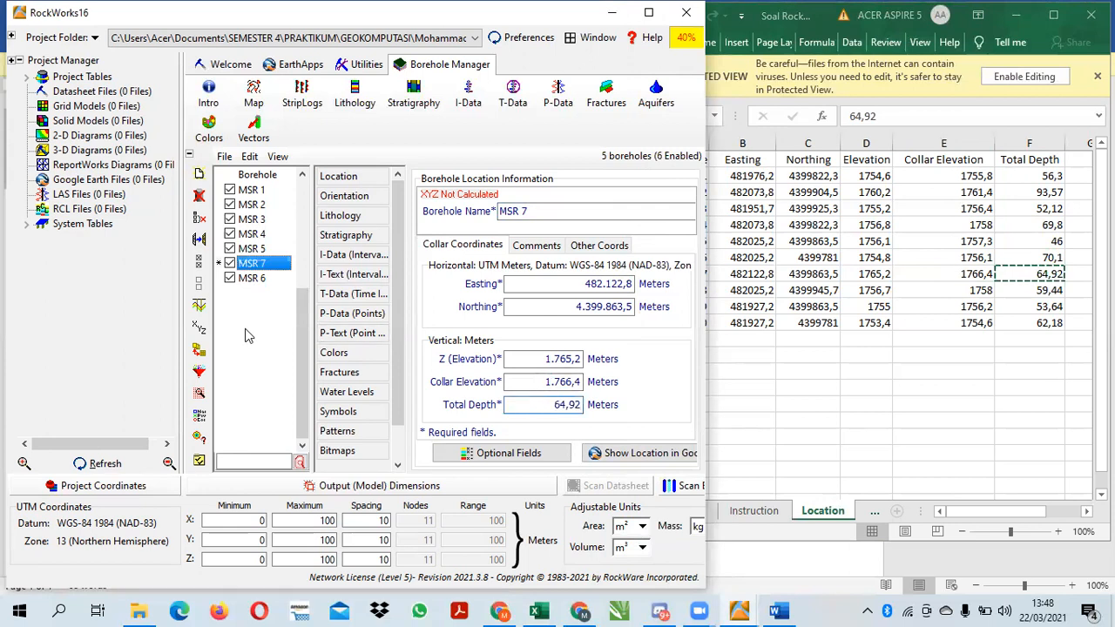
# Add borehole MSR 8 and copy borehole 8's Easting 482025,2 and Northing 4399945,7 into it from the Location sheet
pyautogui.click(198, 175)
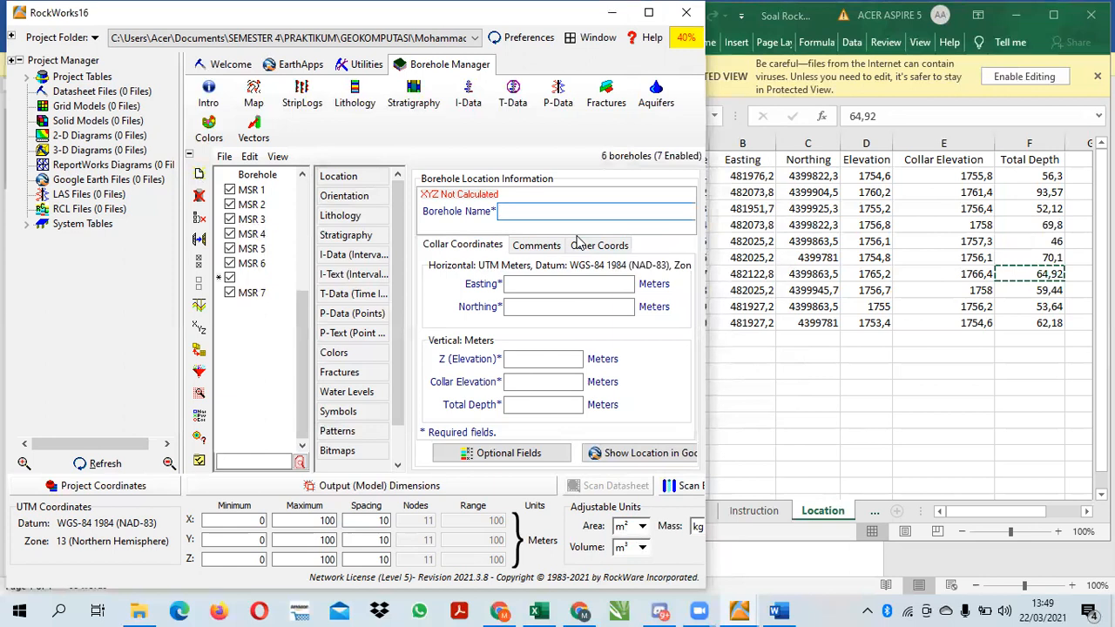
pyautogui.click(630, 283)
pyautogui.click(743, 294)
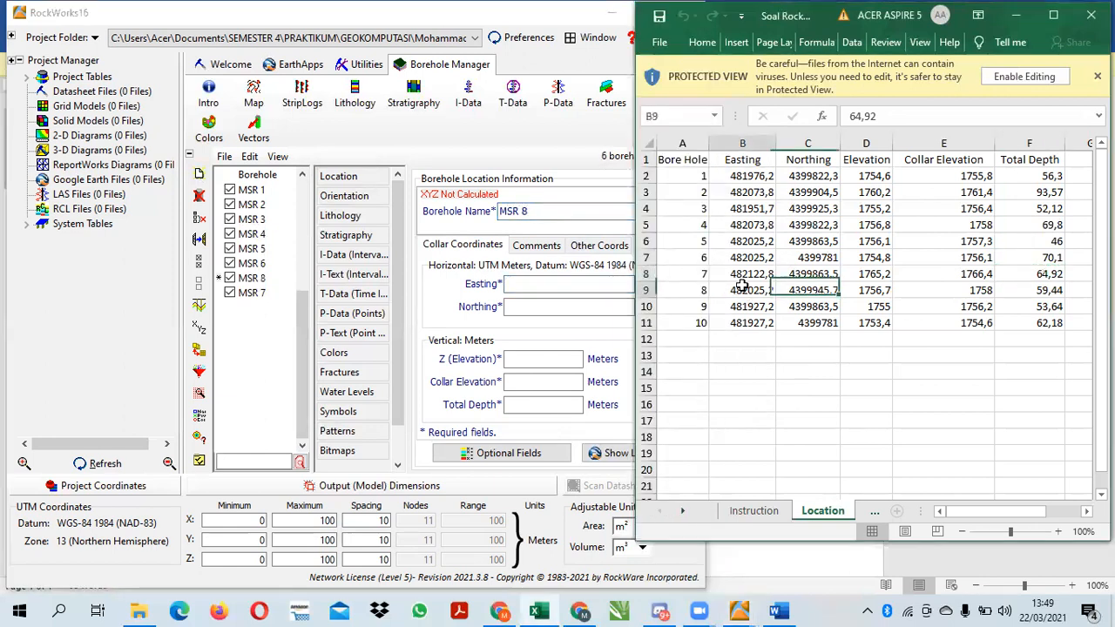
pyautogui.hotkey('ctrl', 'c')
pyautogui.click(613, 290)
pyautogui.hotkey('ctrl', 'v')
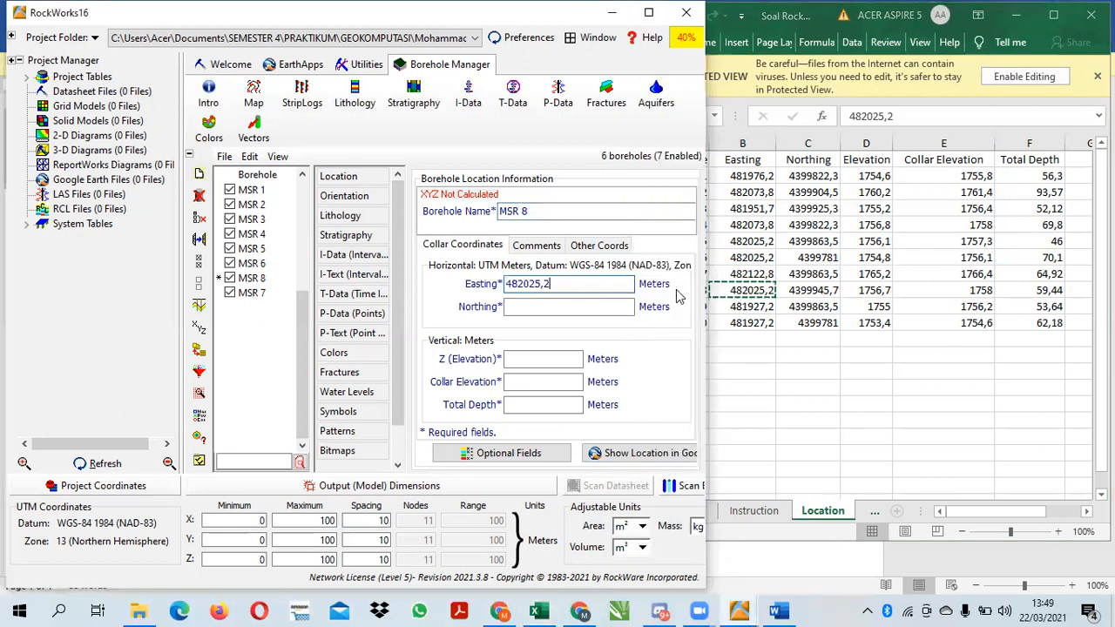
pyautogui.click(797, 290)
pyautogui.hotkey('ctrl', 'c')
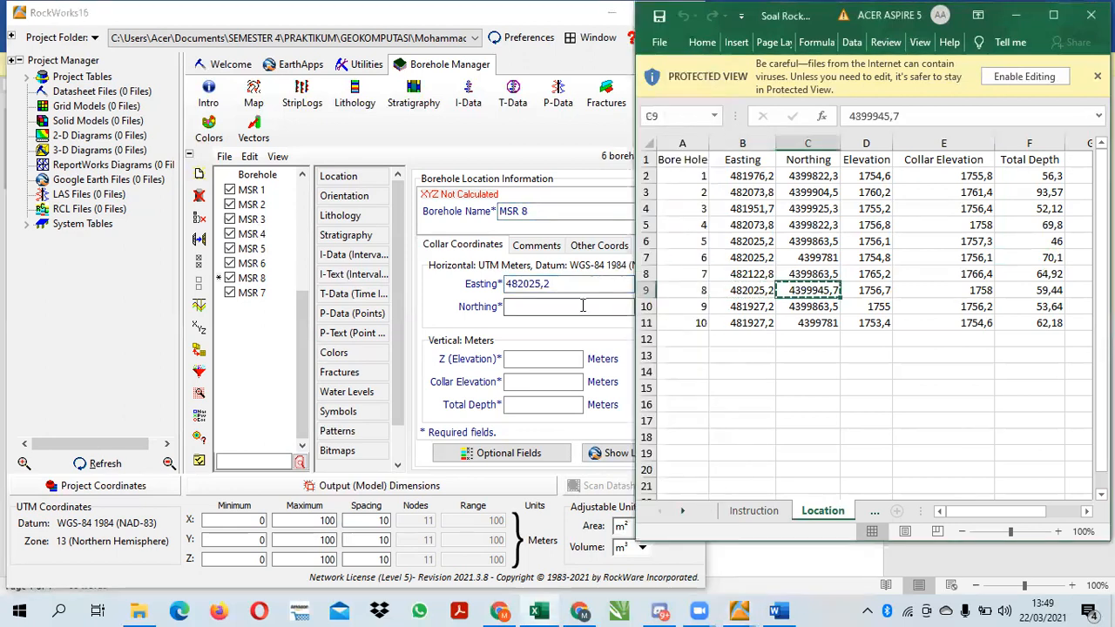
pyautogui.click(610, 307)
pyautogui.hotkey('ctrl', 'v')
# Copy borehole 8's Elevation 1756,7 and Collar Elevation 1758 from the Location sheet into MSR 8's vertical collar coordinates
pyautogui.click(792, 291)
pyautogui.click(860, 287)
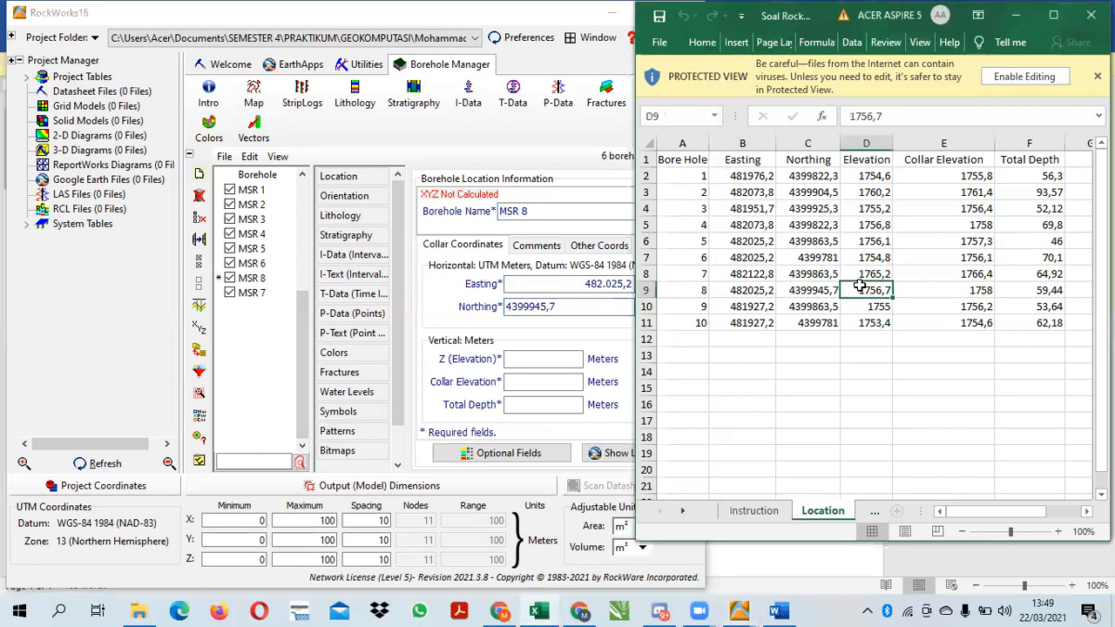
pyautogui.click(571, 358)
pyautogui.hotkey('ctrl', 'v')
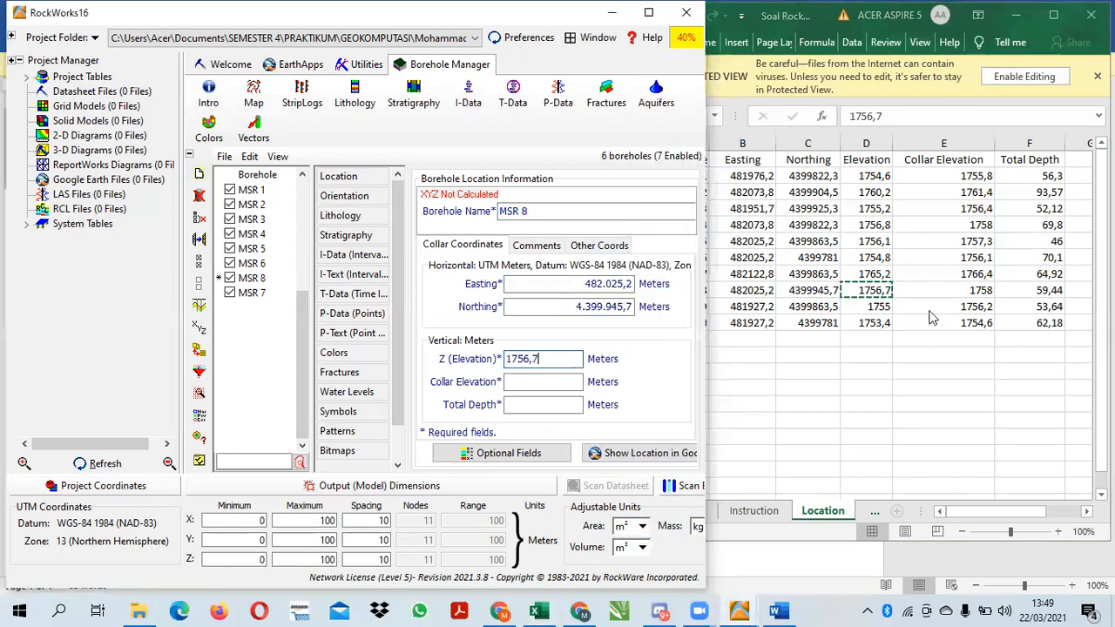
pyautogui.click(977, 289)
pyautogui.hotkey('ctrl', 'c')
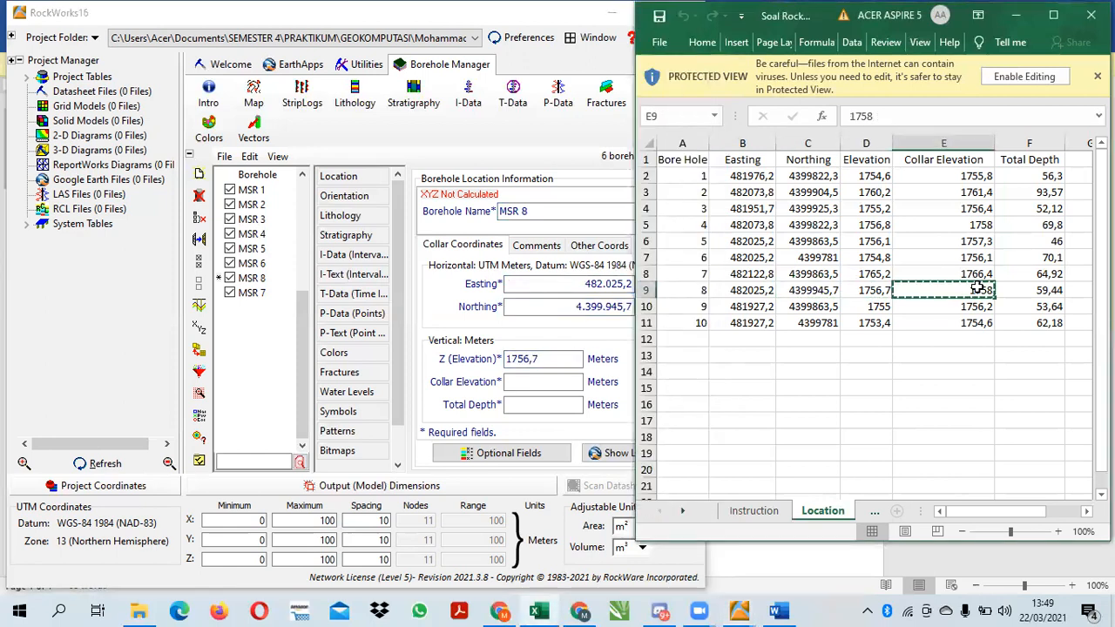
pyautogui.click(542, 381)
pyautogui.hotkey('ctrl', 'v')
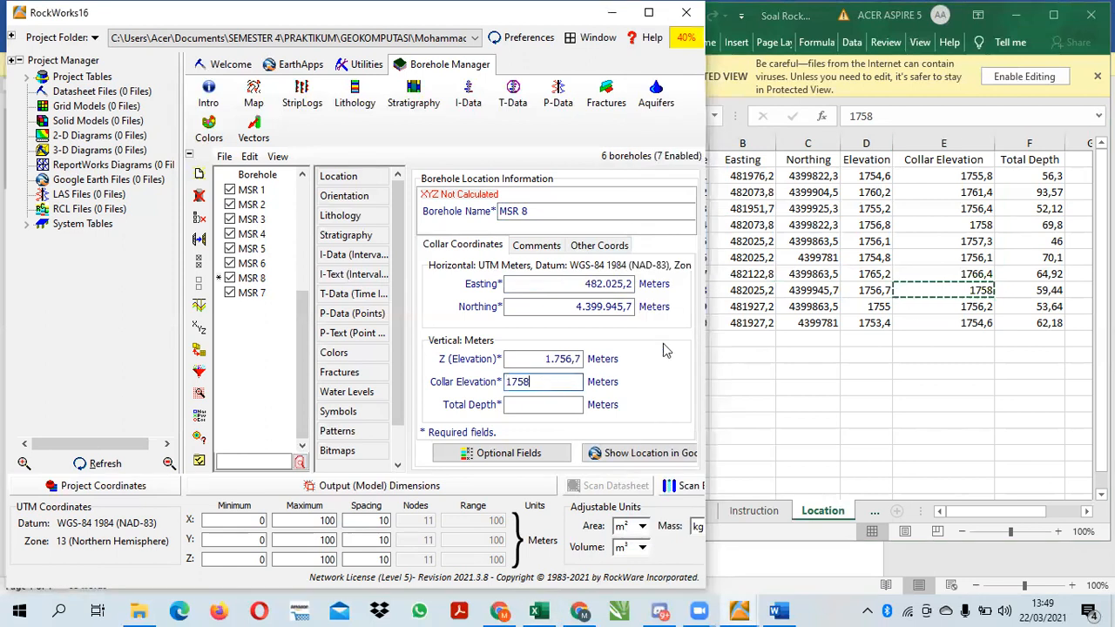
# Copy borehole 8's Total Depth 59,44 from the Location sheet into MSR 8
pyautogui.click(1034, 295)
pyautogui.hotkey('ctrl', 'c')
pyautogui.click(542, 403)
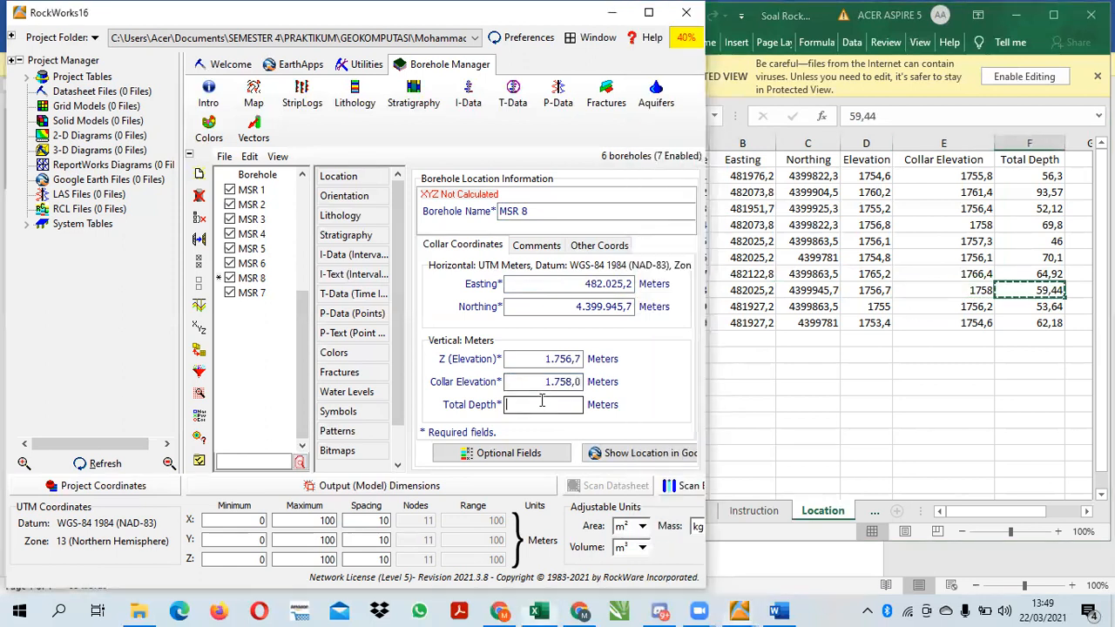
pyautogui.hotkey('ctrl', 'v')
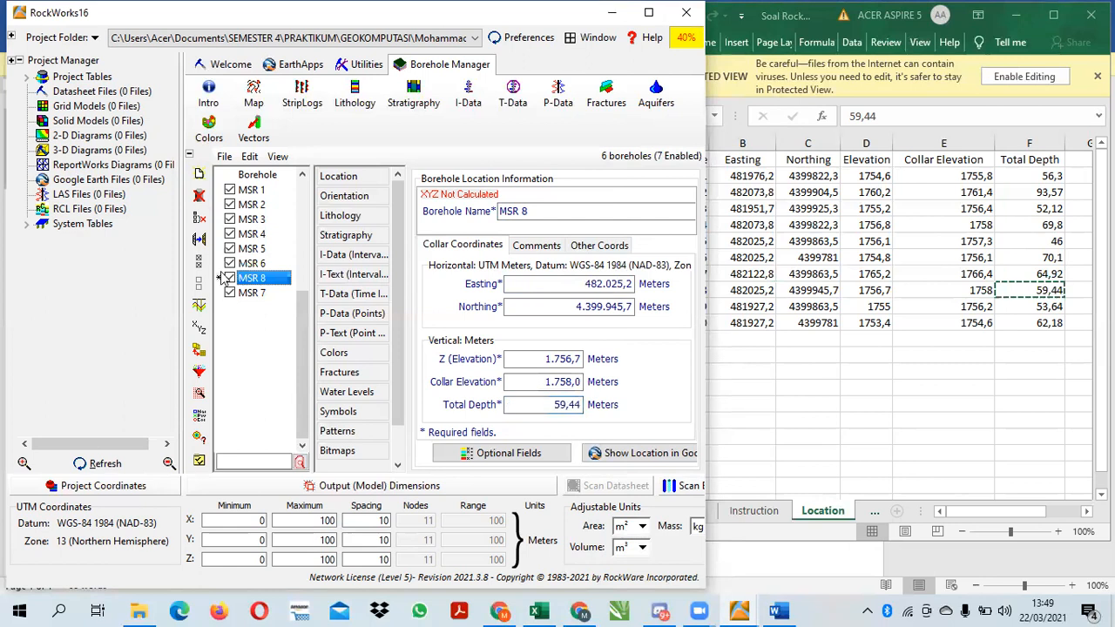
# Add borehole MSR 9 and copy borehole 9's Easting 481927,2 and Northing 4399863,5 into it from the Location sheet
pyautogui.click(198, 174)
pyautogui.write('MS')
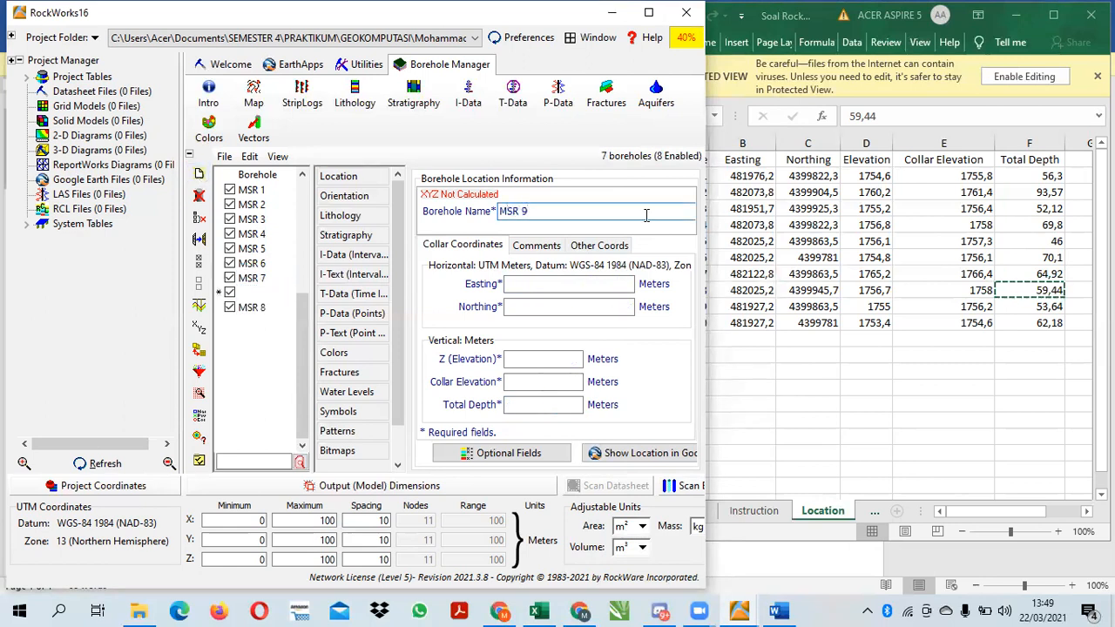
pyautogui.click(751, 314)
pyautogui.hotkey('ctrl', 'c')
pyautogui.click(543, 285)
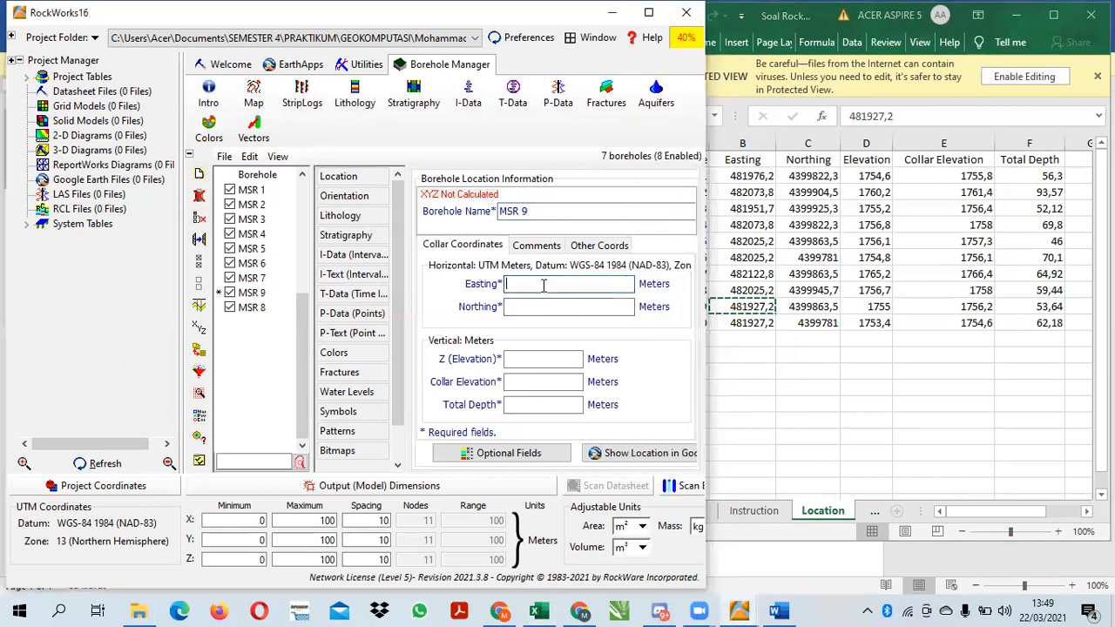
pyautogui.click(835, 307)
pyautogui.hotkey('ctrl', 'c')
pyautogui.click(591, 304)
pyautogui.hotkey('ctrl', 'v')
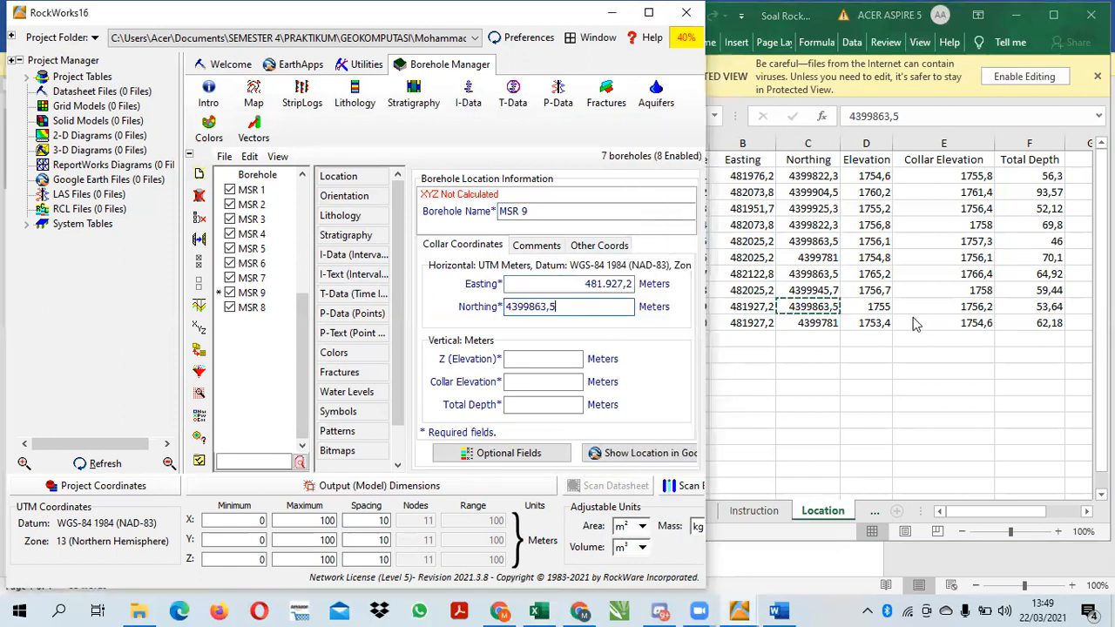
# Copy borehole 9's Elevation 1755 and Collar Elevation 1756,2 from the Location sheet into MSR 9's vertical collar coordinates
pyautogui.click(855, 311)
pyautogui.hotkey('ctrl', 'c')
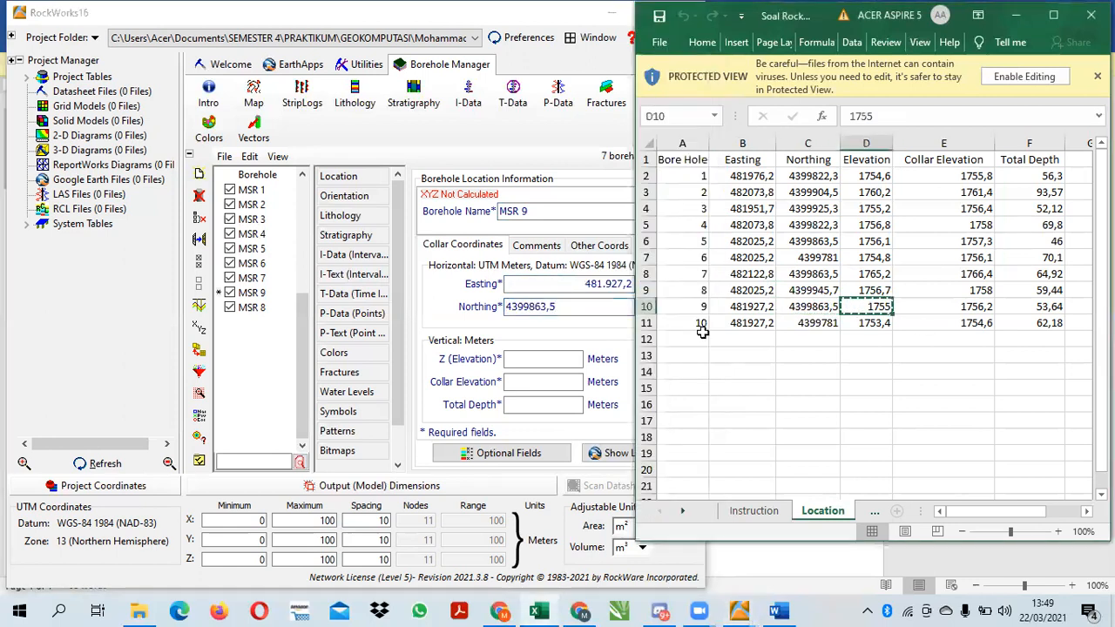
pyautogui.click(567, 357)
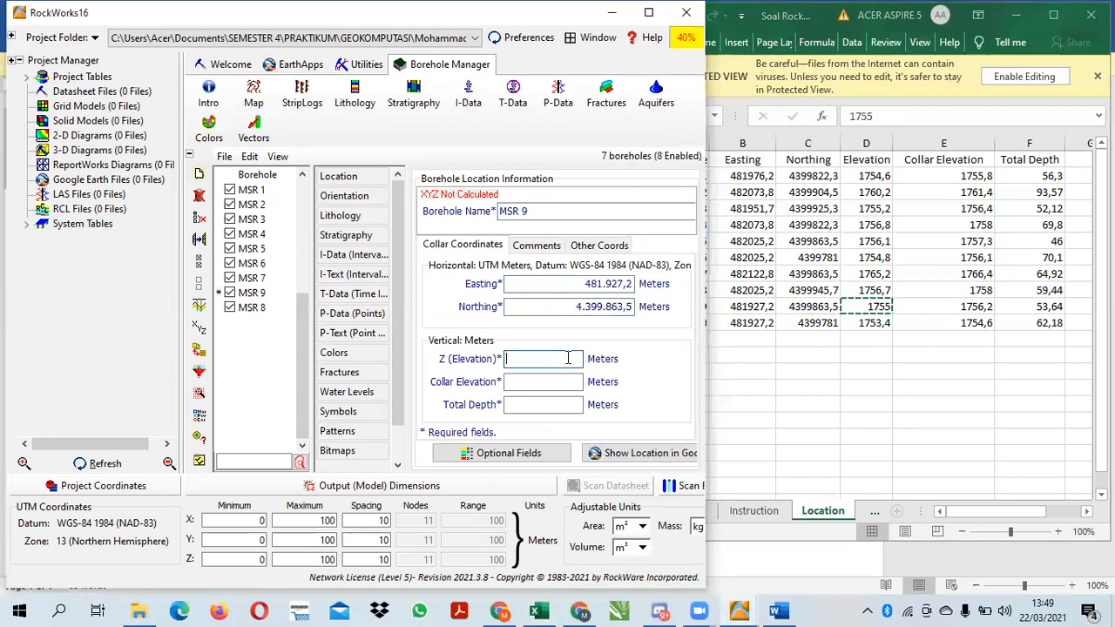
pyautogui.click(935, 307)
pyautogui.hotkey('ctrl', 'c')
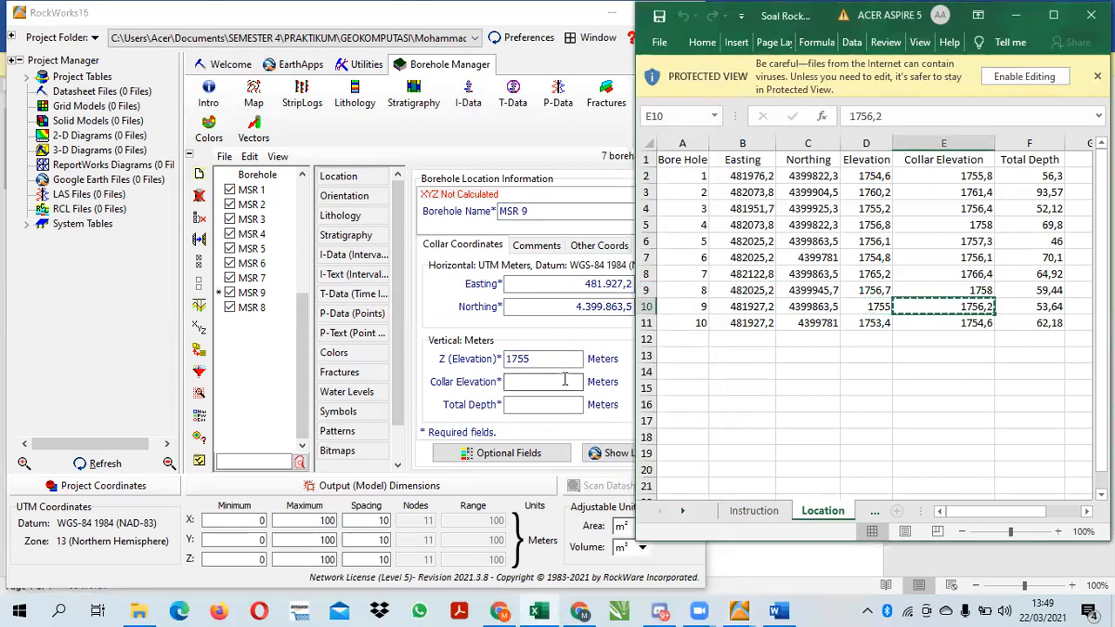
pyautogui.click(564, 381)
pyautogui.hotkey('ctrl', 'v')
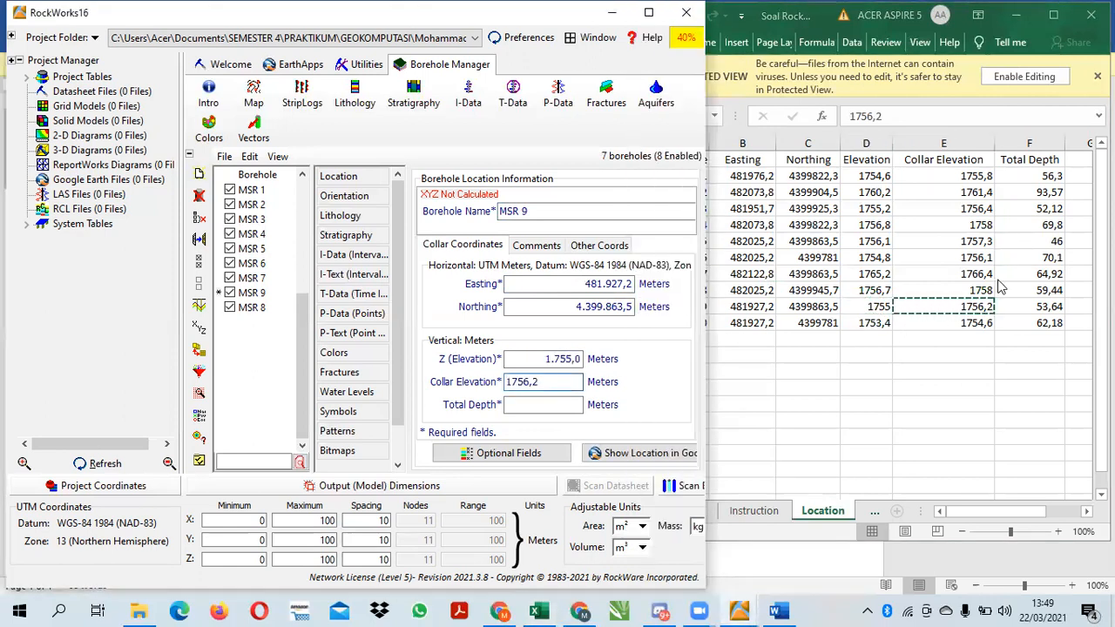
# Try to copy borehole 9's Total Depth 53,64 from the Location sheet into MSR 9
pyautogui.click(1029, 306)
pyautogui.hotkey('ctrl', 'c')
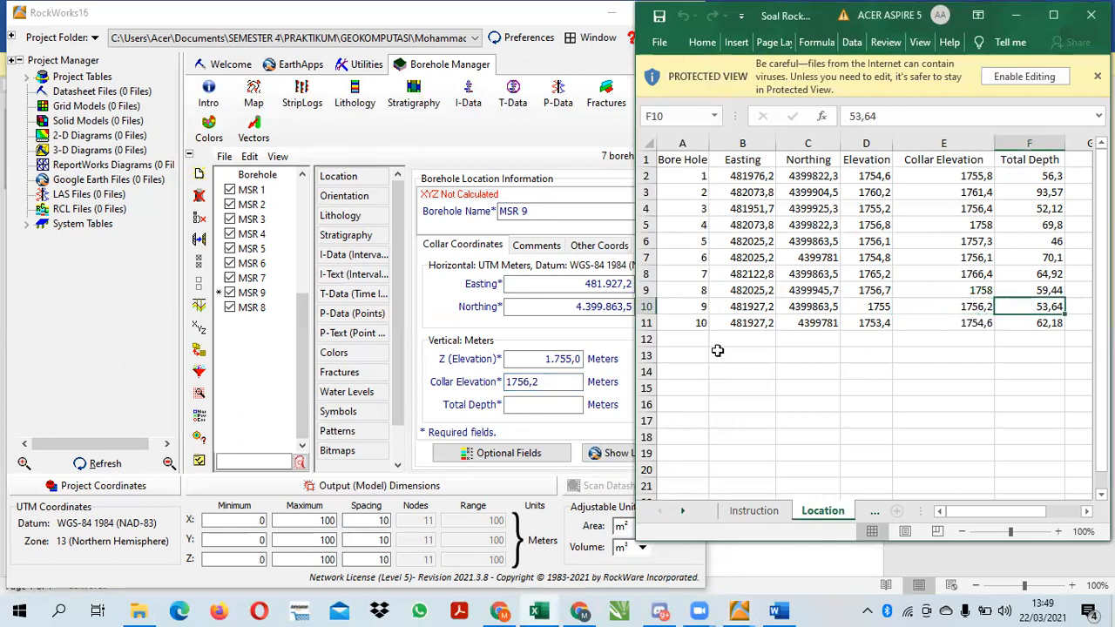
pyautogui.click(517, 404)
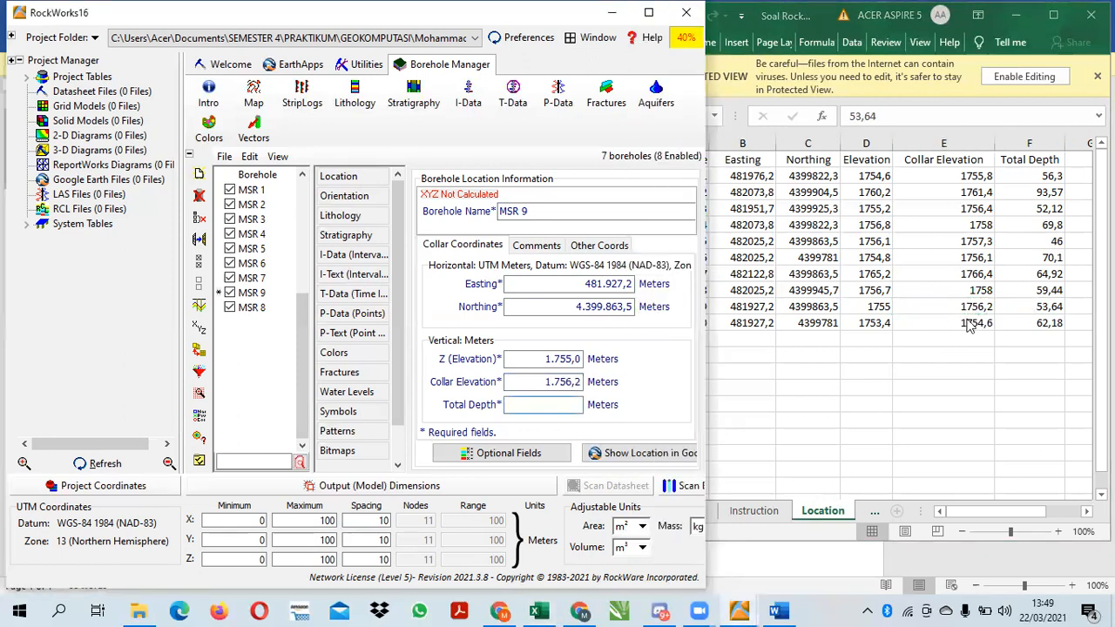
# Copy the Total Depth 62,18 from borehole 10's row of the Location sheet into MSR 9
pyautogui.click(1032, 322)
pyautogui.hotkey('ctrl', 'c')
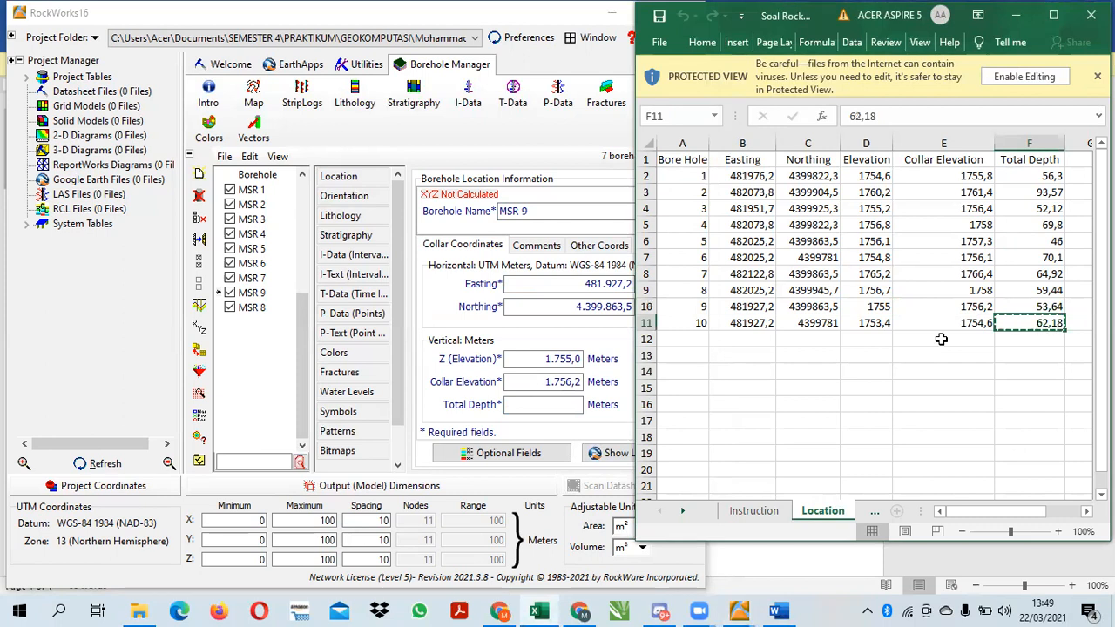
pyautogui.click(560, 404)
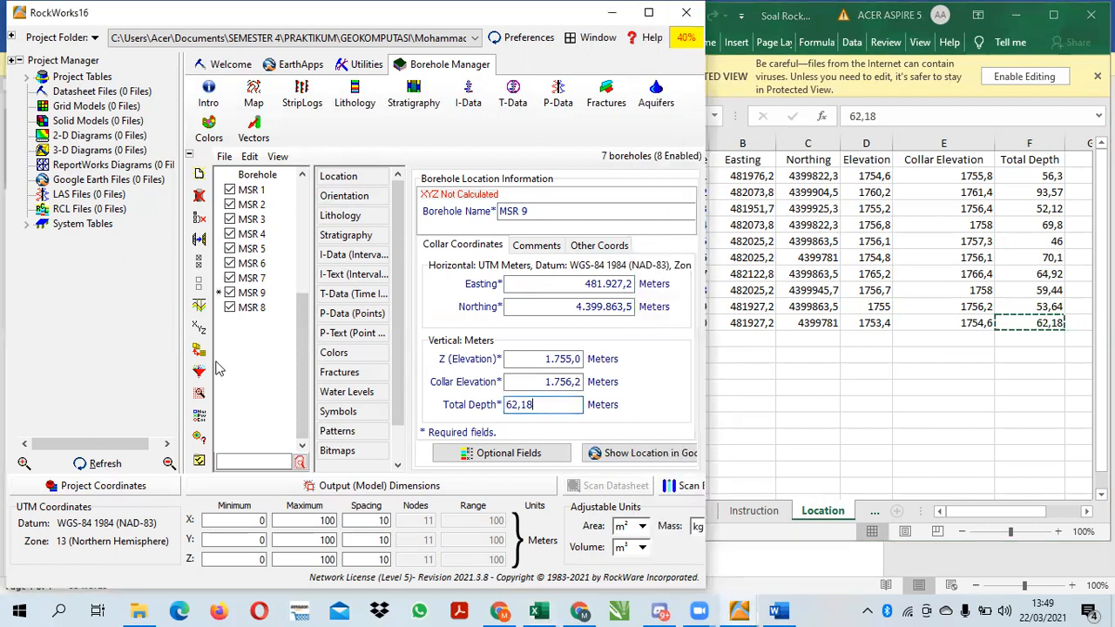
pyautogui.click(256, 371)
# Add a new borehole named MSR 10
pyautogui.click(200, 173)
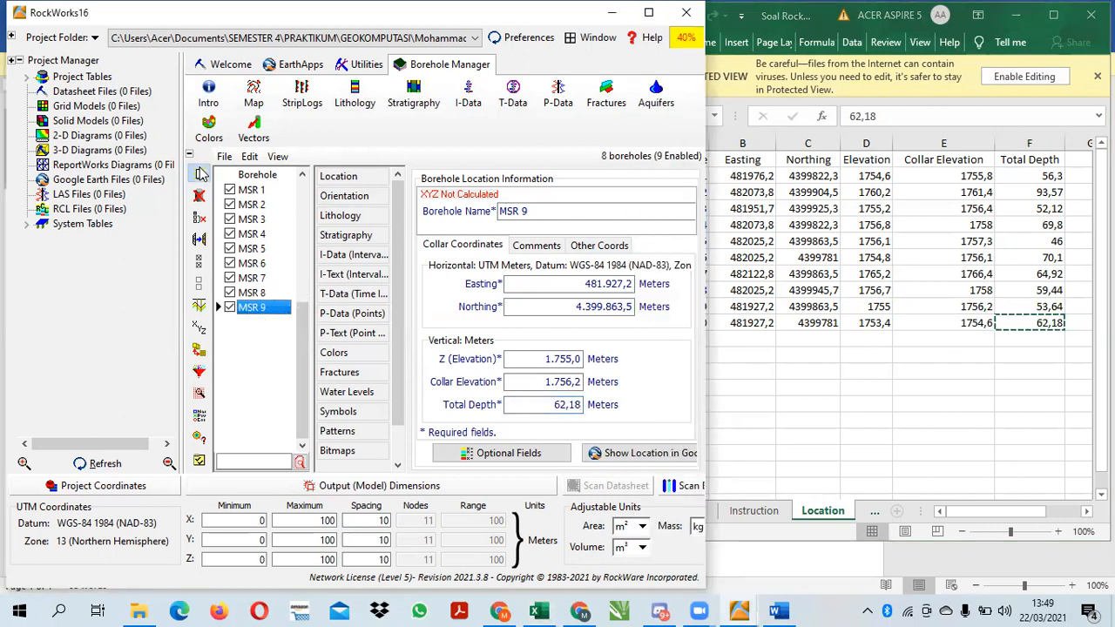
pyautogui.write('MSR')
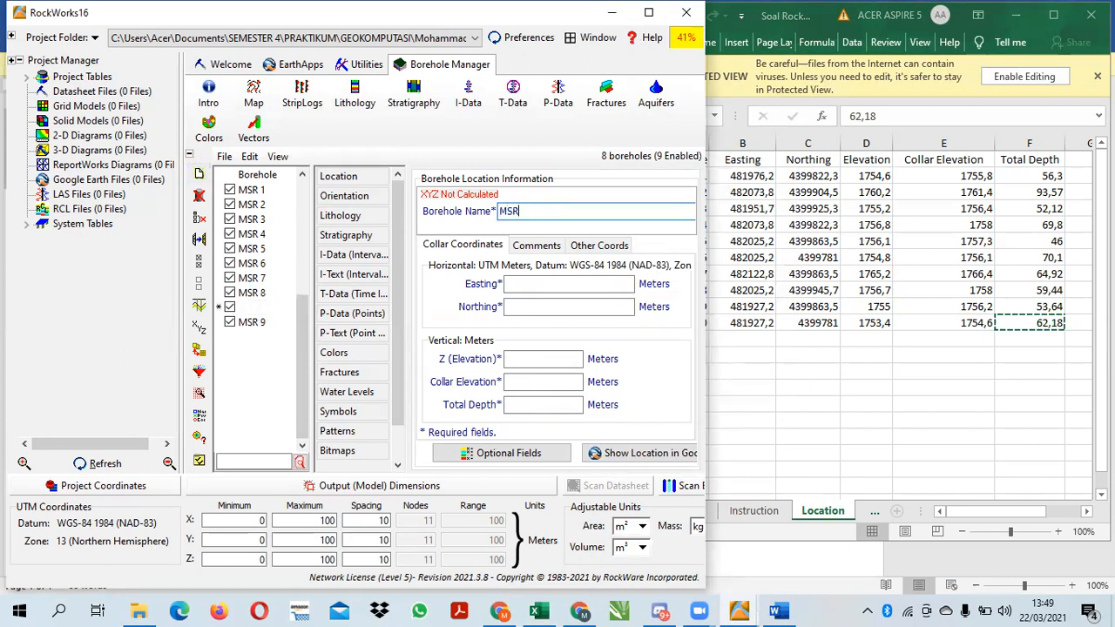
pyautogui.write(' 10')
pyautogui.press('Tab')
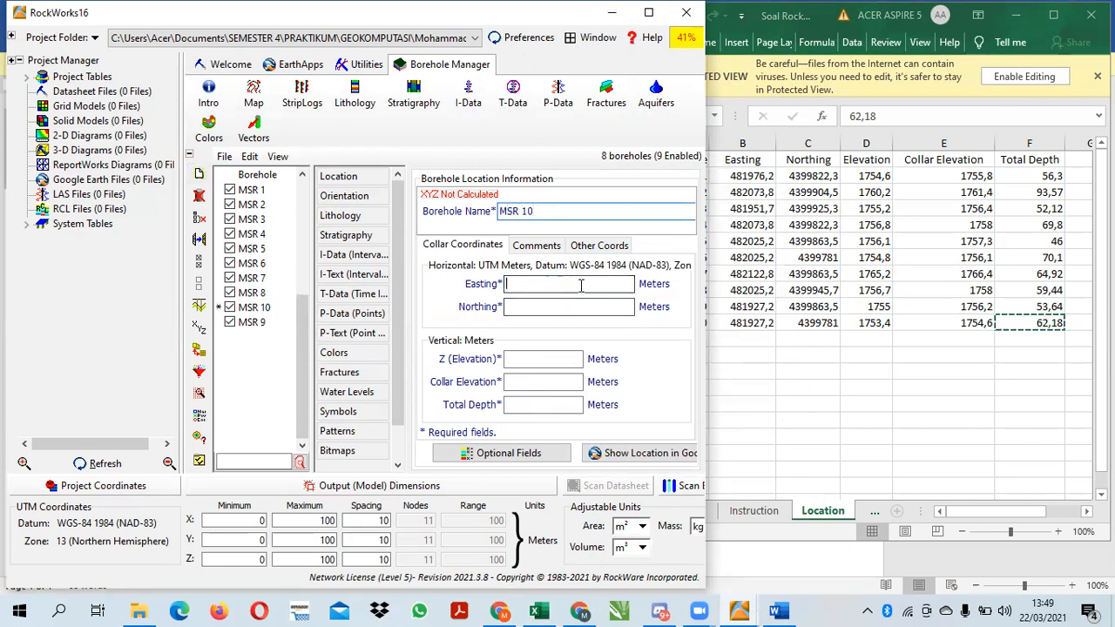
# Copy borehole 10's Easting 481927,2 and Northing 4399781 from the Location sheet into MSR 10's horizontal collar coordinates
pyautogui.click(758, 322)
pyautogui.click(758, 322)
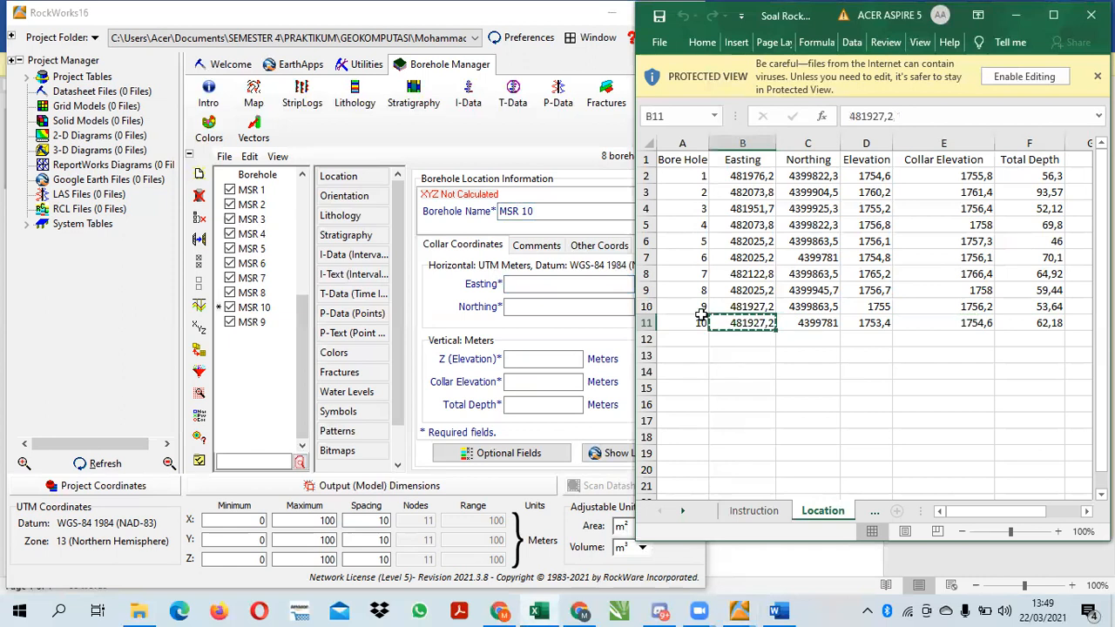
pyautogui.click(592, 305)
pyautogui.click(541, 283)
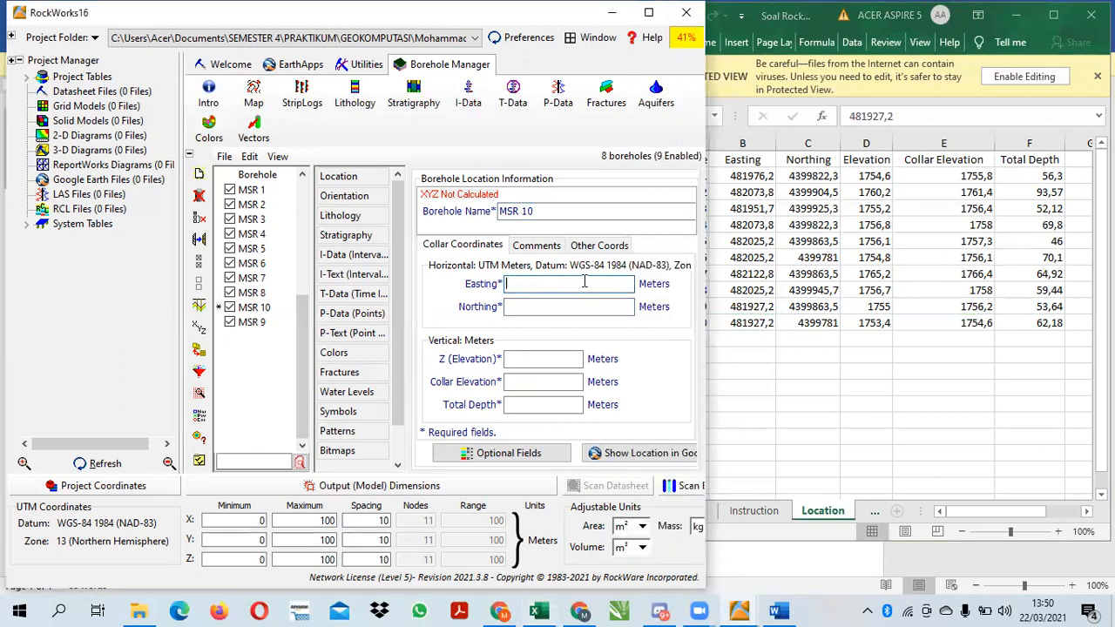
pyautogui.click(746, 322)
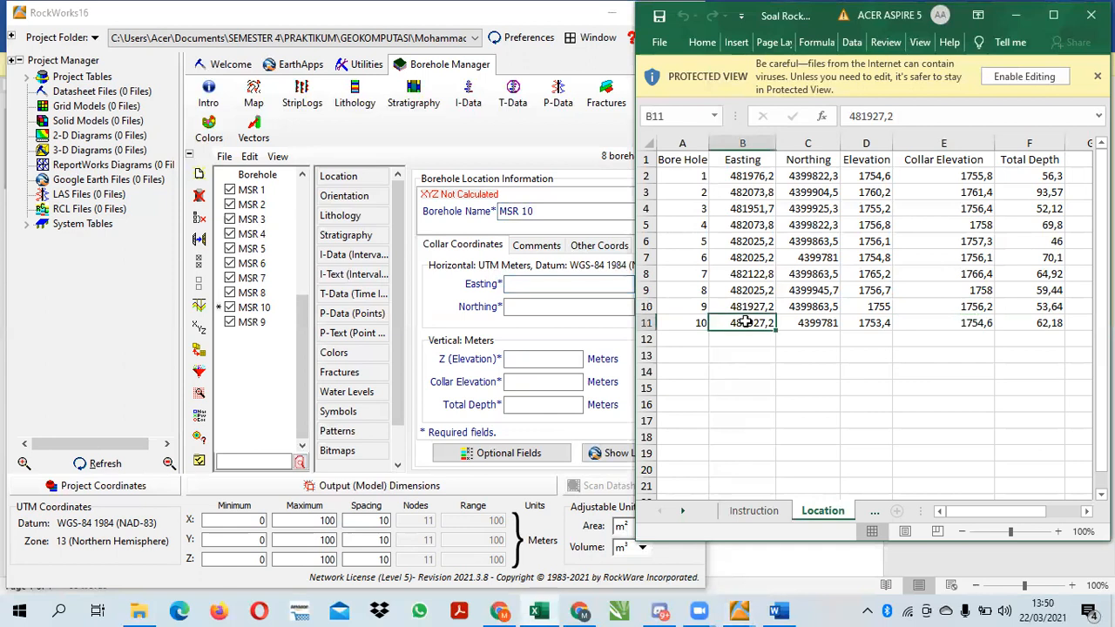
pyautogui.click(527, 287)
pyautogui.click(796, 322)
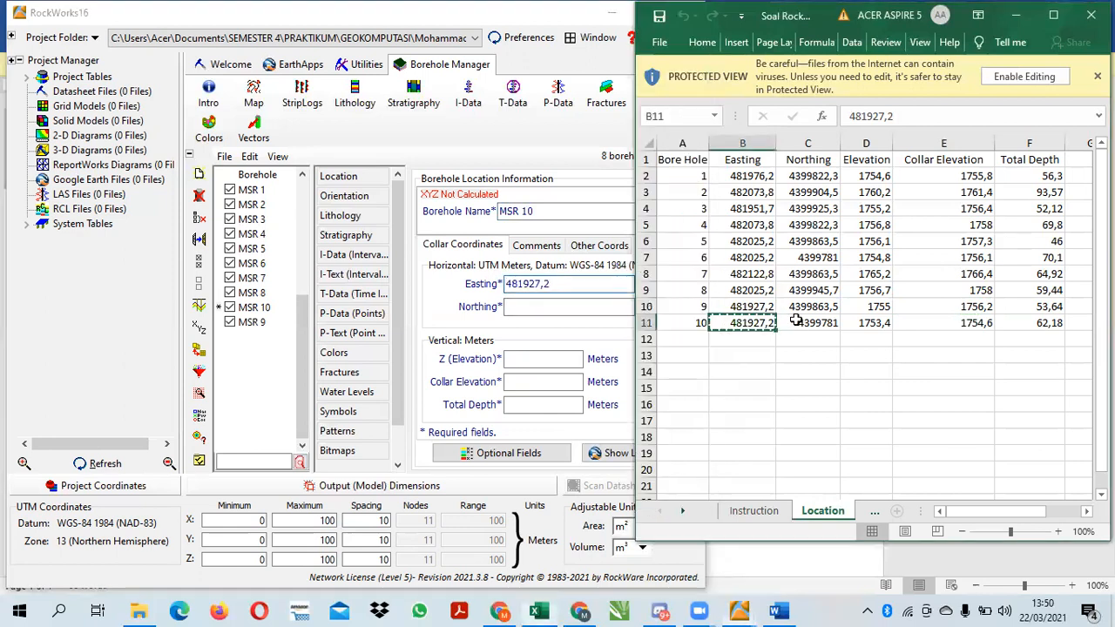
pyautogui.click(612, 305)
pyautogui.hotkey('ctrl', 'v')
# Copy borehole 10's Elevation 1753,4 and Collar Elevation 1754,6 from the Location sheet into MSR 10's vertical collar coordinates
pyautogui.click(857, 324)
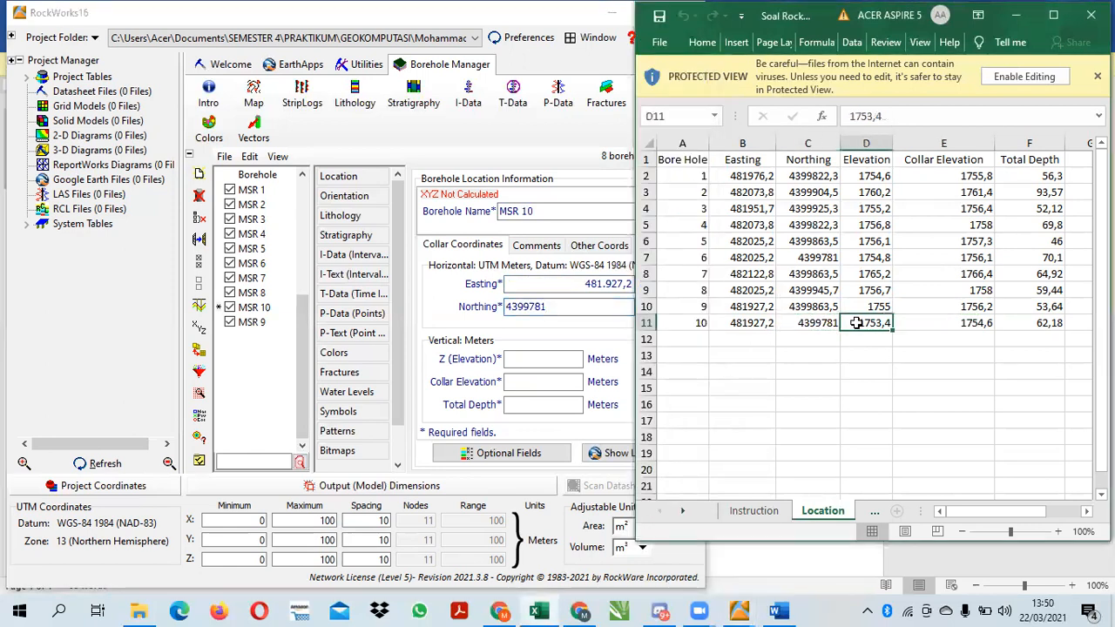
pyautogui.click(558, 360)
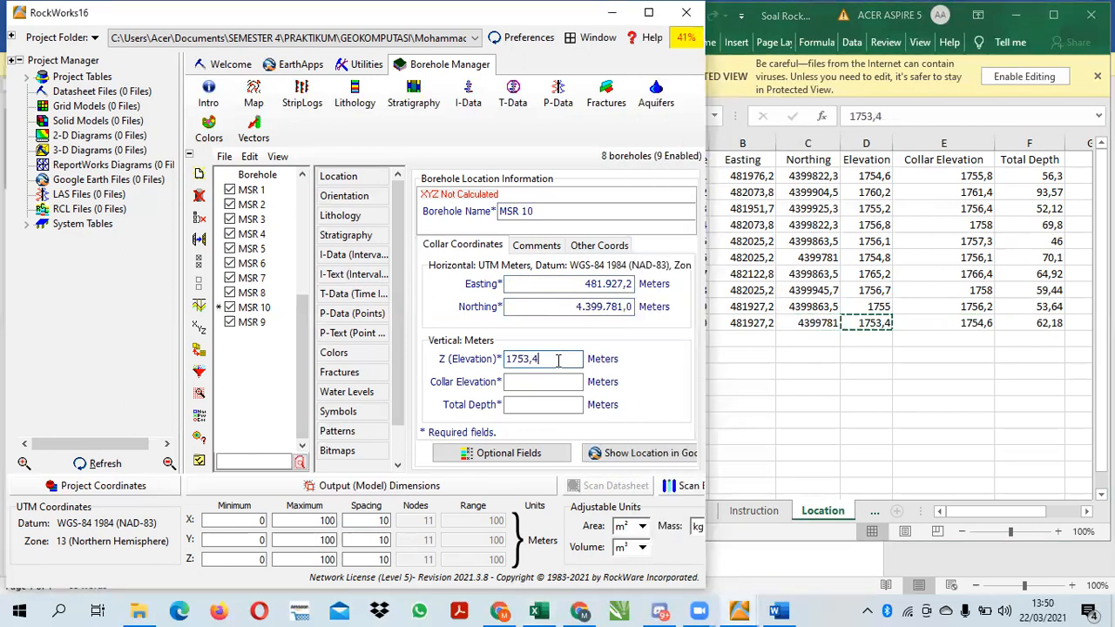
pyautogui.click(931, 322)
pyautogui.hotkey('ctrl', 'c')
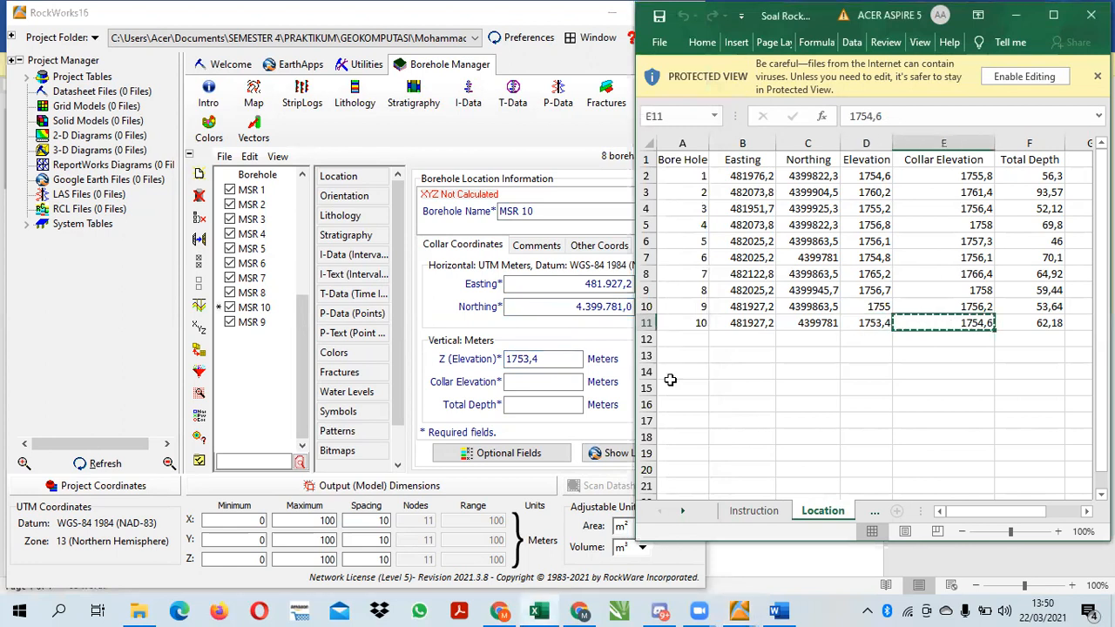
pyautogui.click(569, 384)
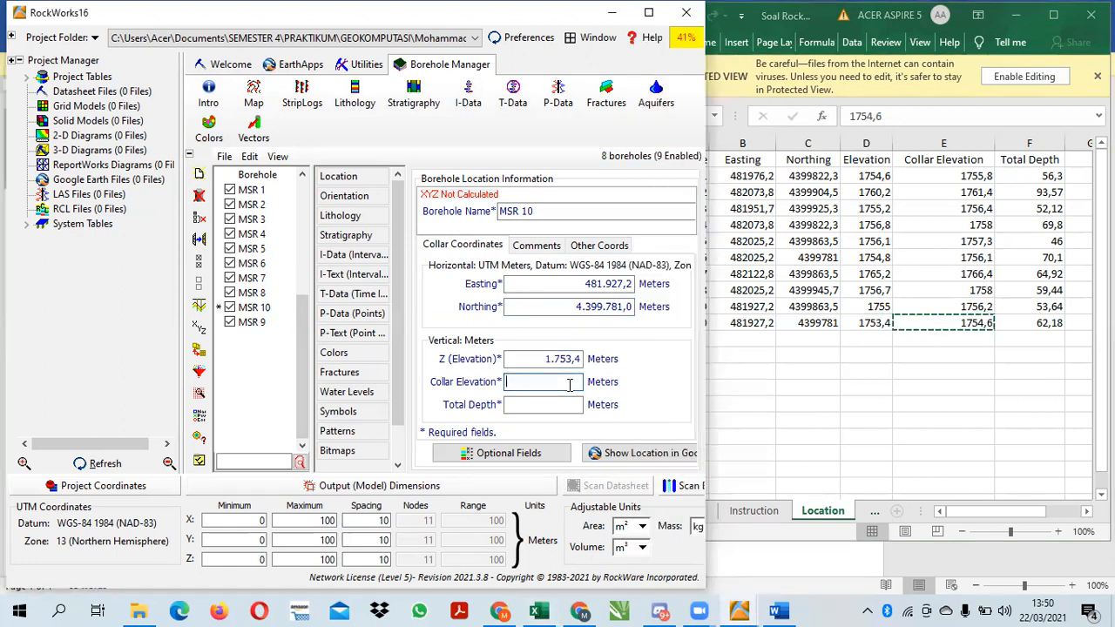
# Copy borehole 10's Total Depth 62,18 from the Location sheet into MSR 10
pyautogui.click(1039, 325)
pyautogui.hotkey('ctrl', 'c')
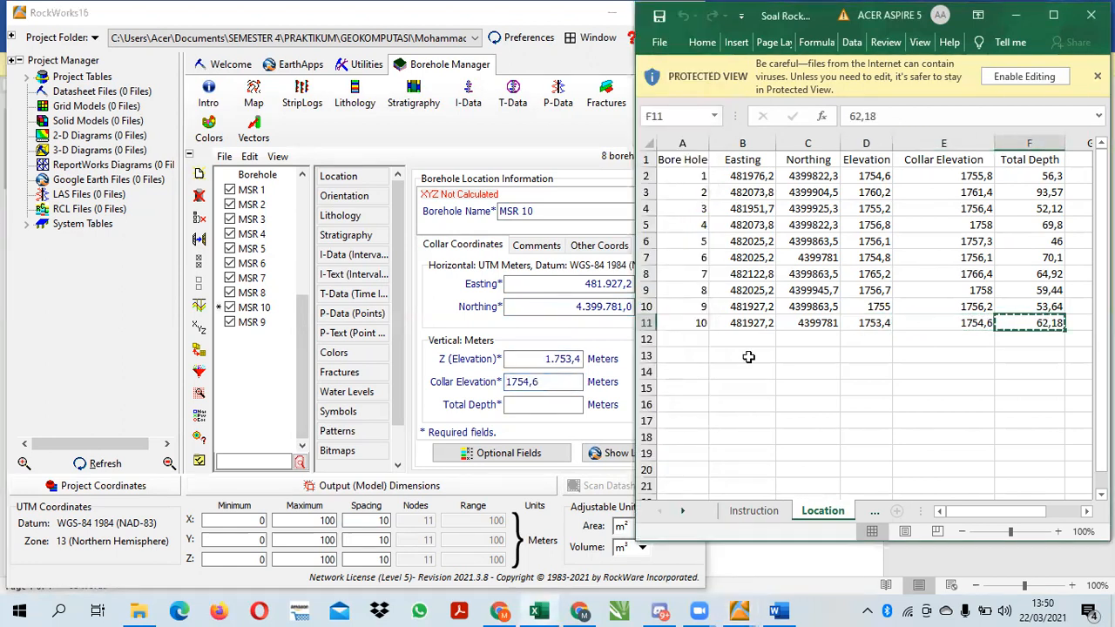
pyautogui.click(575, 411)
pyautogui.hotkey('ctrl', 'v')
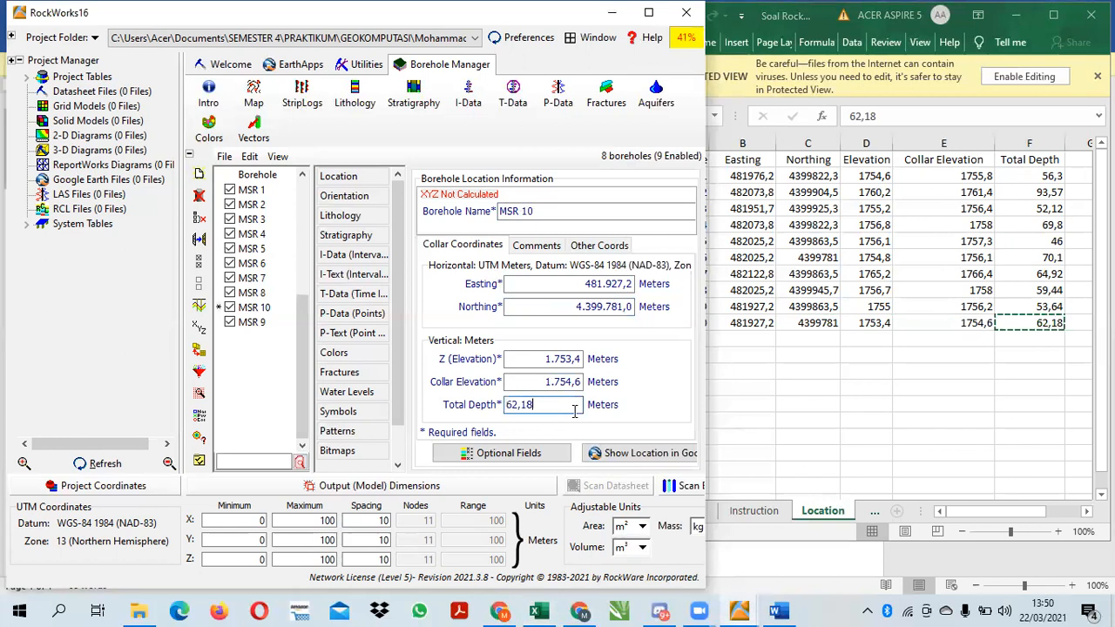
# Minimize the workbook window and maximize the borehole project window
pyautogui.click(1015, 15)
pyautogui.click(648, 12)
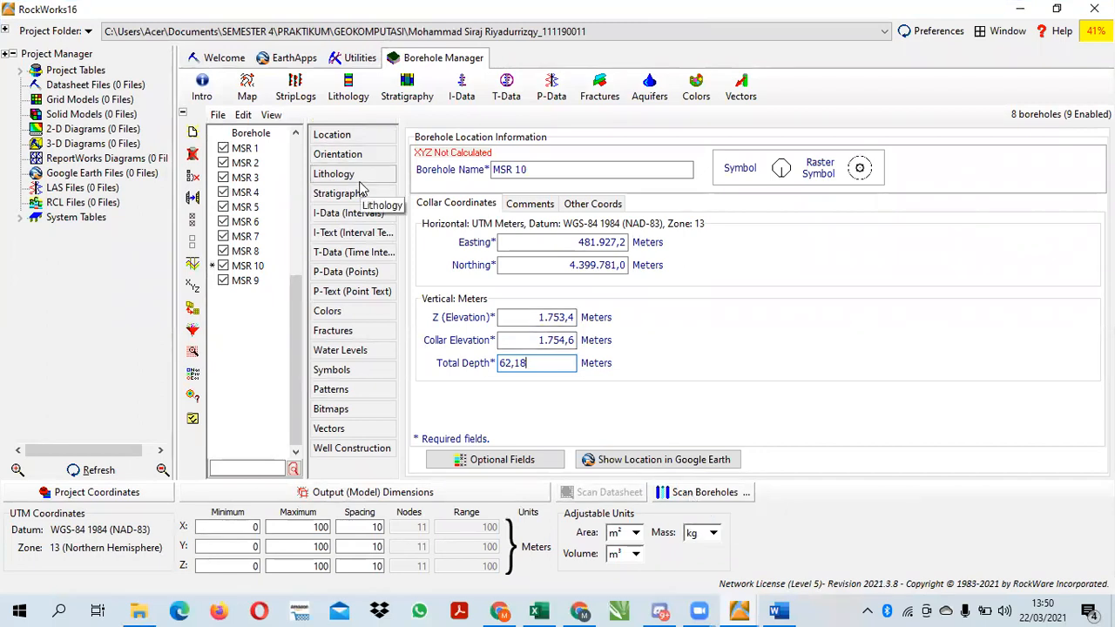
# Select borehole MSR 1 and open the lithology type definitions from its lithology data
pyautogui.click(243, 152)
pyautogui.click(248, 149)
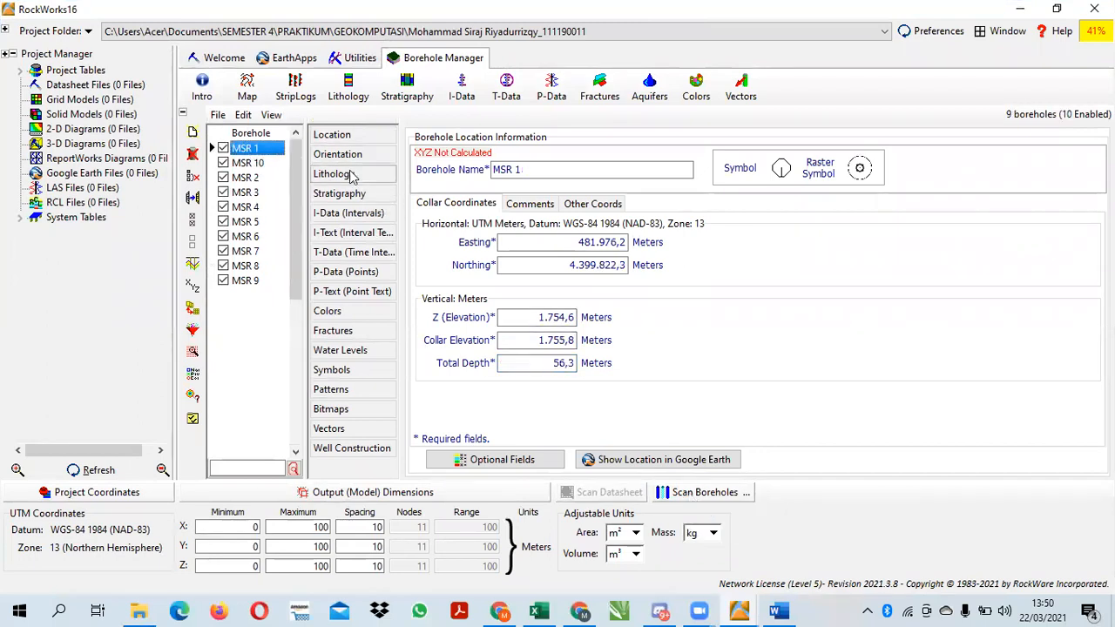
pyautogui.click(353, 175)
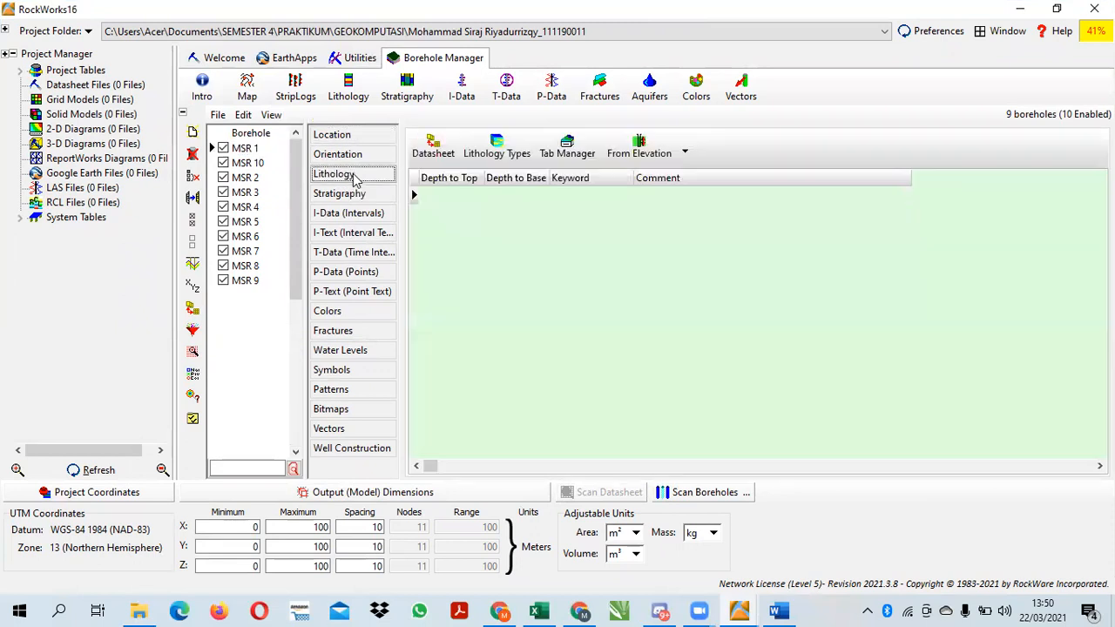
pyautogui.click(514, 148)
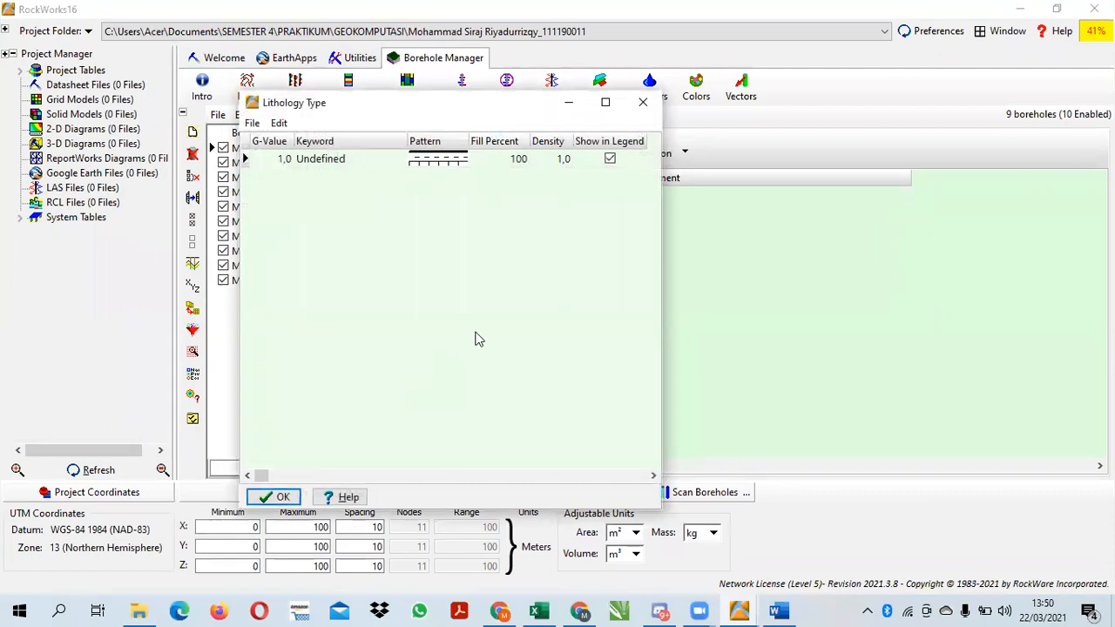
# Import the LogPlot keywords from LithType.key in the Plug 4 folder into the lithology types and accept the table
pyautogui.click(252, 123)
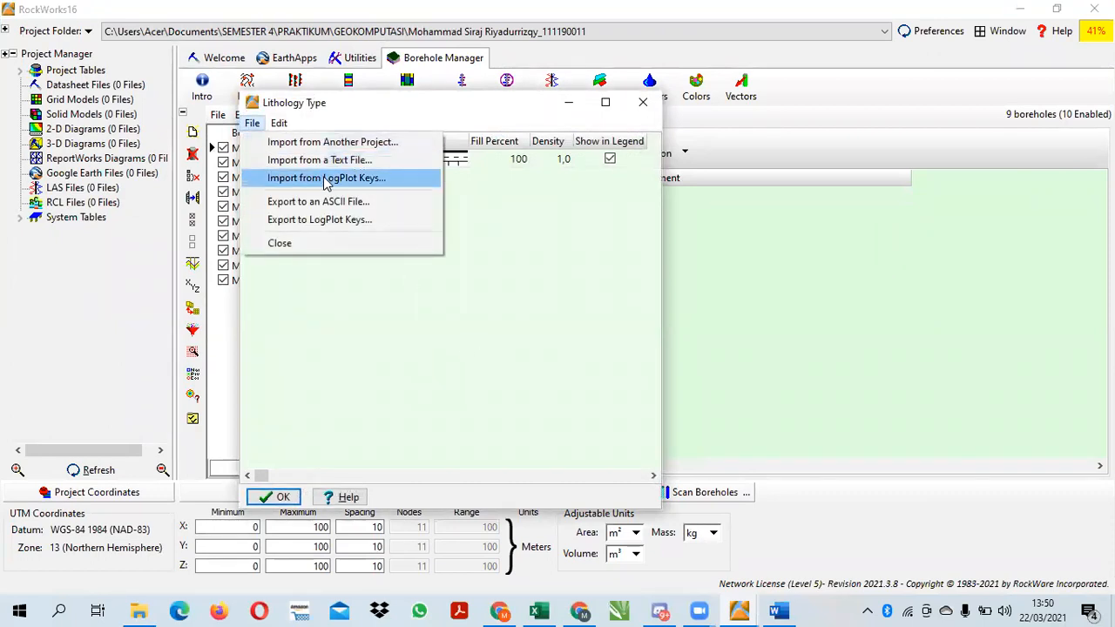
pyautogui.click(323, 177)
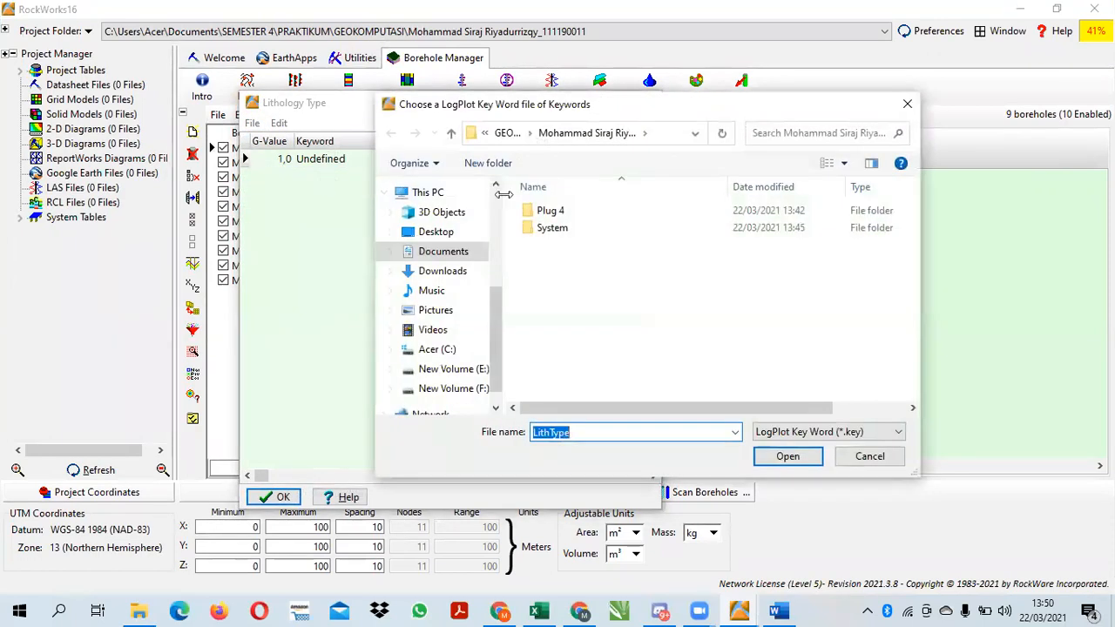
pyautogui.click(560, 216)
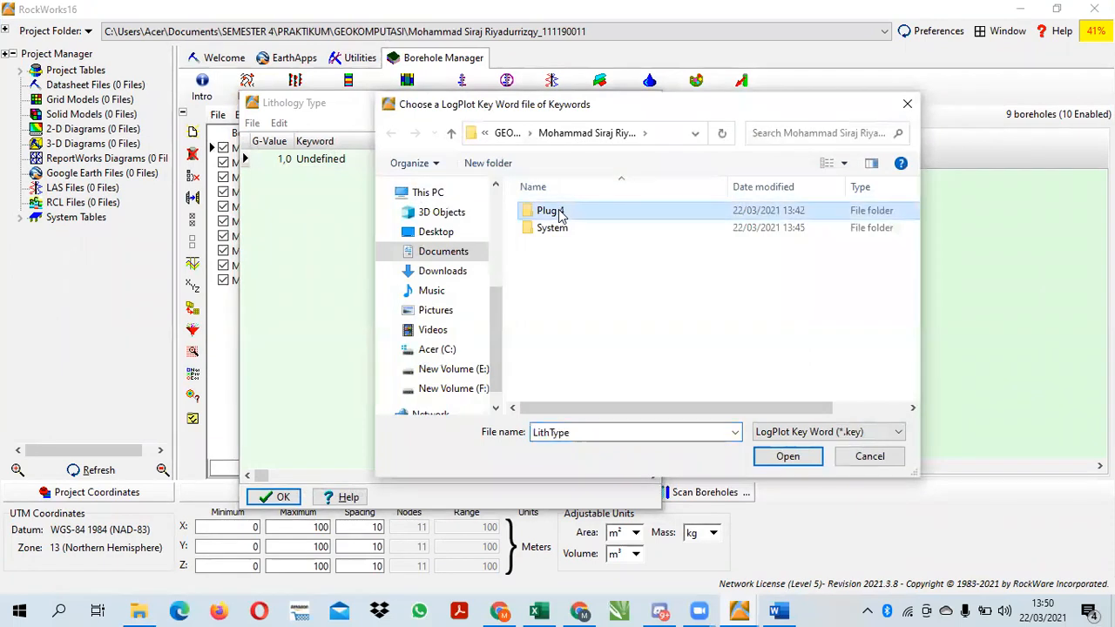
pyautogui.doubleClick(560, 216)
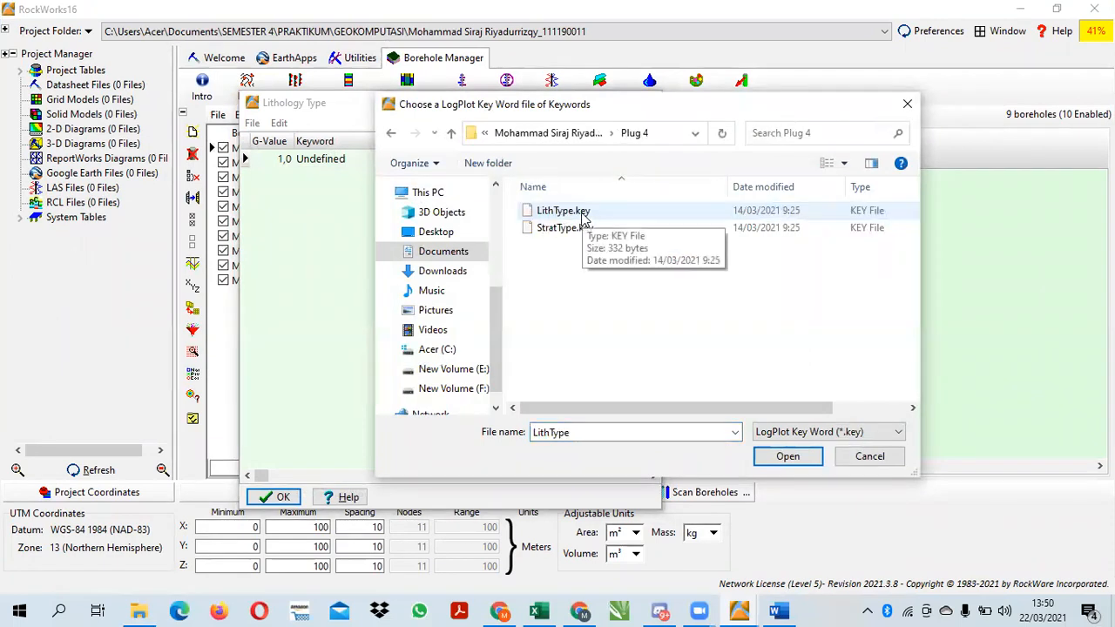
pyautogui.click(582, 214)
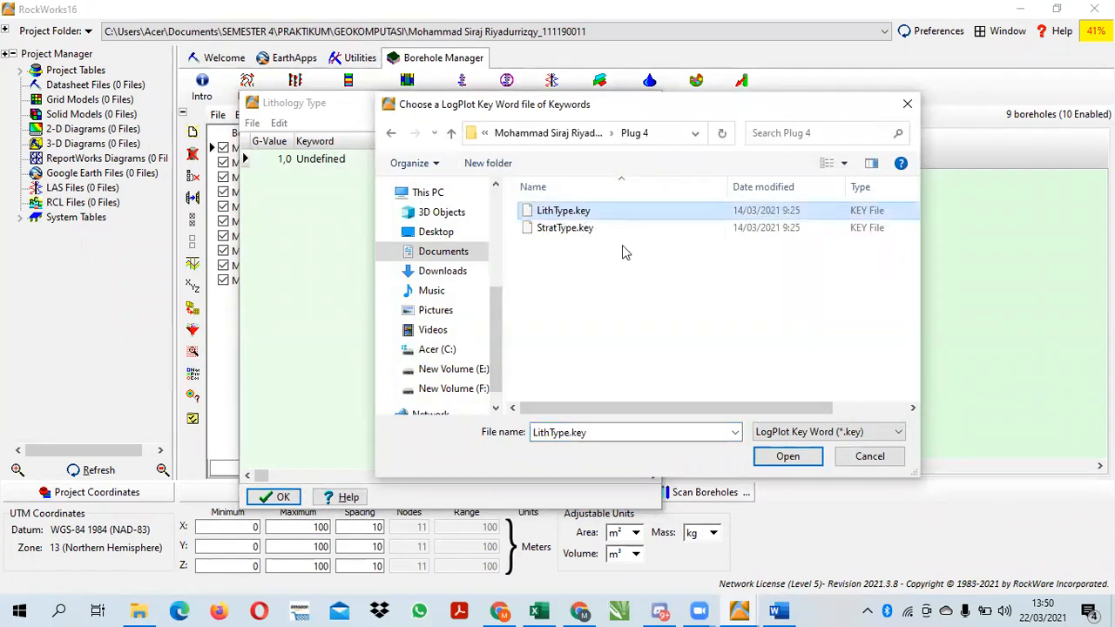
pyautogui.click(784, 464)
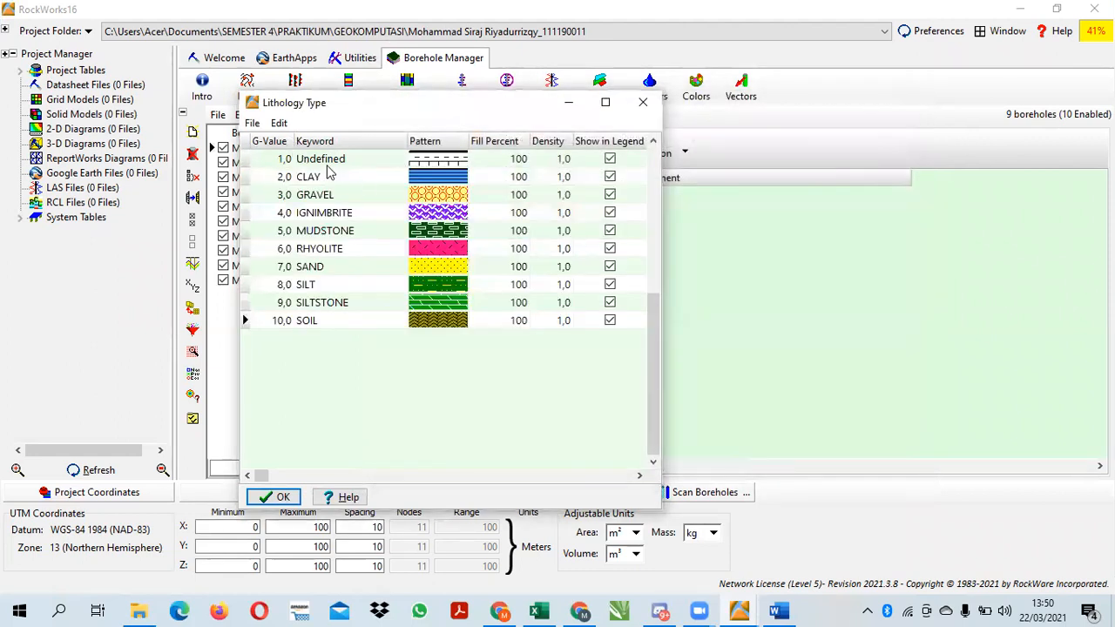
pyautogui.click(254, 124)
pyautogui.click(422, 450)
pyautogui.click(273, 496)
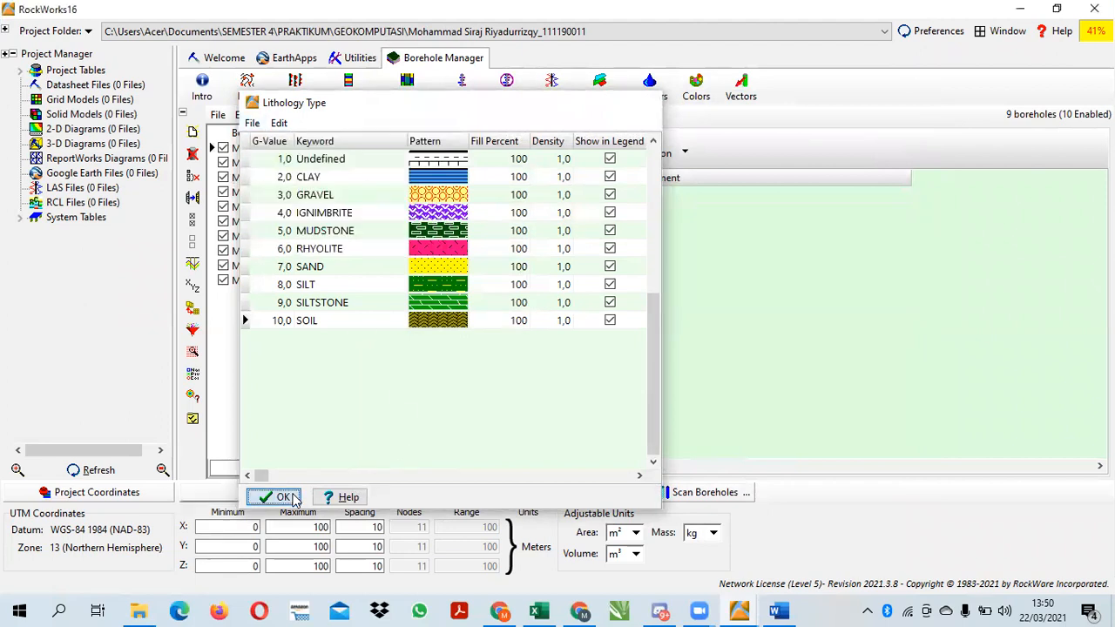
# Restore the project window to its smaller size, bring up the Excel workbook and show its Litology sheet
pyautogui.click(433, 150)
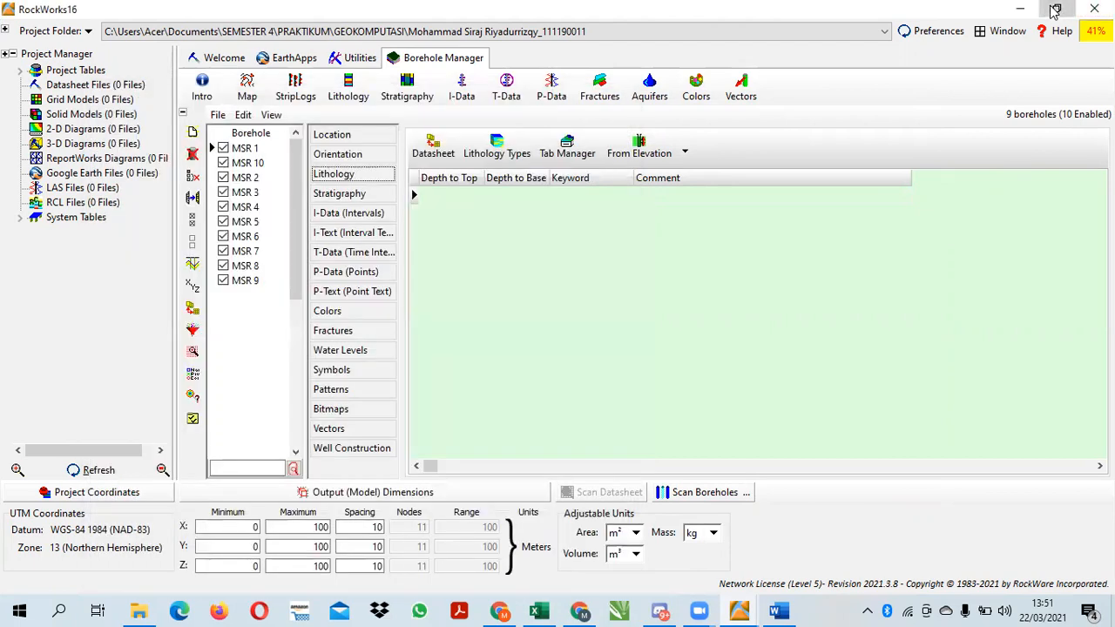
pyautogui.click(1056, 8)
pyautogui.click(542, 610)
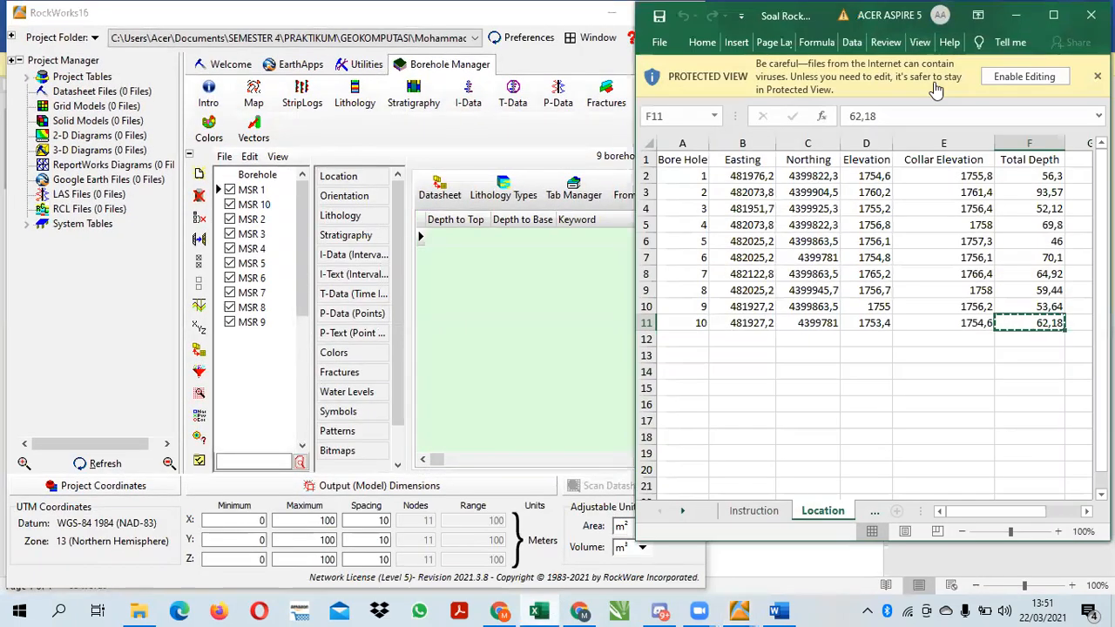
pyautogui.click(875, 511)
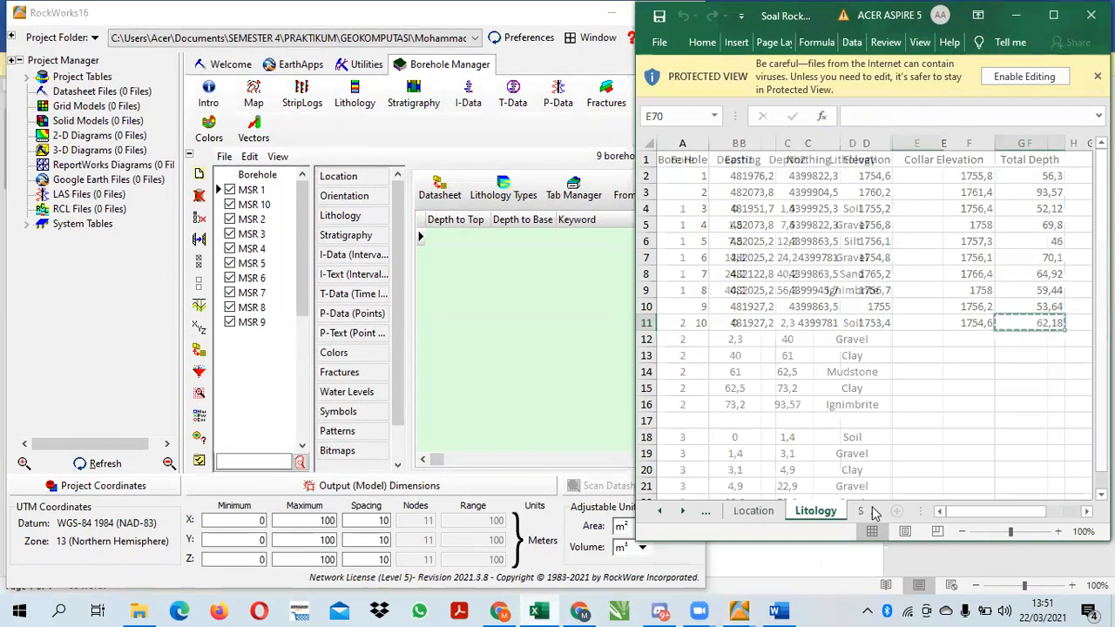
pyautogui.click(440, 187)
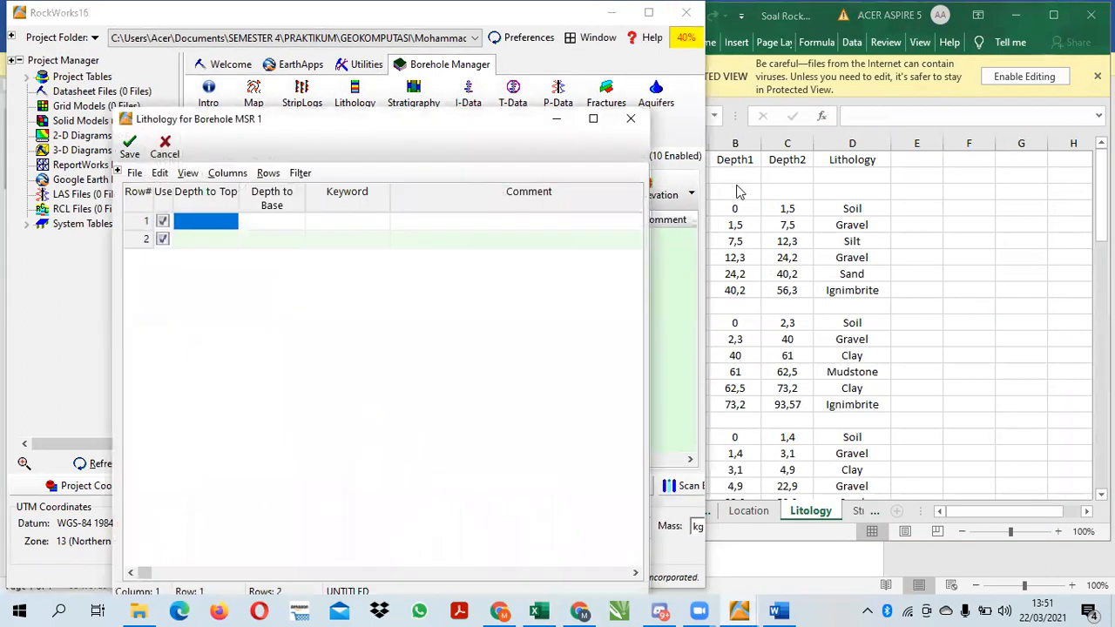
pyautogui.click(999, 508)
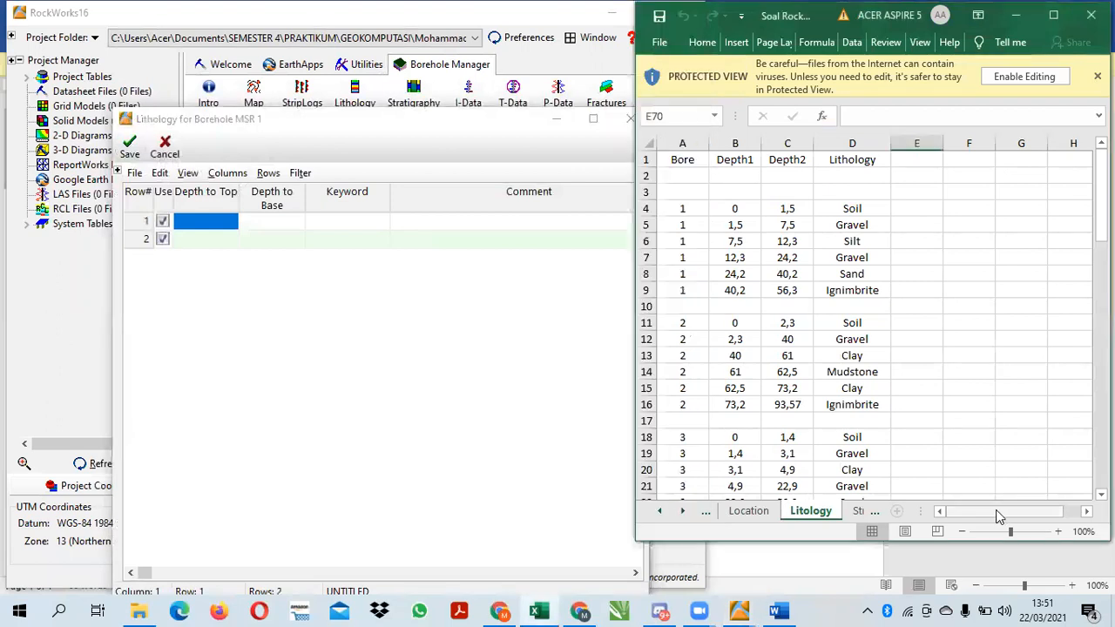
pyautogui.click(478, 121)
pyautogui.moveTo(485, 125); pyautogui.dragTo(444, 110)
pyautogui.click(1013, 191)
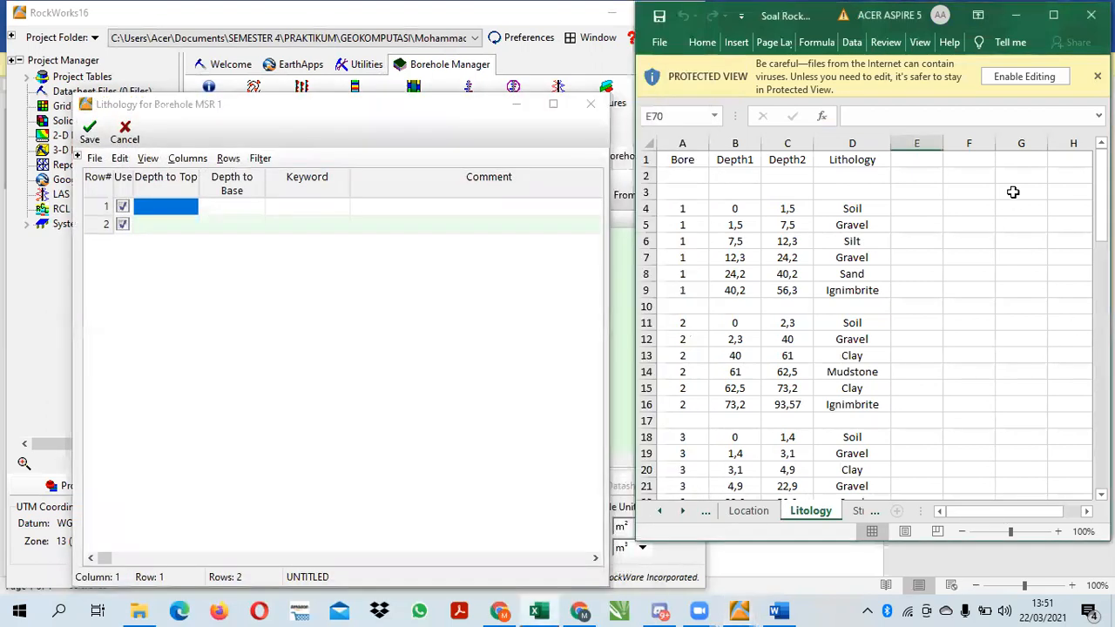
pyautogui.click(625, 259)
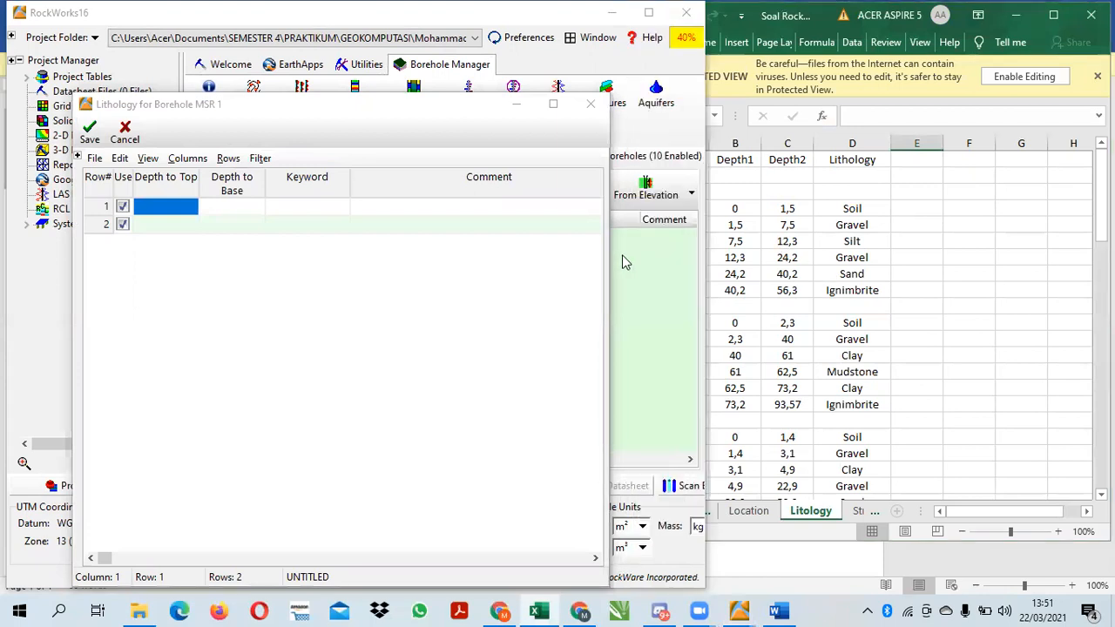
pyautogui.click(589, 104)
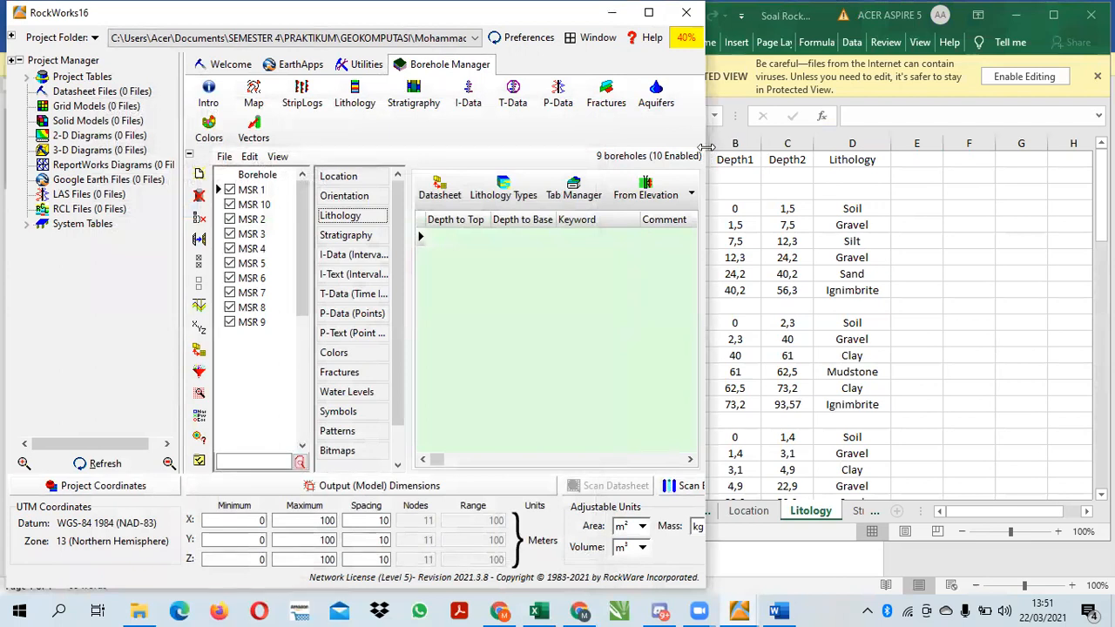
# Narrow the project window, then copy borehole 1's Litology rows, Soil at 0 to Ignimbrite at 56,3, into MSR 1's lithology datasheet and save it
pyautogui.moveTo(705, 148); pyautogui.dragTo(625, 239)
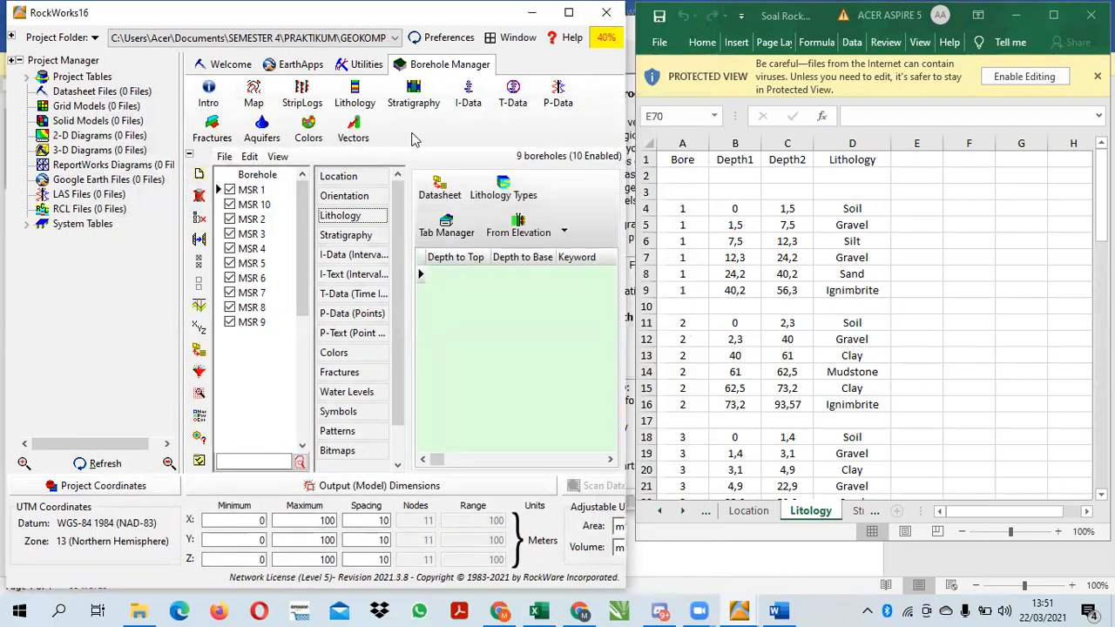
pyautogui.click(440, 187)
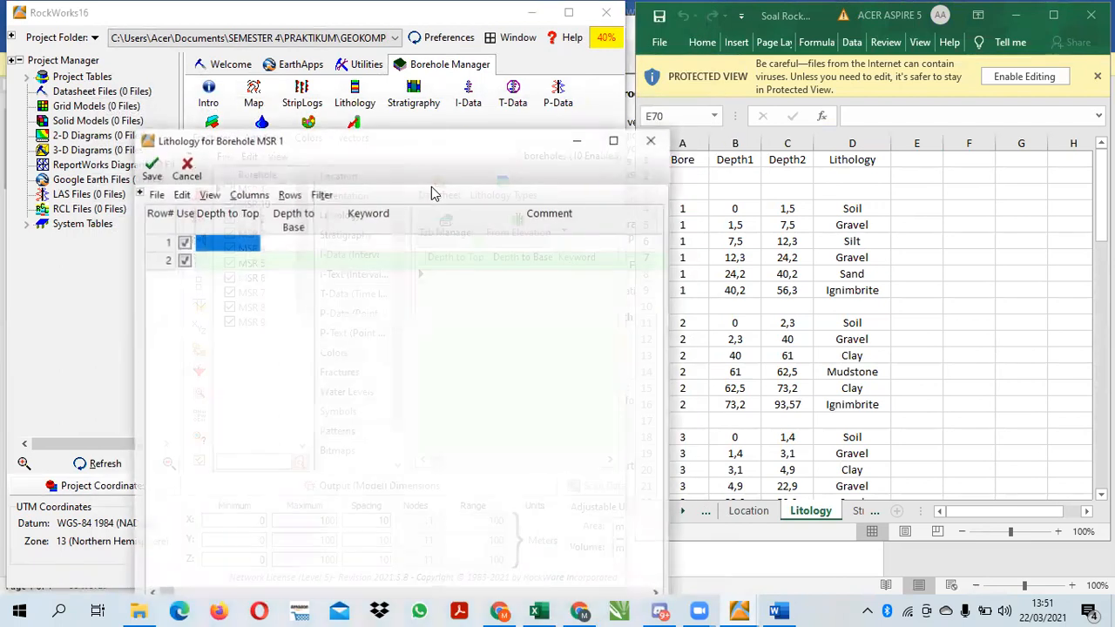
pyautogui.click(733, 210)
pyautogui.moveTo(736, 212); pyautogui.dragTo(870, 292)
pyautogui.hotkey('ctrl', 'c')
pyautogui.click(413, 340)
pyautogui.hotkey('ctrl', 'v')
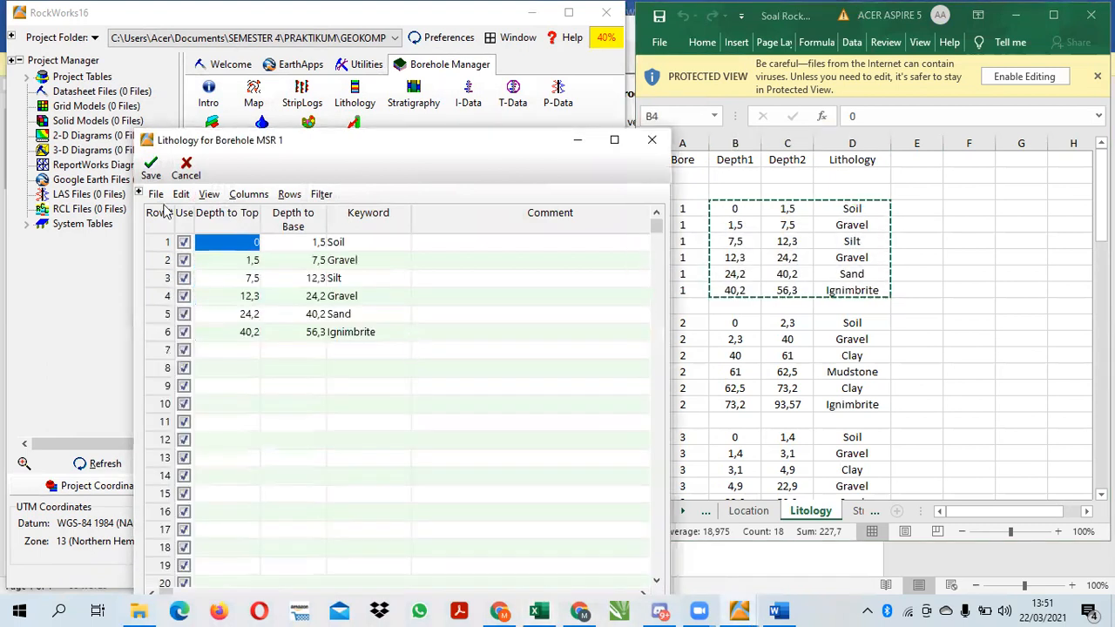
pyautogui.click(150, 167)
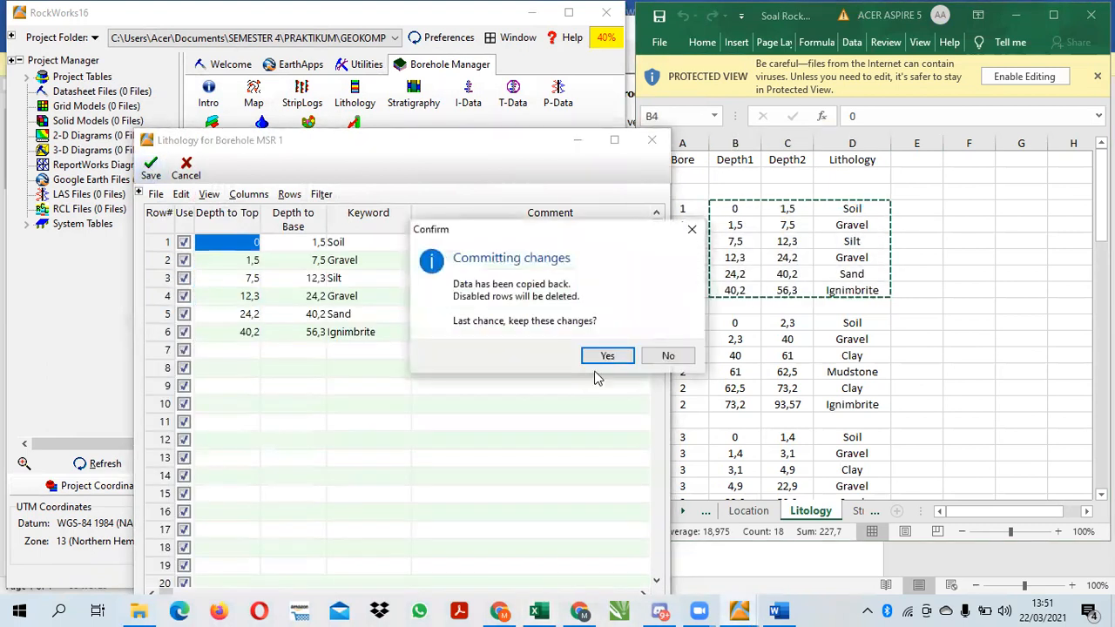
pyautogui.click(605, 356)
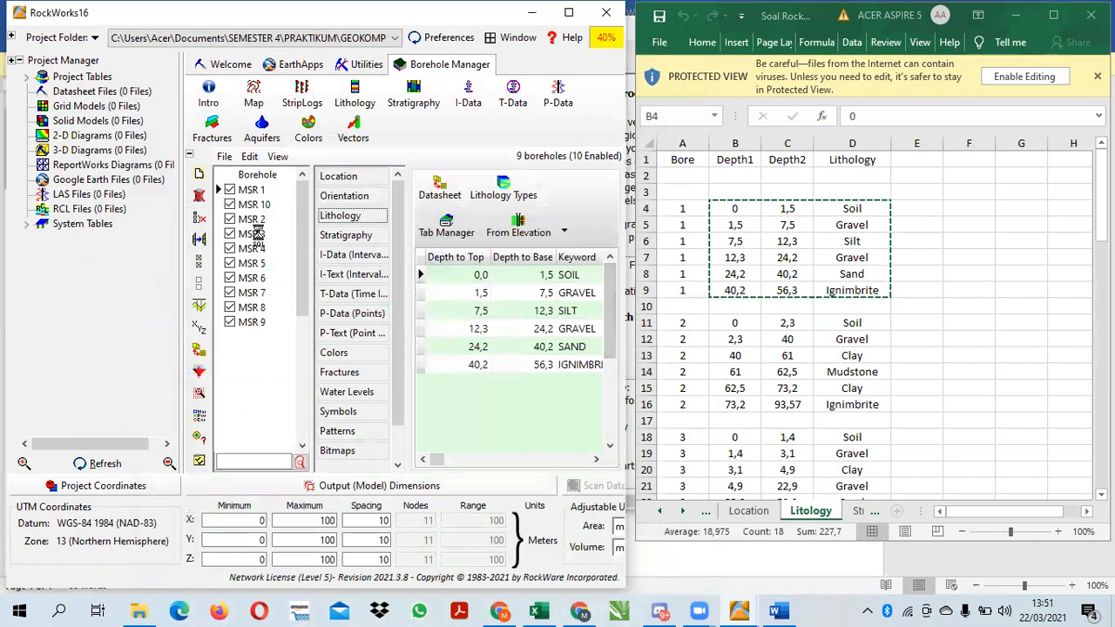
# Copy borehole 2's Litology rows, from Soil at 0 to Ignimbrite at 93,57, into MSR 2's lithology datasheet and save it
pyautogui.click(253, 219)
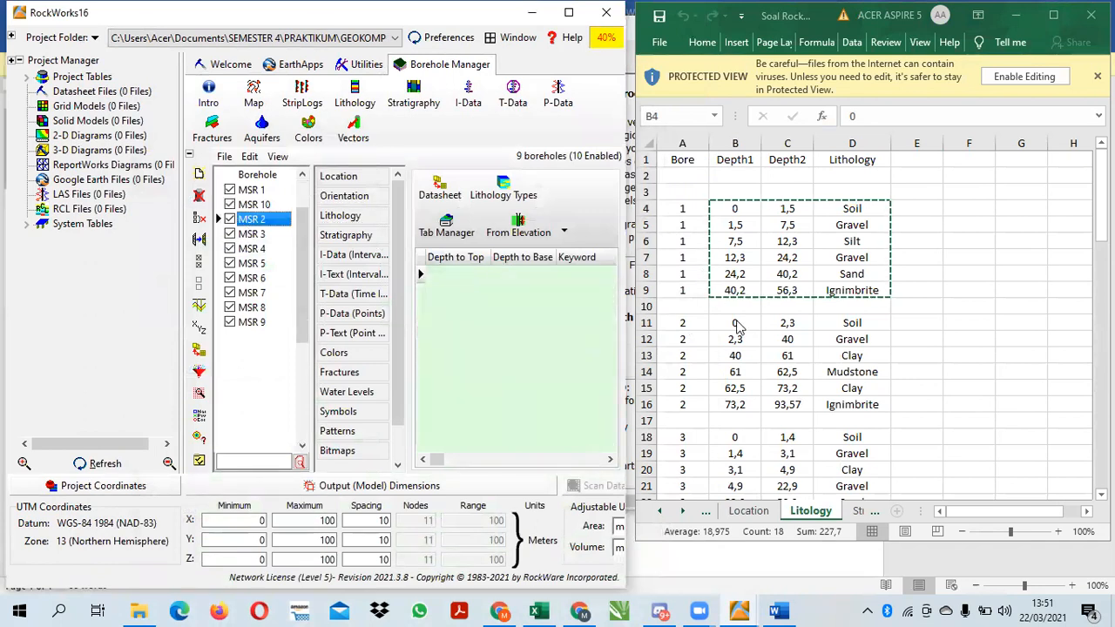
pyautogui.moveTo(736, 325); pyautogui.dragTo(834, 406)
pyautogui.hotkey('ctrl', 'c')
pyautogui.click(491, 336)
pyautogui.click(426, 225)
pyautogui.hotkey('ctrl', 'v')
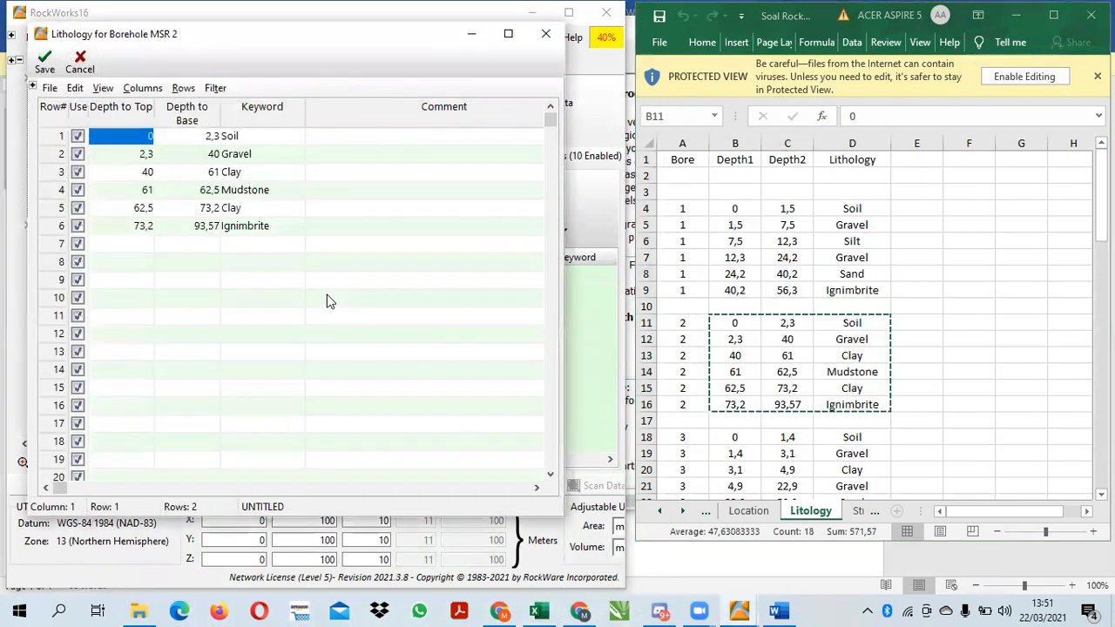
pyautogui.click(44, 61)
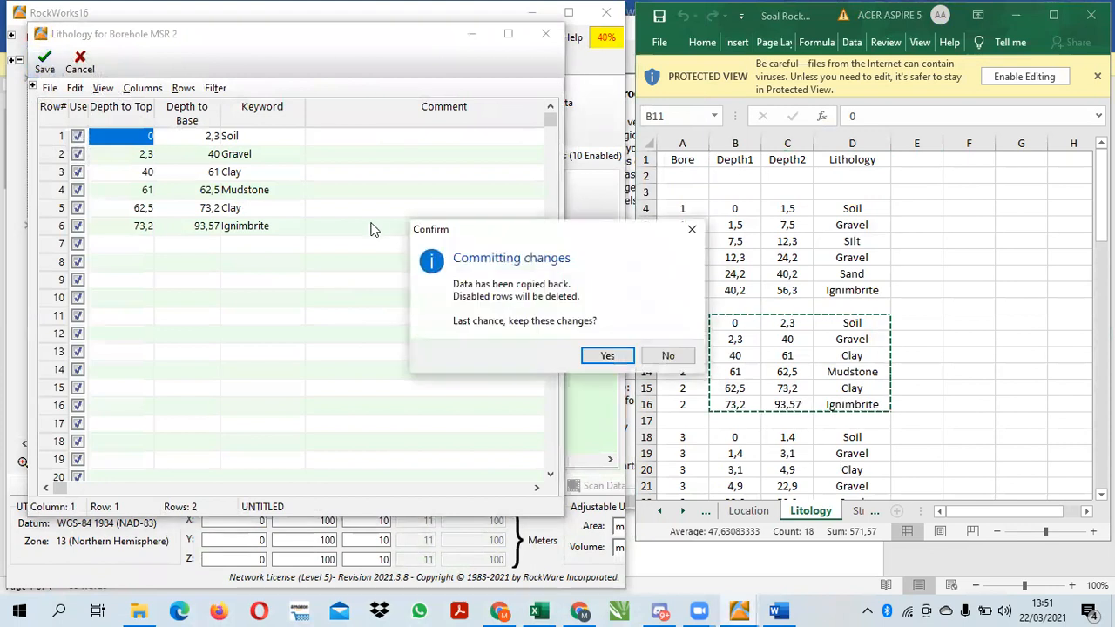
pyautogui.click(607, 352)
# Copy borehole 3's Litology rows, from Soil at 0 to Siltstone at 52,1, into MSR 3's lithology datasheet and save it
pyautogui.click(253, 233)
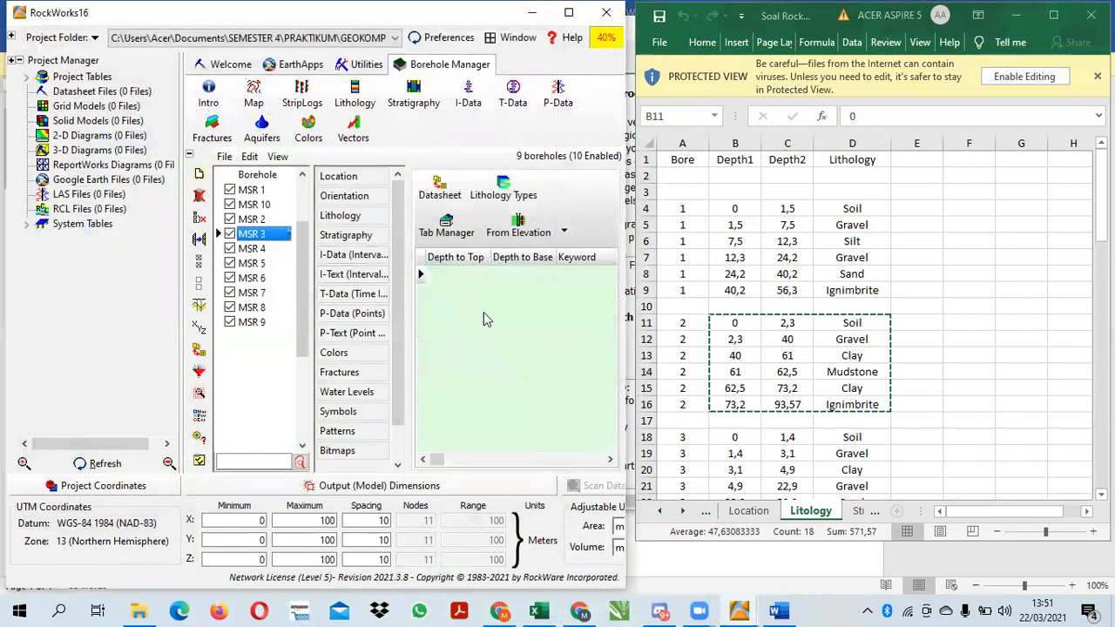
pyautogui.click(1101, 209)
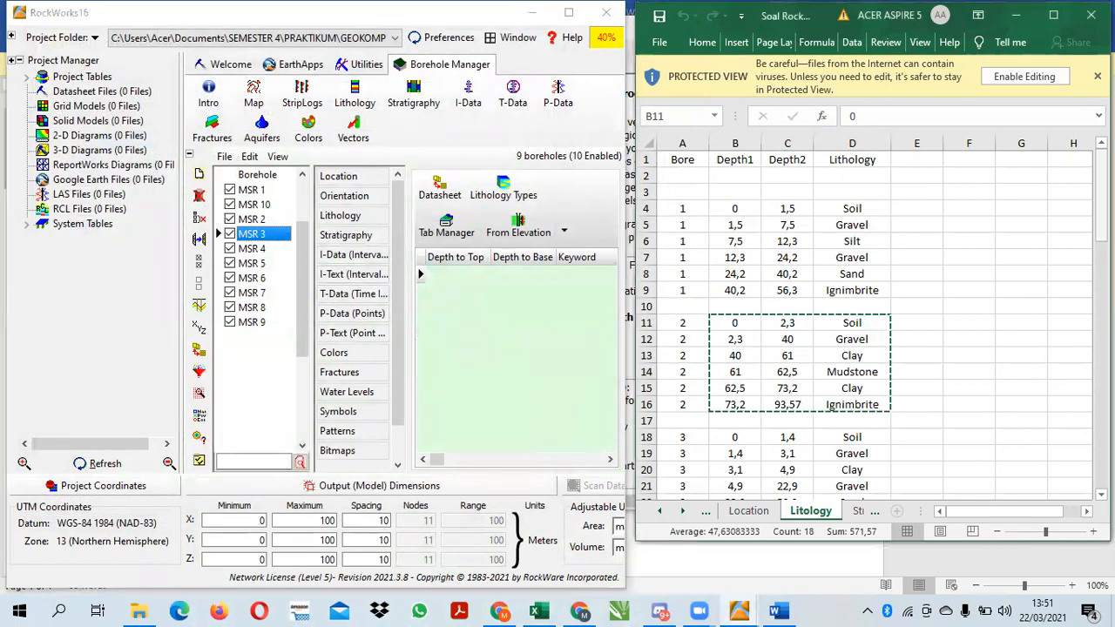
pyautogui.scroll(-3, 1101, 200)
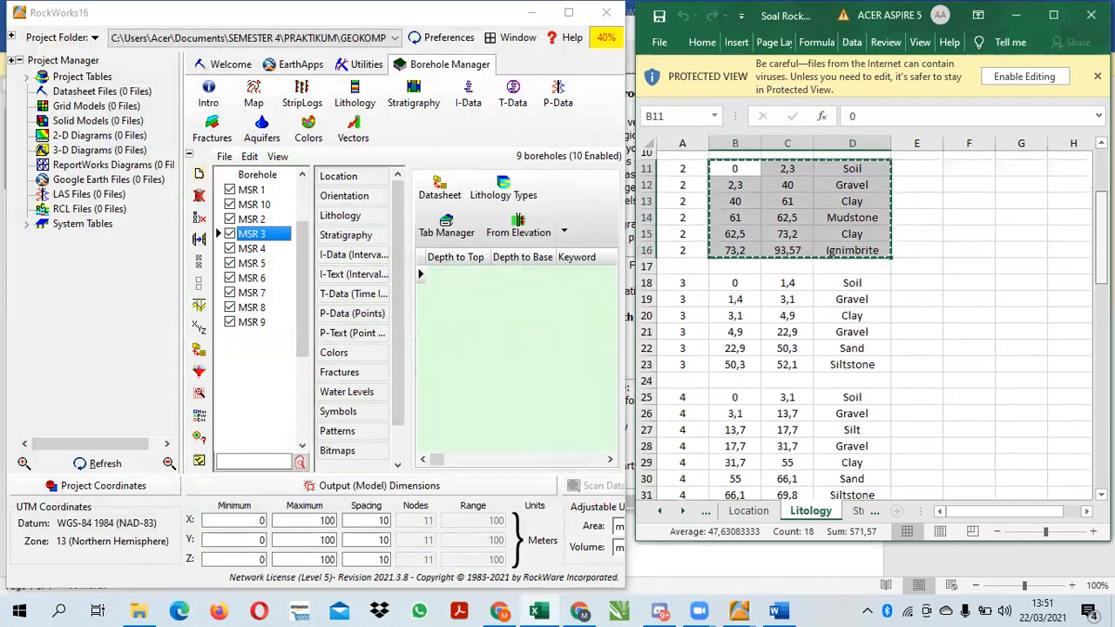
pyautogui.scroll(-2, 786, 217)
pyautogui.click(734, 209)
pyautogui.moveTo(757, 214)
pyautogui.mouseDown()
pyautogui.moveTo(849, 279)
pyautogui.moveTo(738, 216)
pyautogui.mouseUp()
pyautogui.click(961, 223)
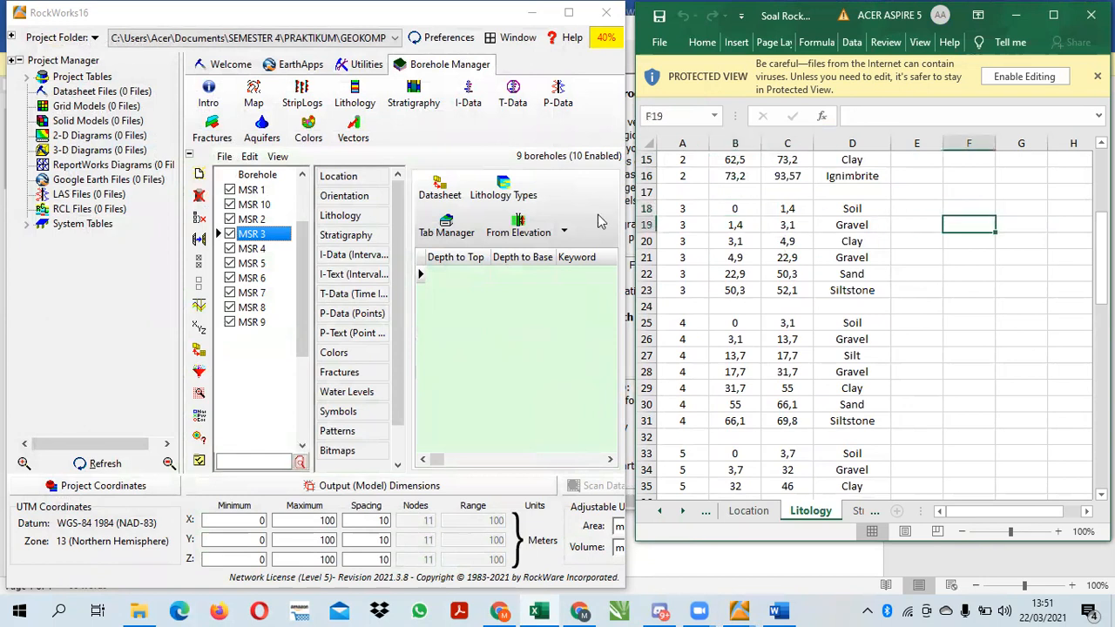
pyautogui.click(439, 192)
pyautogui.click(732, 209)
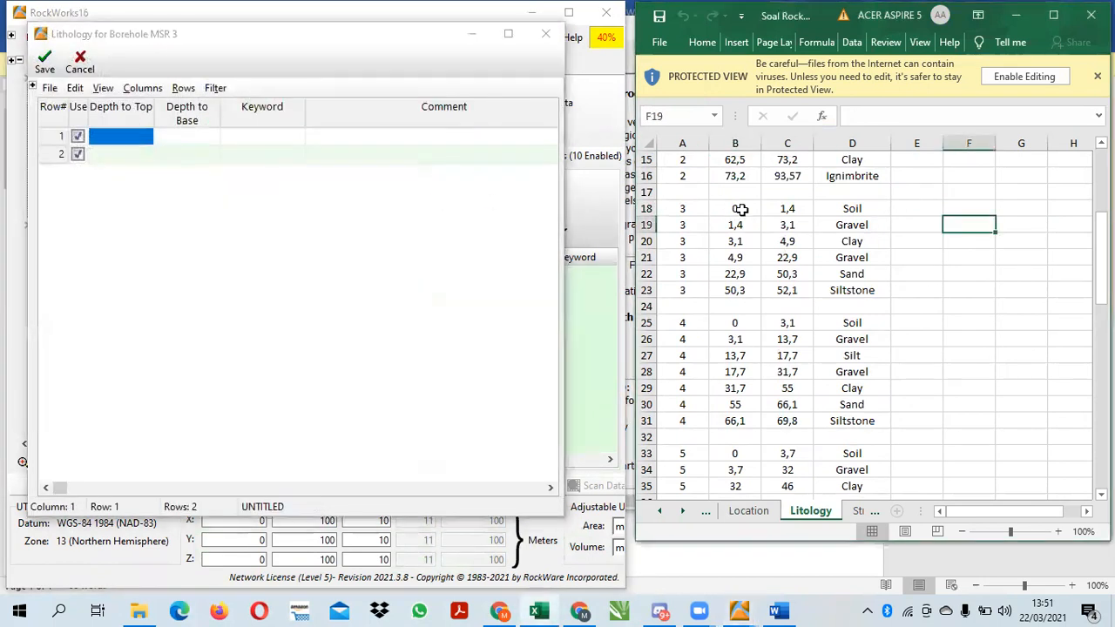
pyautogui.moveTo(735, 208); pyautogui.dragTo(851, 290)
pyautogui.hotkey('ctrl', 'c')
pyautogui.click(366, 255)
pyautogui.hotkey('ctrl', 'v')
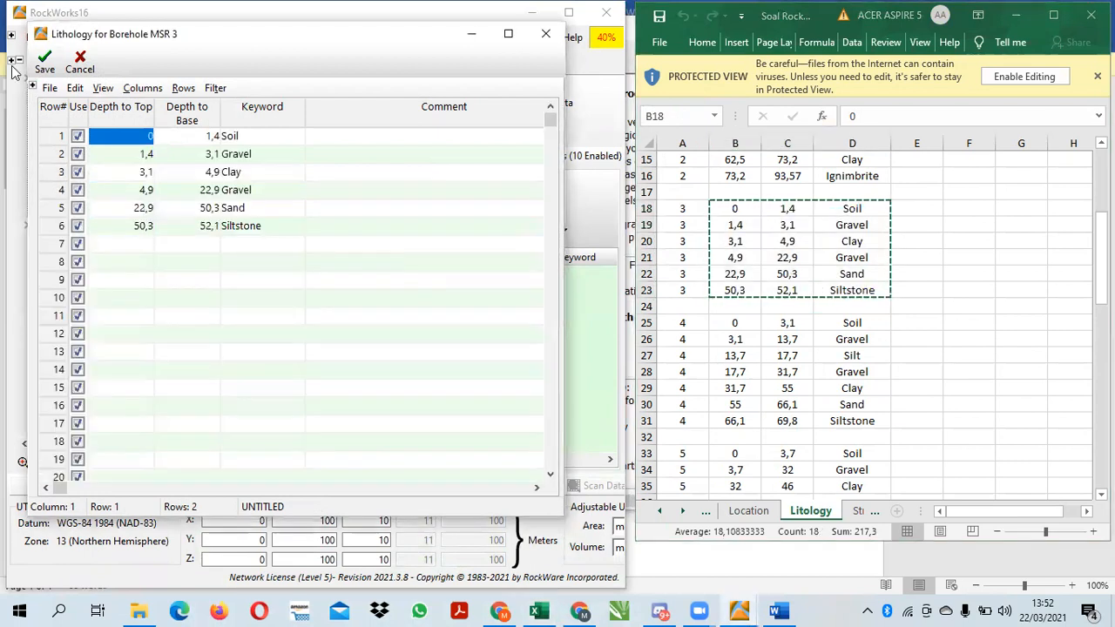
pyautogui.click(44, 61)
pyautogui.click(607, 355)
# Copy borehole 4's Litology rows, from Soil at 0 to Siltstone at 69,8, into MSR 4's lithology datasheet and save it
pyautogui.click(245, 250)
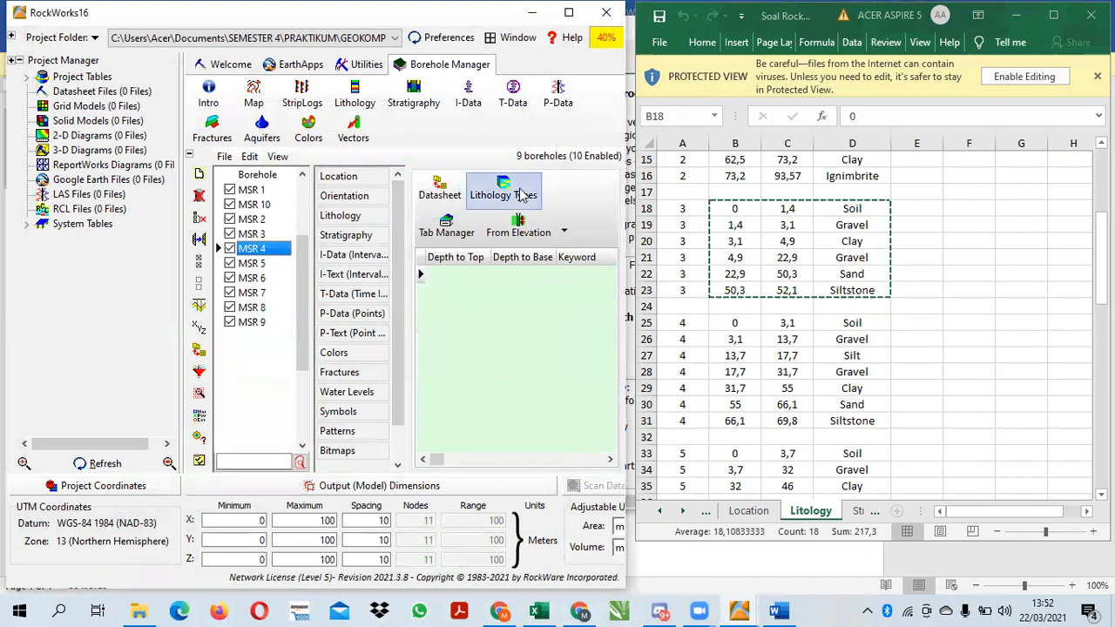
pyautogui.click(440, 188)
pyautogui.moveTo(742, 324); pyautogui.dragTo(858, 420)
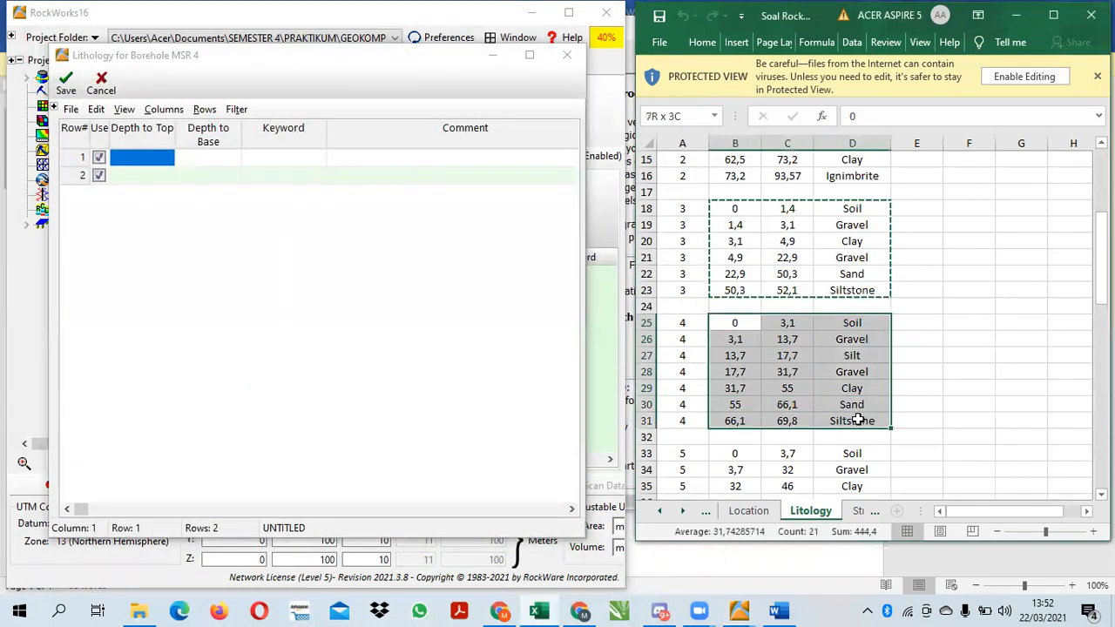
pyautogui.hotkey('ctrl', 'c')
pyautogui.click(375, 323)
pyautogui.hotkey('ctrl', 'v')
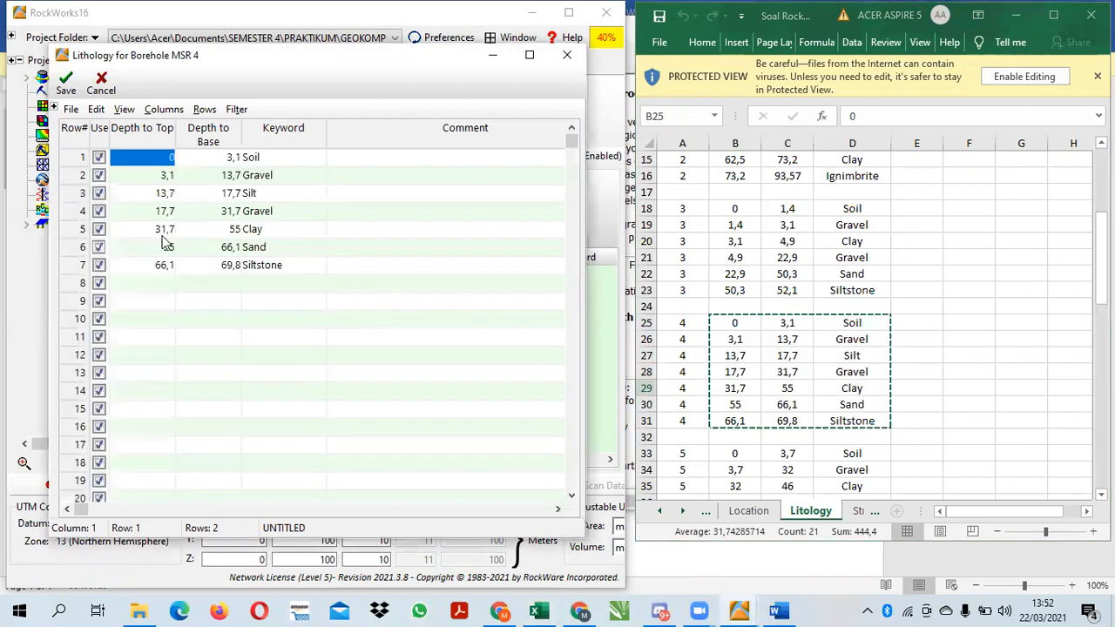
pyautogui.click(66, 87)
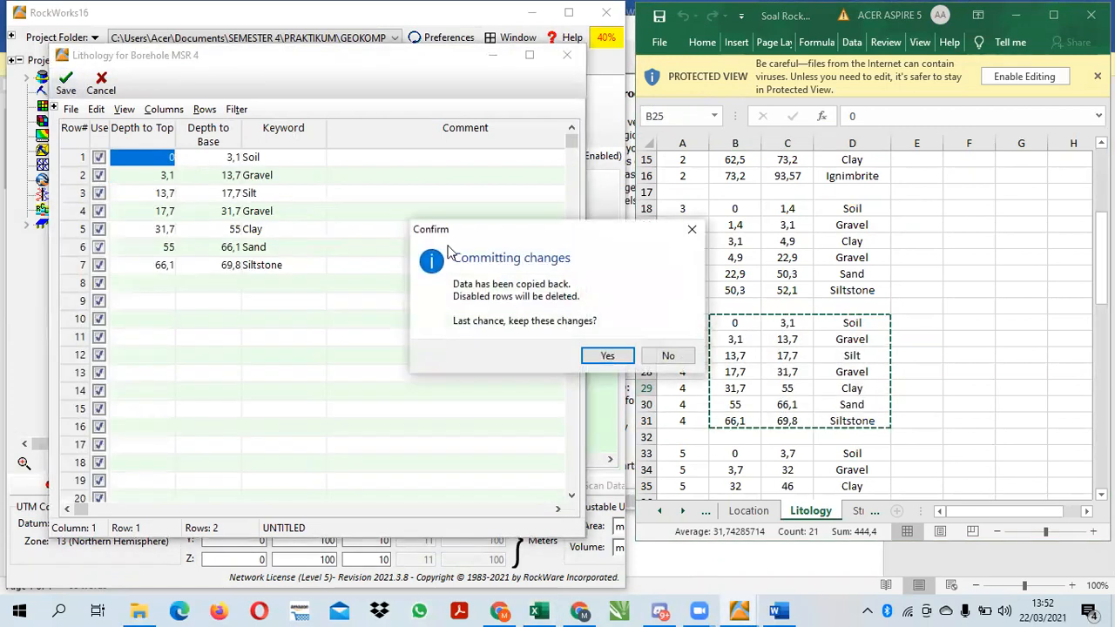
pyautogui.click(605, 356)
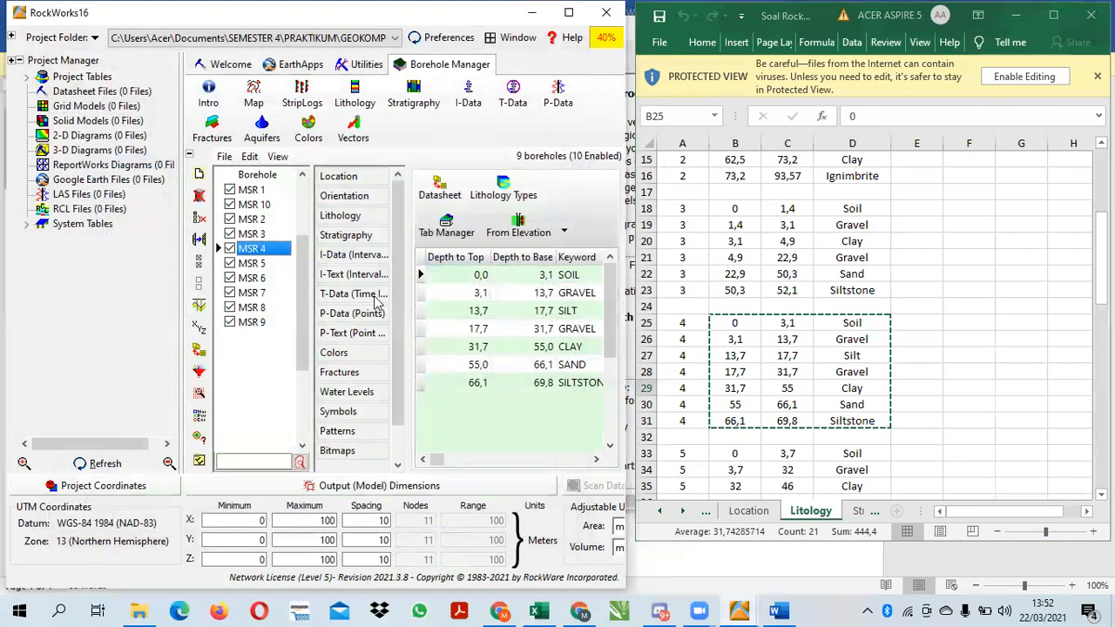
# Copy borehole 5's Litology rows, from Soil at 0 to Clay at 46, into MSR 5's lithology datasheet and save it
pyautogui.click(259, 264)
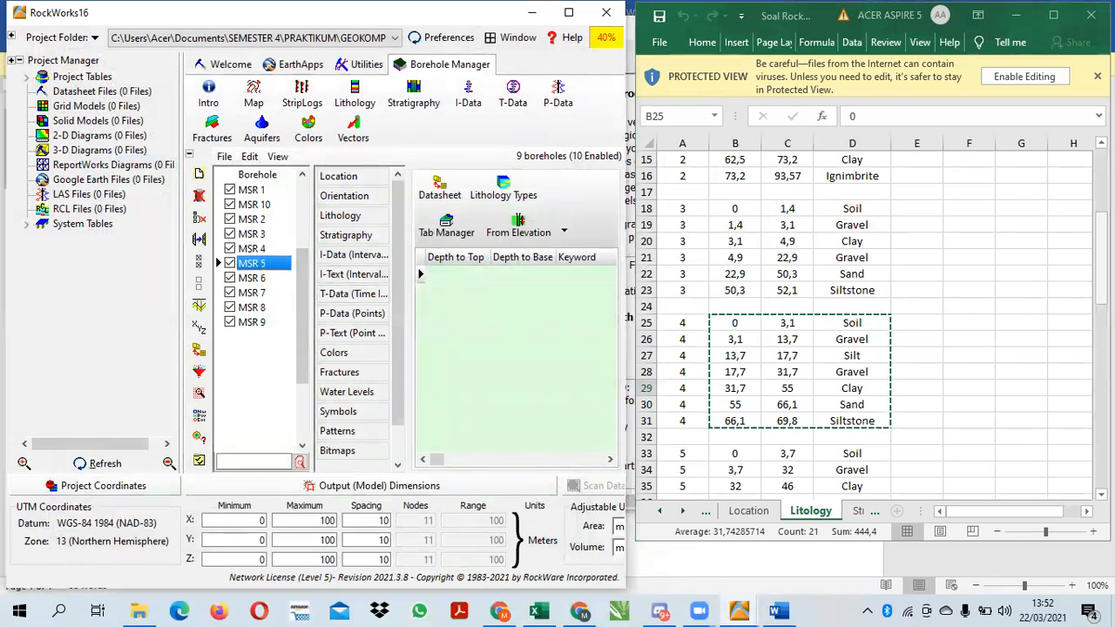
pyautogui.click(1102, 277)
pyautogui.scroll(-4, 1101, 277)
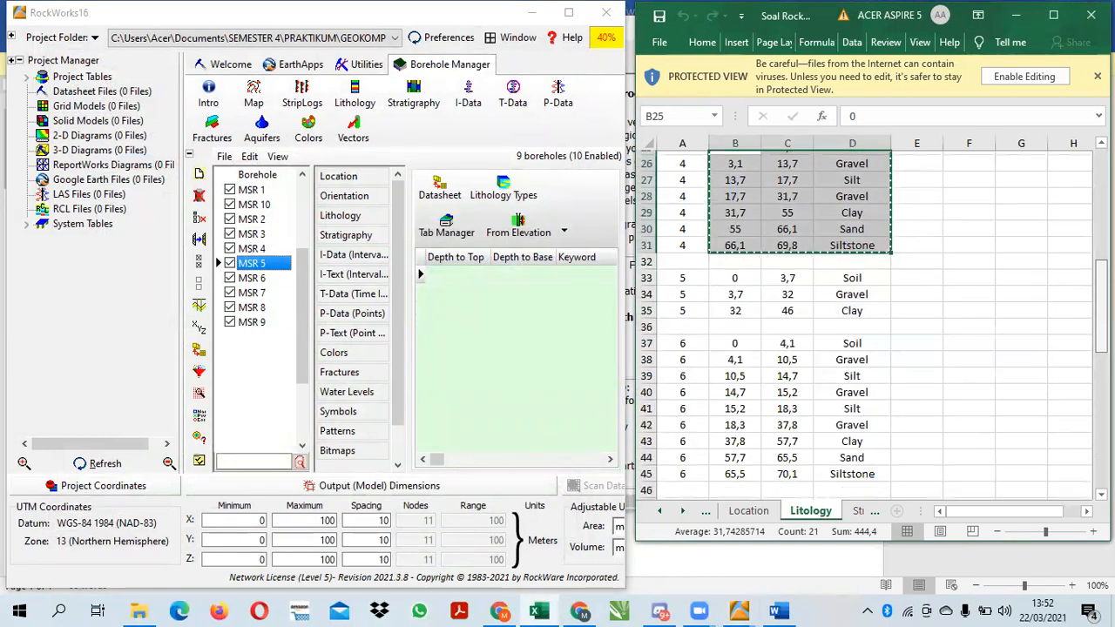
pyautogui.scroll(1, 871, 327)
pyautogui.moveTo(734, 257)
pyautogui.mouseDown()
pyautogui.moveTo(787, 290)
pyautogui.moveTo(845, 301)
pyautogui.mouseUp()
pyautogui.hotkey('ctrl', 'c')
pyautogui.click(440, 187)
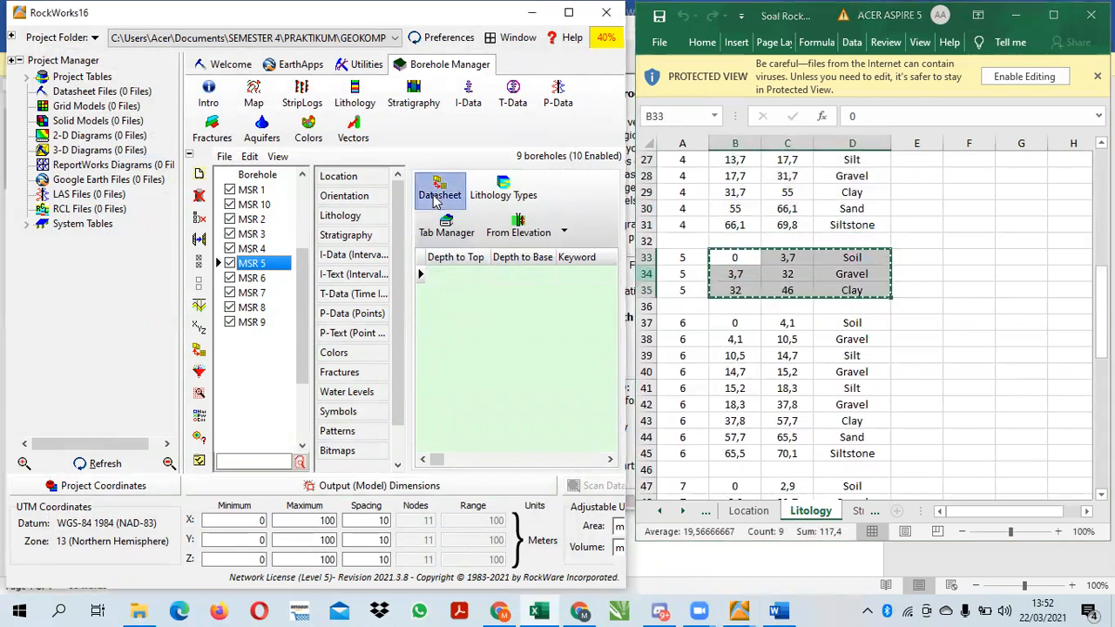
pyautogui.hotkey('ctrl', 'v')
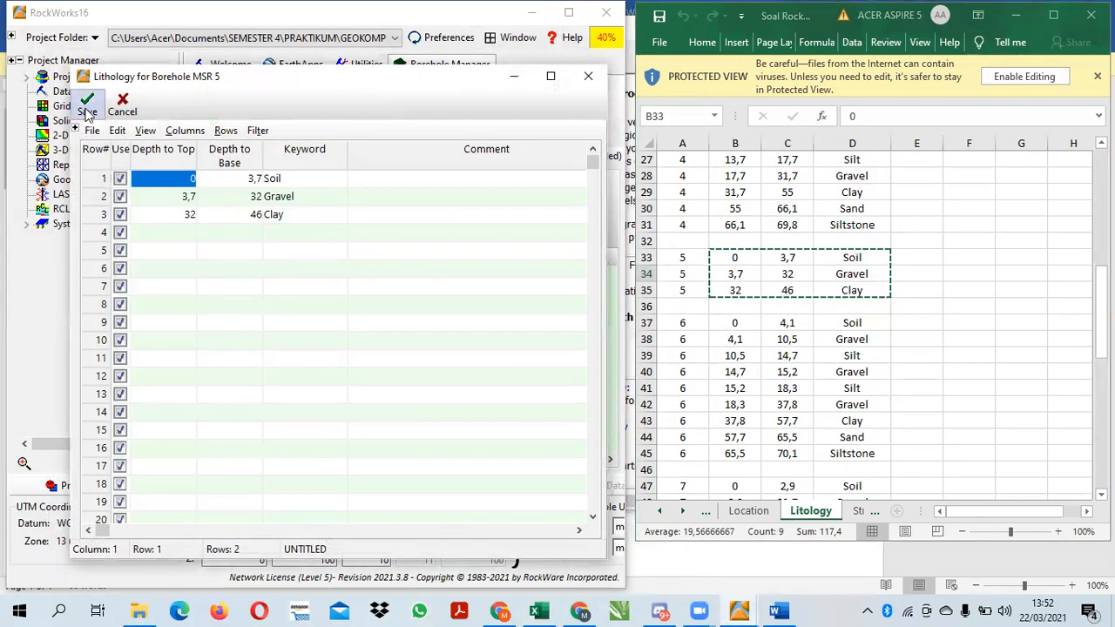
pyautogui.click(87, 109)
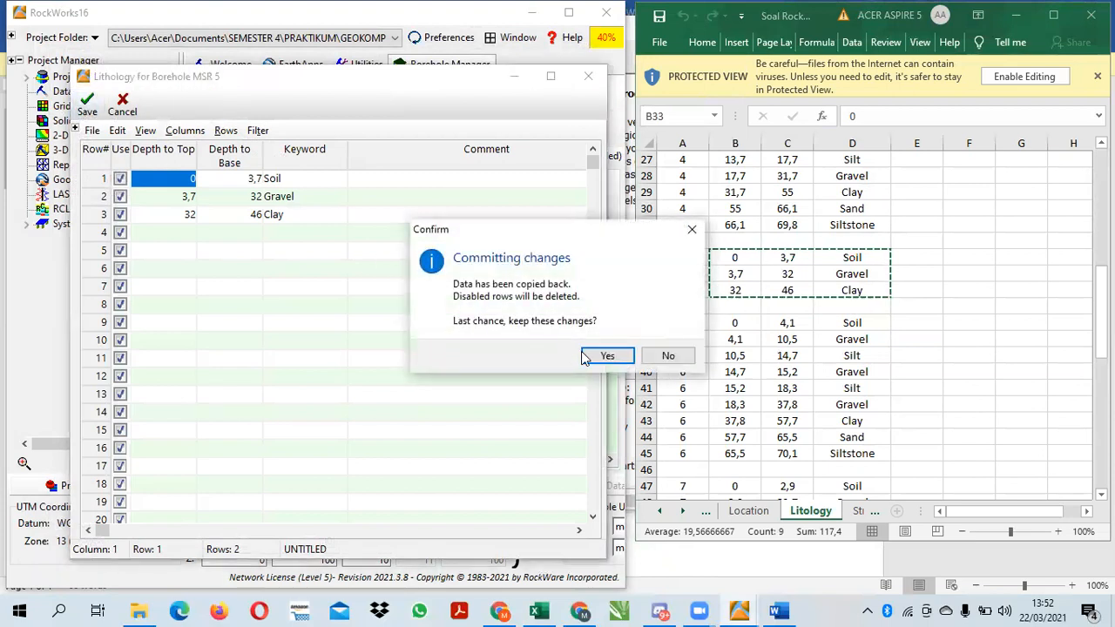
pyautogui.click(607, 356)
# Copy borehole 6's Litology rows, from Soil at 0 to Siltstone at 70,1, into MSR 6's lithology datasheet and save it
pyautogui.click(252, 278)
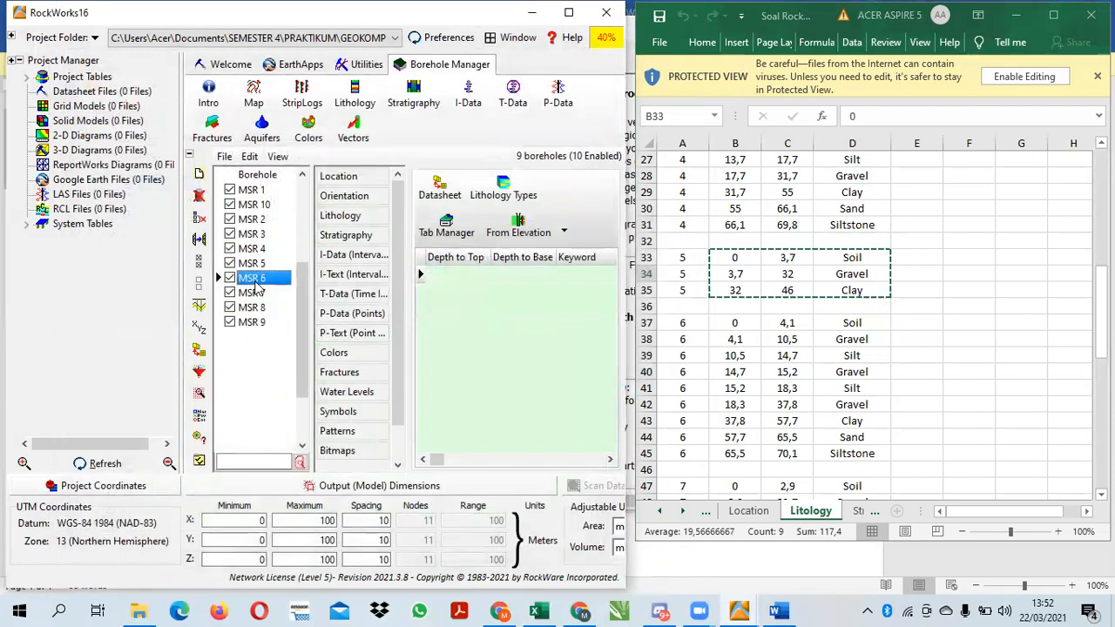
pyautogui.click(440, 188)
pyautogui.click(727, 324)
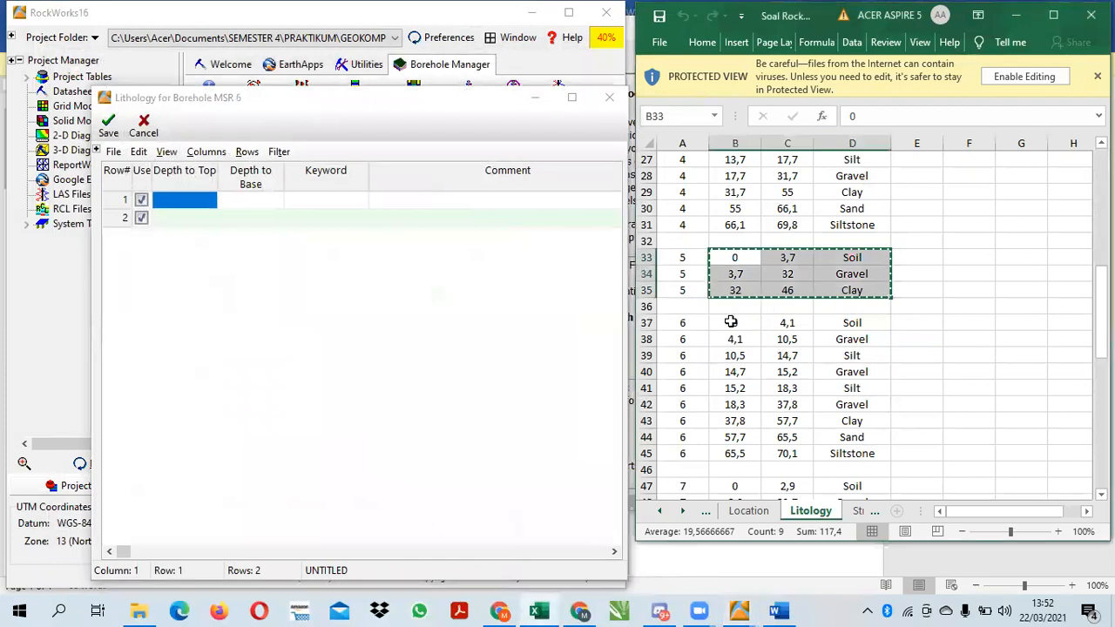
pyautogui.moveTo(736, 325); pyautogui.dragTo(869, 455)
pyautogui.hotkey('ctrl', 'c')
pyautogui.click(459, 386)
pyautogui.hotkey('ctrl', 'v')
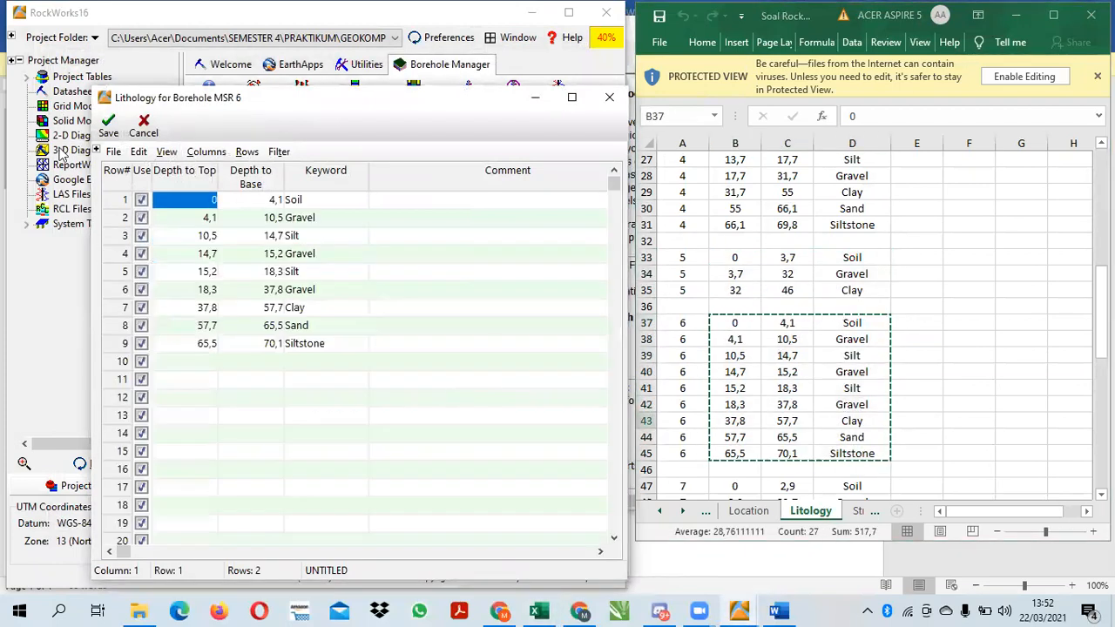
pyautogui.click(109, 124)
pyautogui.click(604, 353)
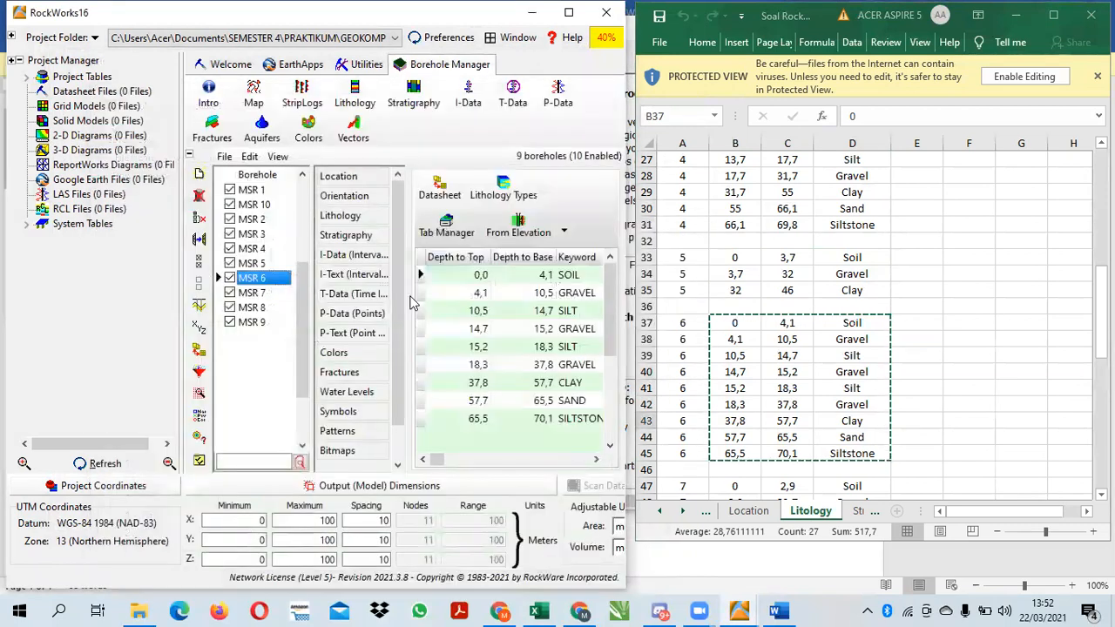
# Copy borehole 7's Litology rows, from Soil at 0 to Mudstone at 64,9, into MSR 7's lithology datasheet and save it
pyautogui.click(254, 293)
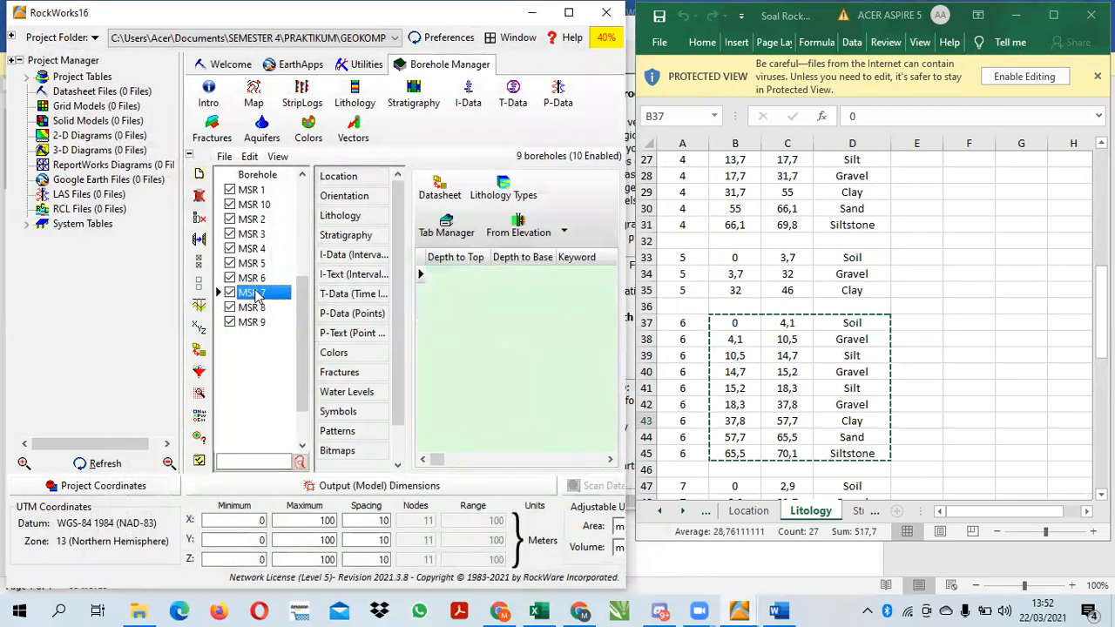
pyautogui.click(429, 193)
pyautogui.hotkey('alt', 'Tab')
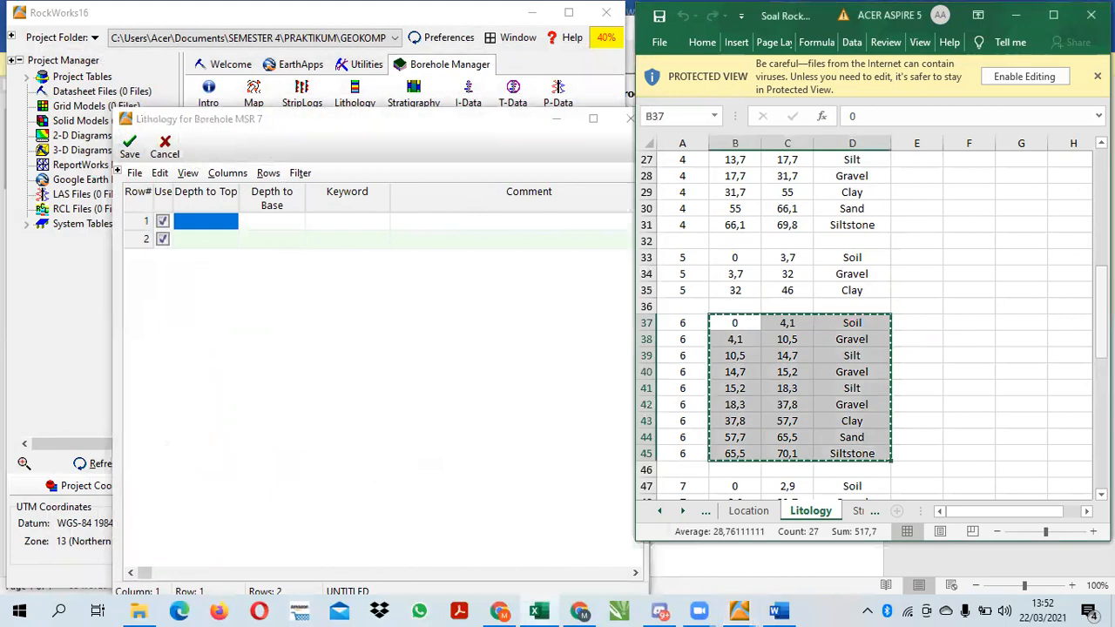
pyautogui.scroll(-4, 740, 322)
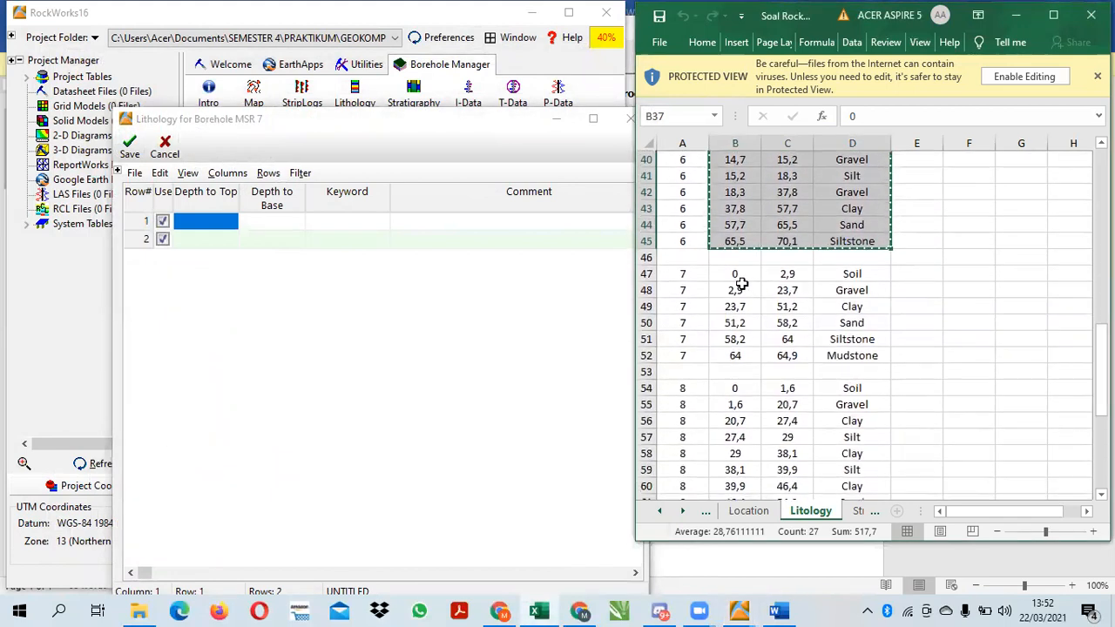
pyautogui.click(742, 277)
pyautogui.moveTo(742, 281); pyautogui.dragTo(865, 354)
pyautogui.hotkey('ctrl', 'c')
pyautogui.hotkey('ctrl', 'v')
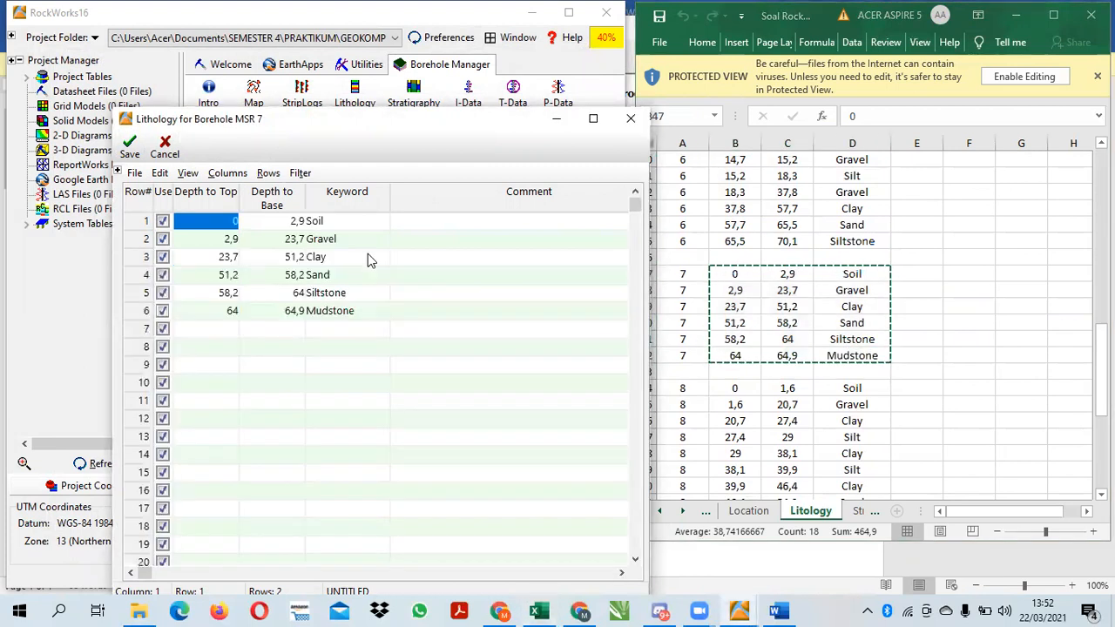
pyautogui.click(129, 145)
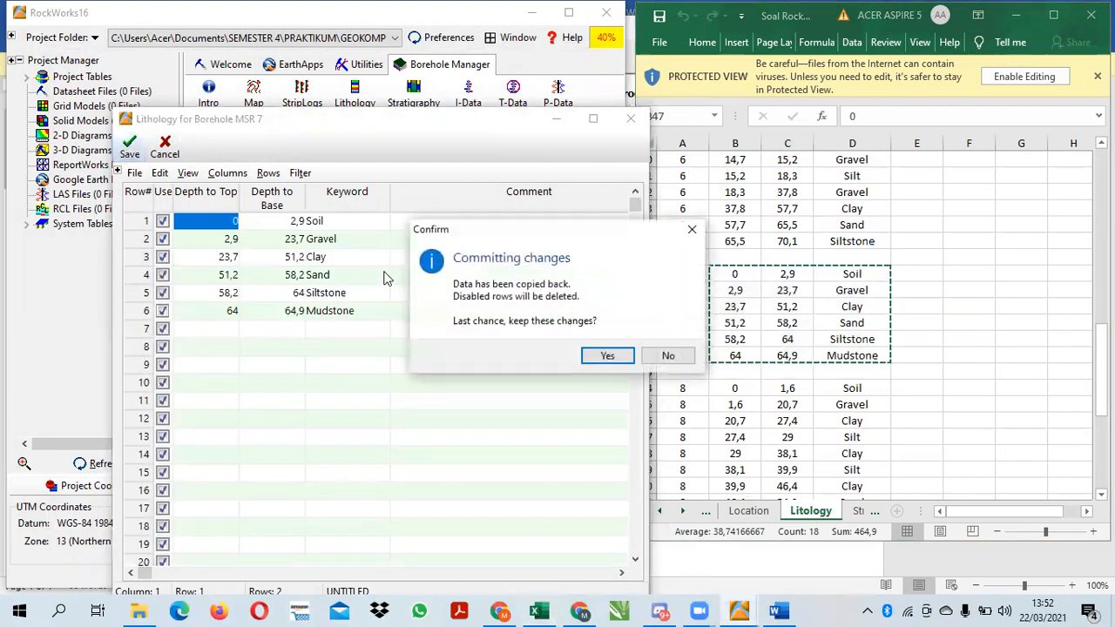
pyautogui.click(612, 356)
# Copy borehole 8's Litology rows, from Soil at 0 to Siltstone at 59,4, into MSR 8's lithology datasheet and save it
pyautogui.click(254, 310)
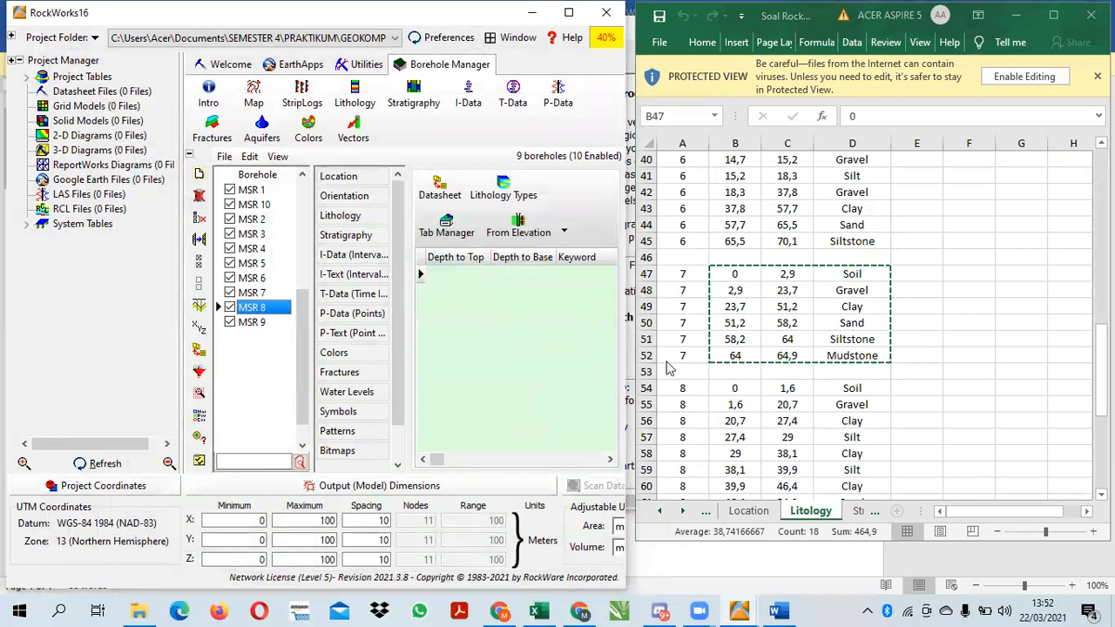
pyautogui.click(1100, 372)
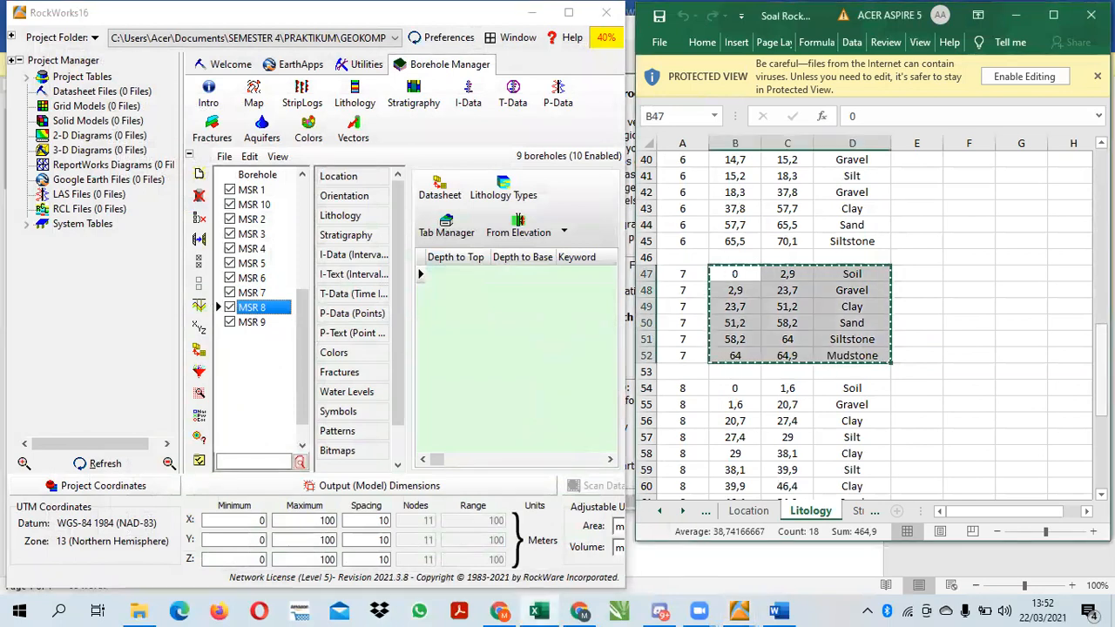
pyautogui.scroll(-4, 746, 218)
pyautogui.click(735, 209)
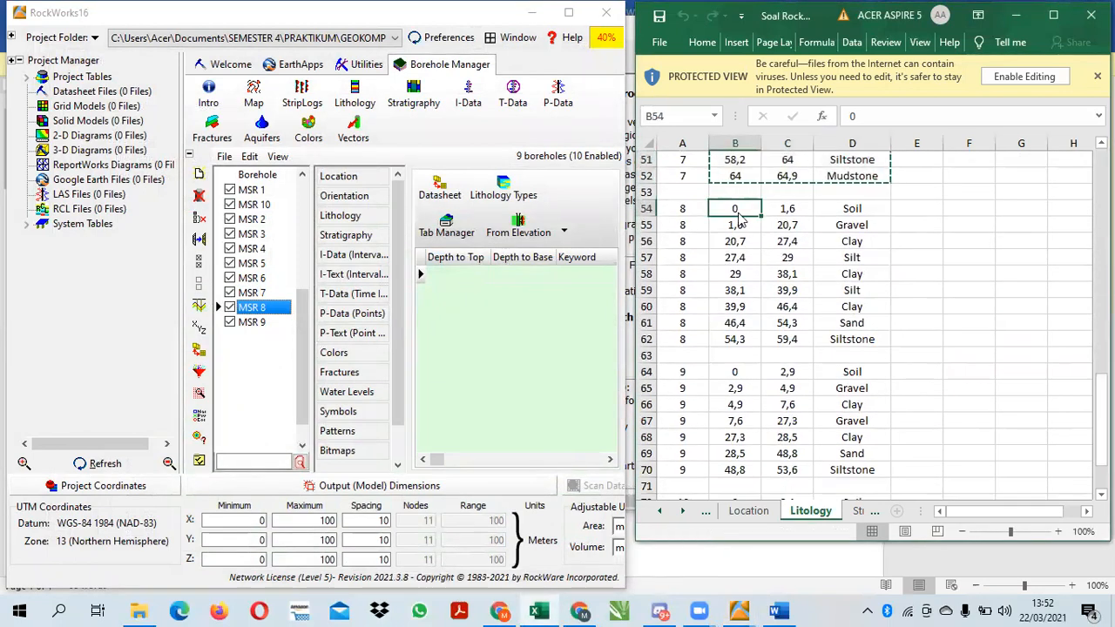
pyautogui.press('Escape')
pyautogui.moveTo(710, 202); pyautogui.dragTo(868, 337)
pyautogui.hotkey('ctrl', 'c')
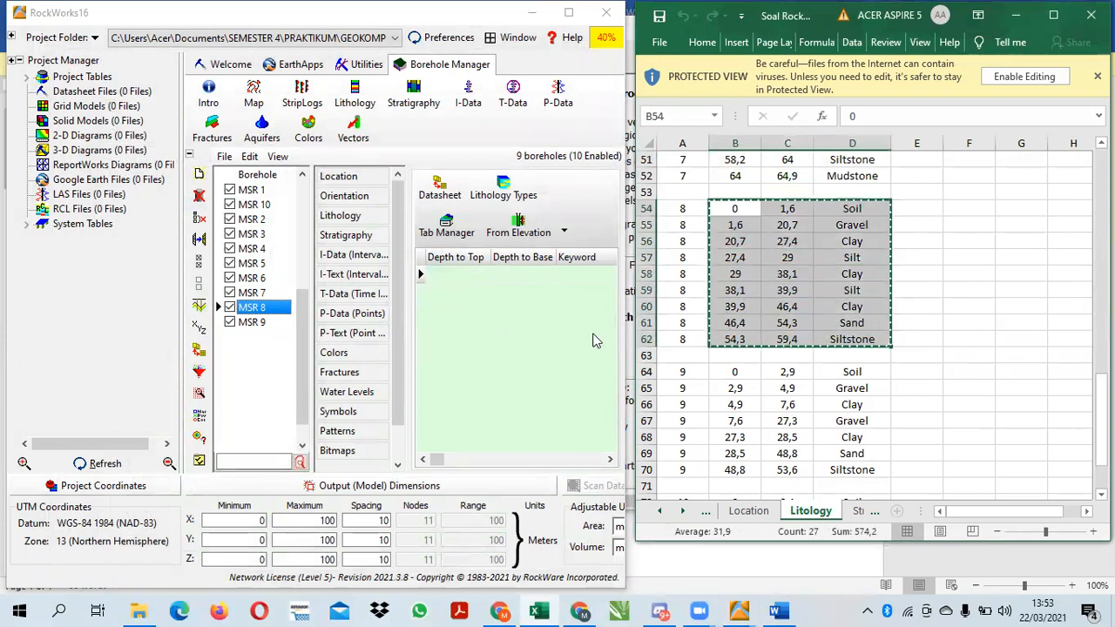
pyautogui.click(440, 185)
pyautogui.hotkey('ctrl', 'v')
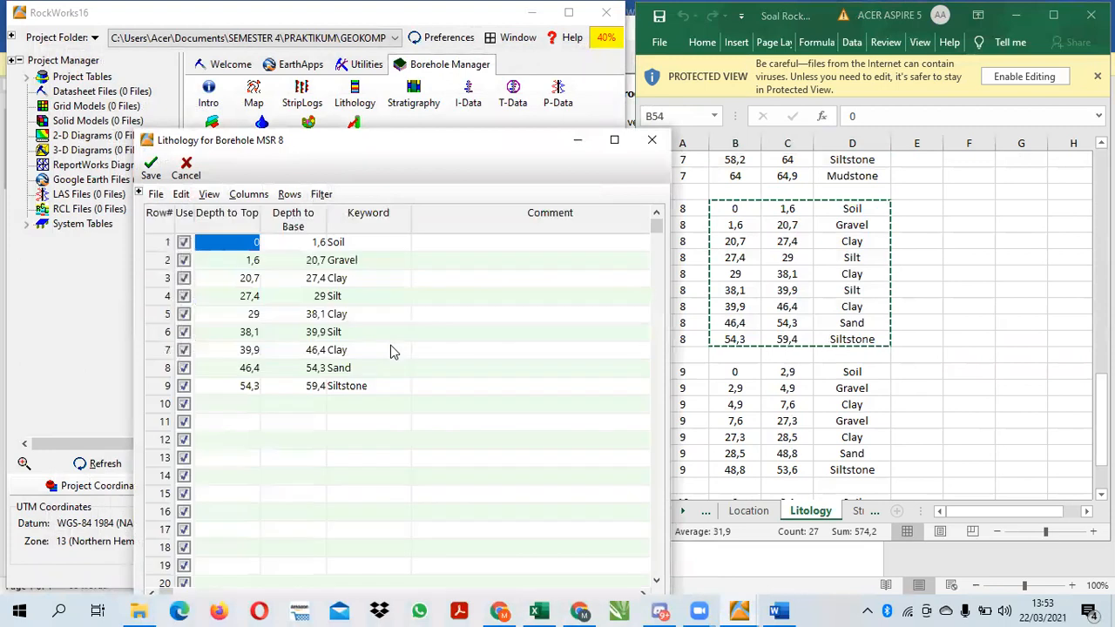
pyautogui.click(157, 174)
pyautogui.click(589, 355)
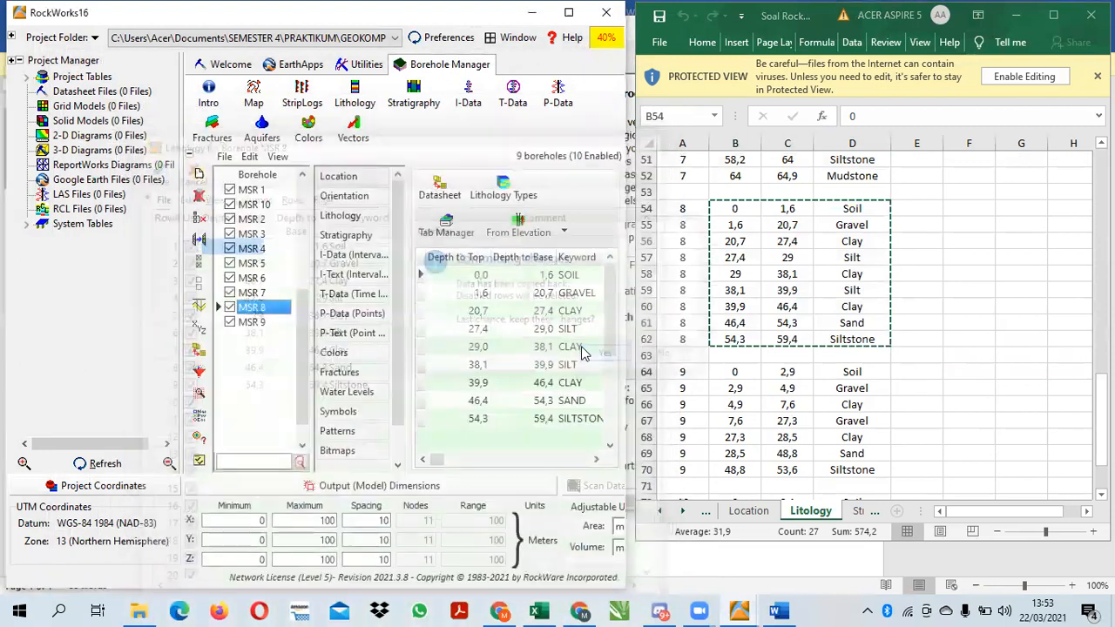
# Copy borehole 9's Litology rows, from Soil at 0 to Siltstone at 53,6, into MSR 9's lithology datasheet and save it
pyautogui.click(252, 322)
pyautogui.click(734, 372)
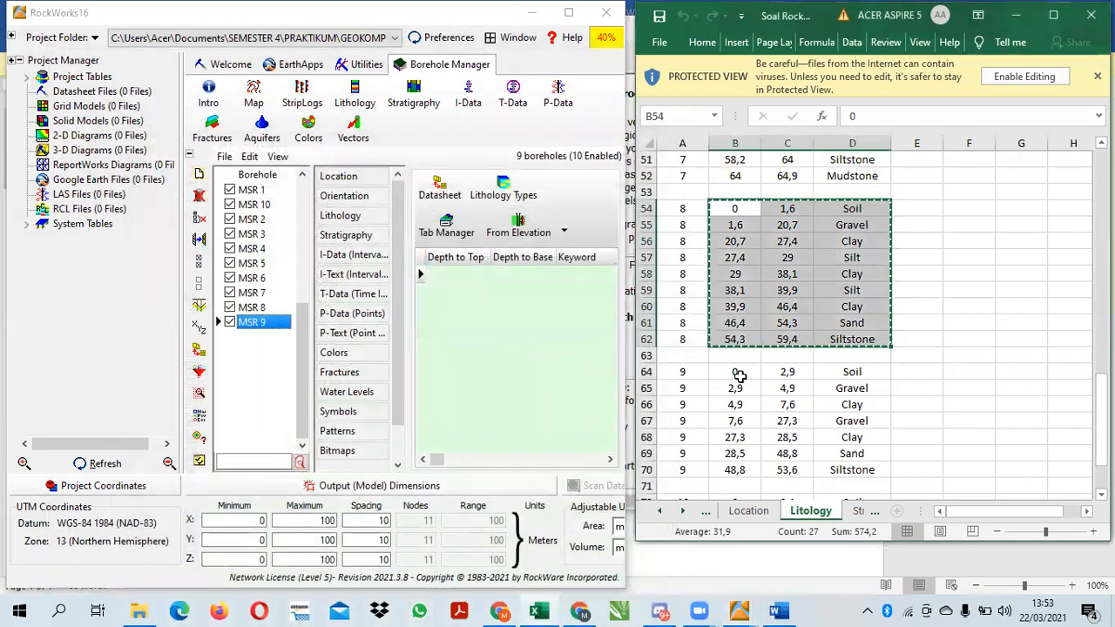
pyautogui.moveTo(734, 372); pyautogui.dragTo(853, 462)
pyautogui.hotkey('ctrl', 'c')
pyautogui.click(440, 187)
pyautogui.hotkey('ctrl', 'v')
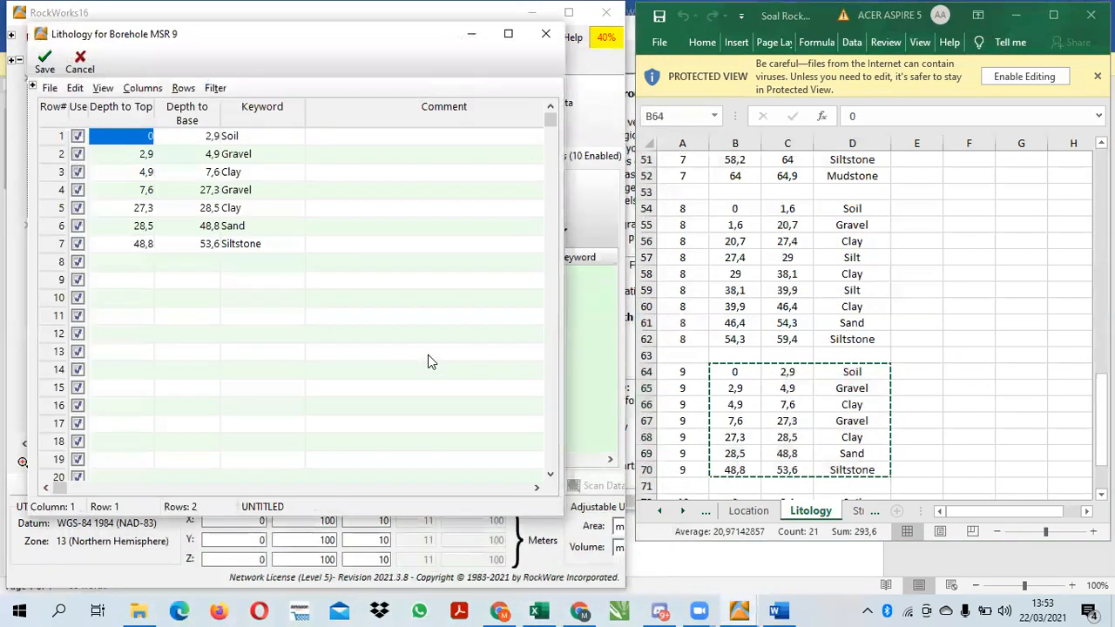
pyautogui.click(44, 62)
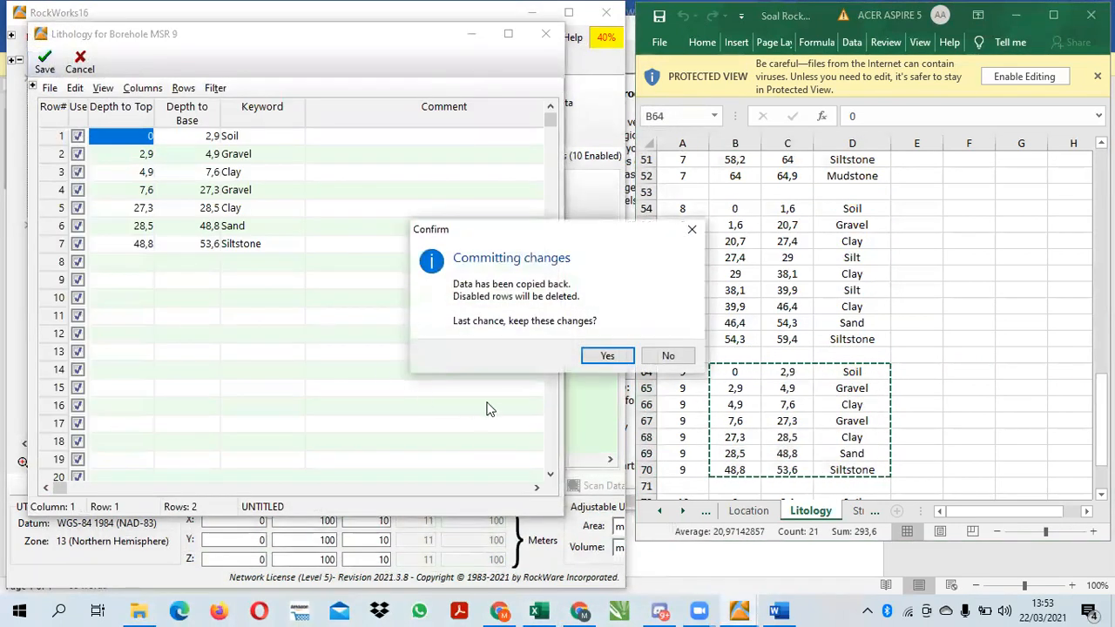
pyautogui.click(602, 357)
# Copy borehole 10's Litology rows, from Soil at 0 to Ignimbrite at 62,18, into MSR 10's lithology datasheet and save it
pyautogui.click(254, 205)
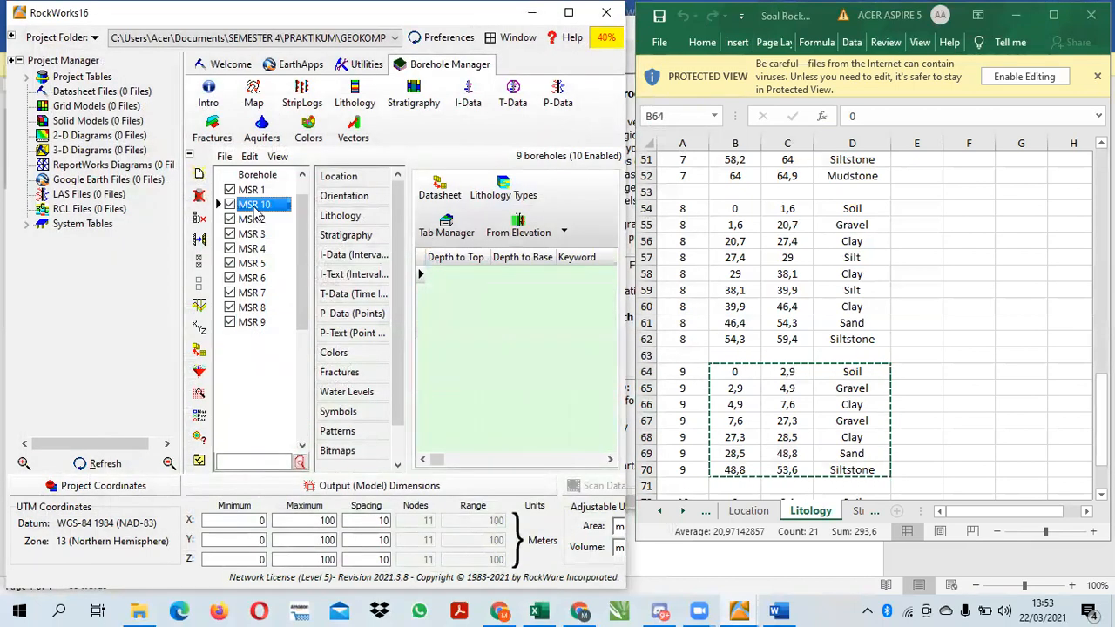
pyautogui.click(440, 187)
pyautogui.moveTo(1100, 394); pyautogui.dragTo(1101, 418)
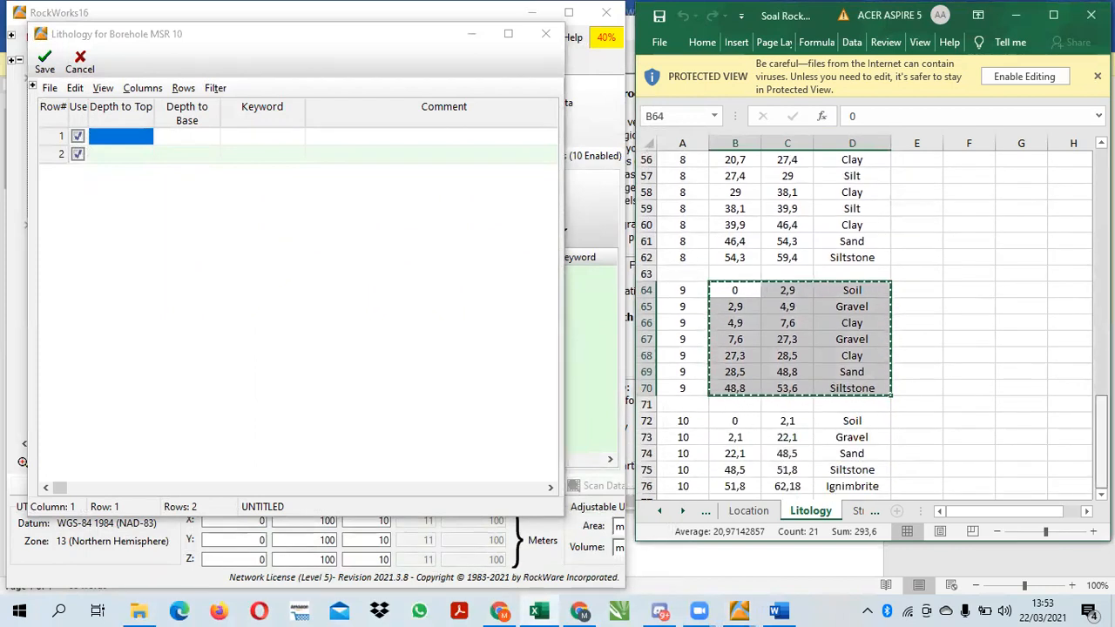
pyautogui.click(727, 421)
pyautogui.moveTo(732, 420); pyautogui.dragTo(863, 493)
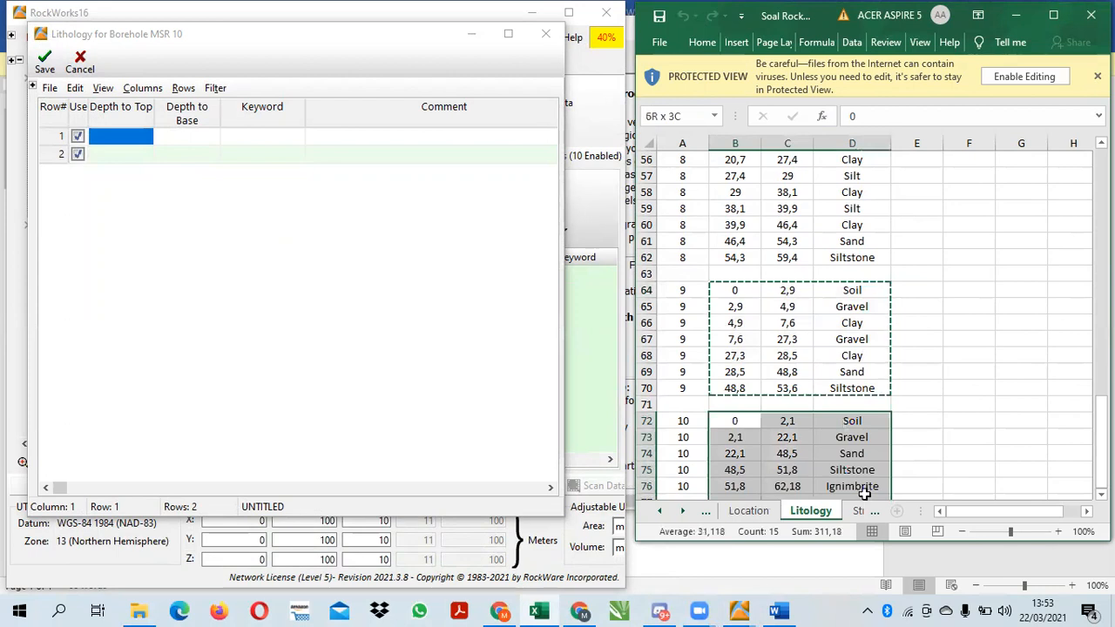
pyautogui.hotkey('ctrl', 'c')
pyautogui.click(349, 297)
pyautogui.hotkey('ctrl', 'v')
pyautogui.click(44, 61)
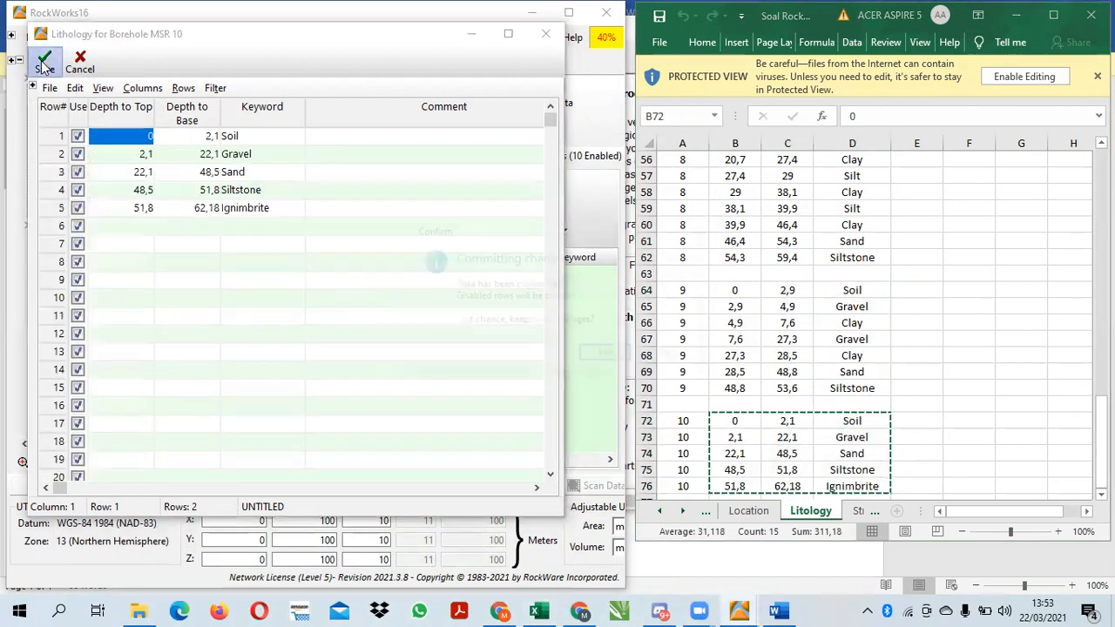
pyautogui.click(602, 357)
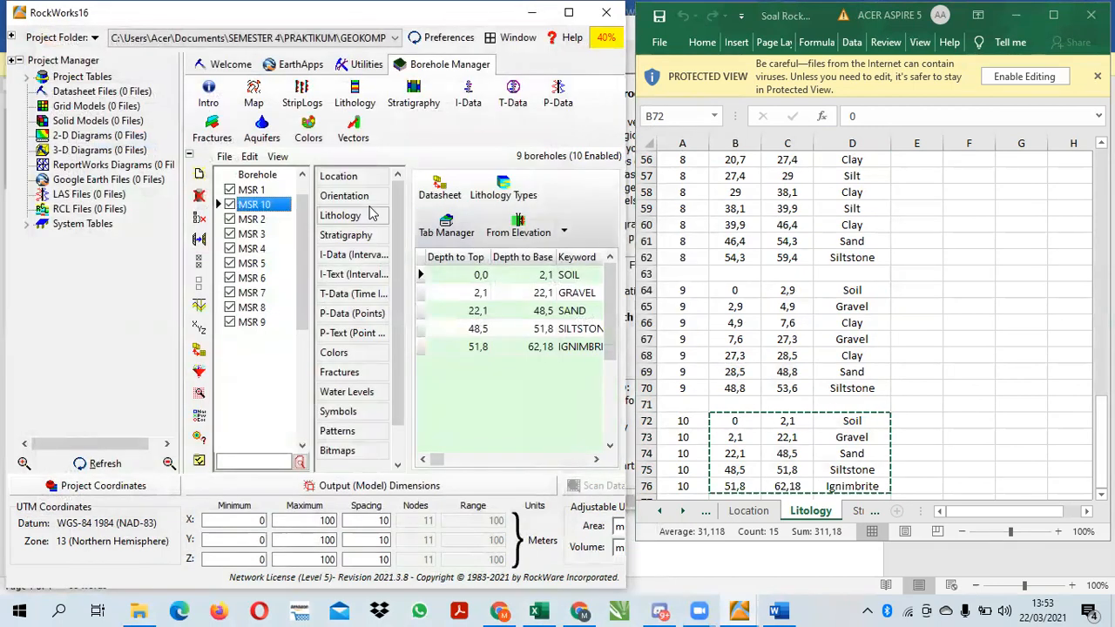
# Import the stratigraphy types from the LogPlot keyword file StratType.key in the Plug 4 folder
pyautogui.click(252, 190)
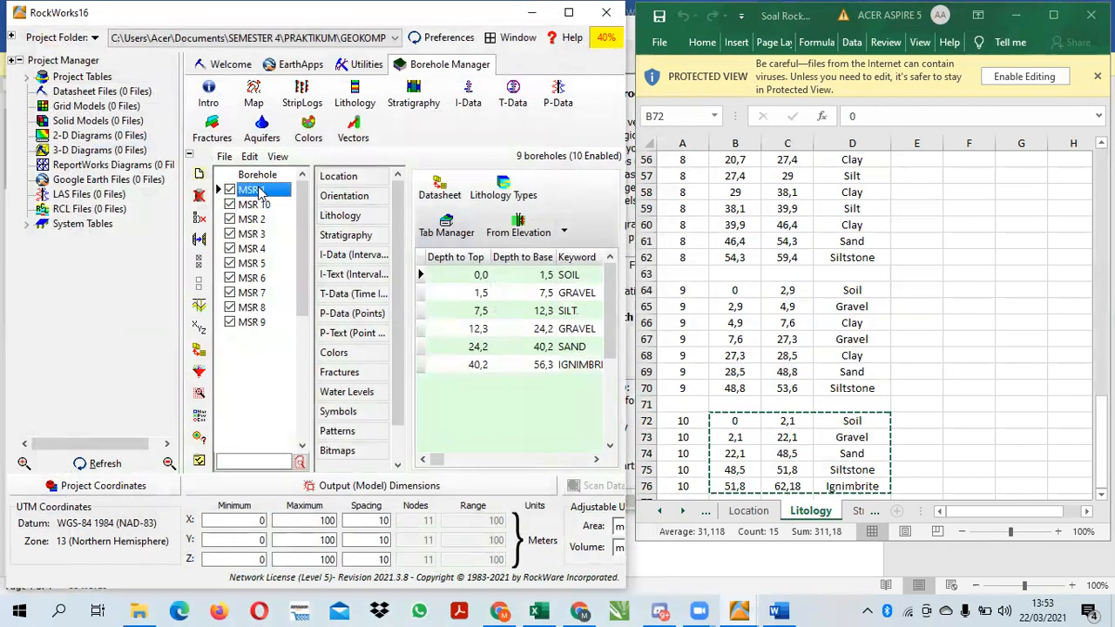
pyautogui.click(342, 235)
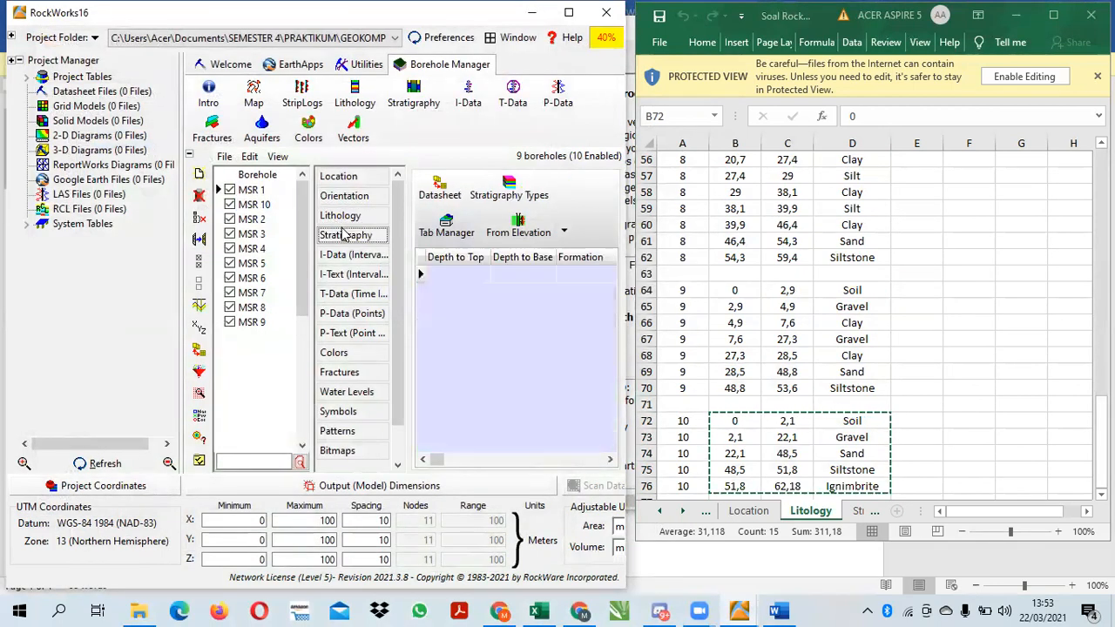
pyautogui.click(525, 193)
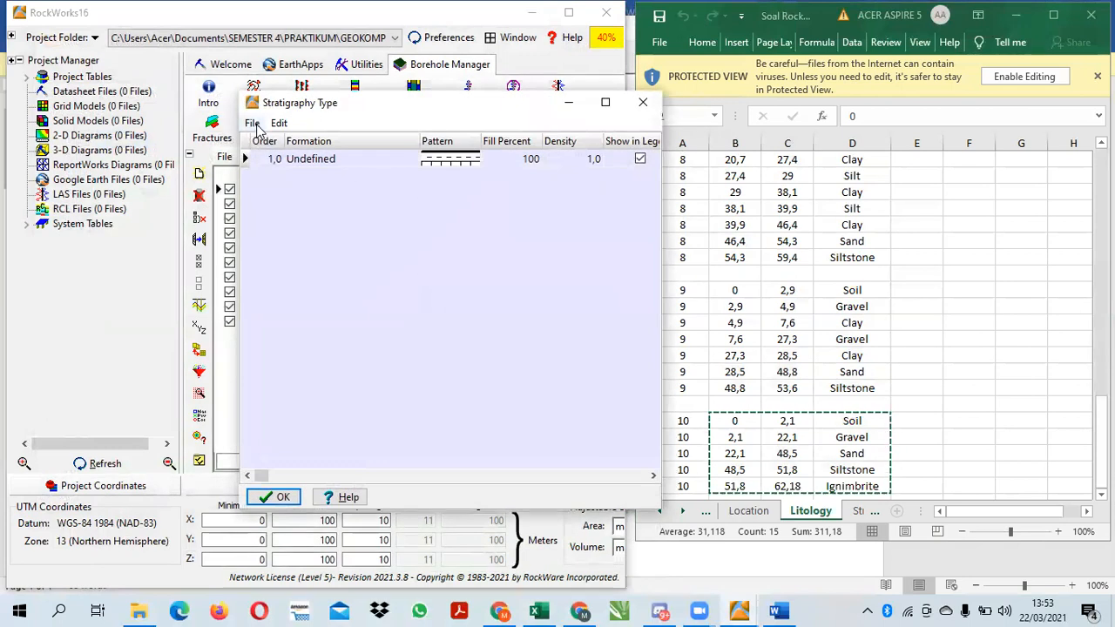
pyautogui.click(255, 125)
pyautogui.click(323, 177)
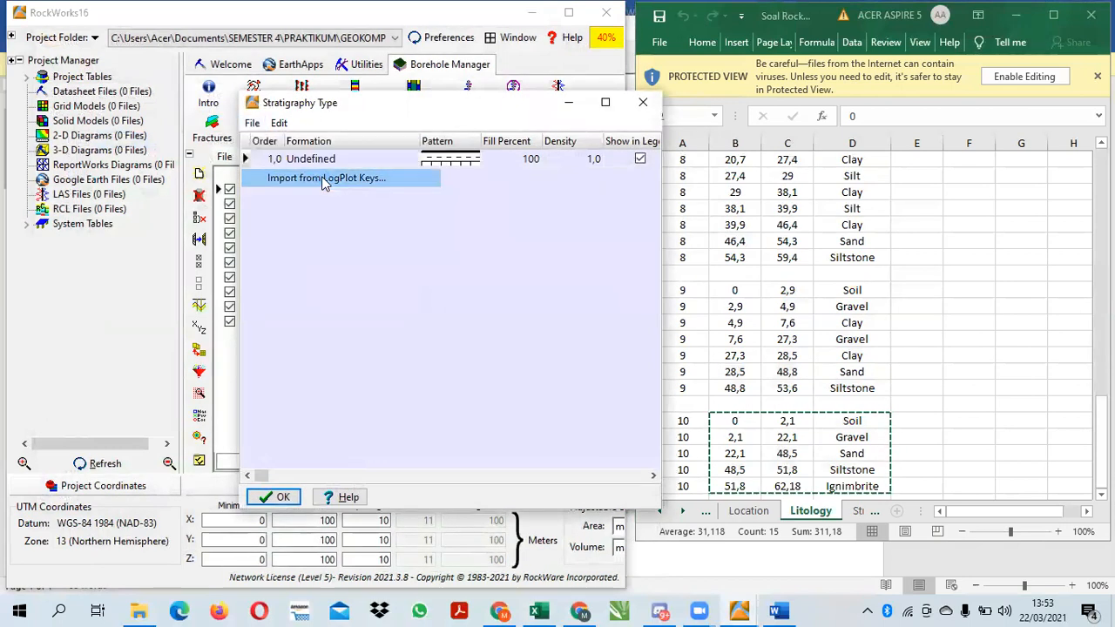
pyautogui.doubleClick(538, 216)
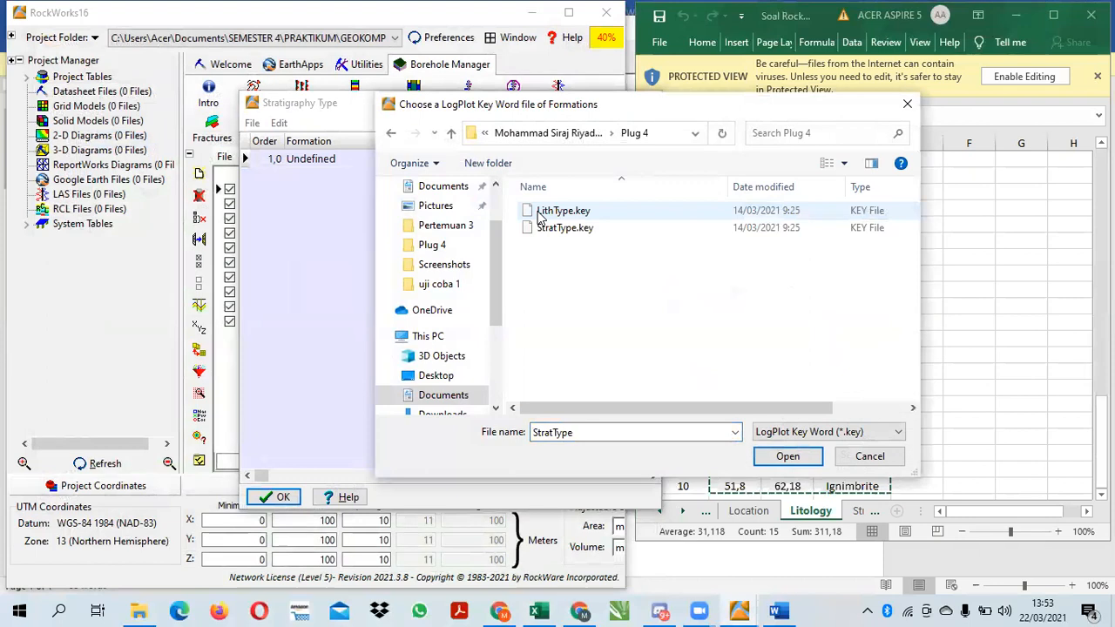
pyautogui.click(567, 229)
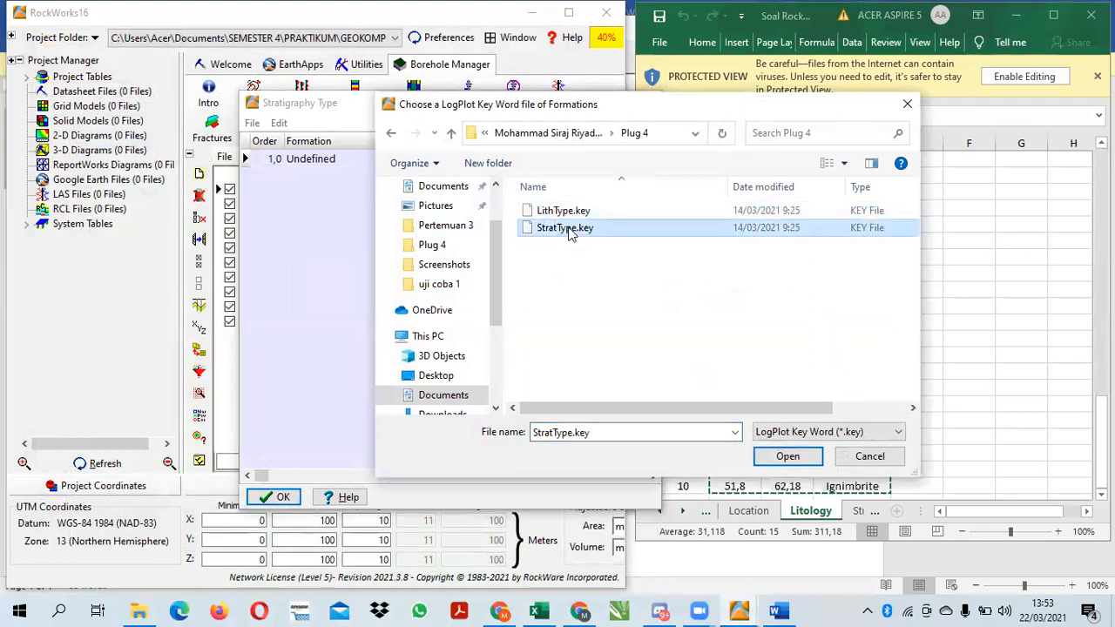
pyautogui.click(787, 456)
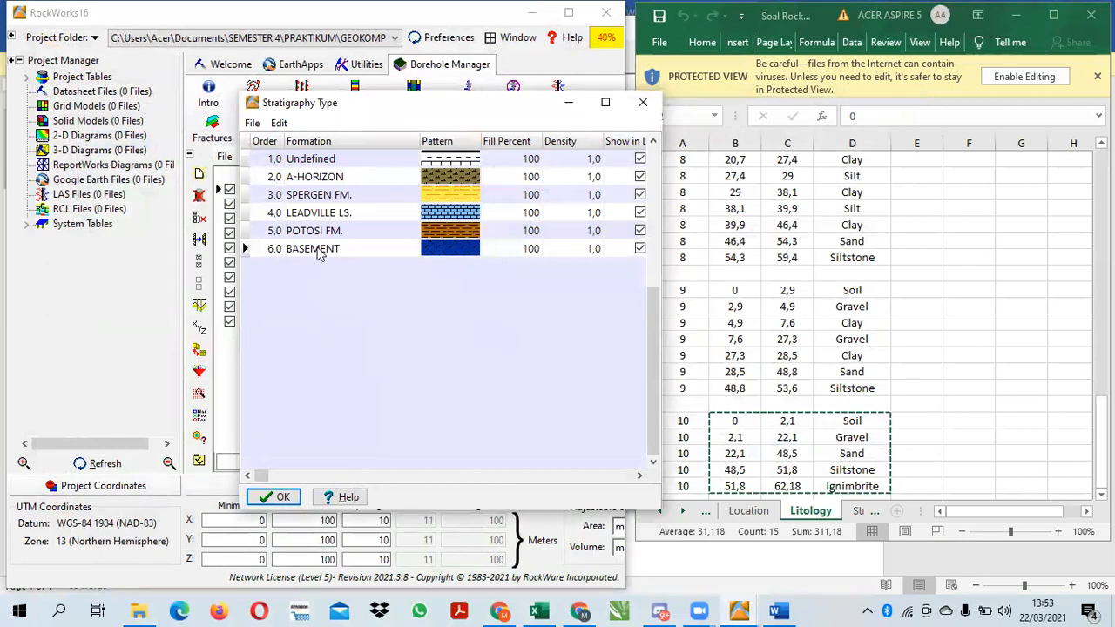
pyautogui.click(274, 496)
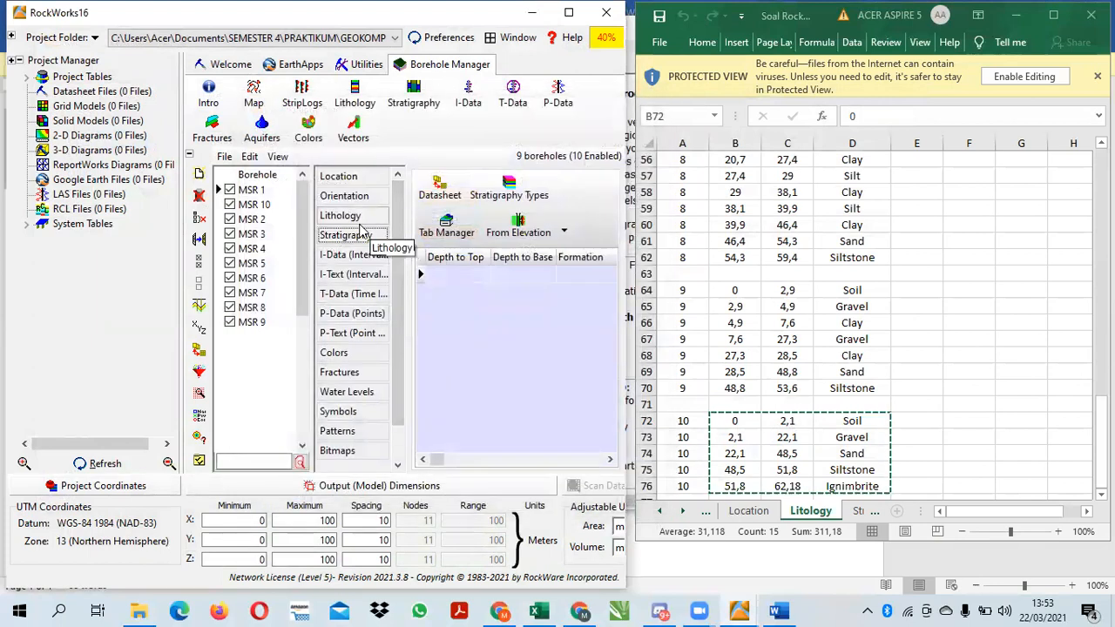
# Copy borehole 1's rows from the workbook's Stratigraphy sheet, A-Horizon at 0 to Potosi Fm. at 23,2, into MSR 1's stratigraphy datasheet and save it
pyautogui.click(858, 511)
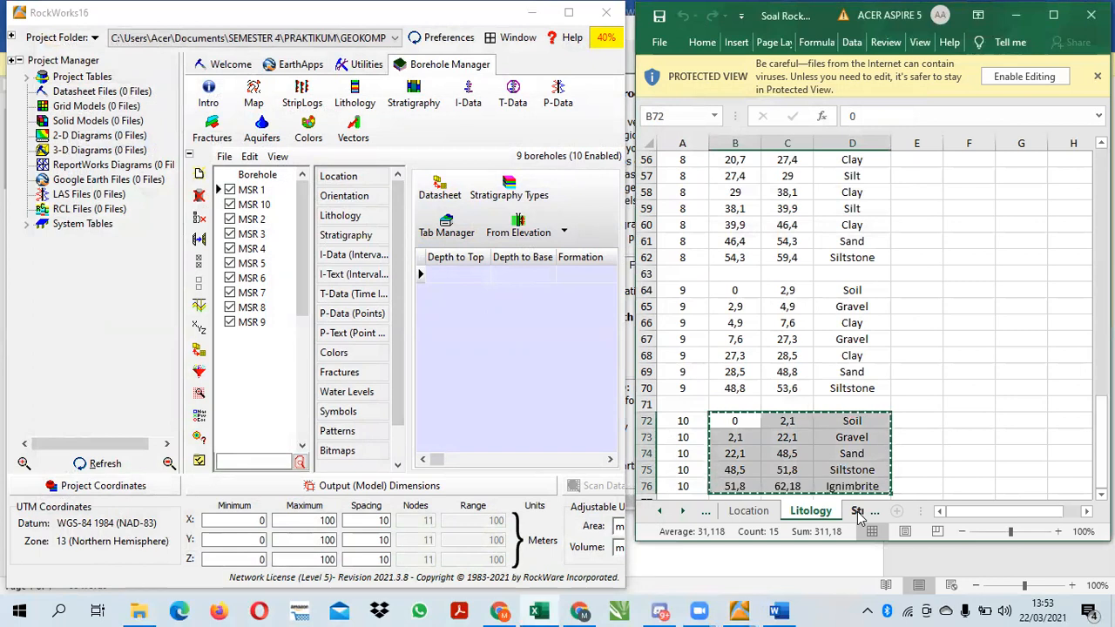
pyautogui.click(858, 514)
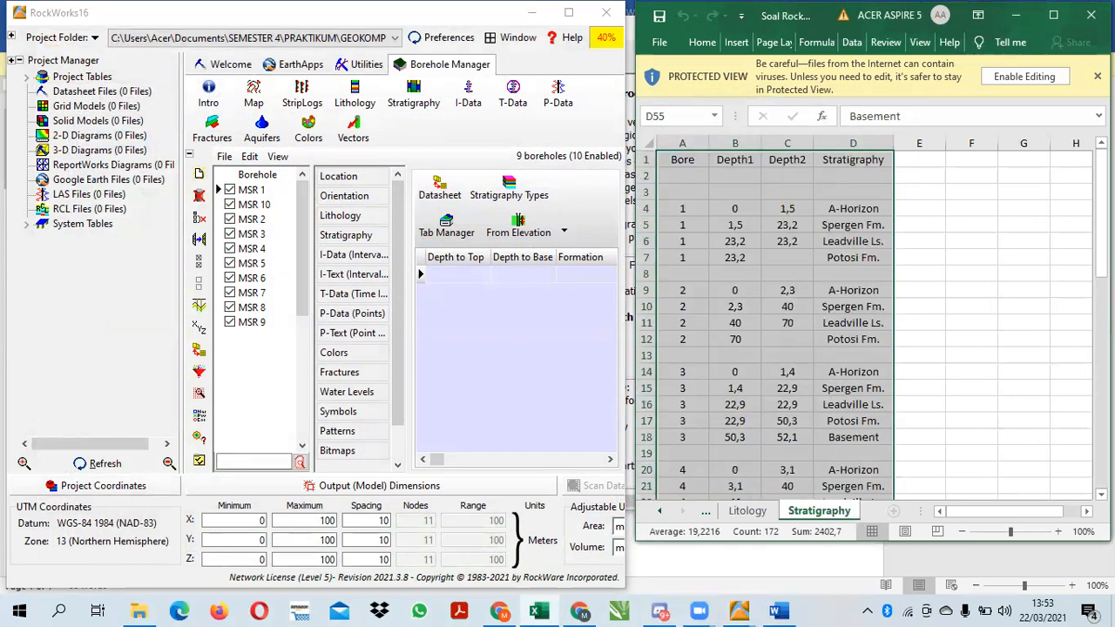
pyautogui.click(971, 257)
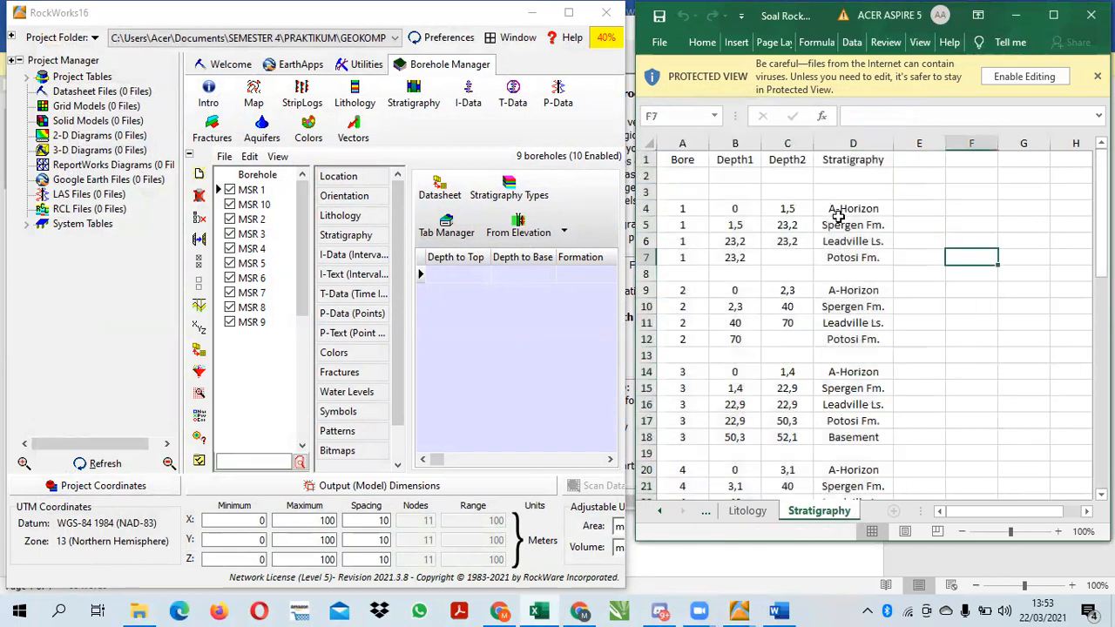
pyautogui.click(744, 209)
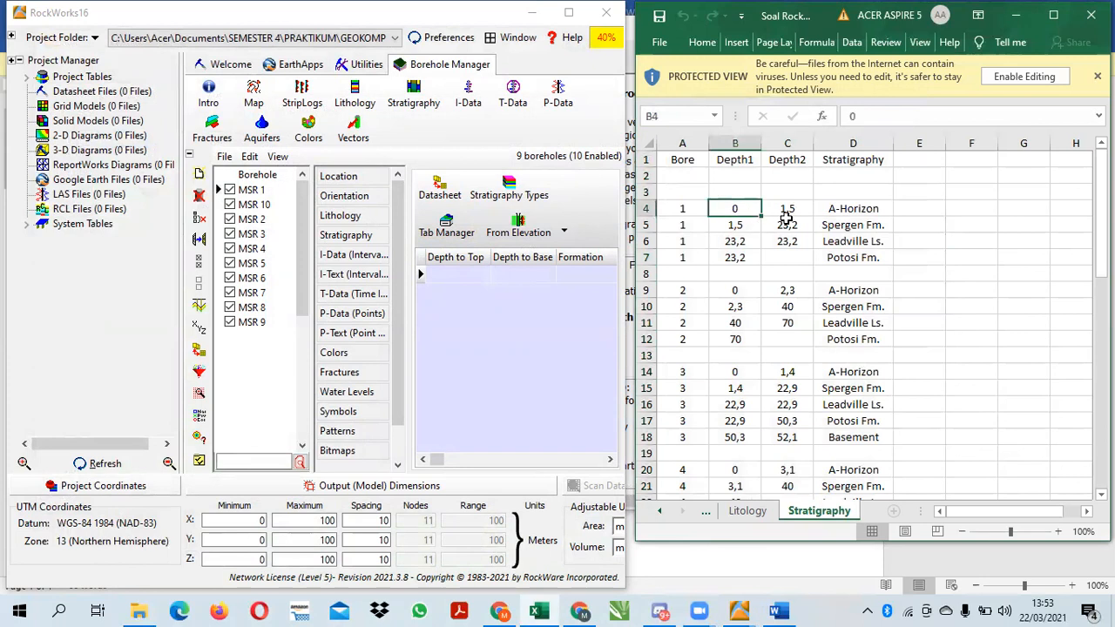
pyautogui.click(439, 188)
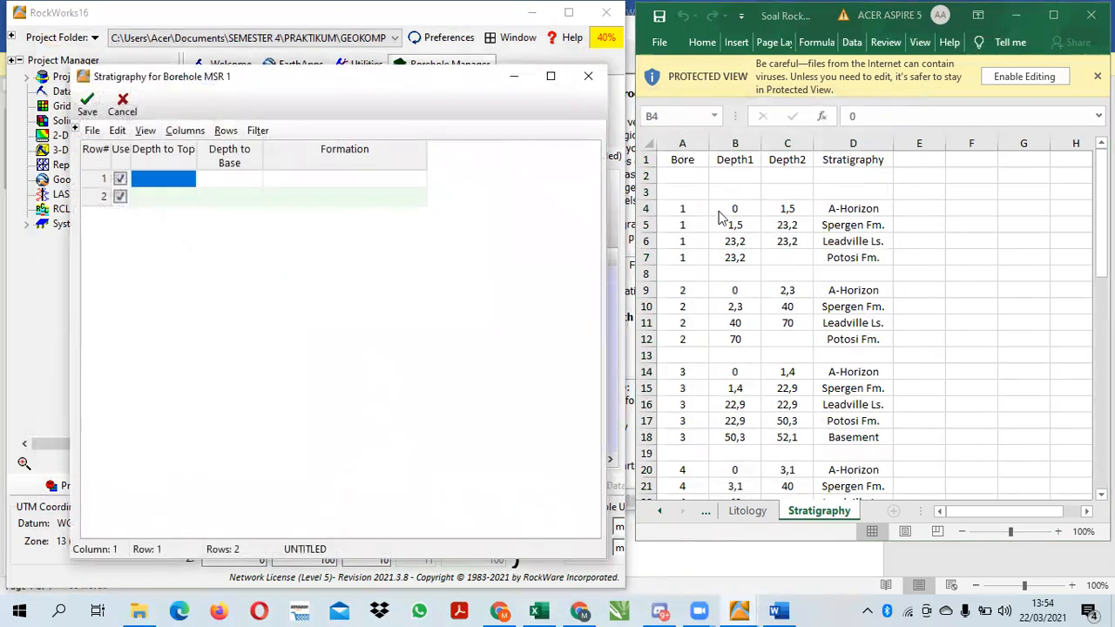
pyautogui.click(737, 205)
pyautogui.moveTo(742, 205); pyautogui.dragTo(858, 251)
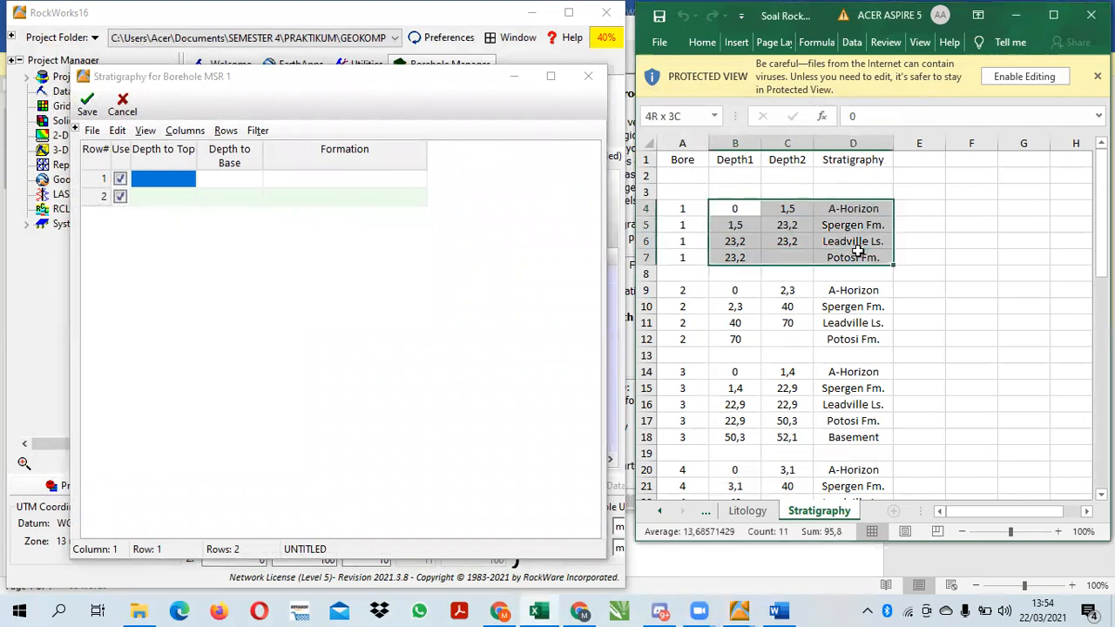
pyautogui.hotkey('ctrl', 'c')
pyautogui.click(520, 267)
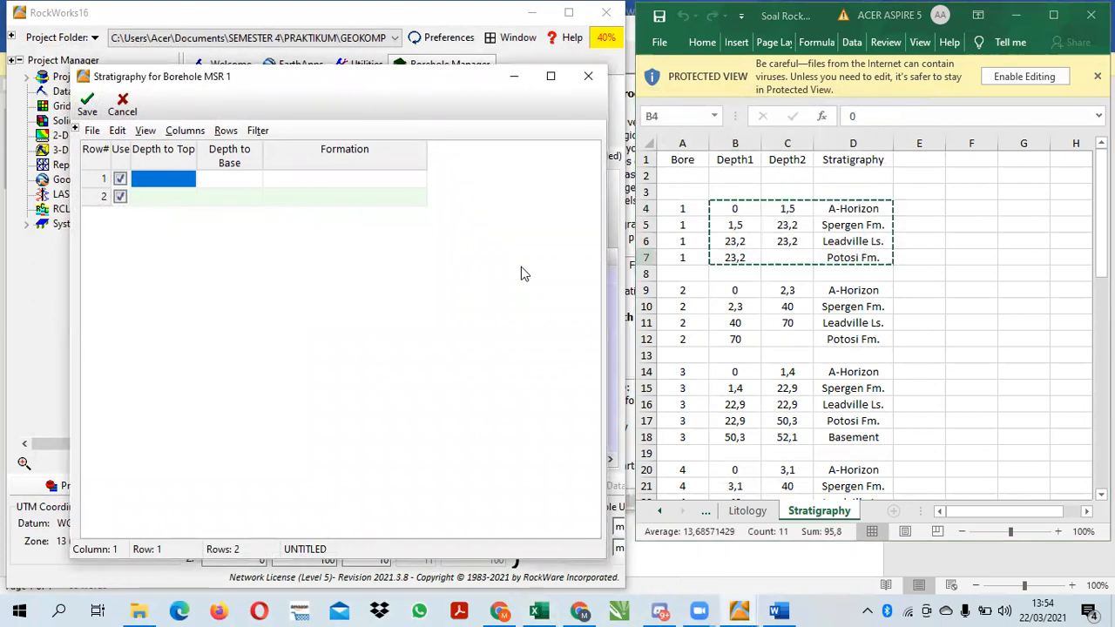
pyautogui.hotkey('ctrl', 'v')
pyautogui.click(99, 113)
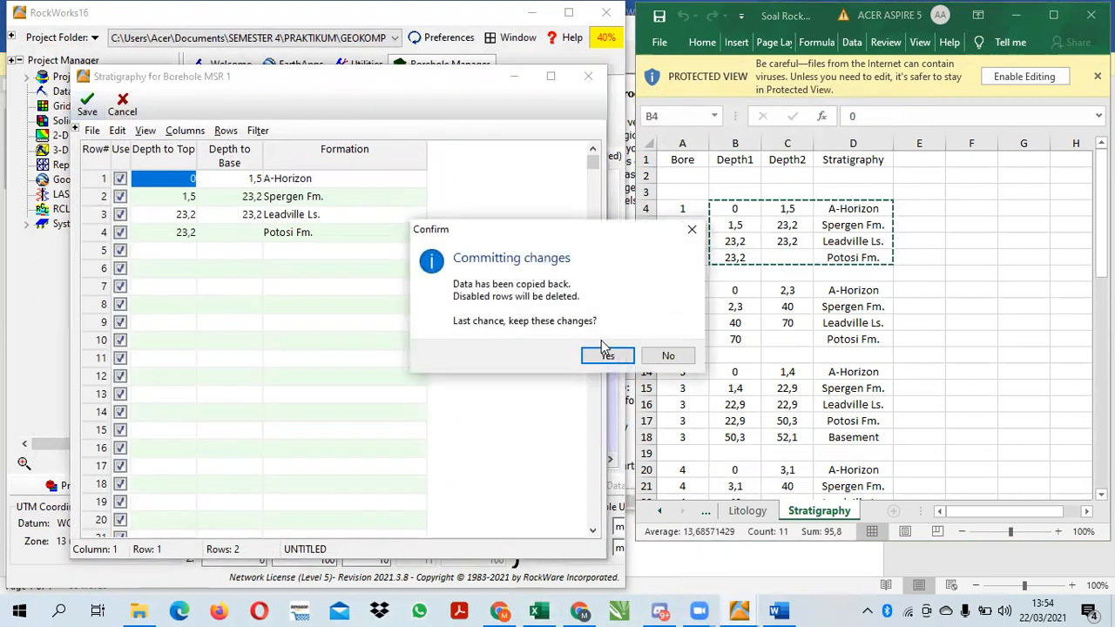
pyautogui.click(596, 354)
# Copy borehole 2's Stratigraphy rows, from A-Horizon at 0 to Potosi Fm. at 70, into MSR 2's stratigraphy datasheet and save it
pyautogui.click(259, 219)
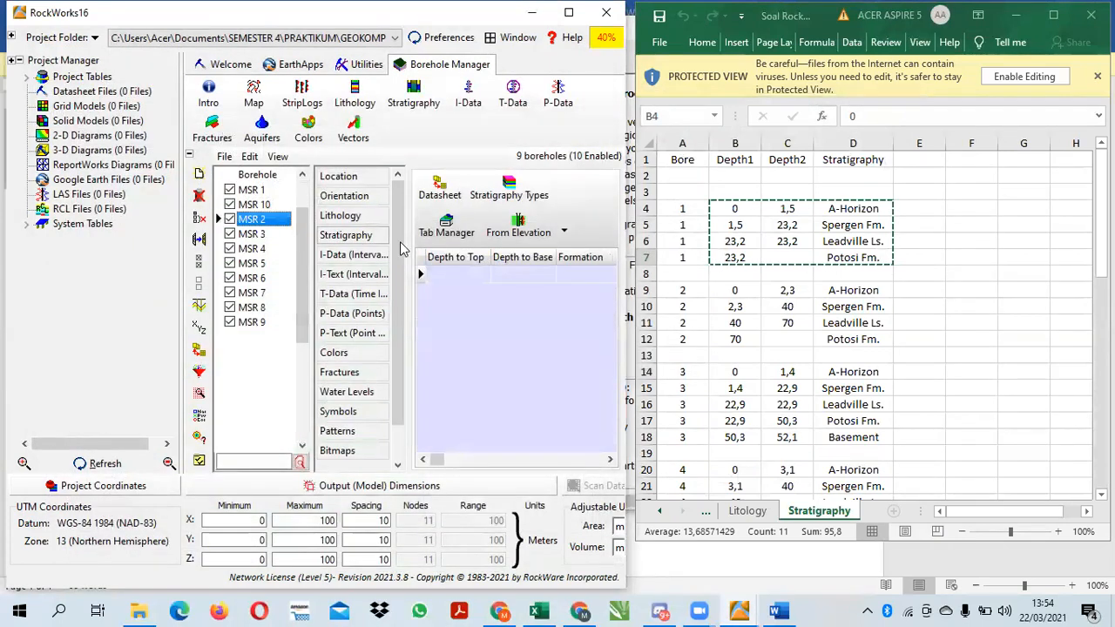
pyautogui.click(440, 186)
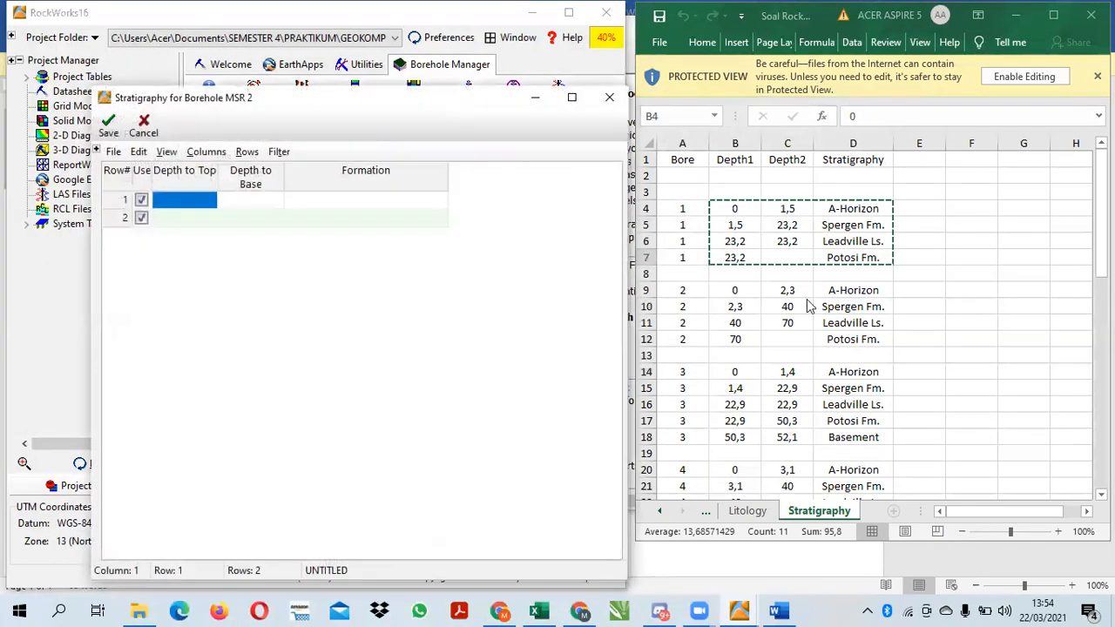
pyautogui.click(730, 285)
pyautogui.click(732, 287)
pyautogui.keyDown('shift'); pyautogui.click(855, 340); pyautogui.keyUp('shift')
pyautogui.hotkey('ctrl', 'c')
pyautogui.click(409, 306)
pyautogui.hotkey('ctrl', 'v')
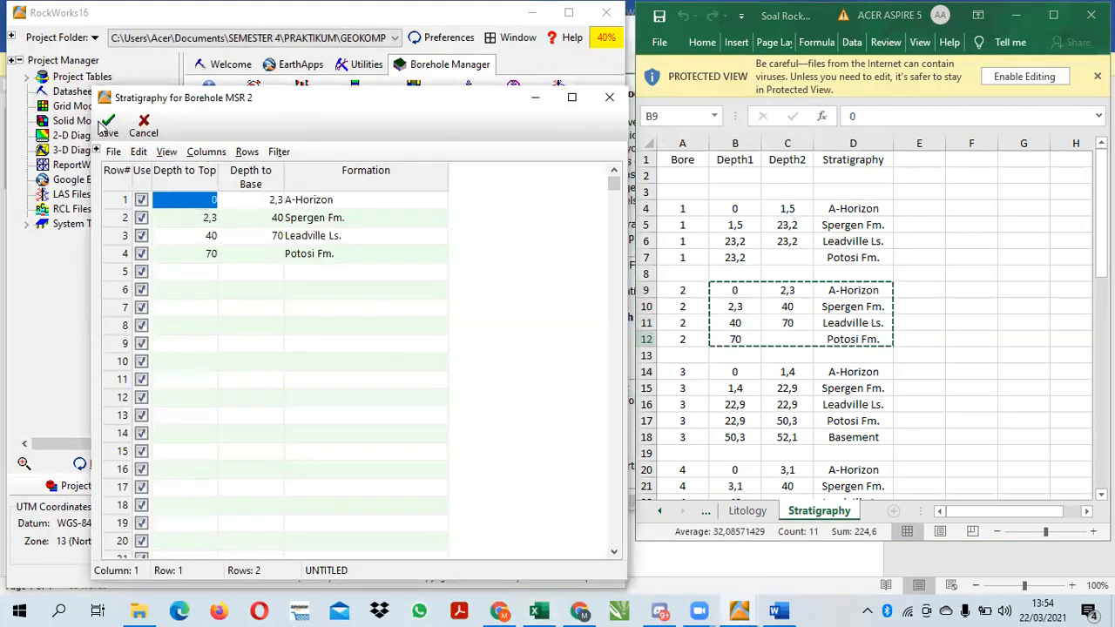
pyautogui.click(108, 126)
pyautogui.click(601, 357)
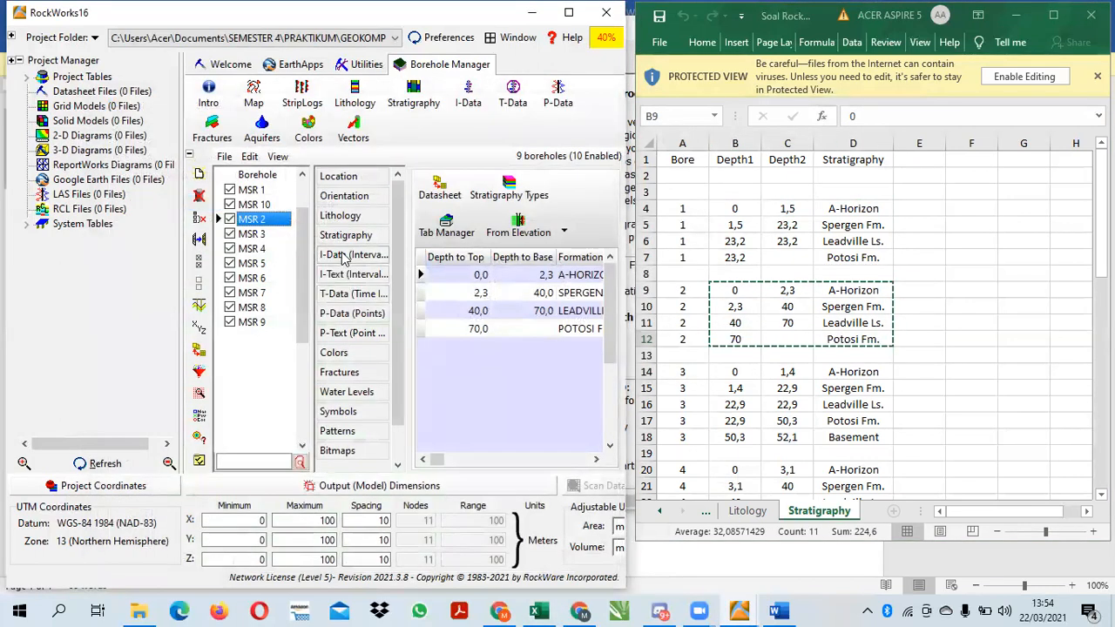
# Copy borehole 3's Stratigraphy rows, from A-Horizon at 0 to Basement at 52,1, into MSR 3's stratigraphy datasheet and save it
pyautogui.click(261, 235)
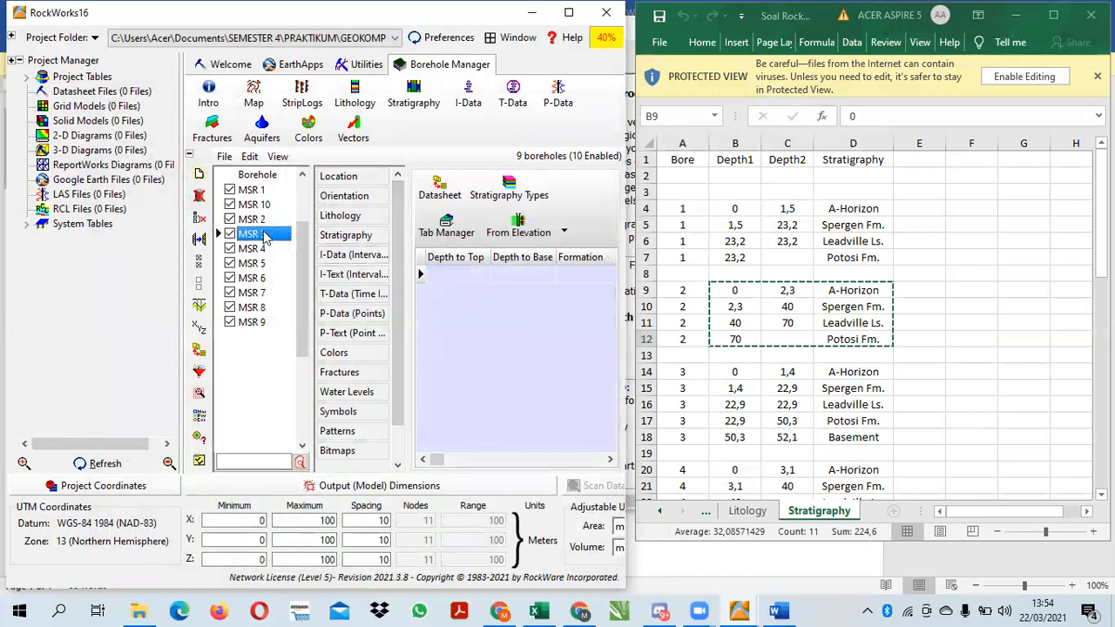
pyautogui.click(440, 187)
pyautogui.click(727, 369)
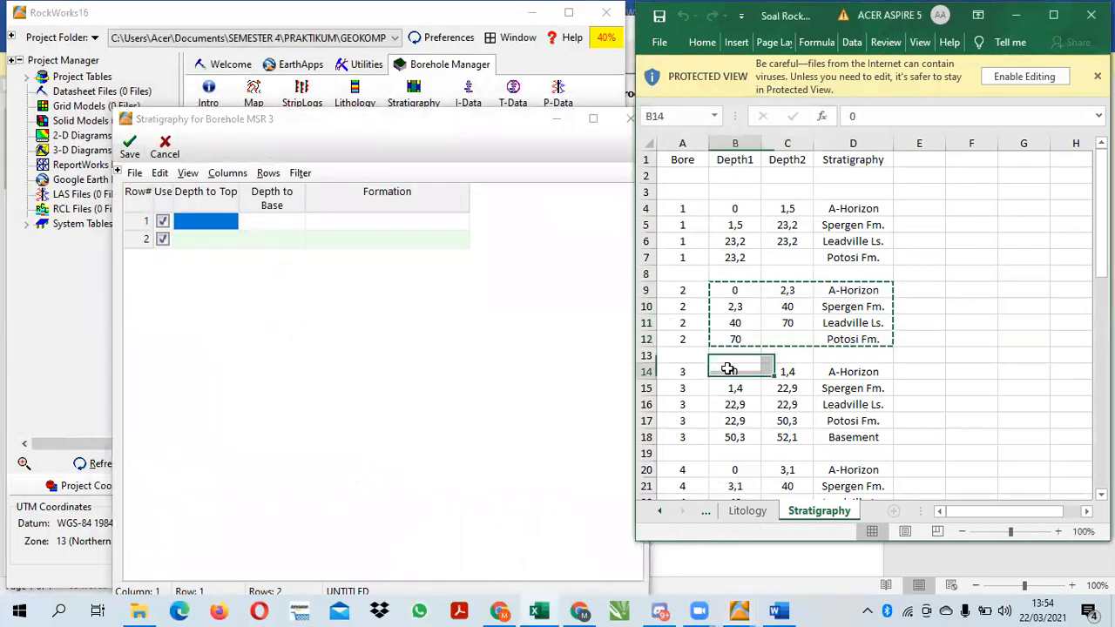
pyautogui.moveTo(727, 369); pyautogui.dragTo(849, 428)
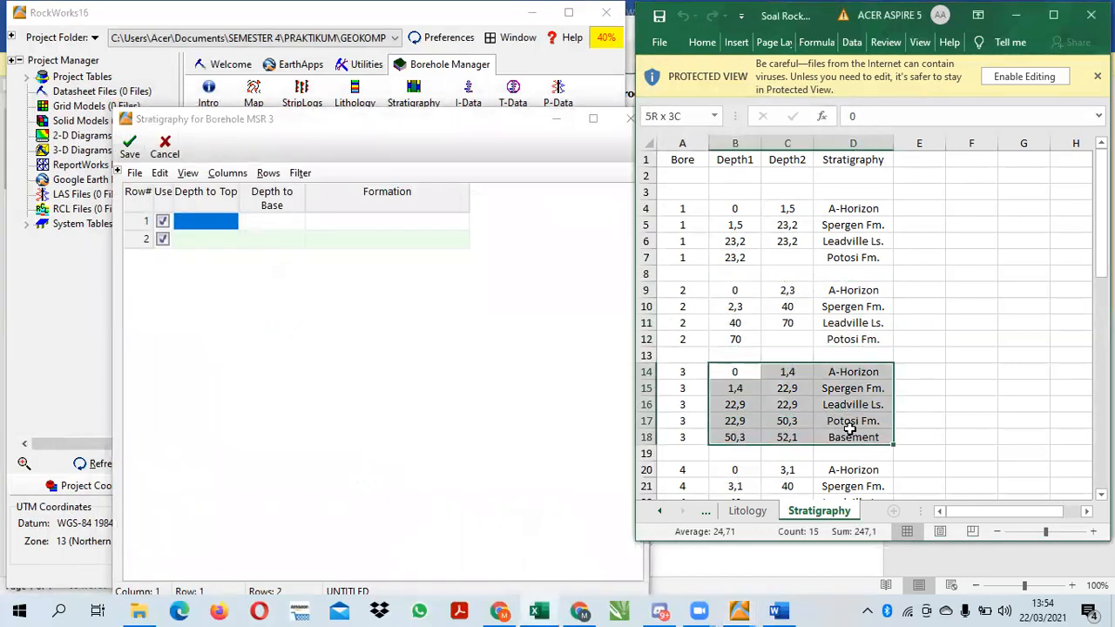
pyautogui.hotkey('ctrl', 'c')
pyautogui.click(497, 353)
pyautogui.hotkey('ctrl', 'v')
pyautogui.click(129, 150)
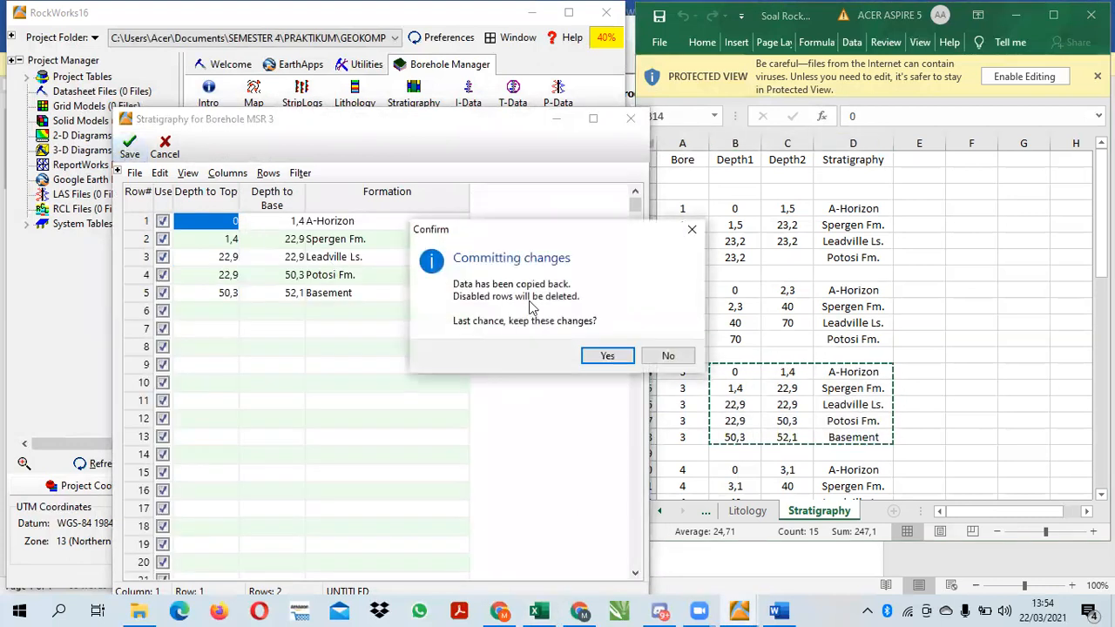
pyautogui.click(622, 354)
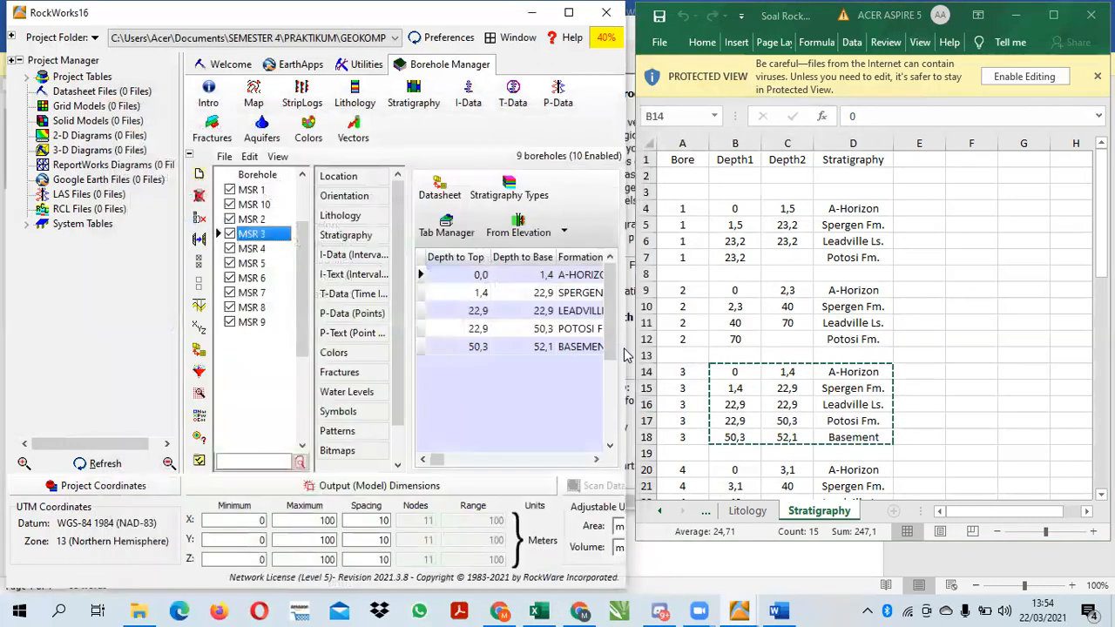
# Copy borehole 4's Stratigraphy rows, from A-Horizon at 0 to Leadville Ls. at 40, into MSR 4's stratigraphy datasheet and save it
pyautogui.click(1101, 248)
pyautogui.scroll(-6, 871, 322)
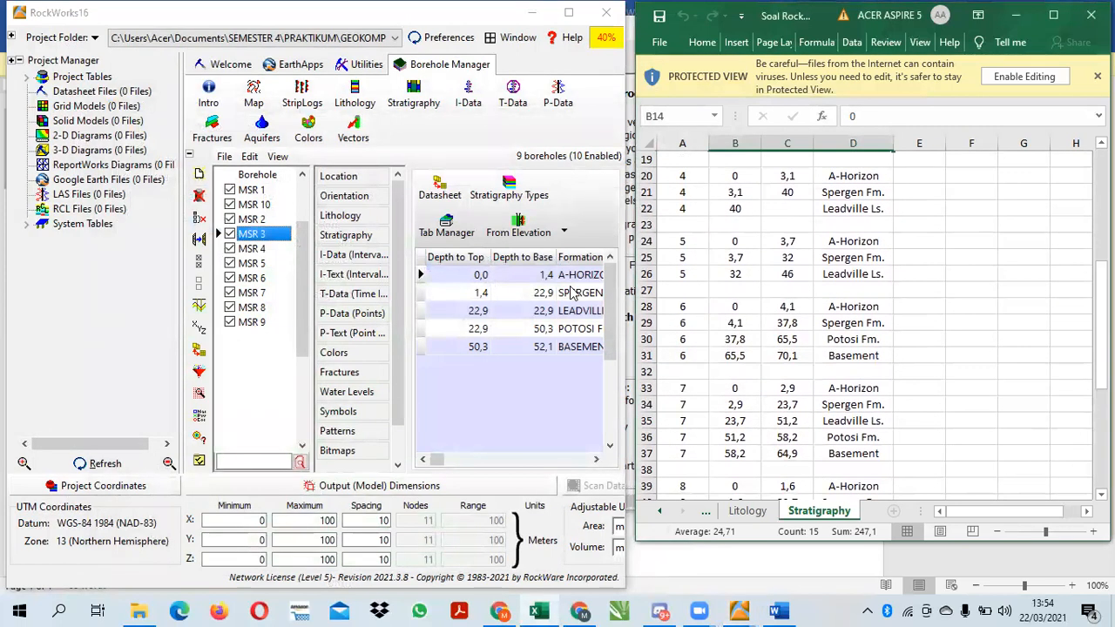
pyautogui.click(259, 250)
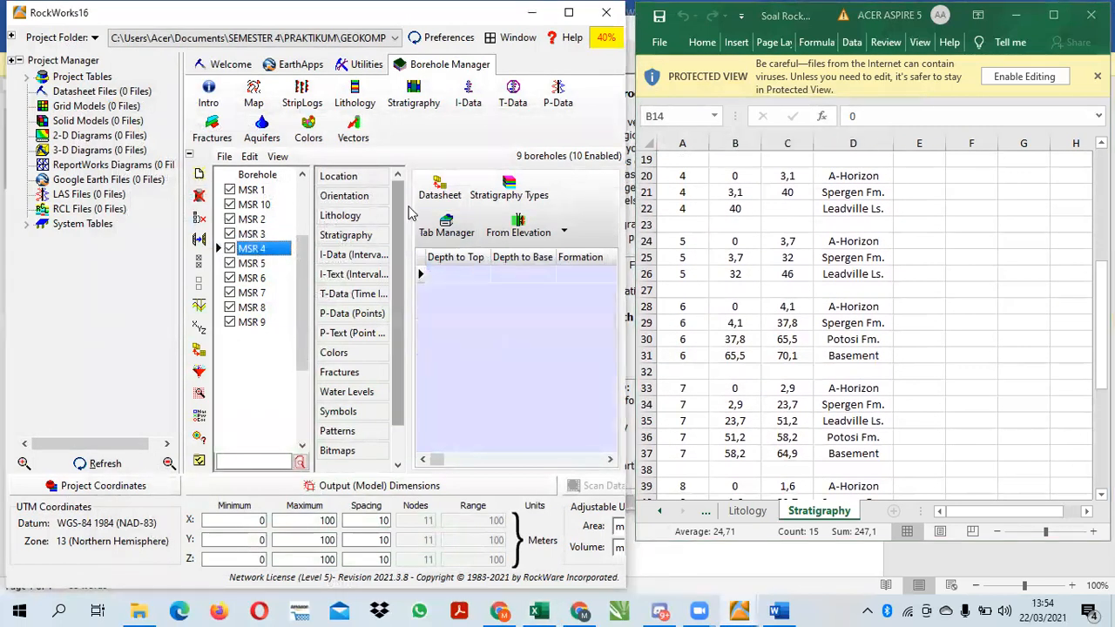
pyautogui.click(442, 192)
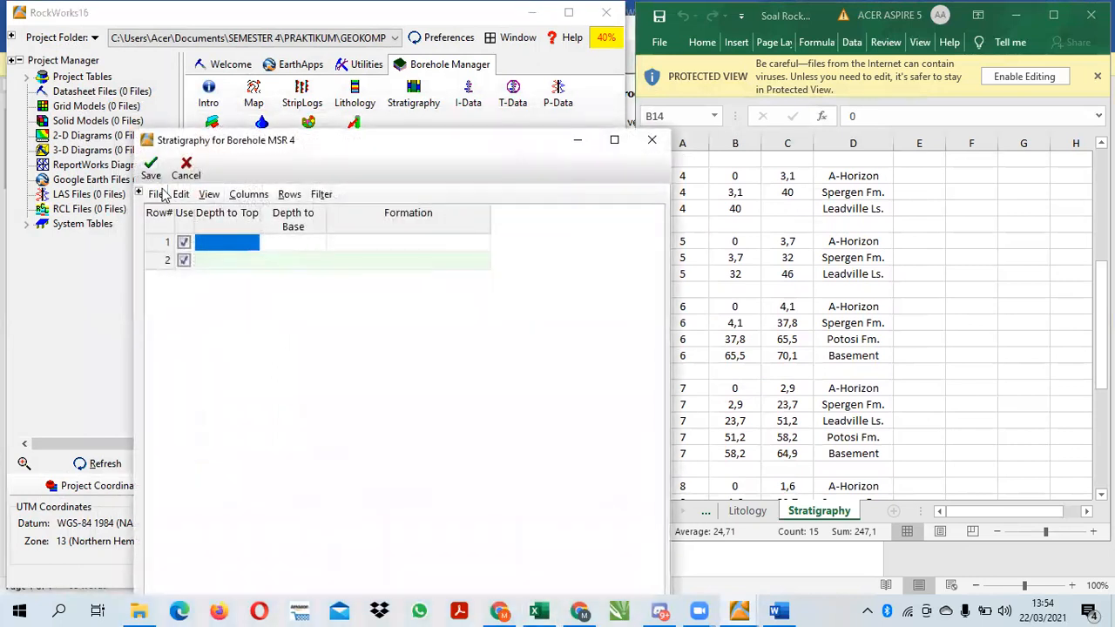
pyautogui.click(758, 330)
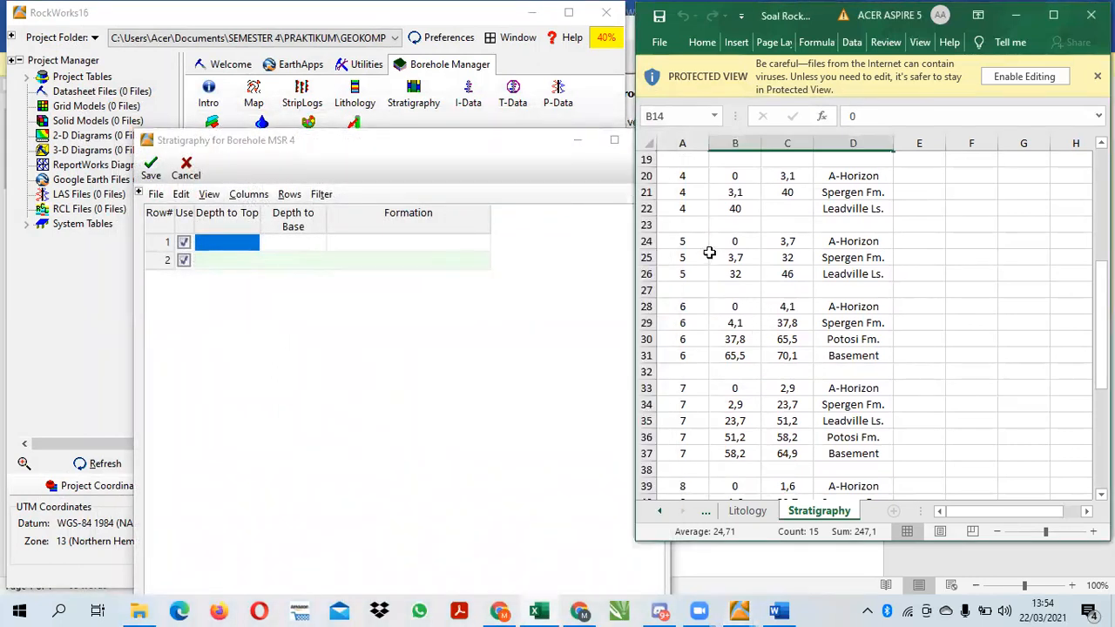
pyautogui.moveTo(722, 176); pyautogui.dragTo(834, 218)
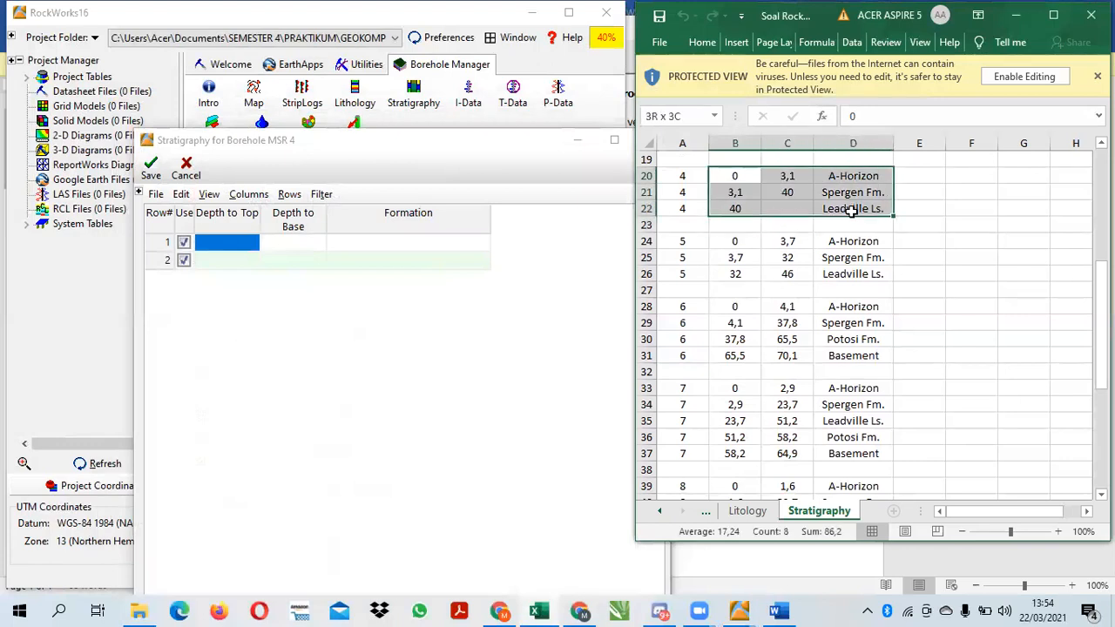
pyautogui.click(449, 245)
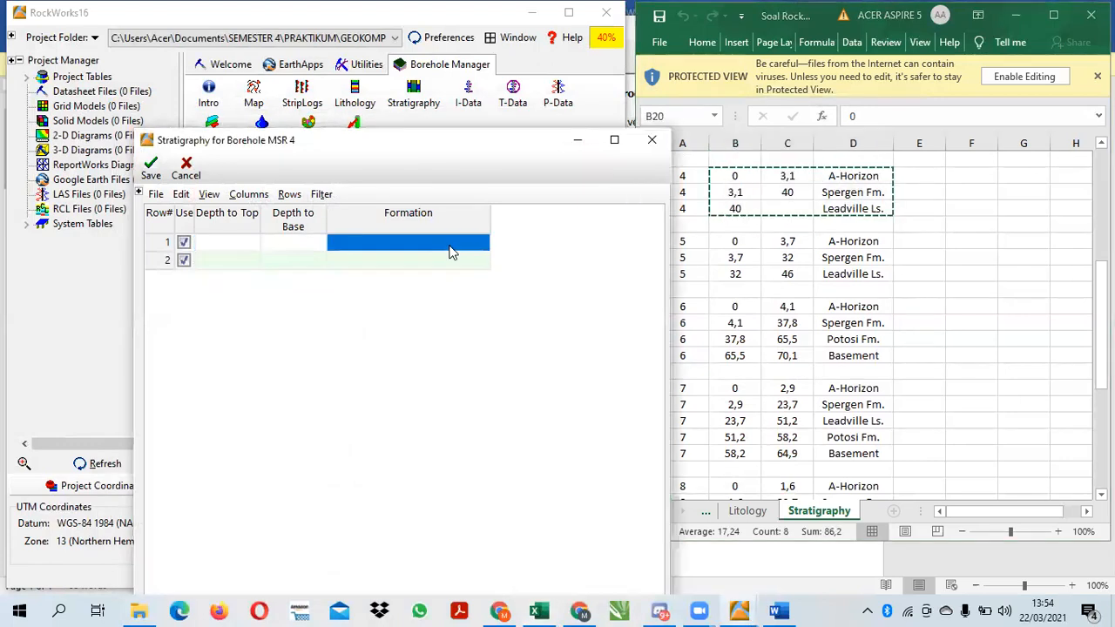
pyautogui.click(259, 244)
pyautogui.hotkey('ctrl', 'v')
pyautogui.click(148, 167)
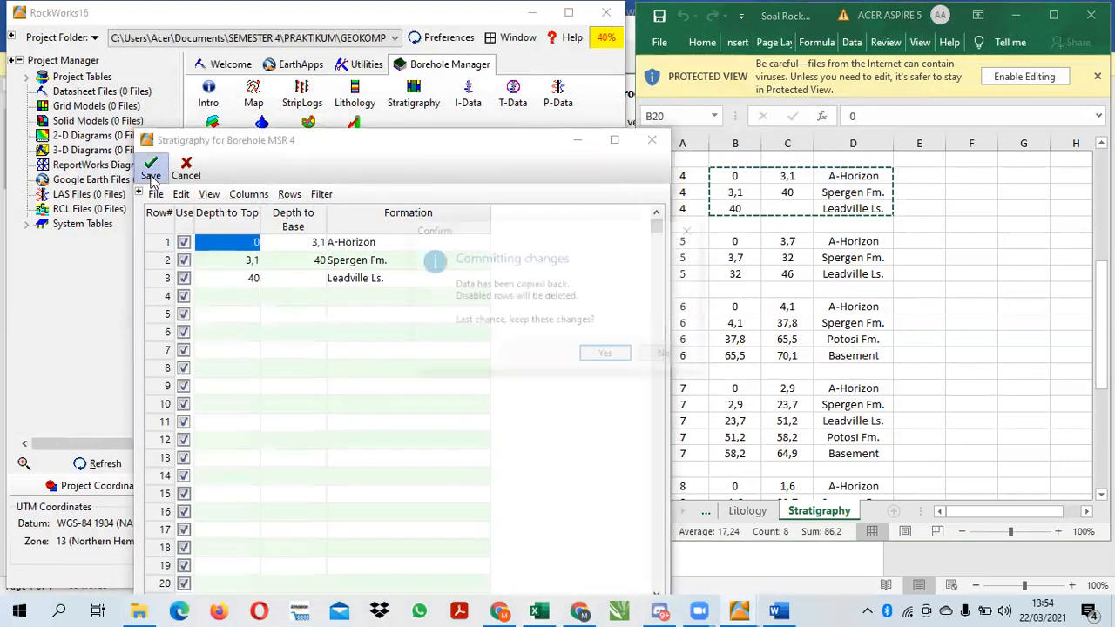
pyautogui.click(600, 359)
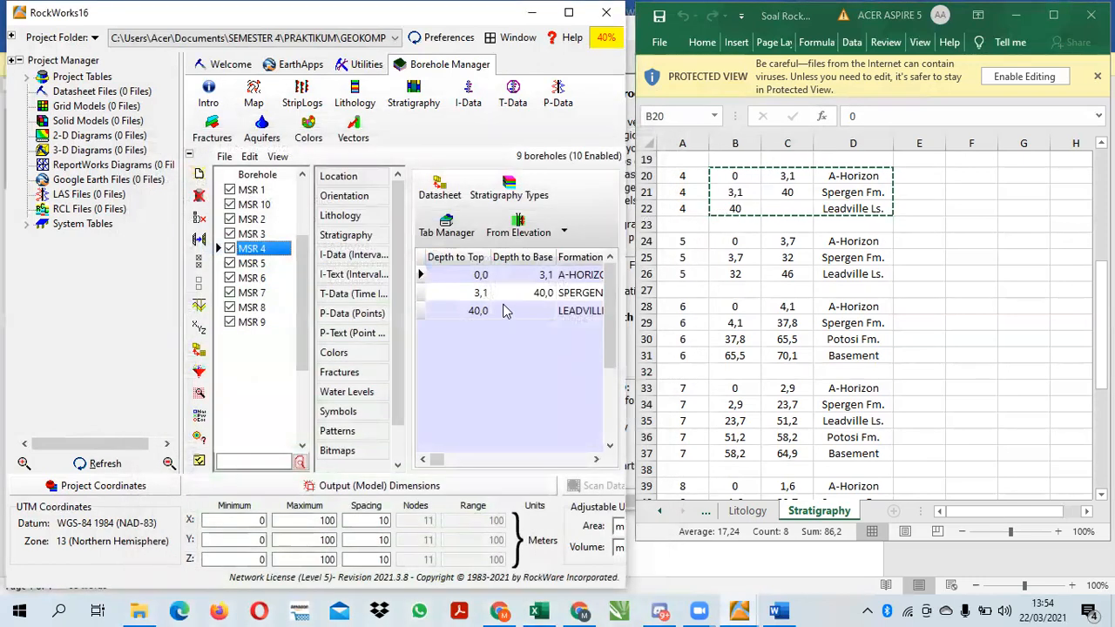
# Switch to borehole MSR 5's stratigraphy data
pyautogui.click(266, 266)
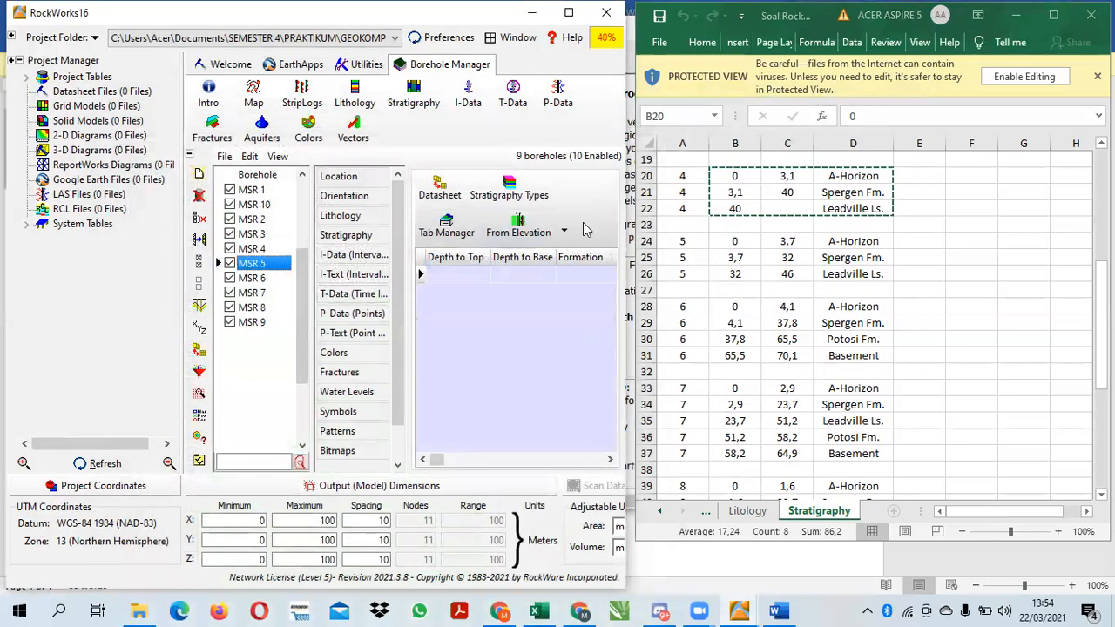
pyautogui.click(509, 187)
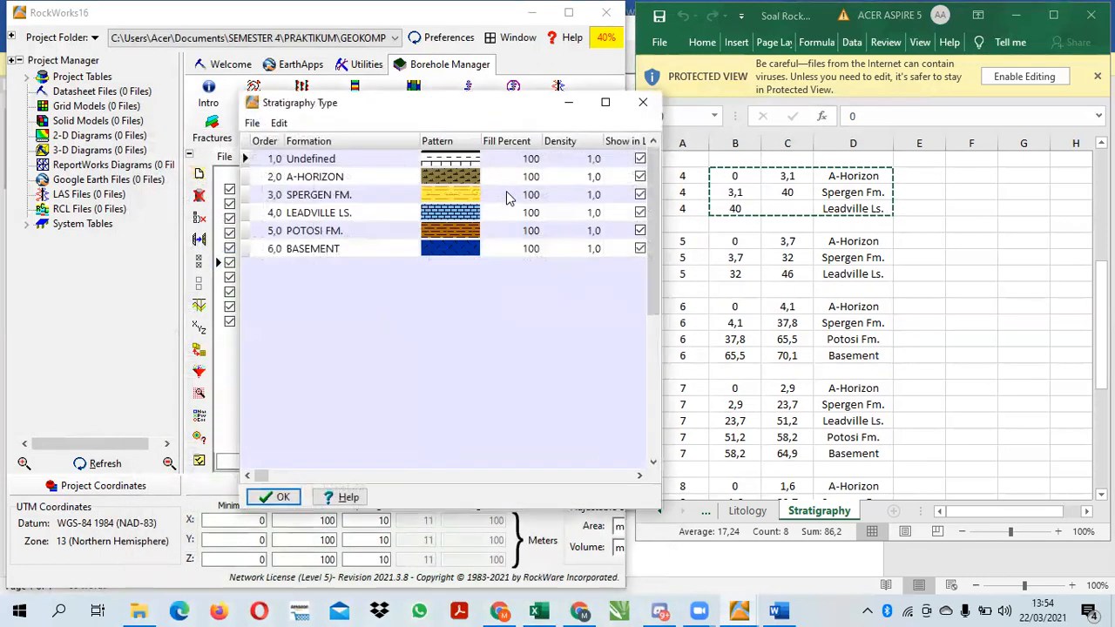
pyautogui.click(641, 106)
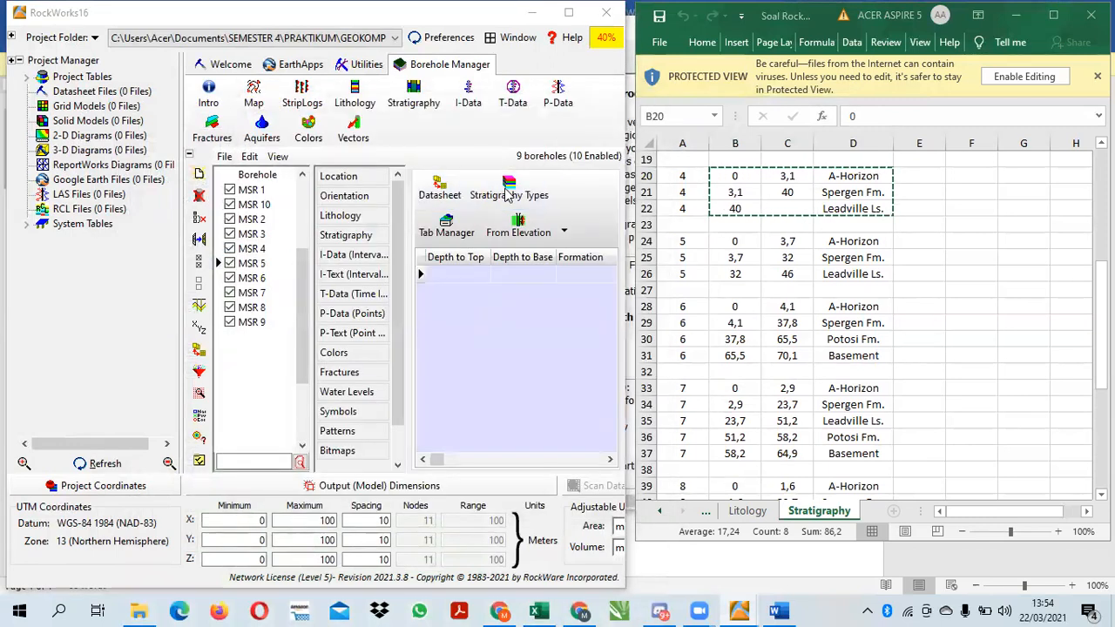
pyautogui.click(508, 193)
pyautogui.click(275, 497)
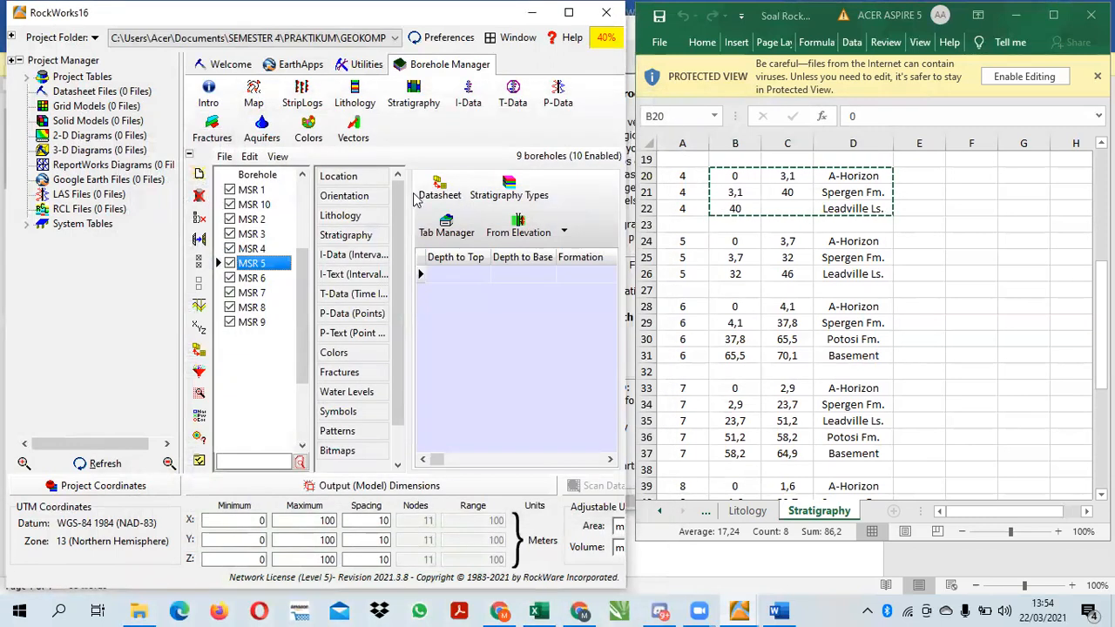
# Copy borehole 5's Stratigraphy rows, from A-Horizon at 0 to Leadville Ls. at 32, into MSR 5's stratigraphy datasheet and save it
pyautogui.click(440, 190)
pyautogui.click(710, 252)
pyautogui.moveTo(734, 242); pyautogui.dragTo(852, 283)
pyautogui.hotkey('ctrl', 'c')
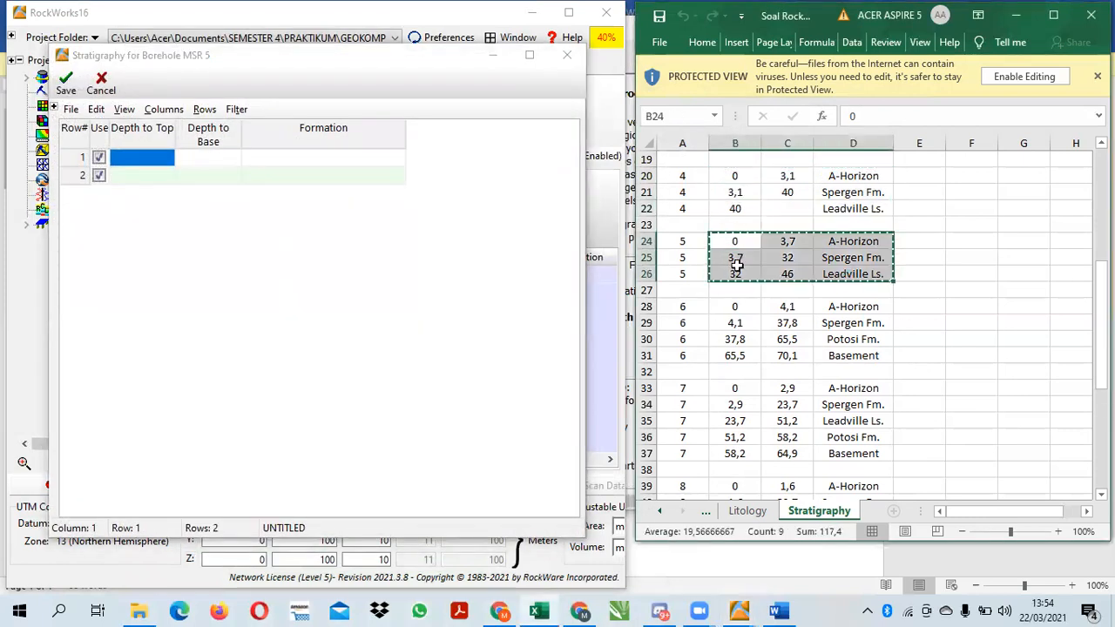
pyautogui.click(403, 258)
pyautogui.hotkey('ctrl', 'v')
pyautogui.click(63, 83)
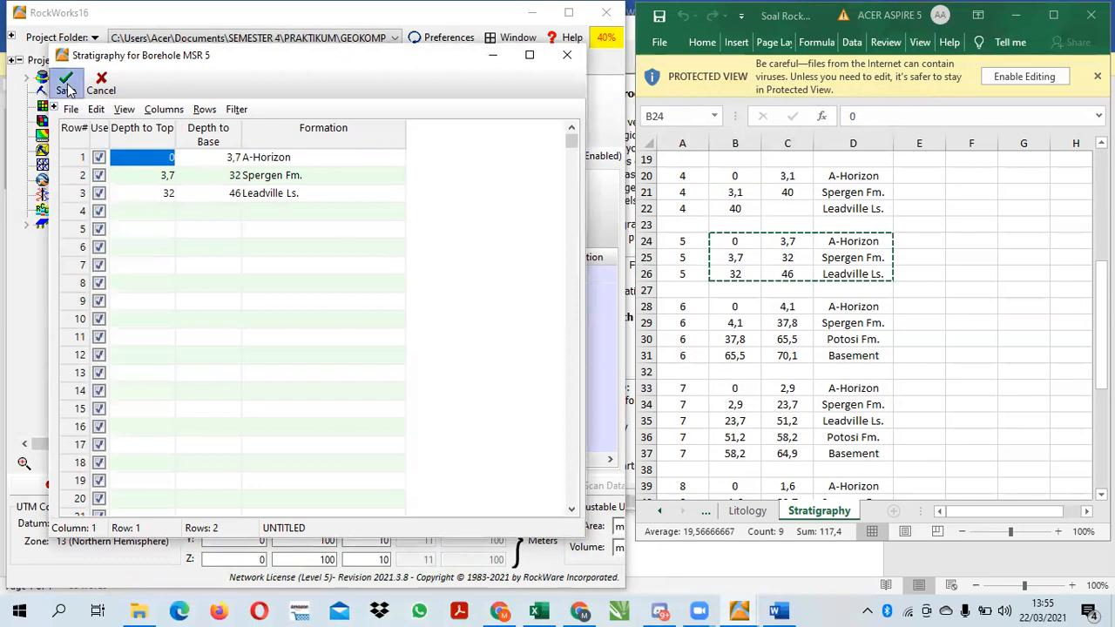
pyautogui.click(599, 356)
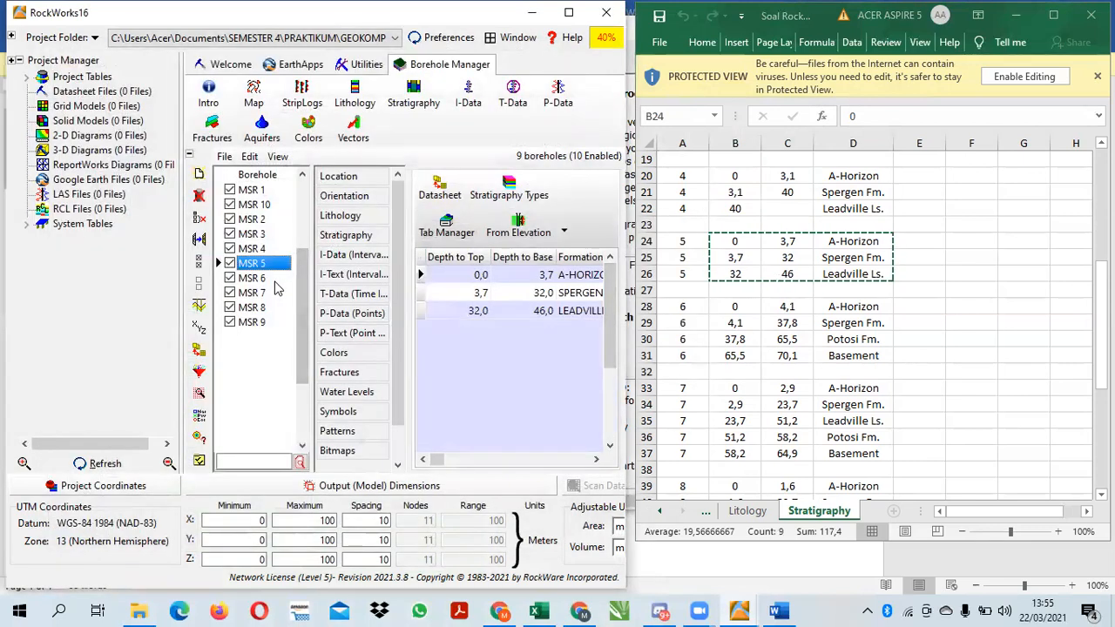
# Copy borehole 6's Stratigraphy rows, from A-Horizon at 0 to Basement at 65,5, into MSR 6's stratigraphy datasheet and save it
pyautogui.click(265, 279)
pyautogui.click(441, 195)
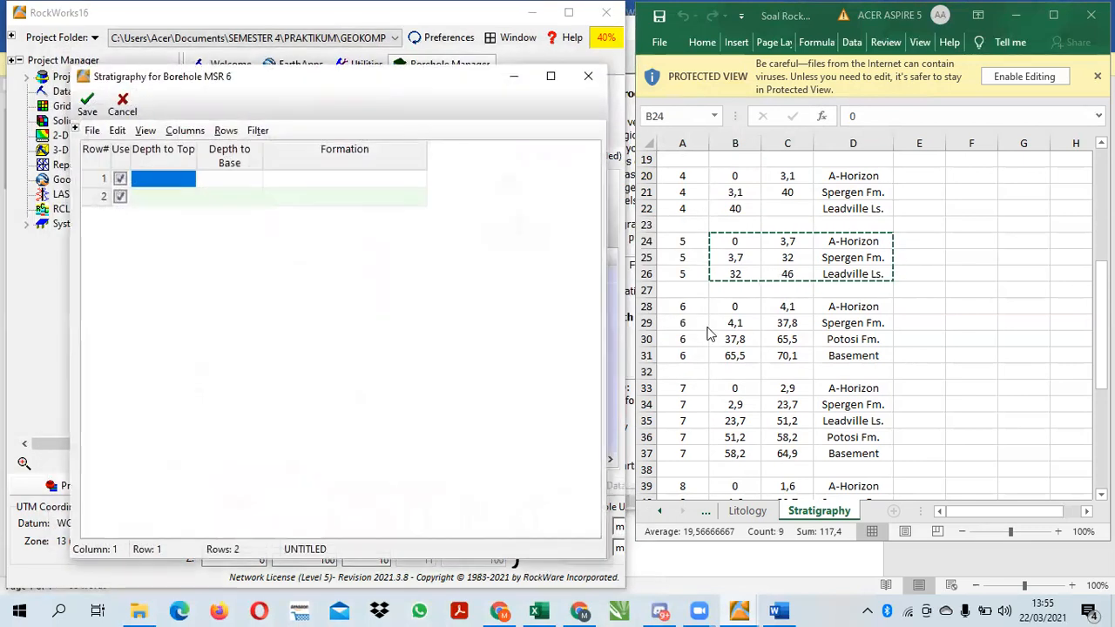
pyautogui.click(728, 308)
pyautogui.moveTo(746, 316)
pyautogui.mouseDown()
pyautogui.moveTo(837, 348)
pyautogui.moveTo(752, 304)
pyautogui.mouseUp()
pyautogui.moveTo(811, 330); pyautogui.dragTo(858, 357)
pyautogui.click(791, 311)
pyautogui.click(740, 308)
pyautogui.hotkey('ctrl', 'c')
pyautogui.click(427, 344)
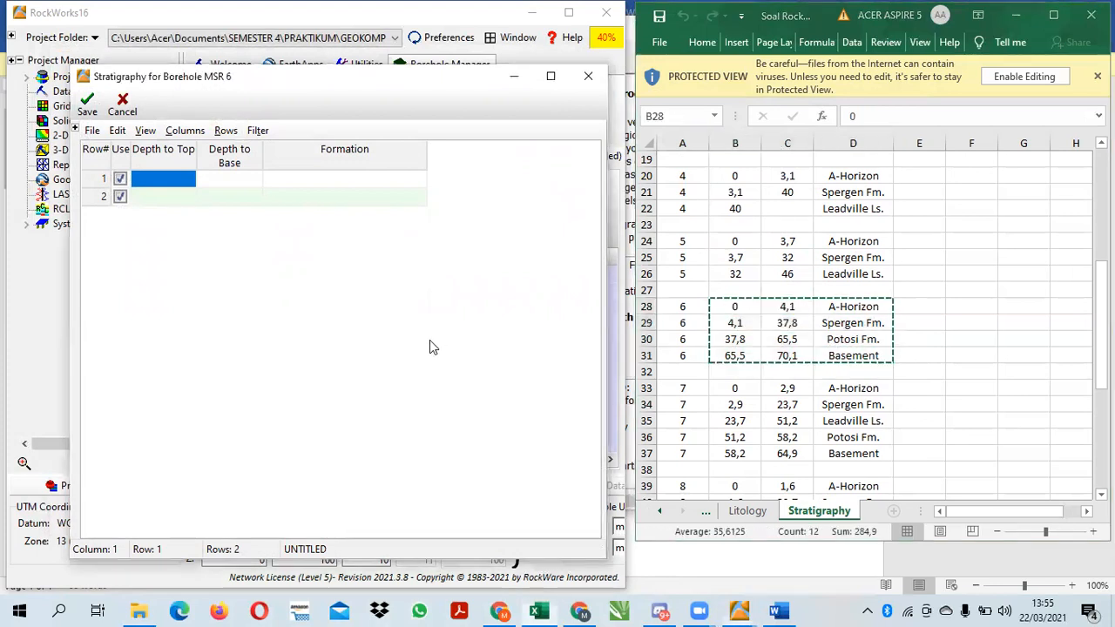
pyautogui.hotkey('ctrl', 'v')
pyautogui.click(75, 111)
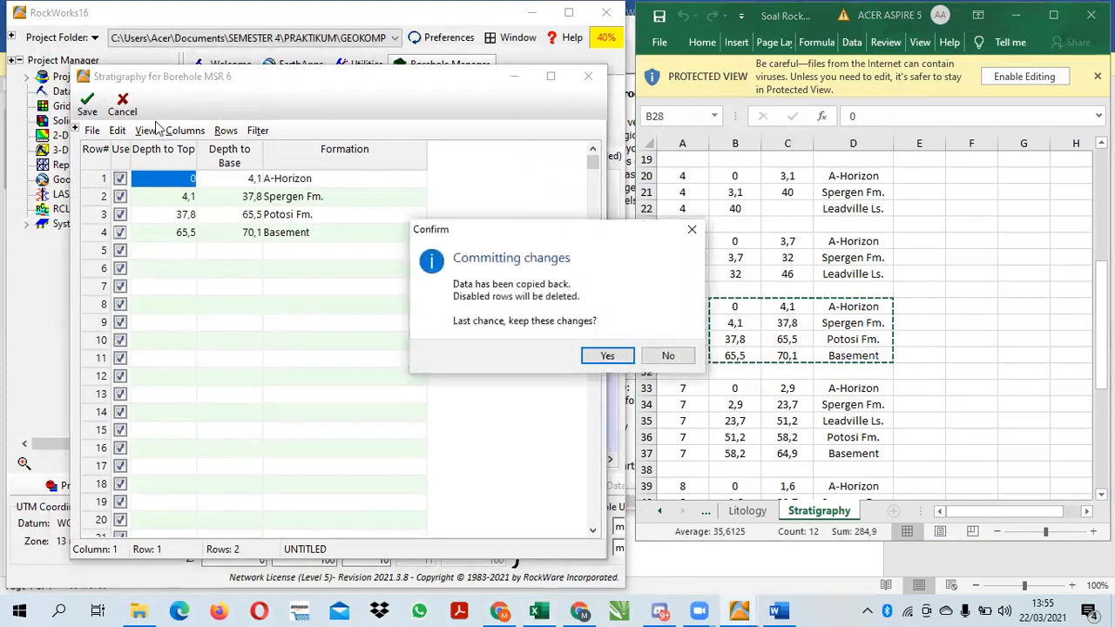
pyautogui.click(604, 355)
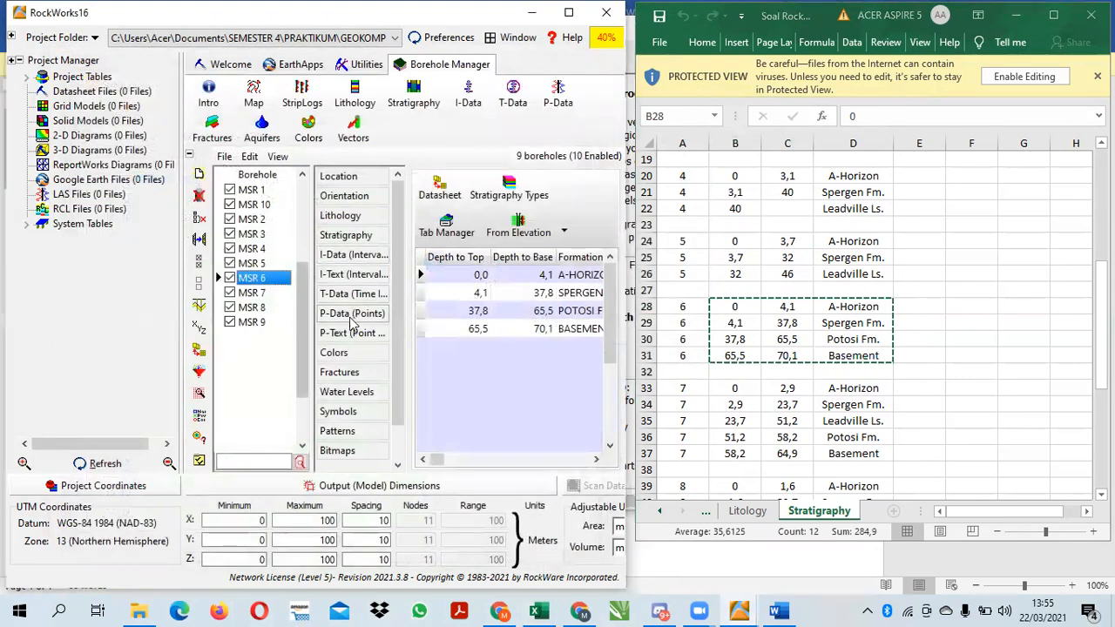
# Copy borehole 7's Stratigraphy rows, from A-Horizon at 0 to Basement at 58,2, into MSR 7's stratigraphy datasheet and save it
pyautogui.click(270, 293)
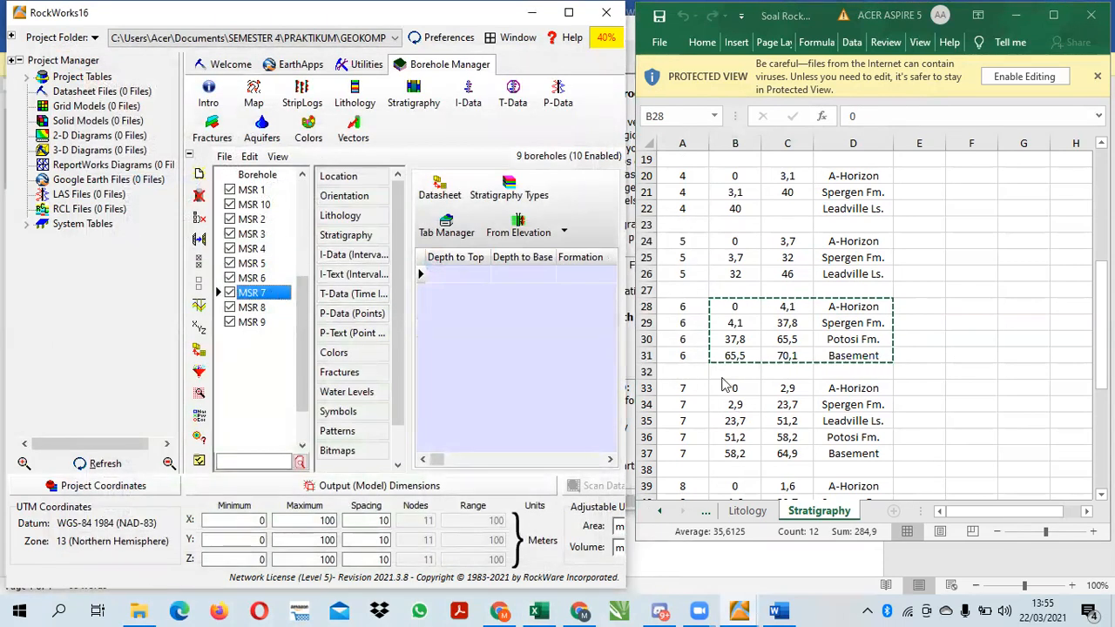
pyautogui.hotkey('alt', 'Tab')
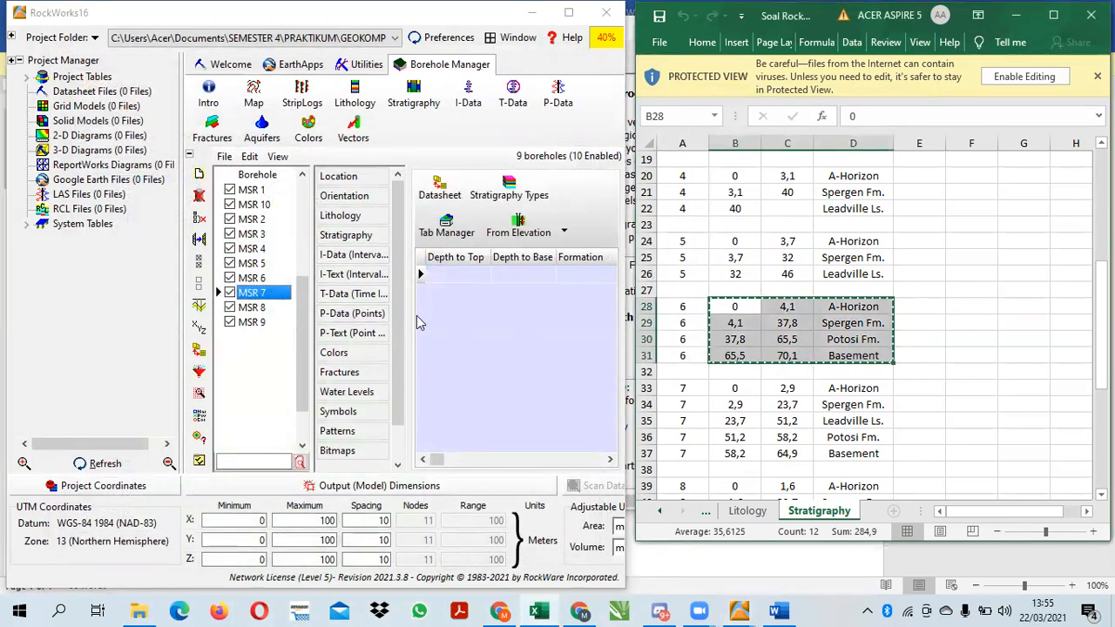
pyautogui.click(263, 279)
pyautogui.click(263, 294)
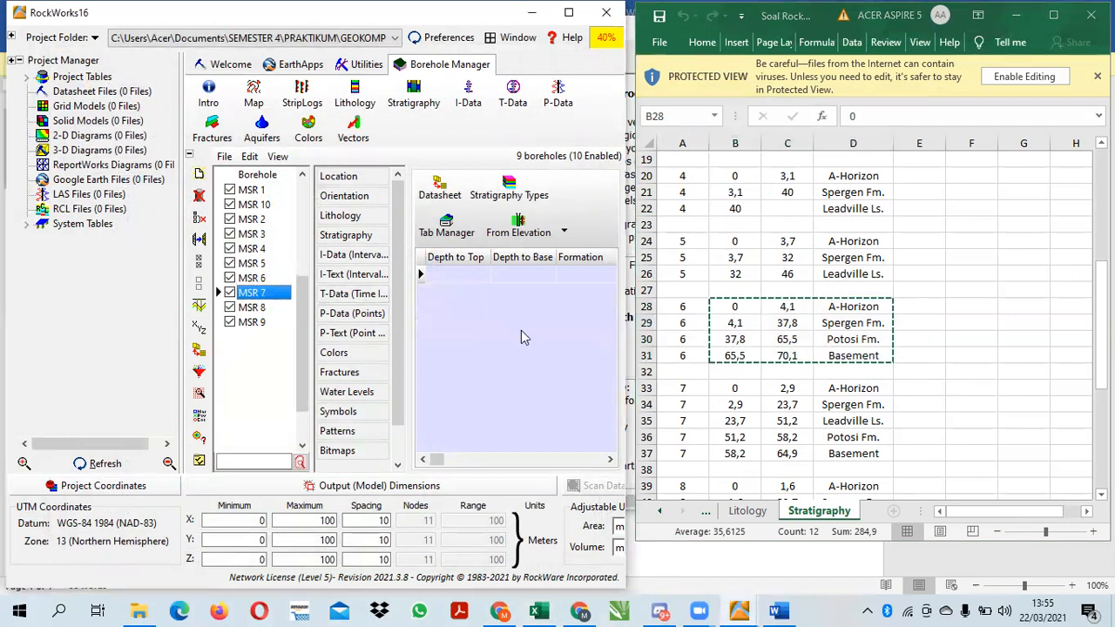
pyautogui.click(727, 387)
pyautogui.moveTo(746, 393); pyautogui.dragTo(849, 451)
pyautogui.hotkey('ctrl', 'c')
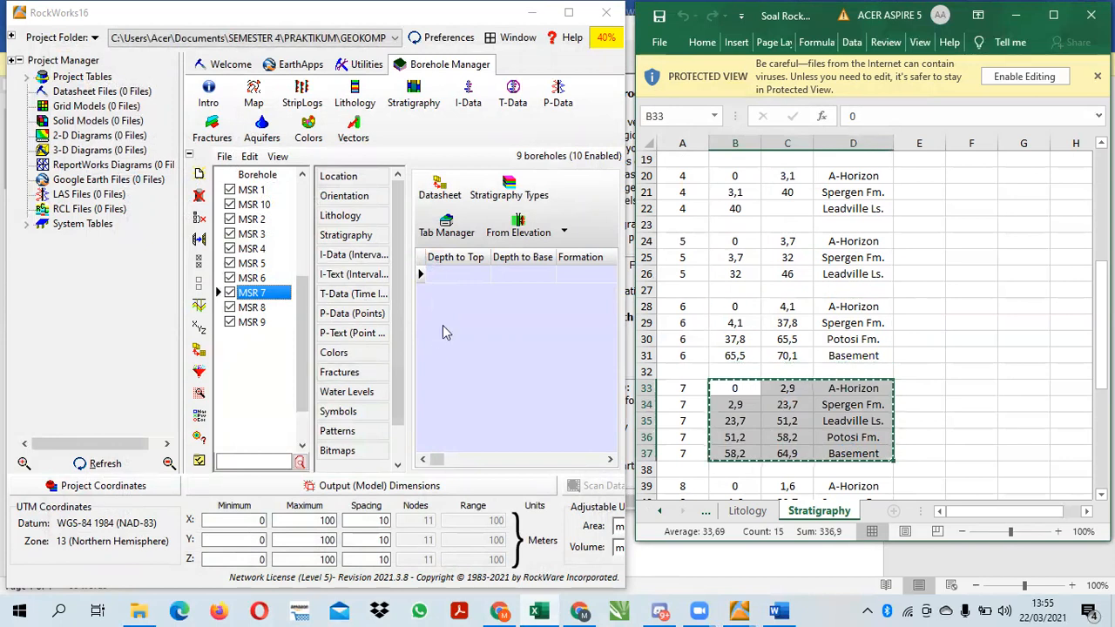
pyautogui.click(440, 185)
pyautogui.hotkey('ctrl', 'v')
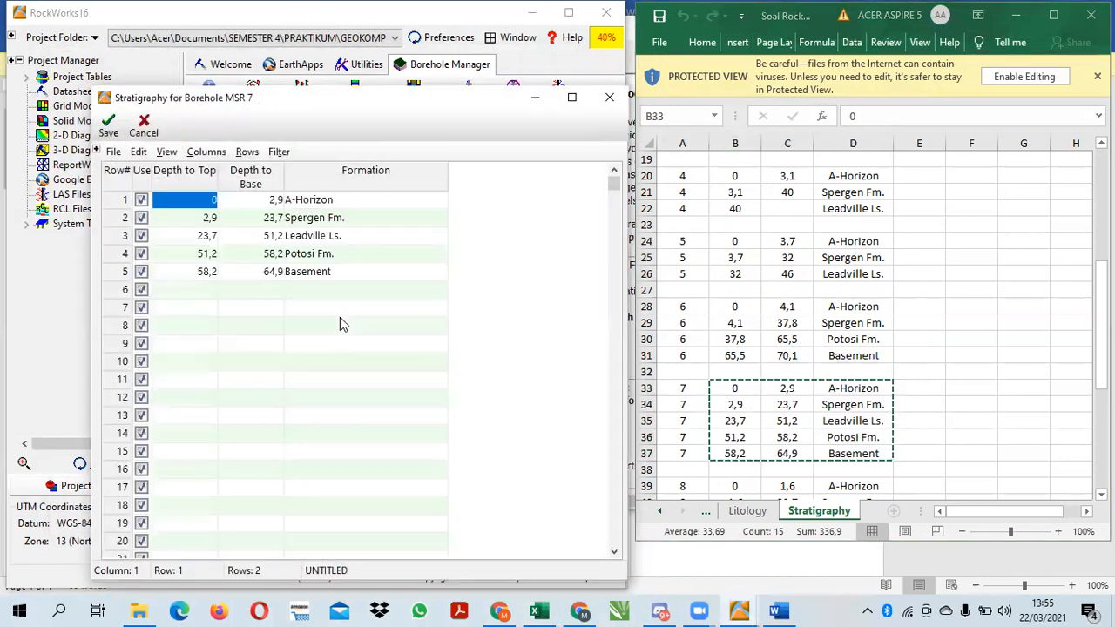
pyautogui.click(108, 126)
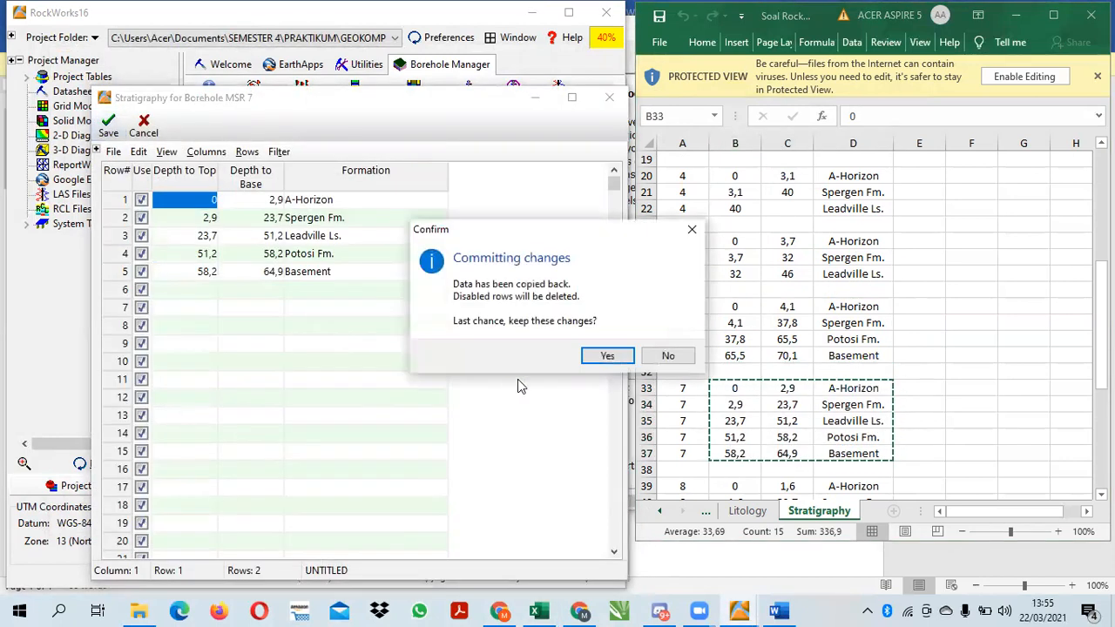
pyautogui.click(607, 357)
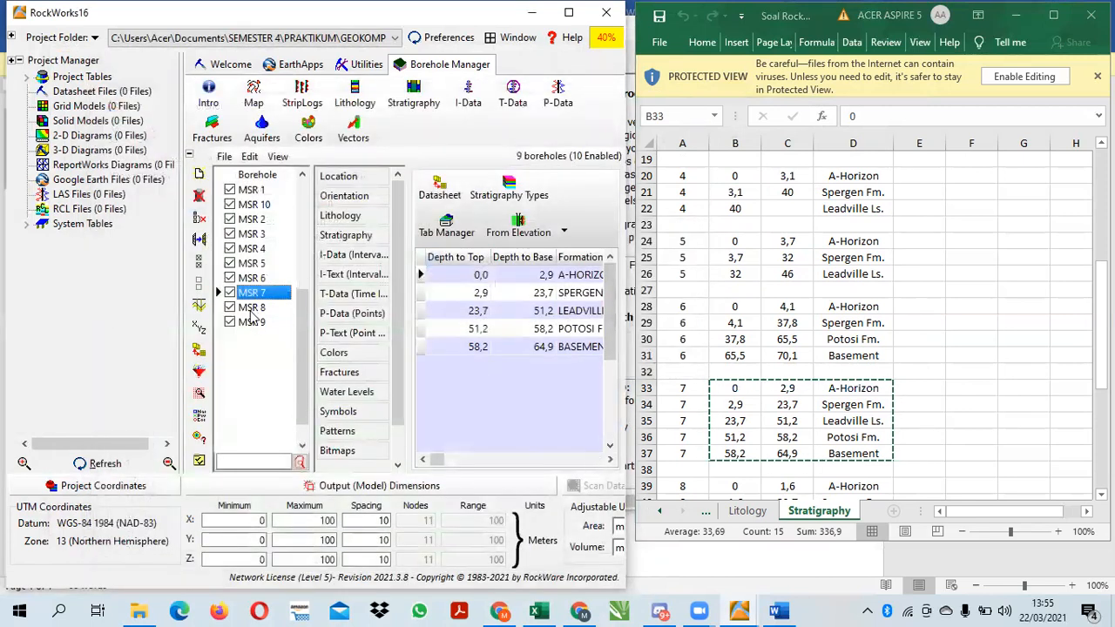
# Copy borehole 8's Stratigraphy rows, from A-Horizon at 0 to Basement at 54,3, into MSR 8's stratigraphy datasheet and save it
pyautogui.click(251, 308)
pyautogui.click(440, 187)
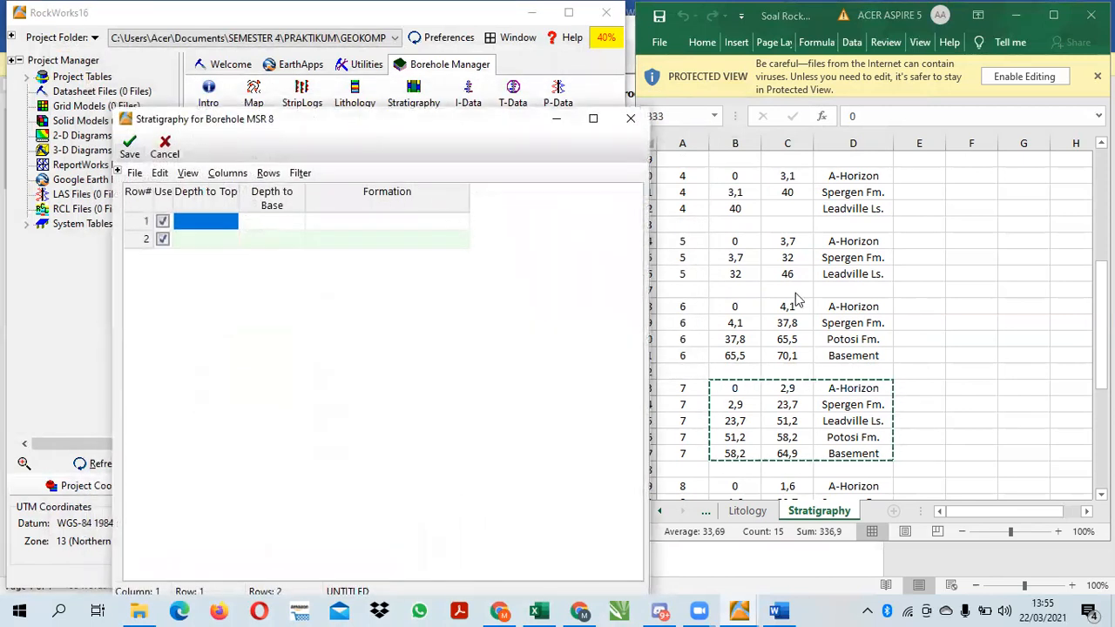
pyautogui.click(1100, 325)
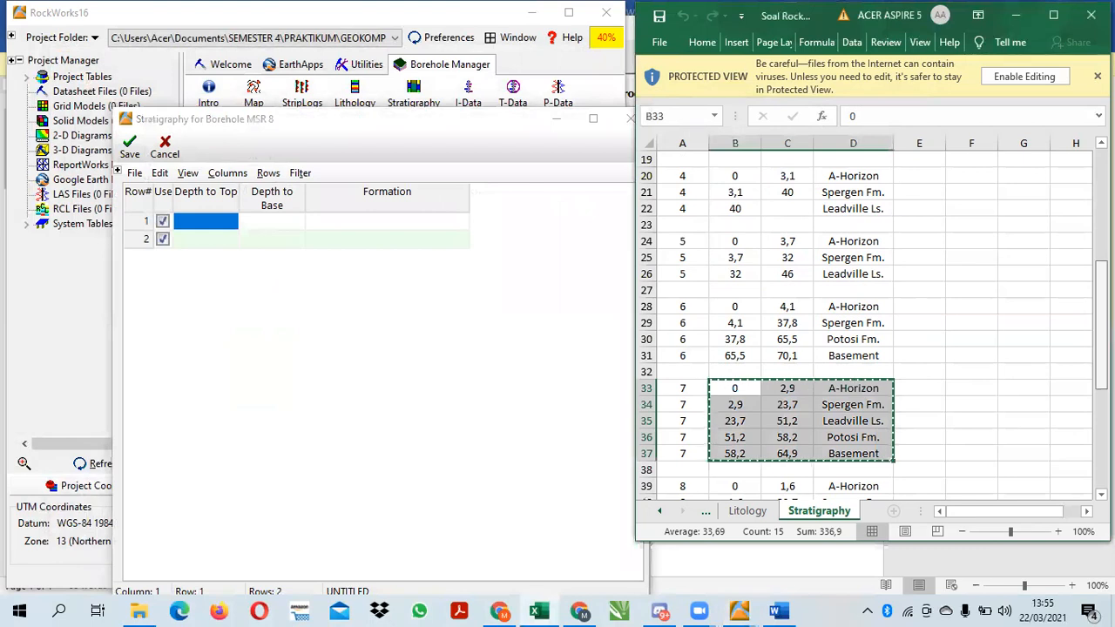
pyautogui.moveTo(1101, 324); pyautogui.dragTo(1101, 383)
pyautogui.scroll(-3, 862, 322)
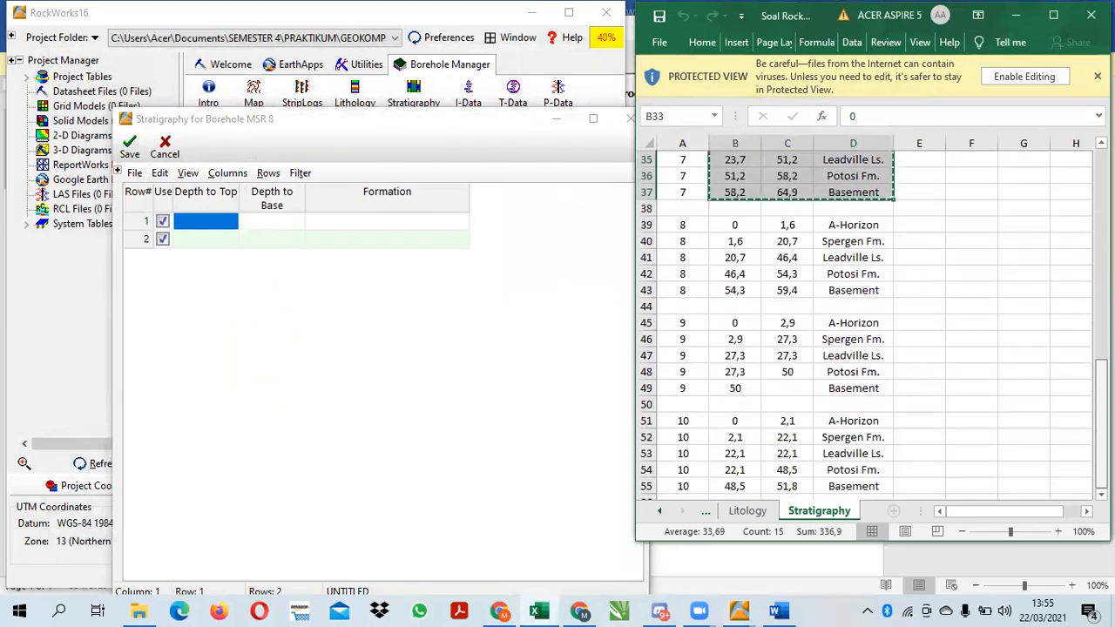
pyautogui.moveTo(734, 224); pyautogui.dragTo(860, 294)
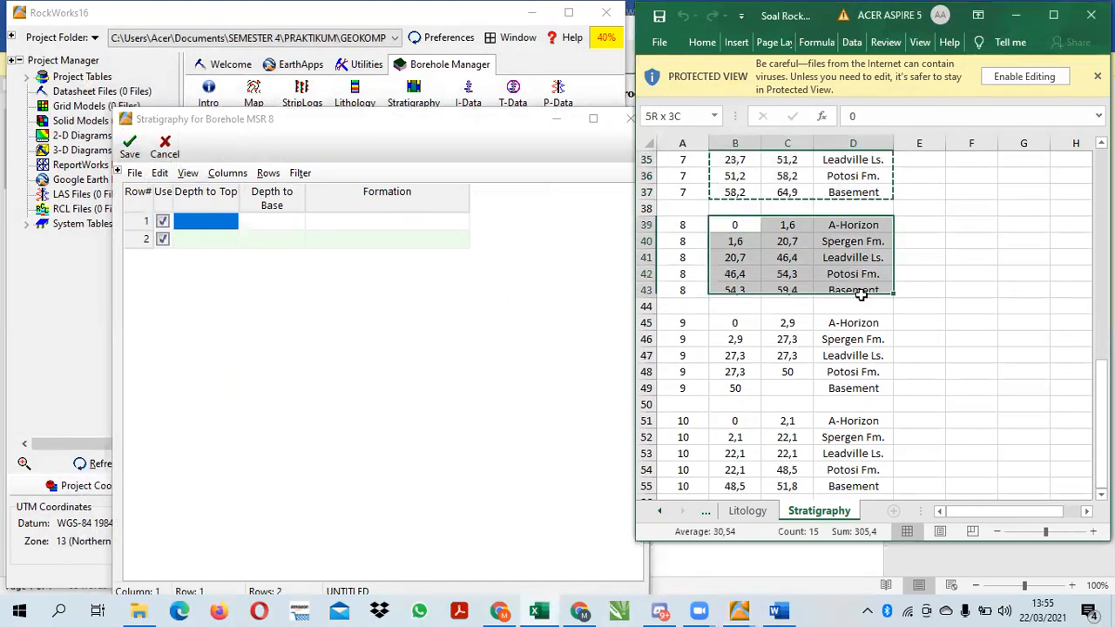
pyautogui.hotkey('ctrl', 'v')
pyautogui.click(129, 146)
pyautogui.click(607, 355)
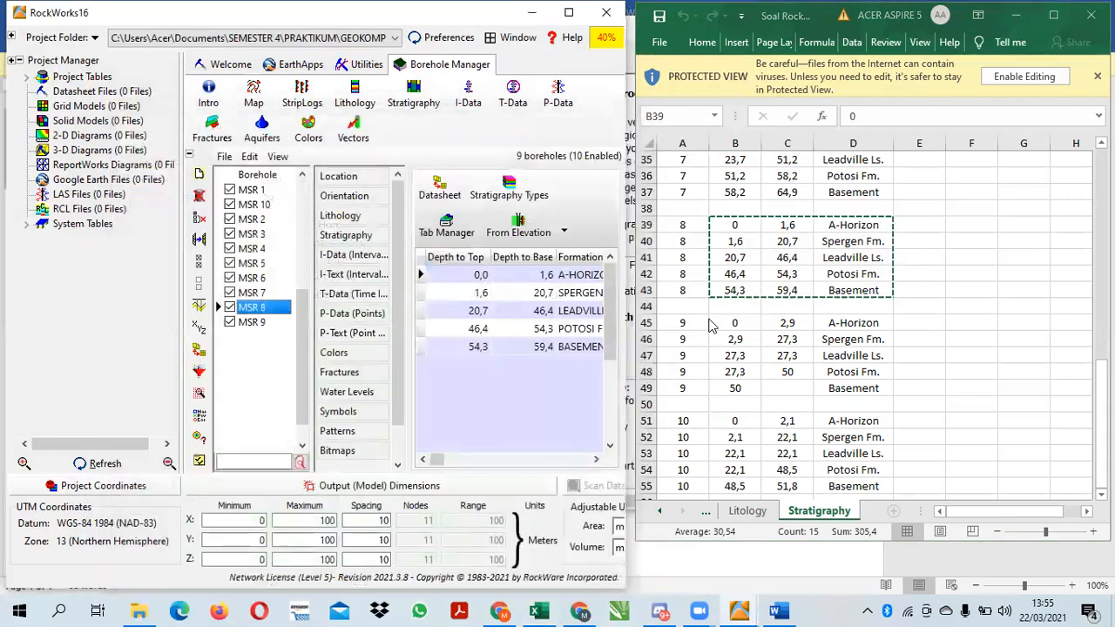
# Copy borehole 9's Stratigraphy rows, from A-Horizon at 0 to Basement at 50, into MSR 9's stratigraphy datasheet and save it
pyautogui.click(736, 323)
pyautogui.moveTo(753, 327); pyautogui.dragTo(851, 386)
pyautogui.hotkey('ctrl', 'c')
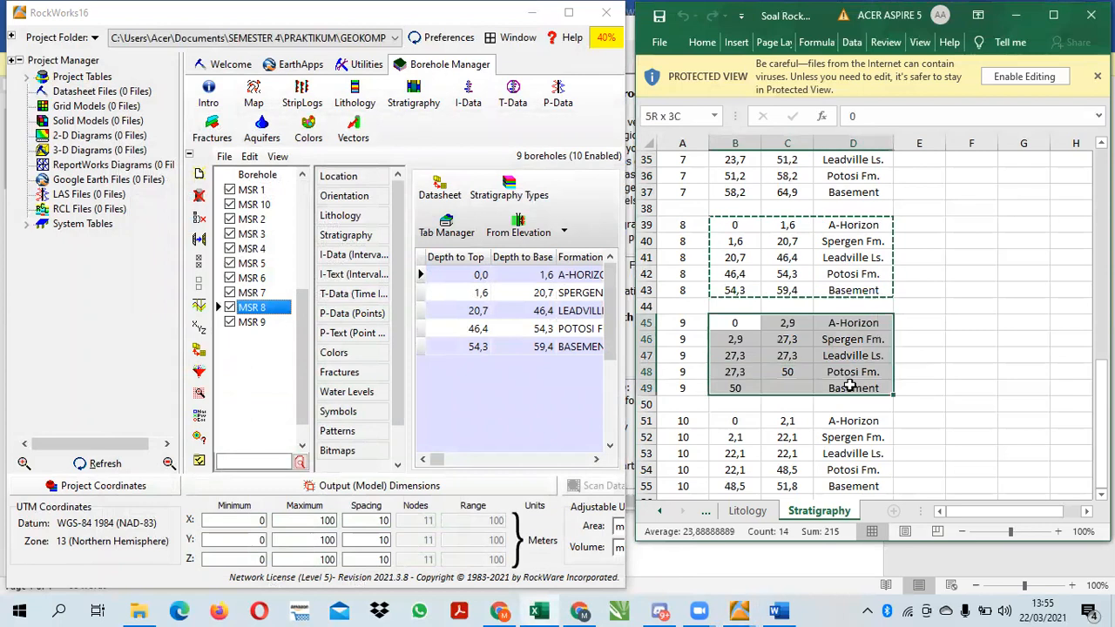
pyautogui.click(269, 326)
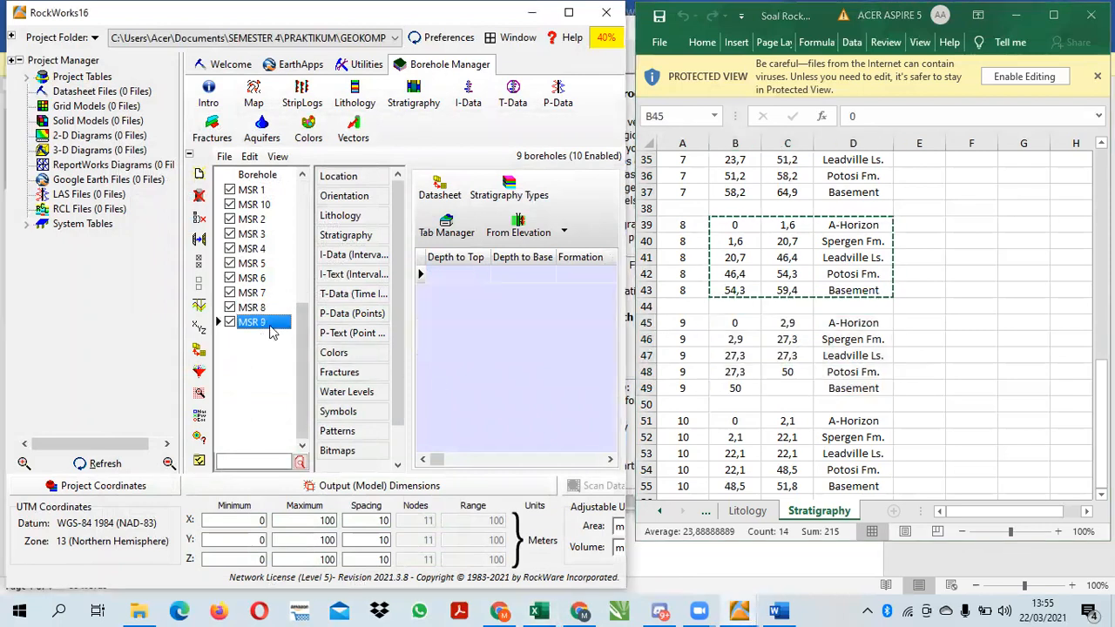
pyautogui.click(438, 190)
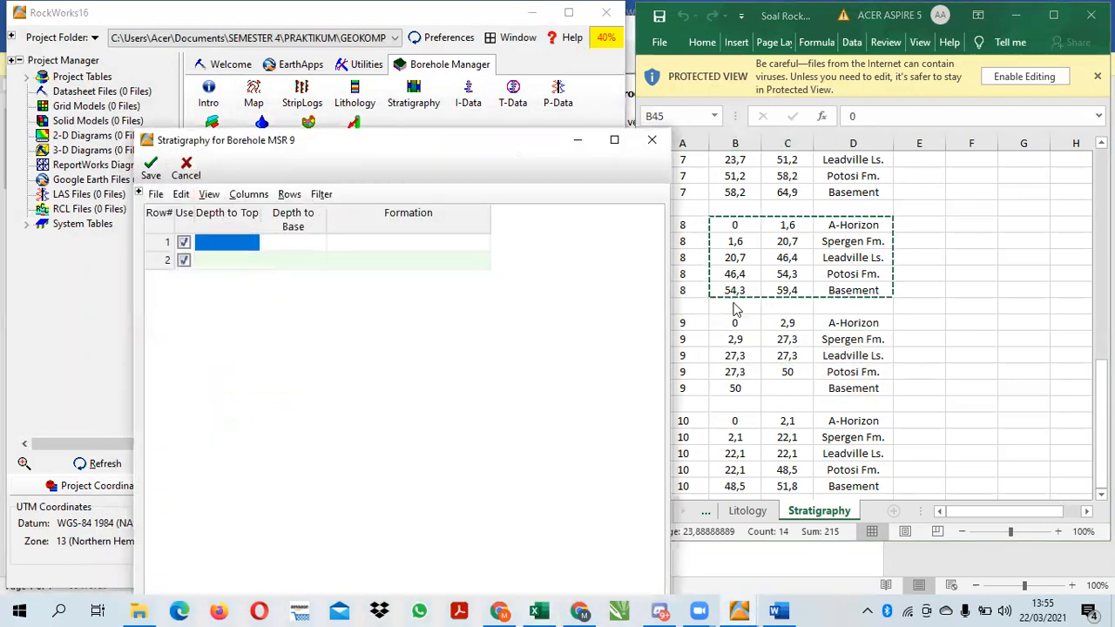
pyautogui.click(737, 323)
pyautogui.moveTo(736, 323); pyautogui.dragTo(872, 387)
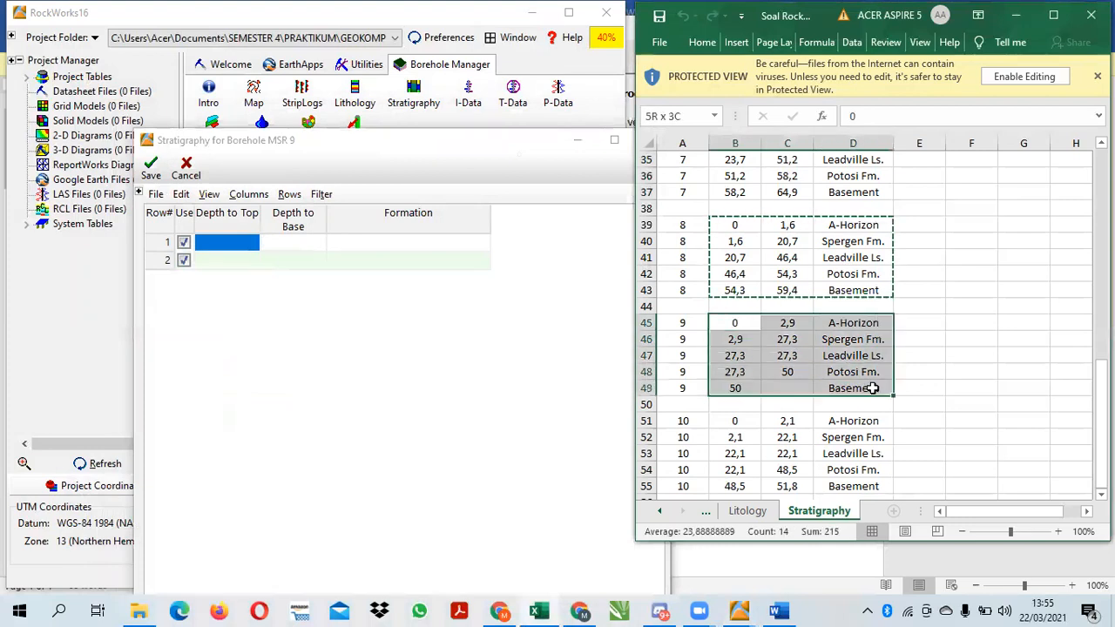
pyautogui.hotkey('ctrl', 'v')
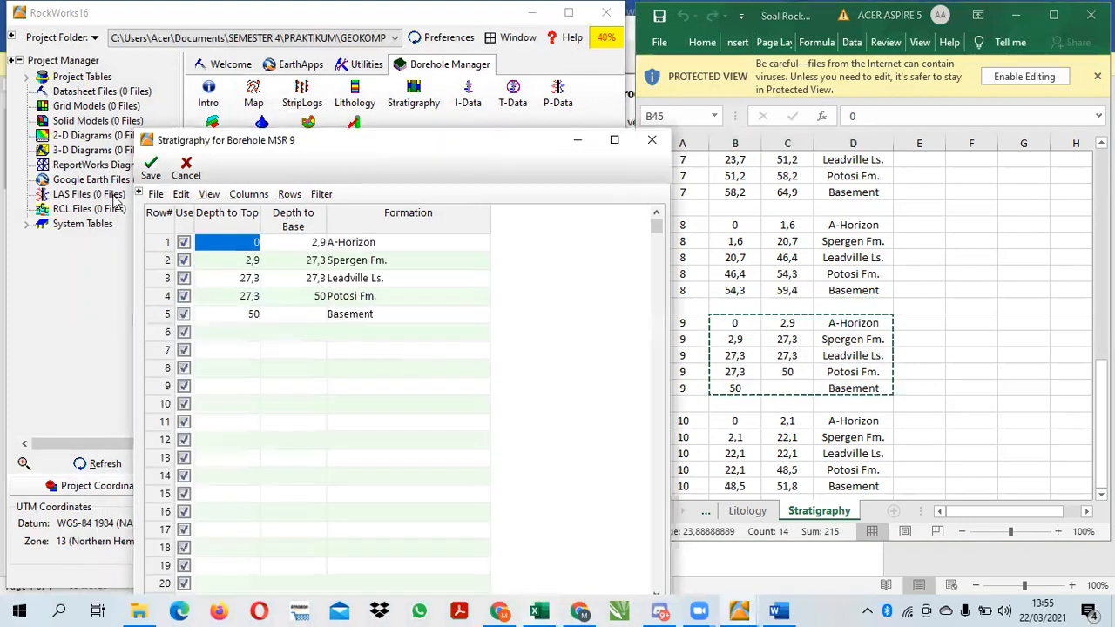
pyautogui.click(151, 167)
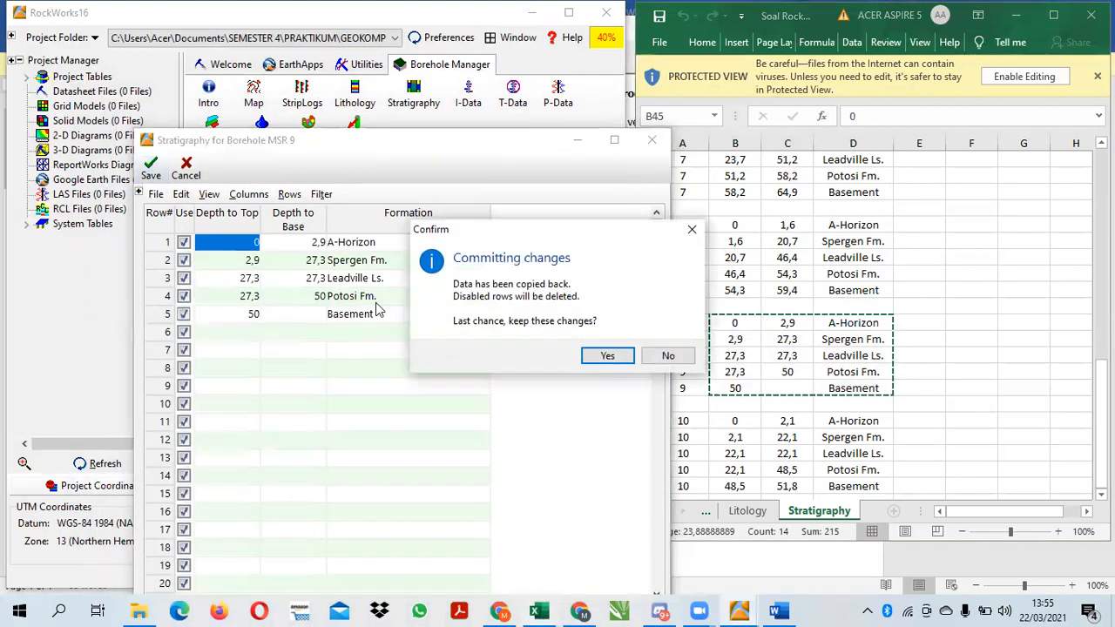
pyautogui.click(599, 361)
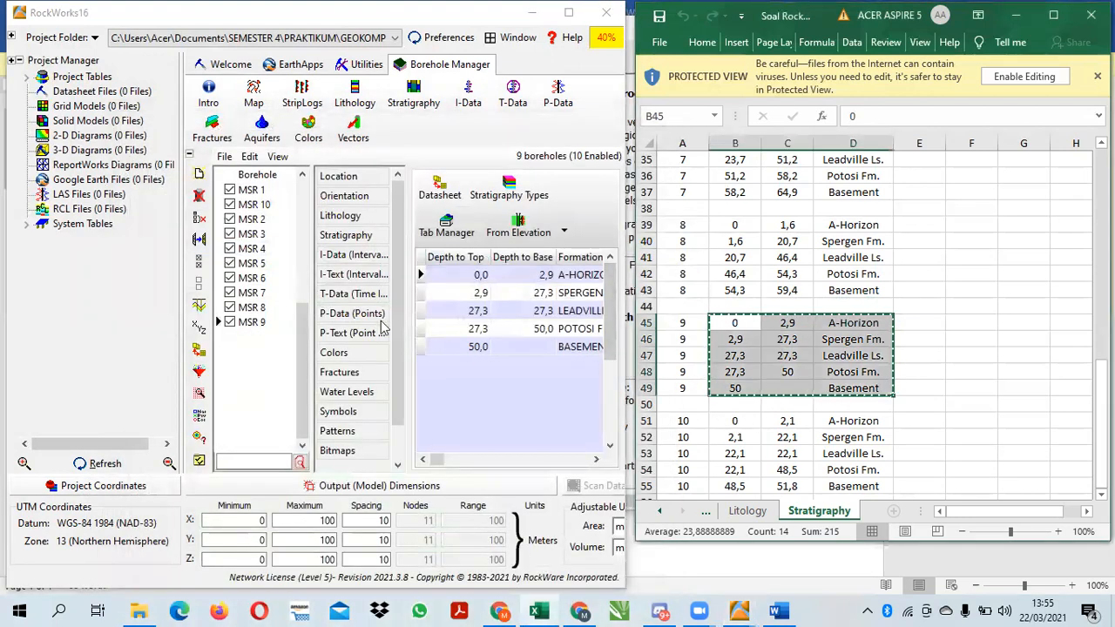
# Copy borehole 10's Stratigraphy rows, from A-Horizon at 0 to Basement at 48,5, into MSR 10's stratigraphy datasheet and save it
pyautogui.click(250, 205)
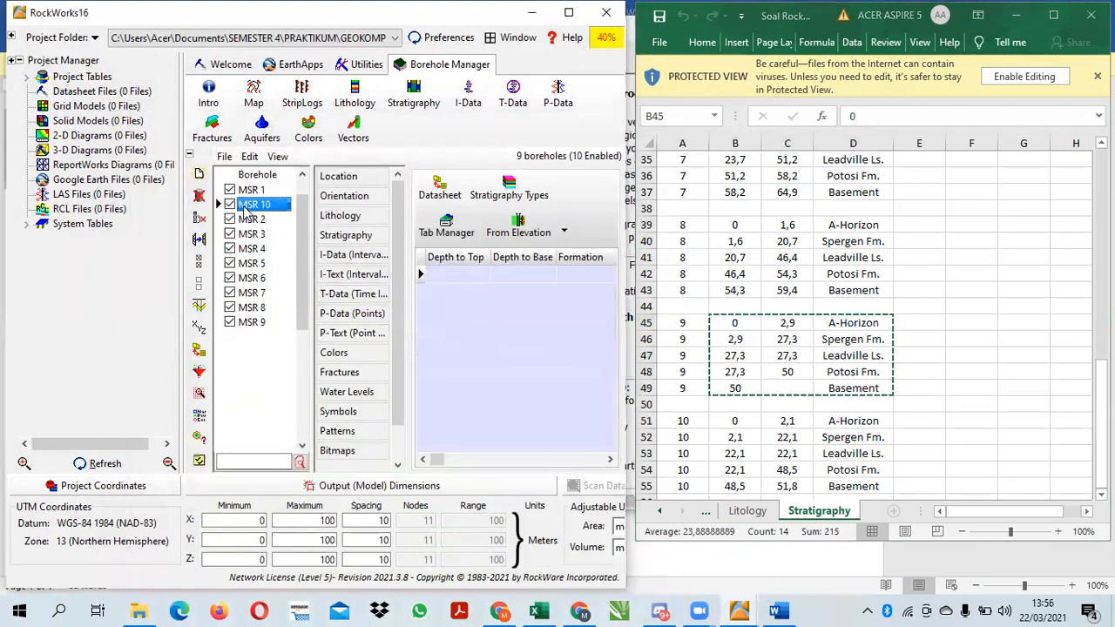
pyautogui.click(438, 187)
pyautogui.click(736, 420)
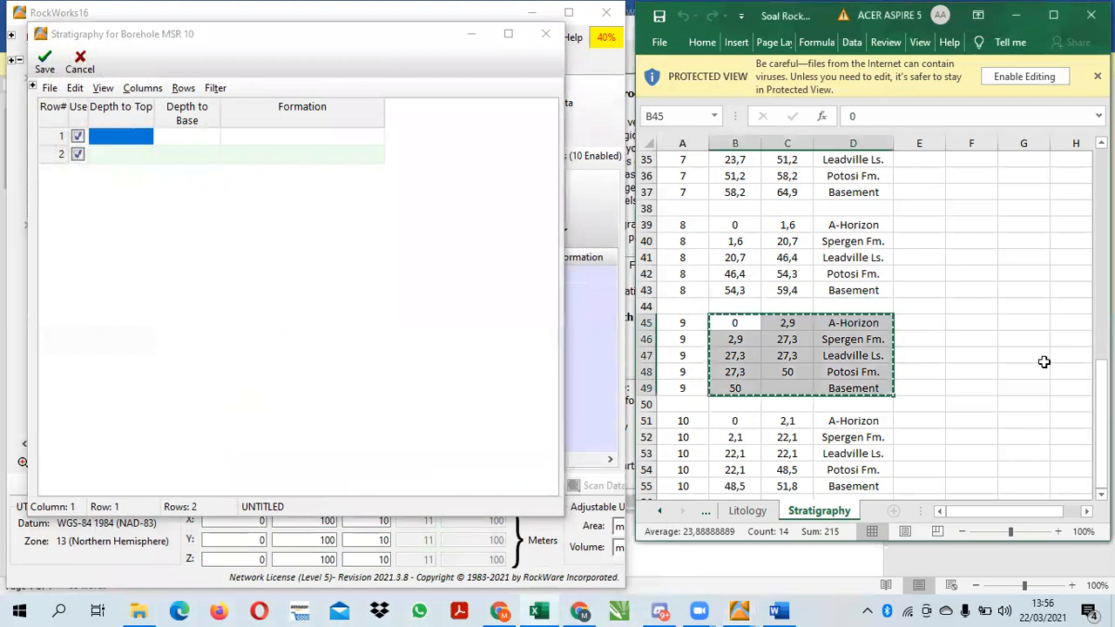
pyautogui.click(747, 433)
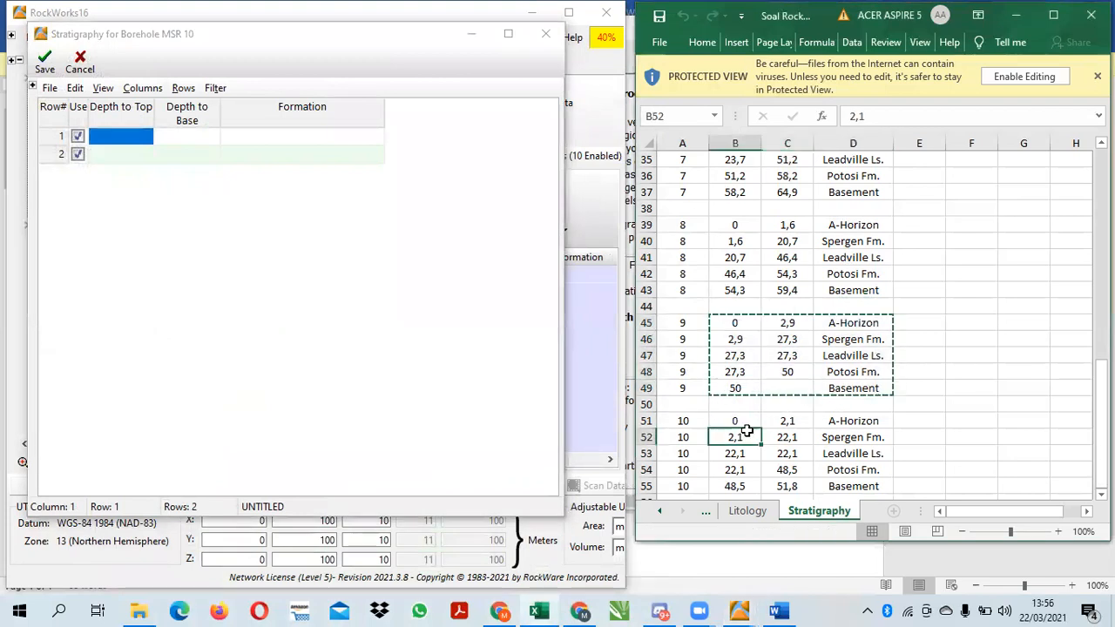
pyautogui.moveTo(732, 420); pyautogui.dragTo(862, 484)
pyautogui.hotkey('ctrl', 'c')
pyautogui.hotkey('ctrl', 'v')
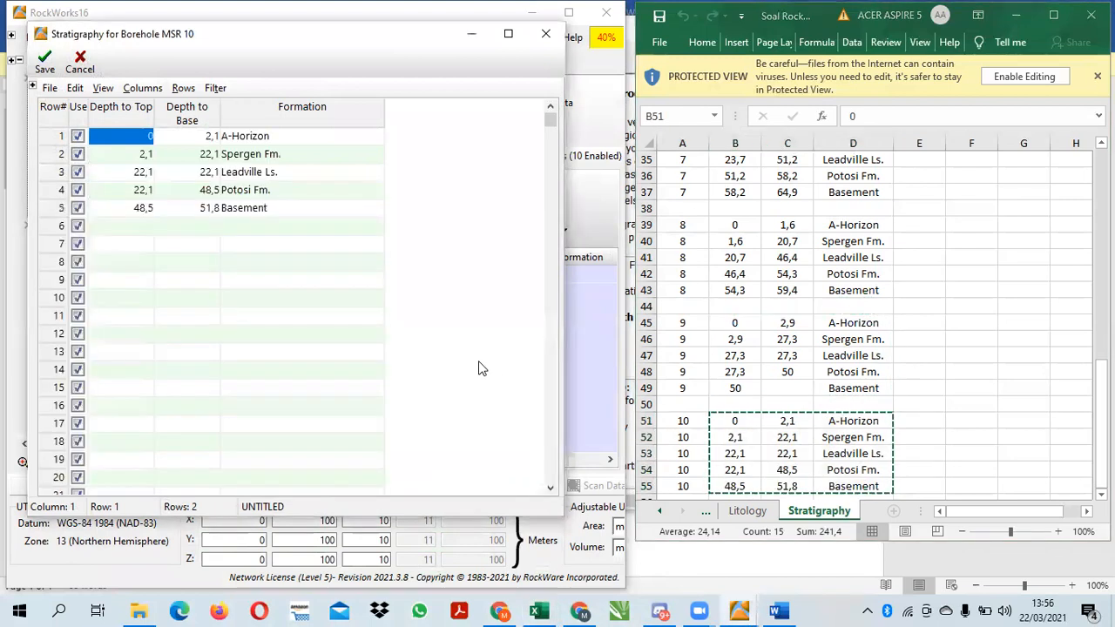
pyautogui.click(44, 59)
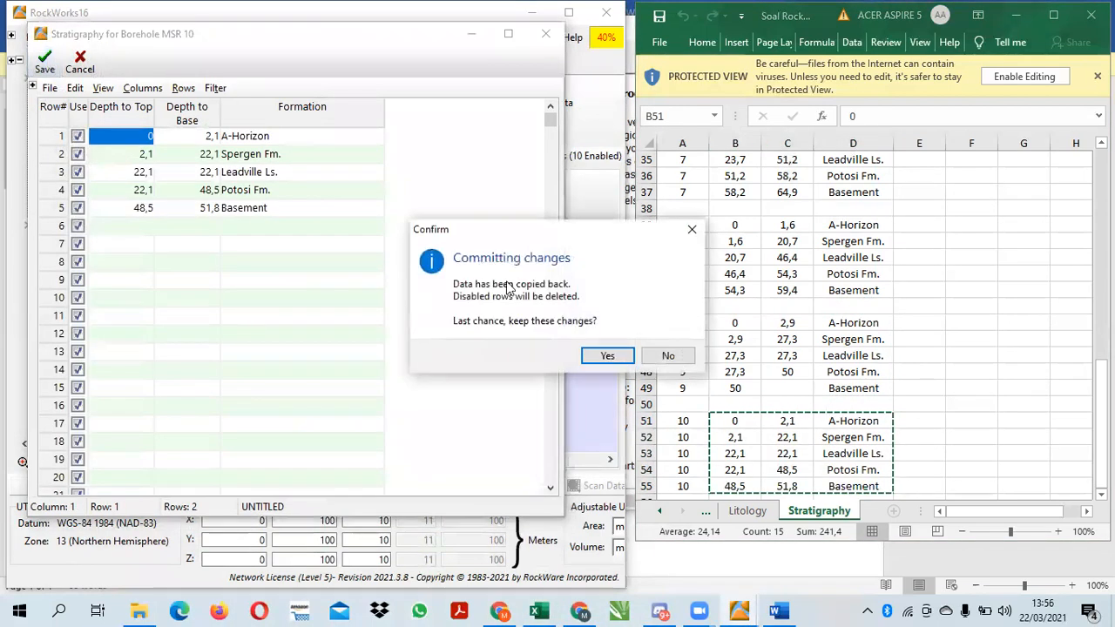
pyautogui.click(601, 355)
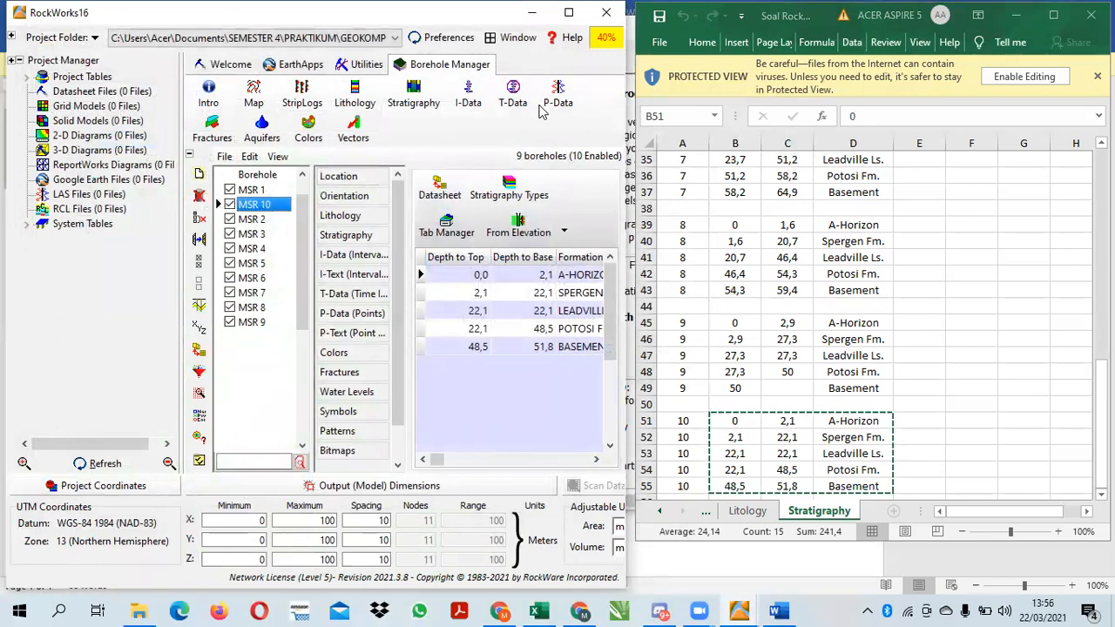
# Maximize the RockWorks window and scan the enabled boreholes to set the project's output model dimensions
pyautogui.click(569, 13)
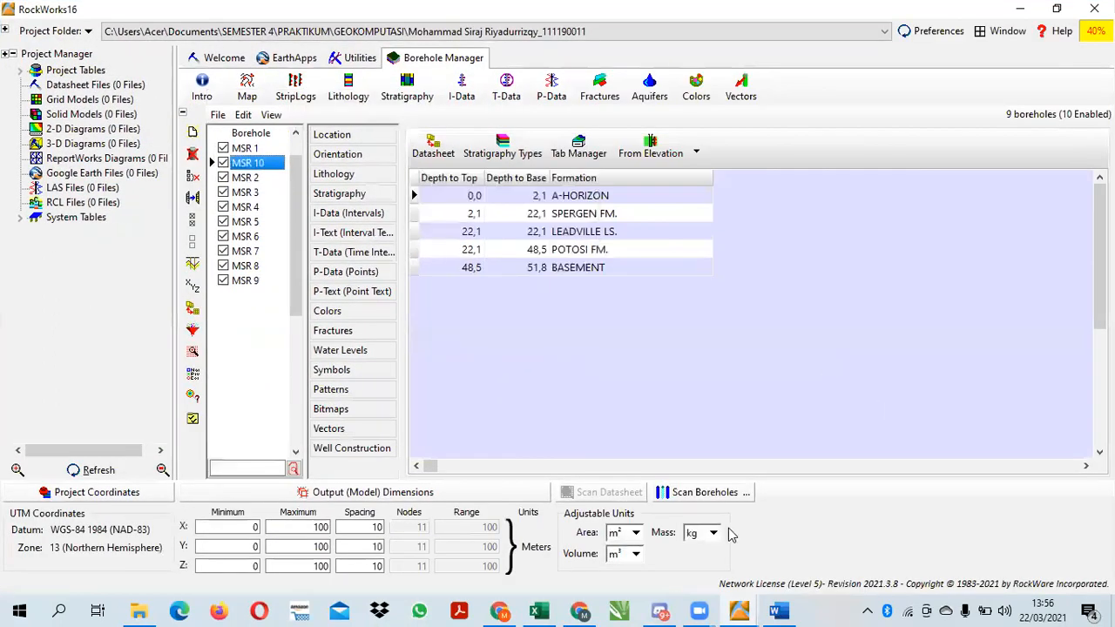
pyautogui.click(680, 496)
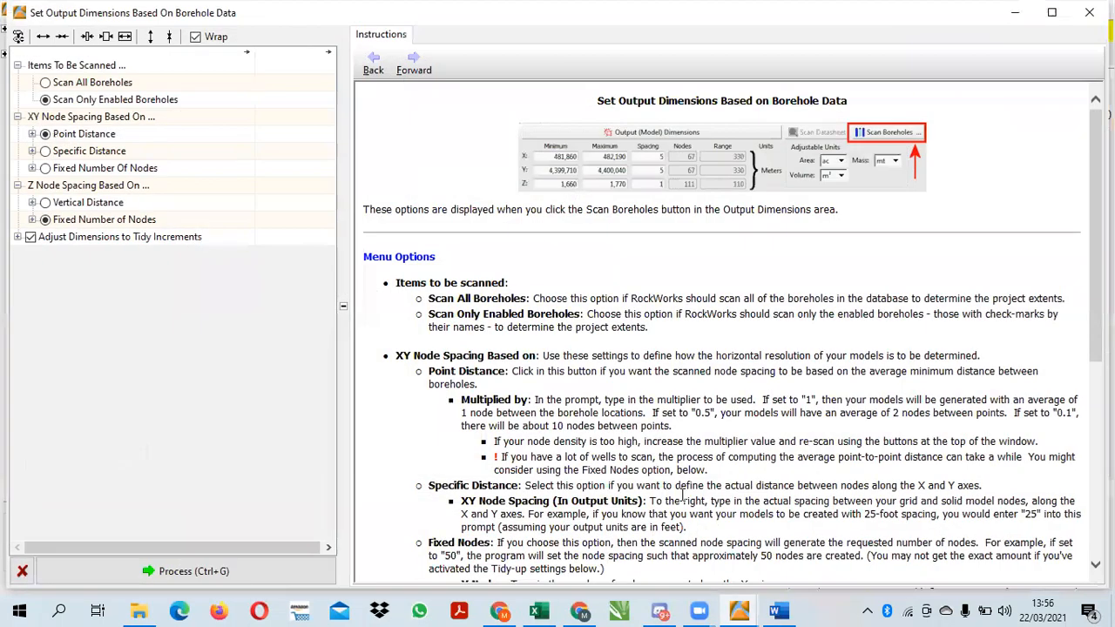
pyautogui.click(80, 83)
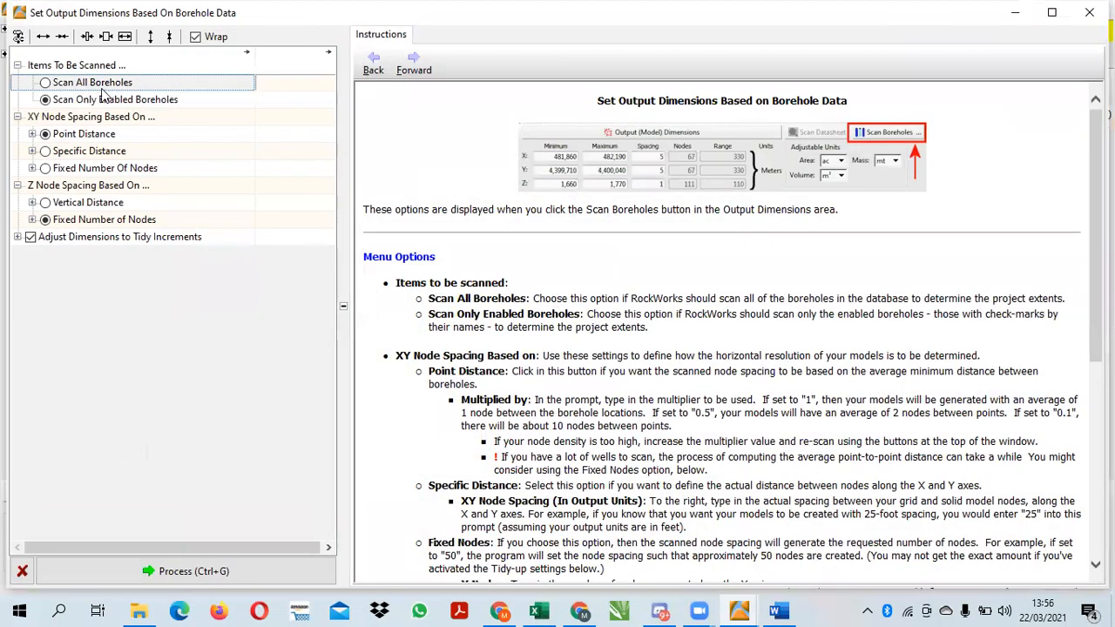
pyautogui.click(211, 572)
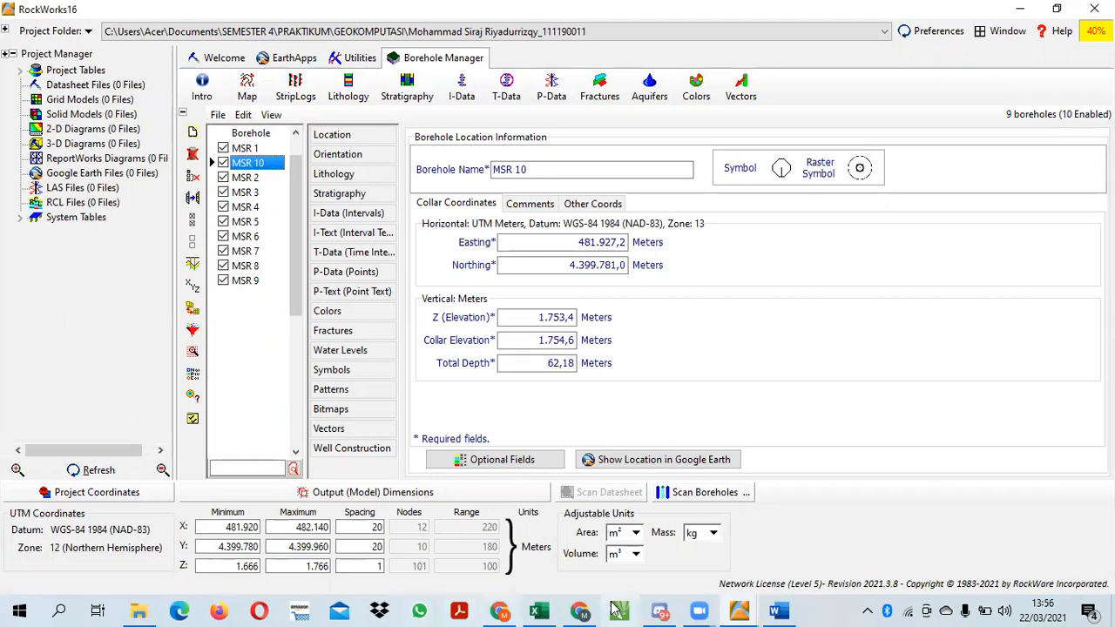
# Check the first required output, 2D Single Log, in the Word assignment document and return to RockWorks
pyautogui.click(778, 610)
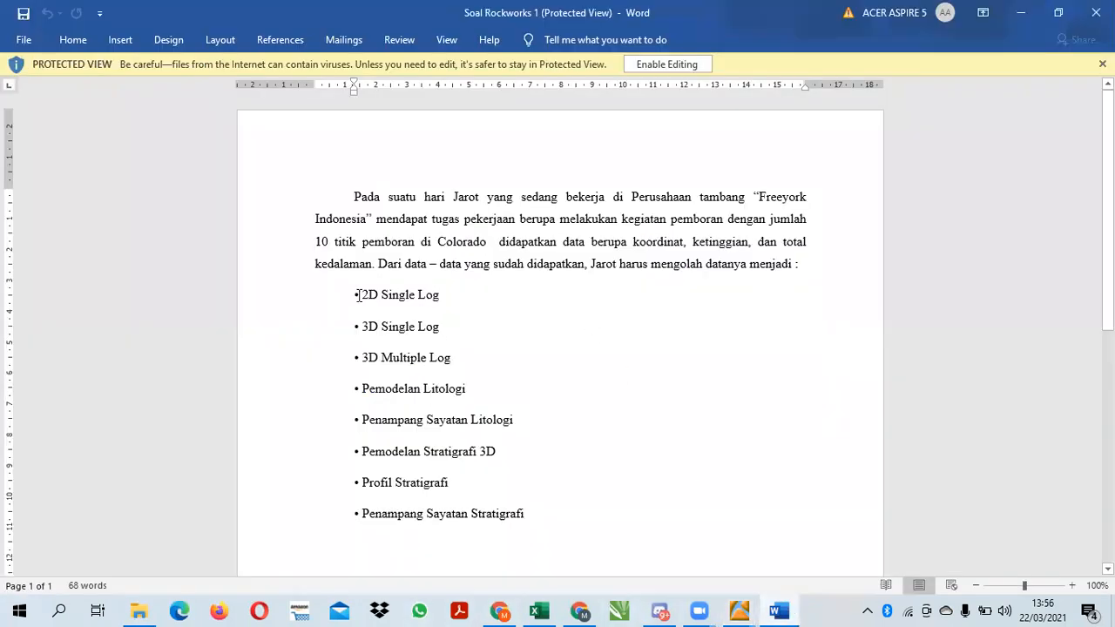
pyautogui.moveTo(354, 295); pyautogui.dragTo(442, 293)
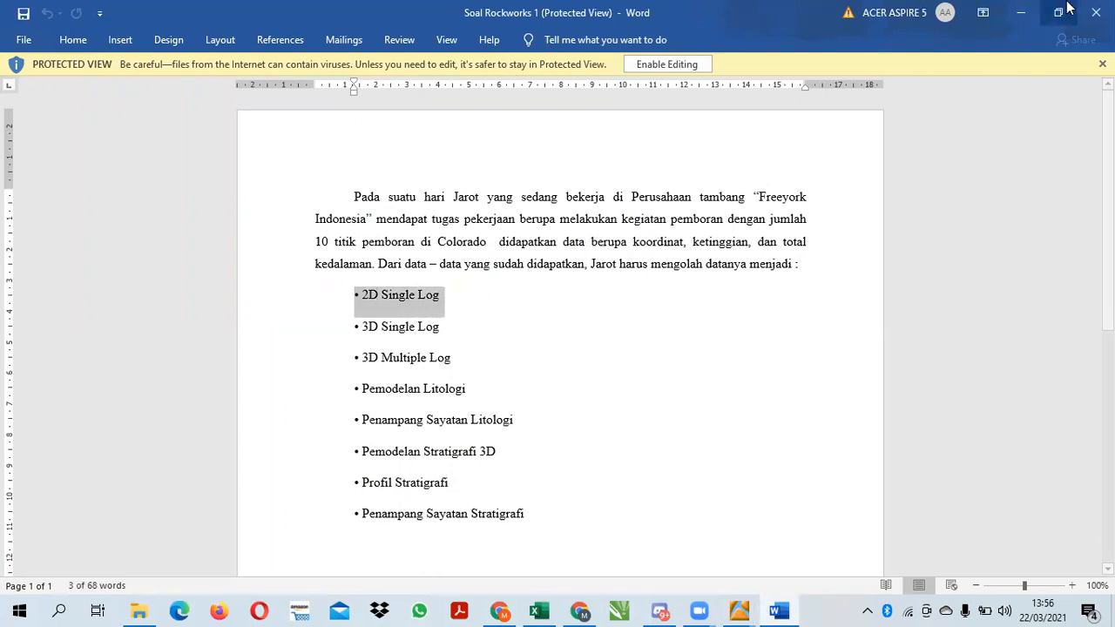
pyautogui.click(1020, 12)
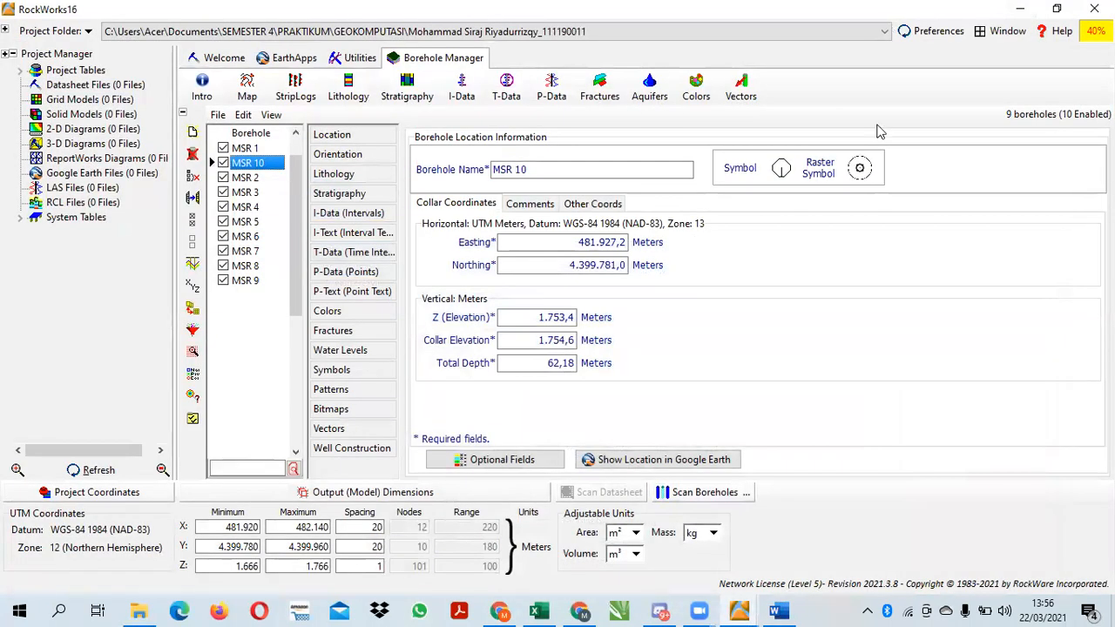
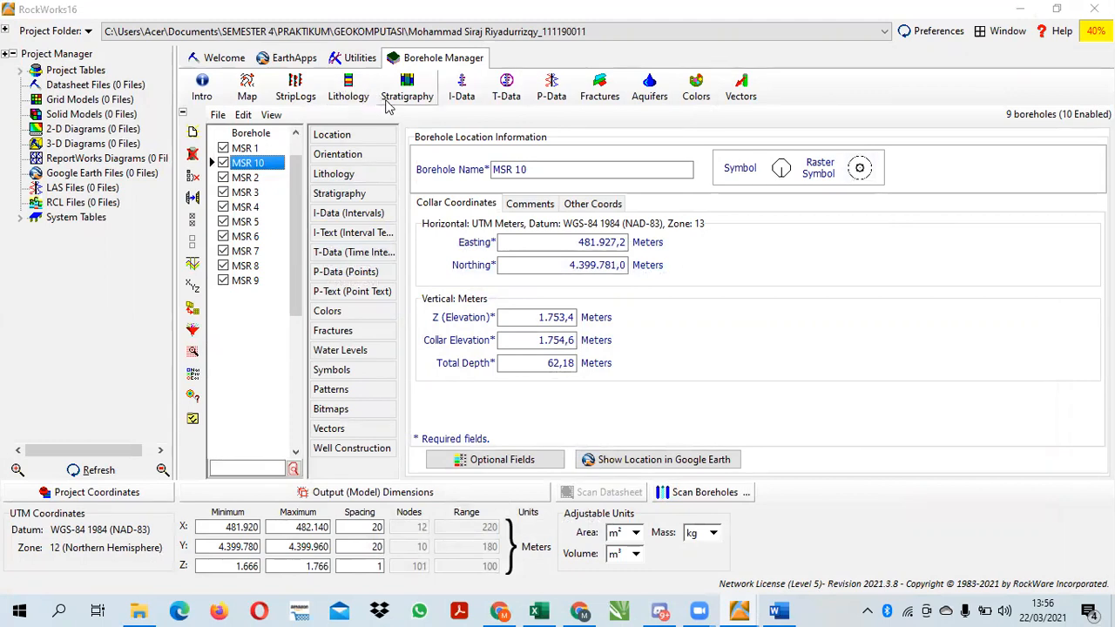
# Generate a 2D single strip log of MSR 10 showing the lithology and stratigraphy columns with their text labels
pyautogui.click(281, 94)
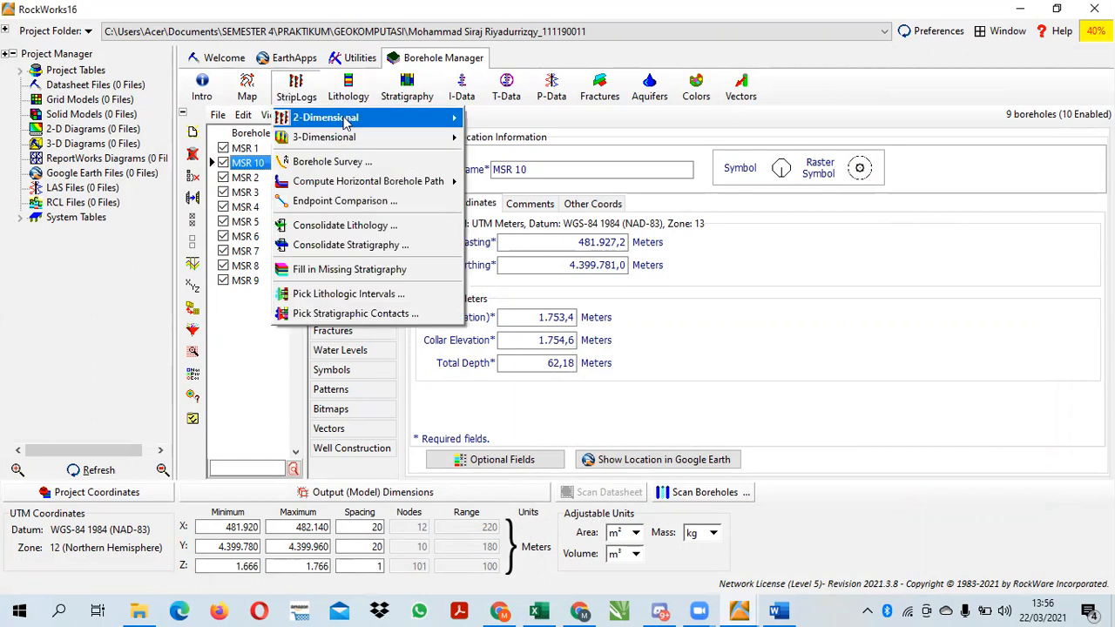
pyautogui.moveTo(356, 121)
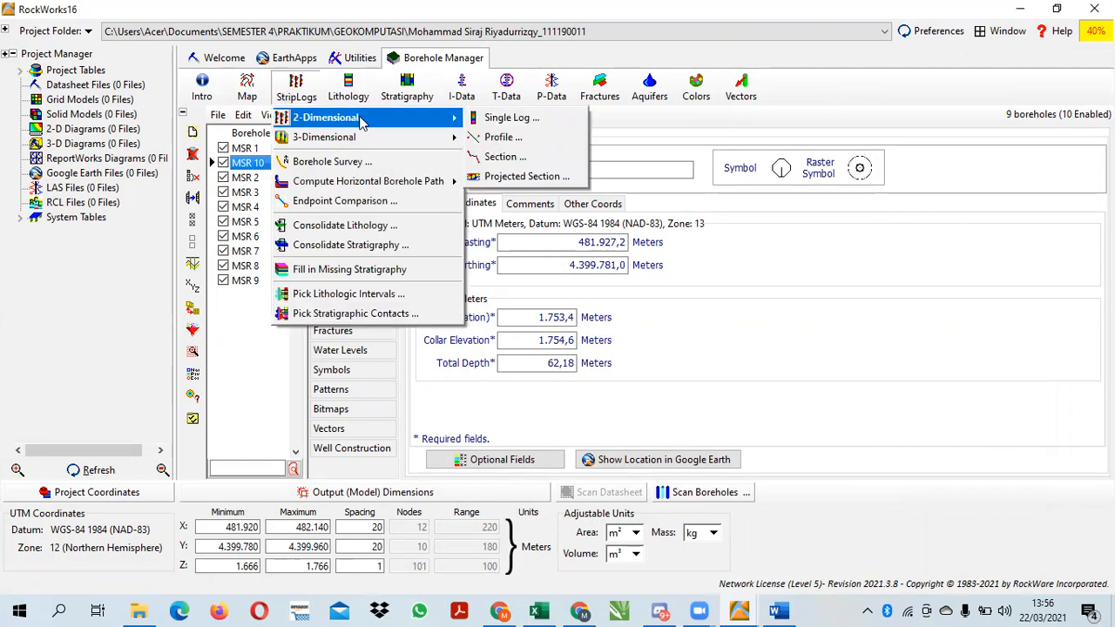
pyautogui.click(502, 122)
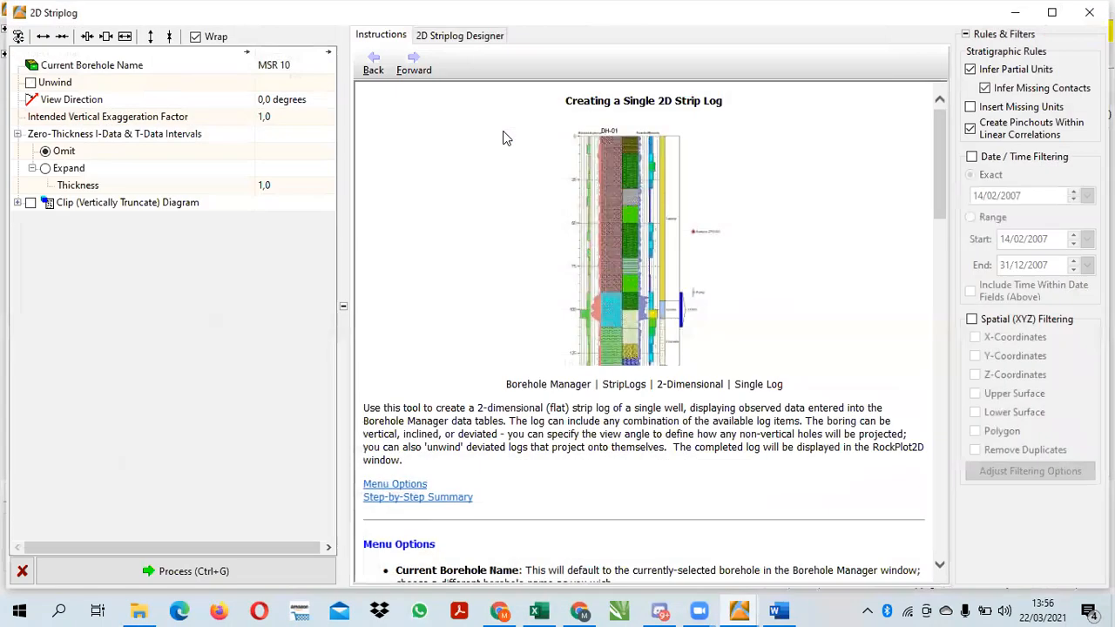
pyautogui.click(452, 40)
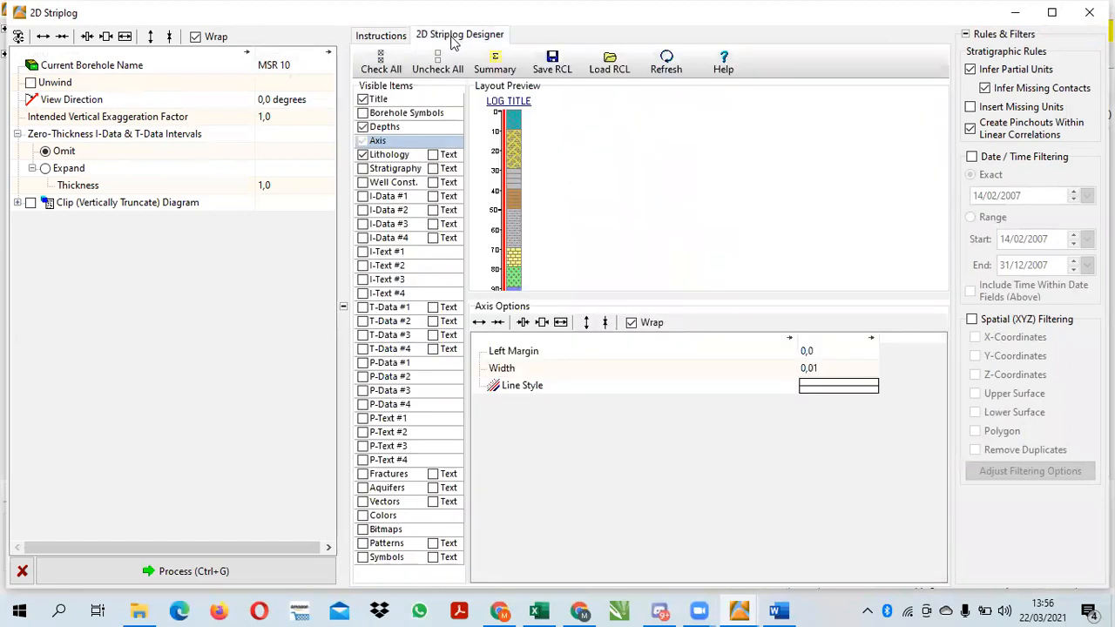
pyautogui.click(363, 169)
pyautogui.click(433, 154)
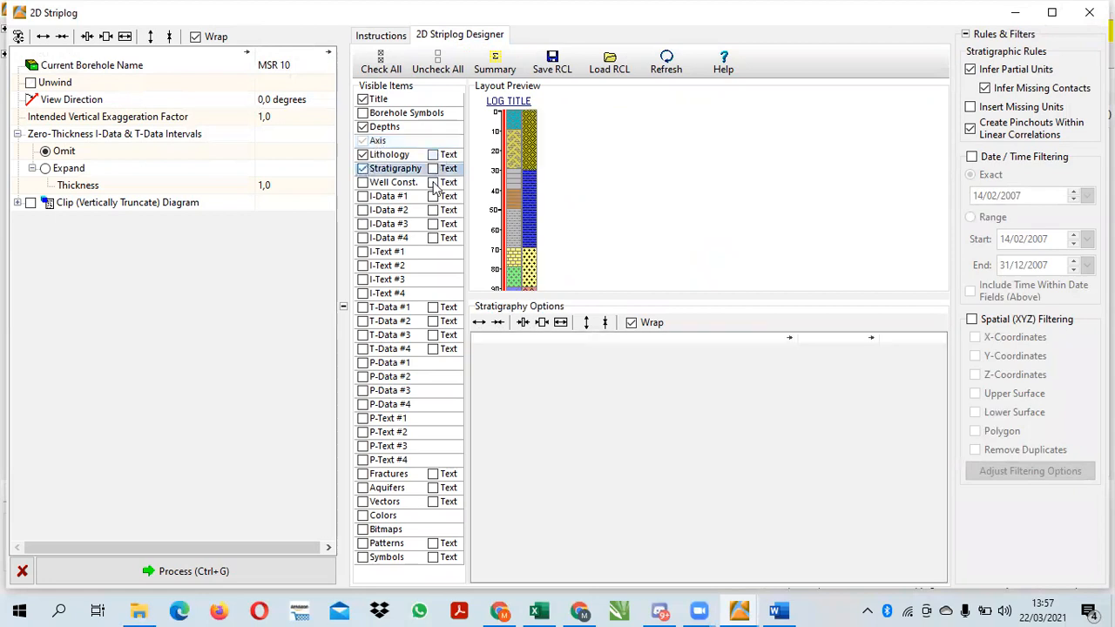
pyautogui.click(433, 168)
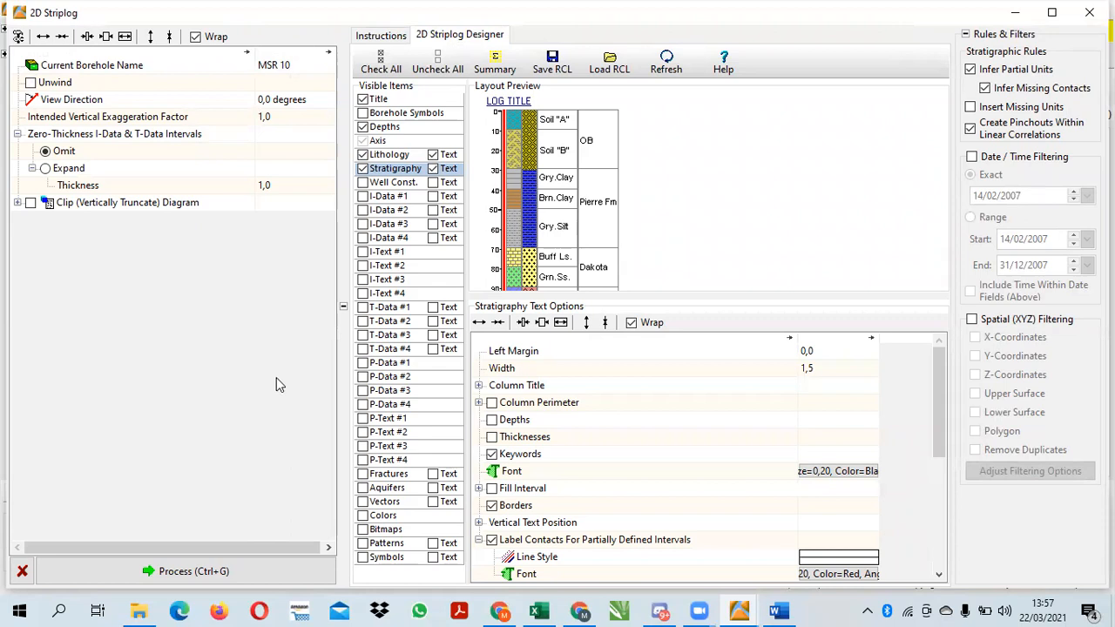
pyautogui.click(209, 571)
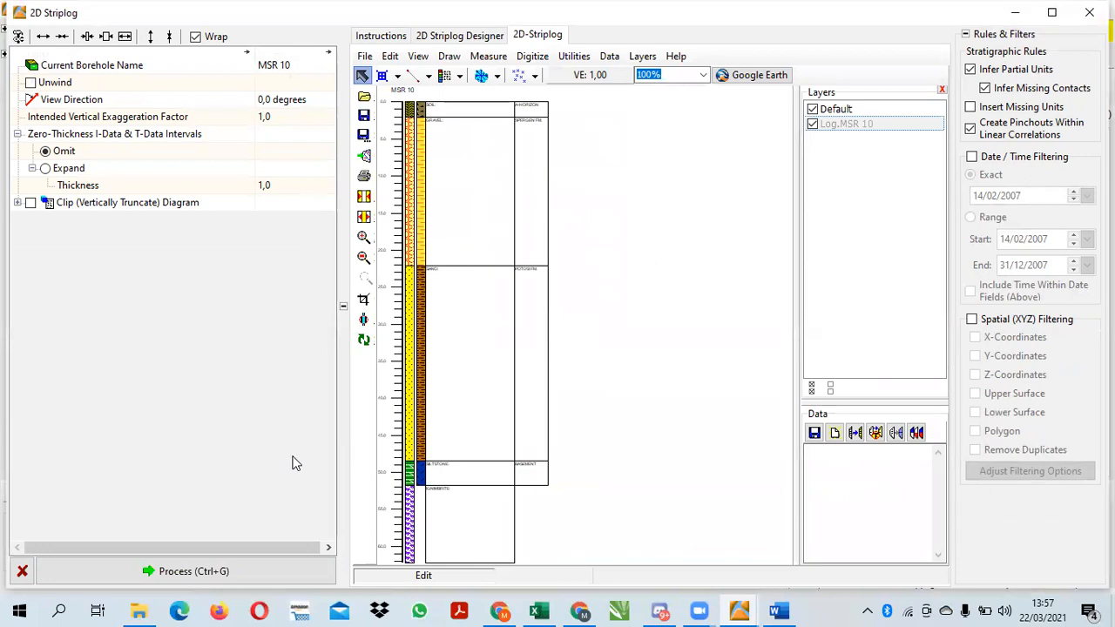
# Add a lithology legend beside the 2D strip log and a stratigraphy legend directly below it
pyautogui.click(460, 77)
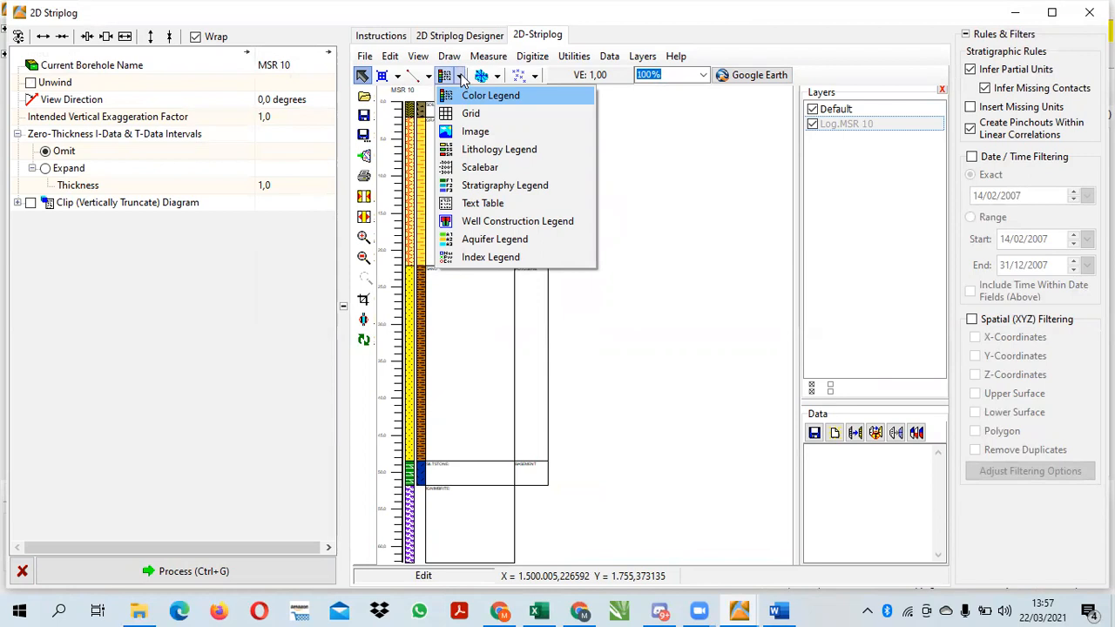
pyautogui.click(484, 148)
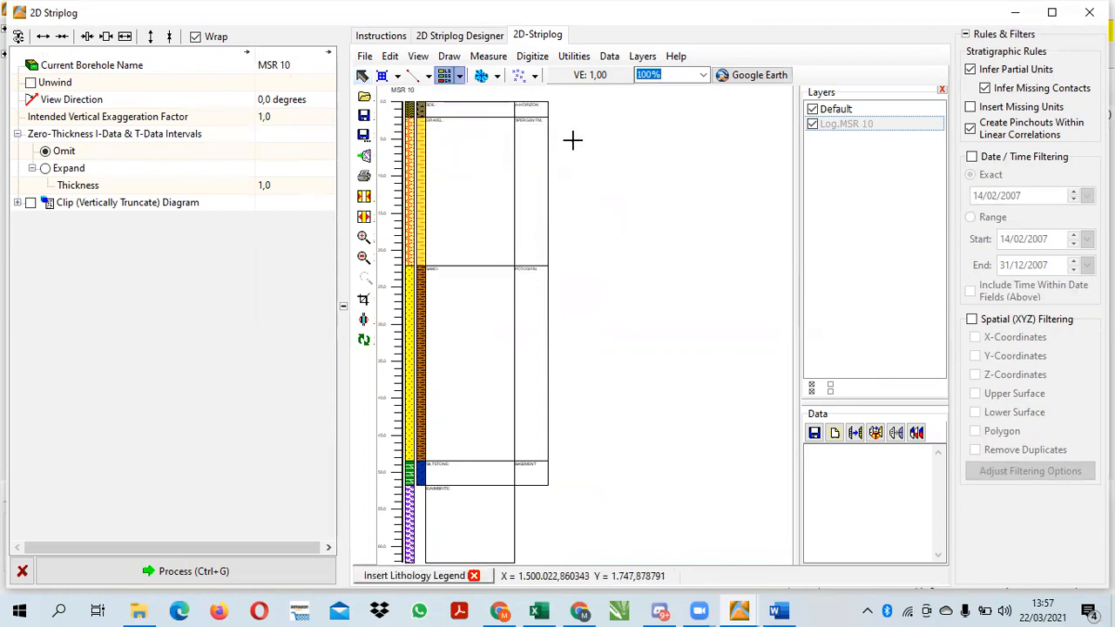
pyautogui.moveTo(595, 137)
pyautogui.mouseDown()
pyautogui.moveTo(691, 234)
pyautogui.moveTo(705, 281)
pyautogui.mouseUp()
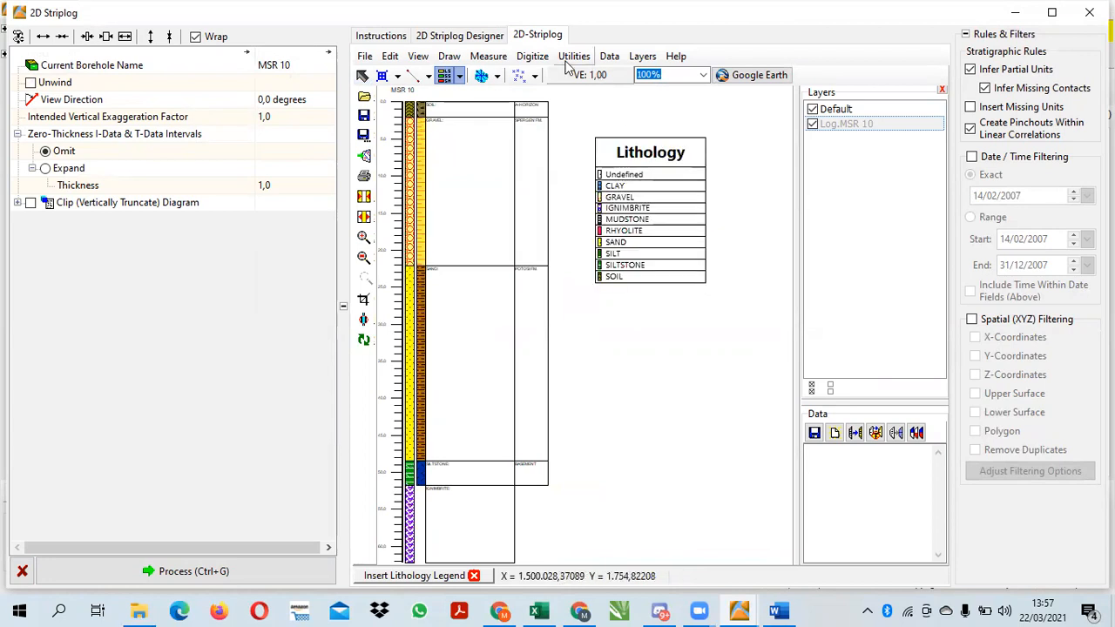
pyautogui.click(459, 76)
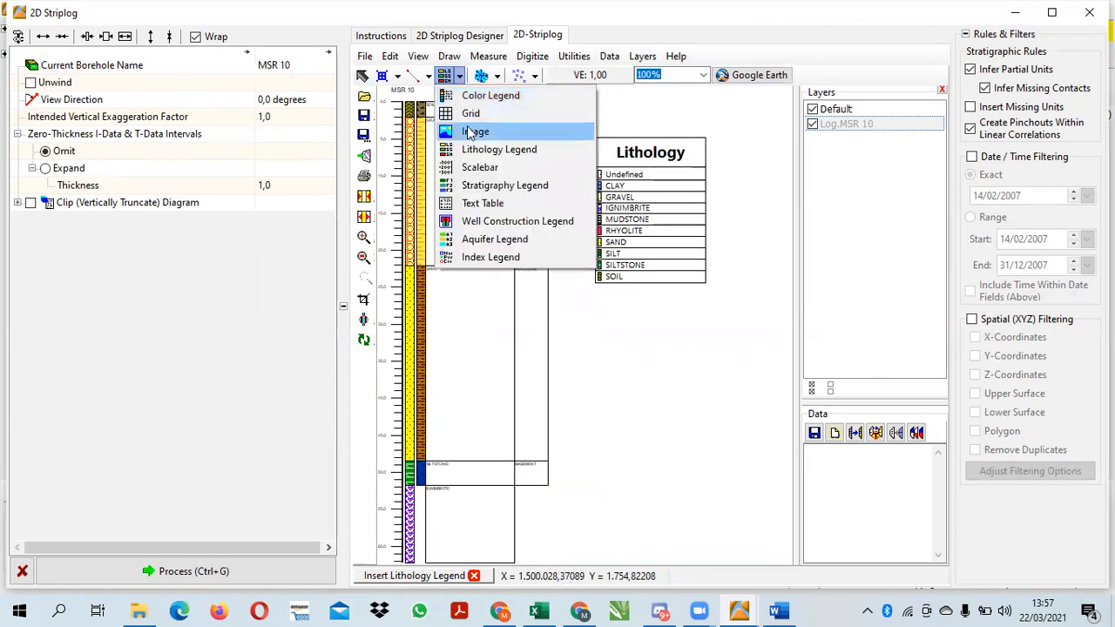
pyautogui.click(497, 183)
pyautogui.moveTo(595, 290); pyautogui.dragTo(708, 443)
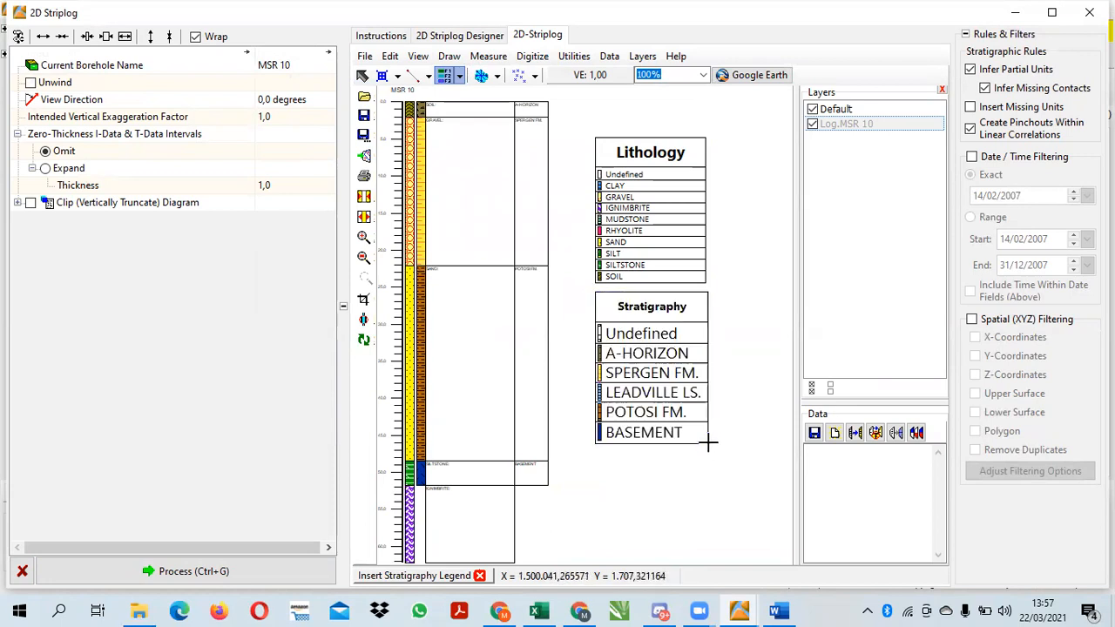
# Save the 2D strip log as 2D SINGLE LOG in the project folder and close its window
pyautogui.click(364, 56)
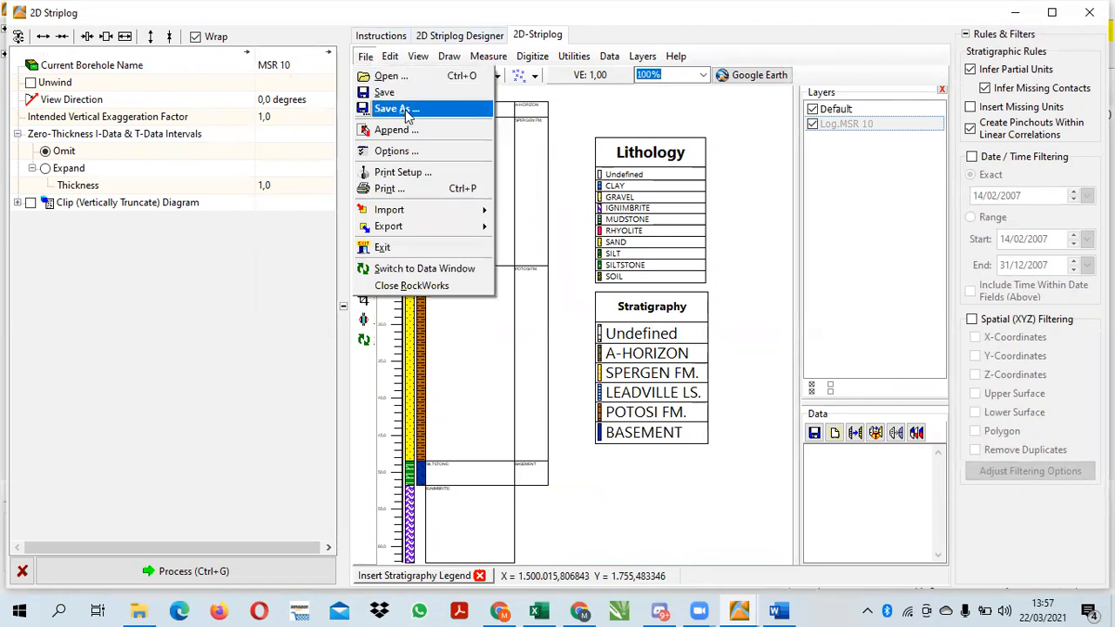
pyautogui.click(406, 109)
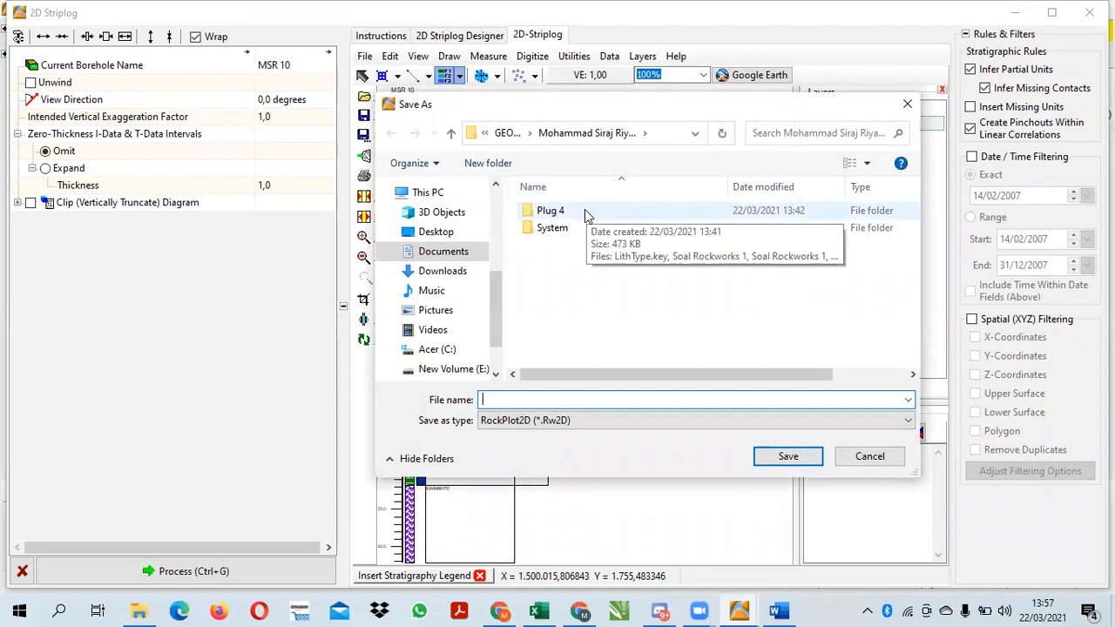
pyautogui.click(584, 211)
pyautogui.click(585, 266)
pyautogui.click(778, 464)
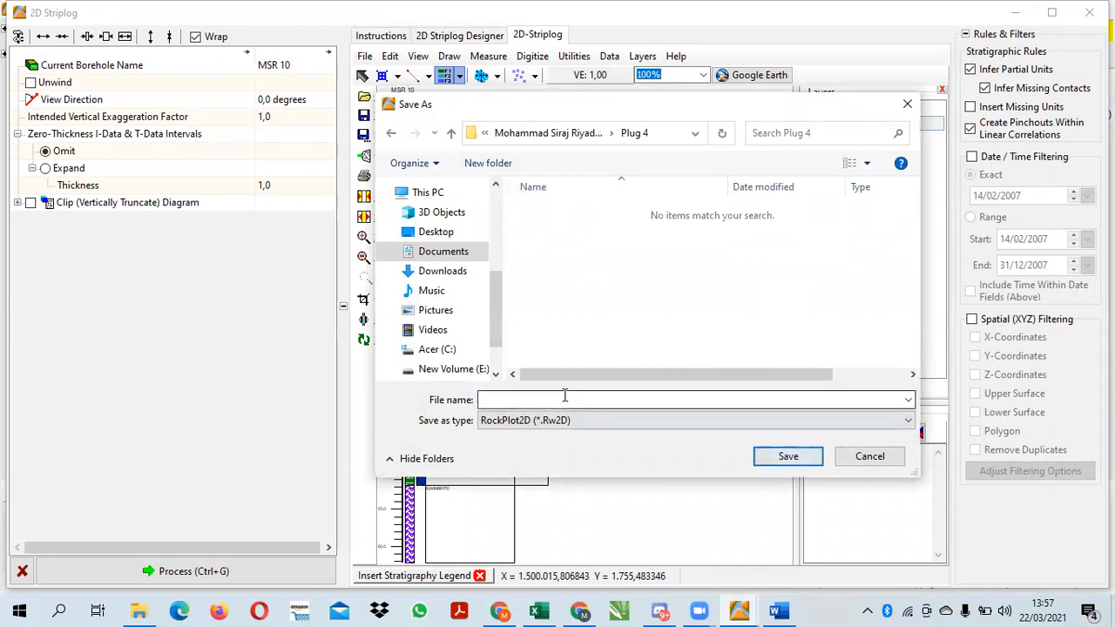
pyautogui.click(391, 132)
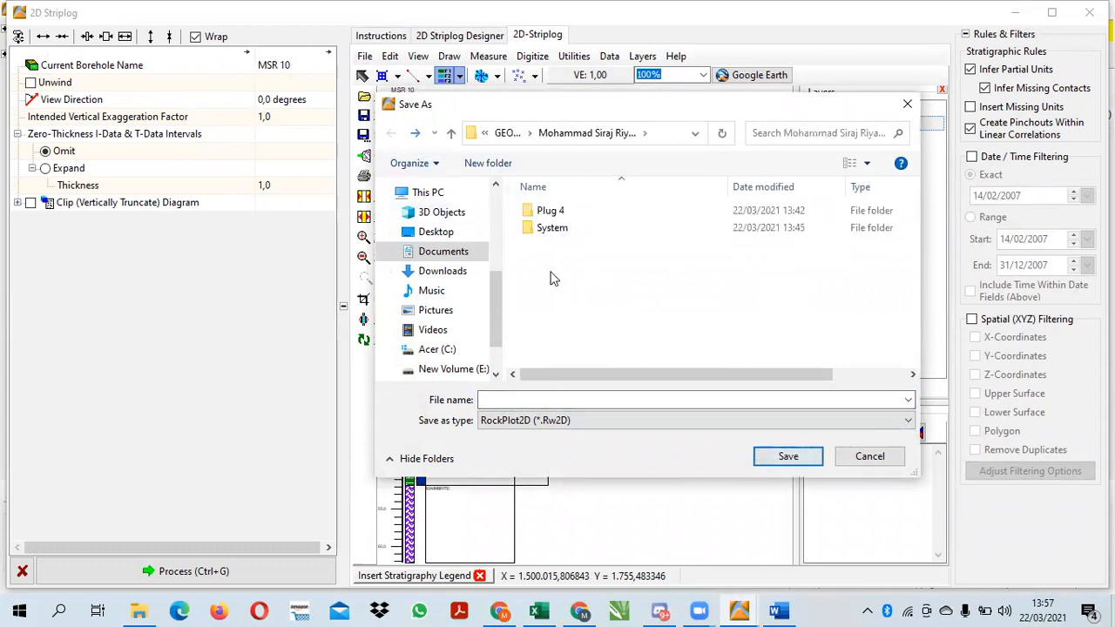
pyautogui.click(548, 400)
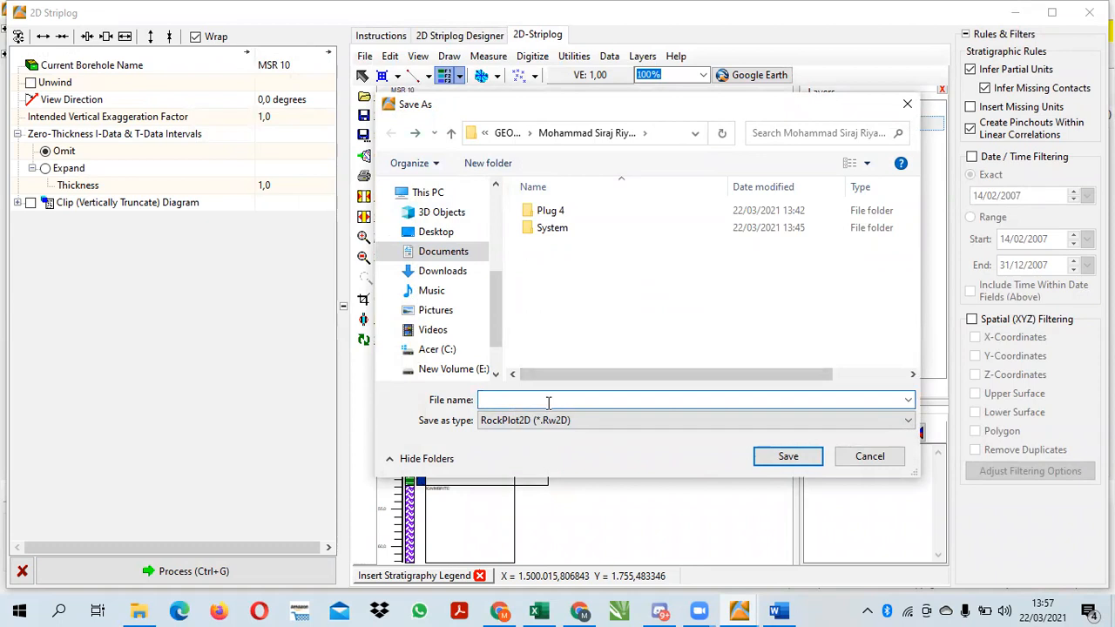
pyautogui.write('2d')
pyautogui.press('BackSpace')
pyautogui.press('capslock')
pyautogui.write('D ')
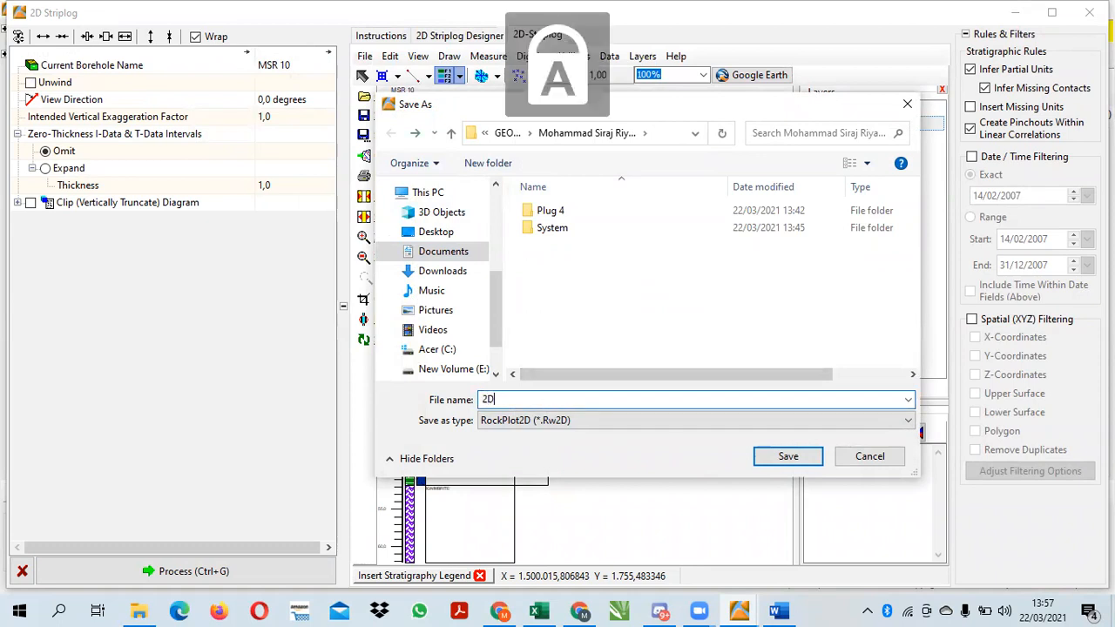
pyautogui.write('SINGLE')
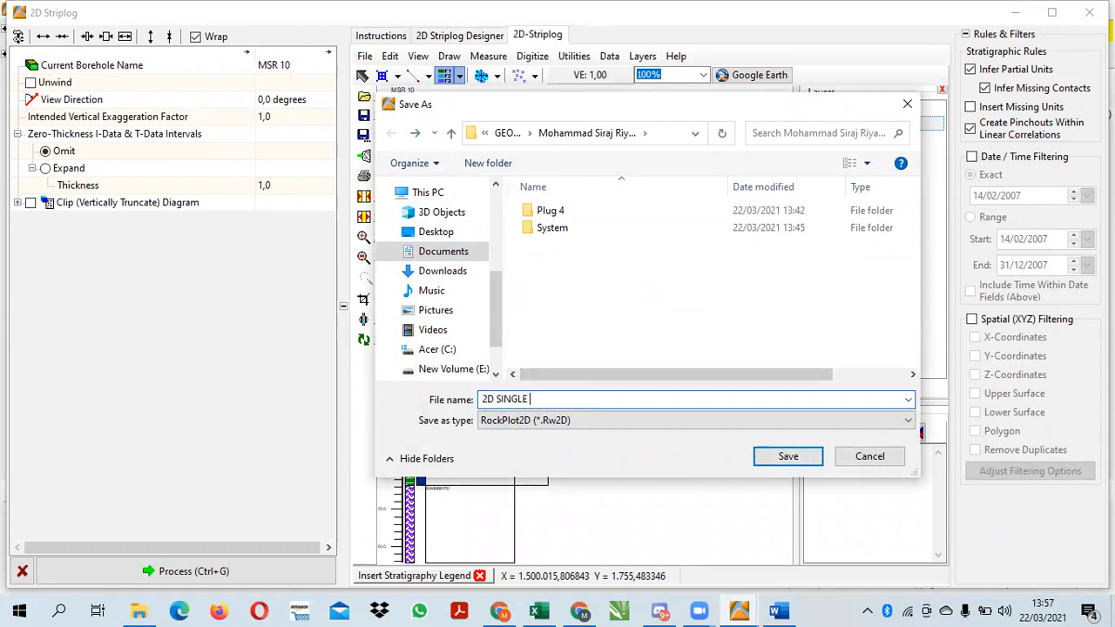
pyautogui.write(' LOG')
pyautogui.click(784, 455)
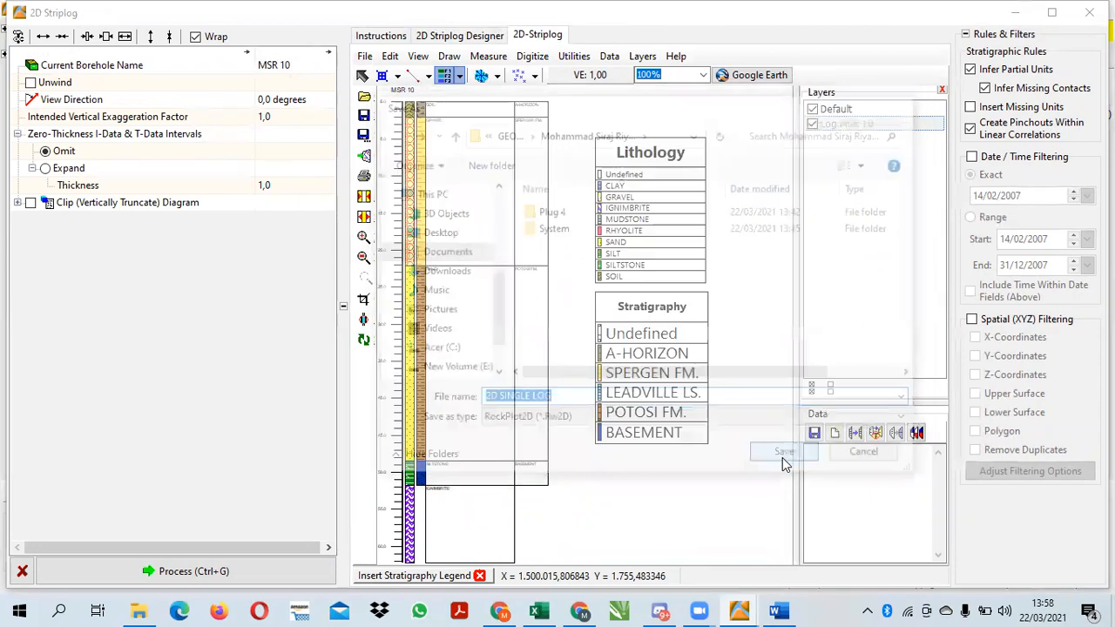
pyautogui.click(1089, 13)
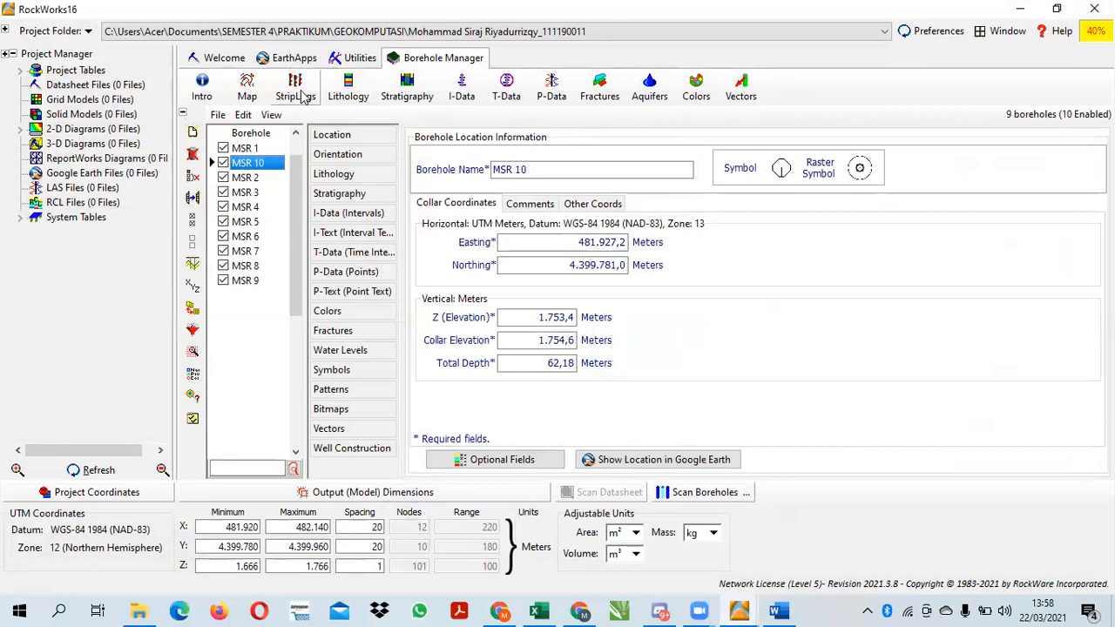
# Check the next required output in the Word assignment, and generate MSR 10's 3D single log with lithology, stratigraphy and both legends
pyautogui.click(776, 601)
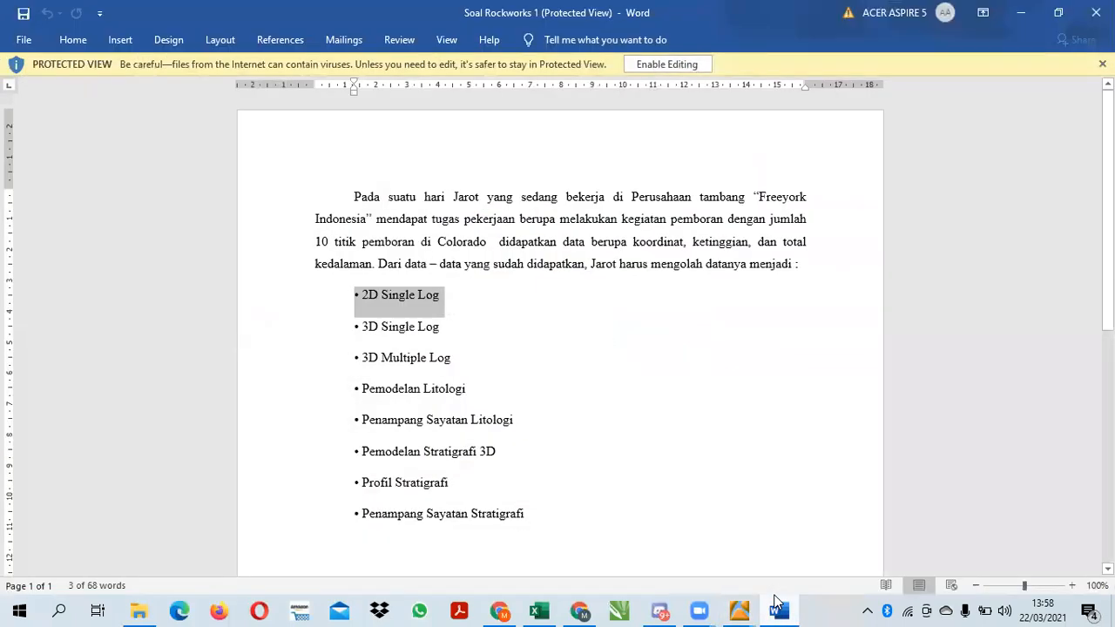
pyautogui.click(776, 600)
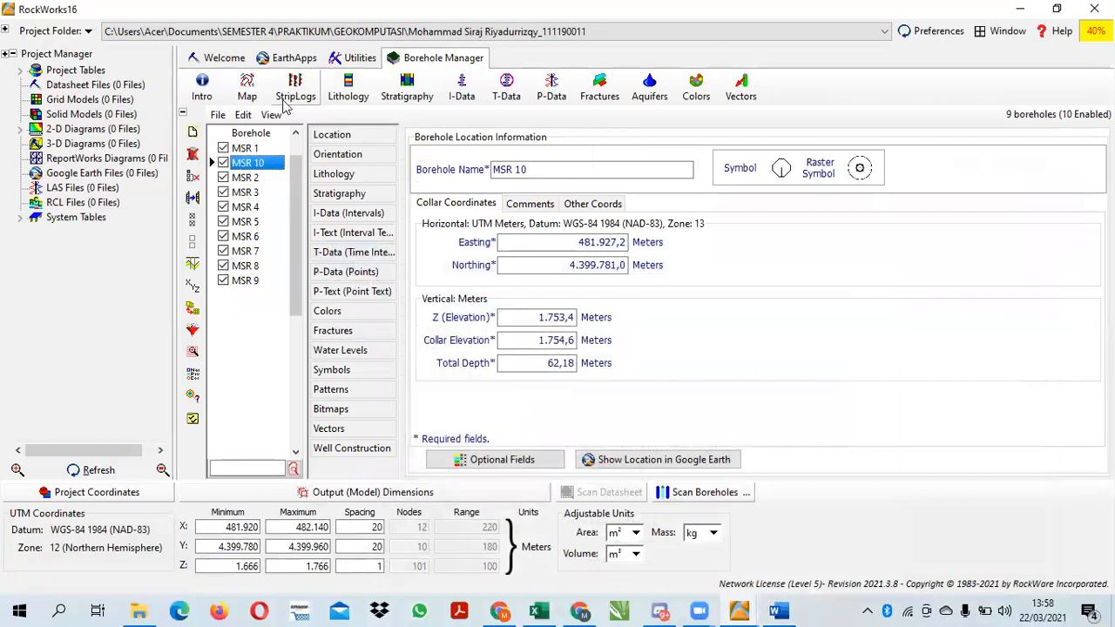
pyautogui.click(295, 94)
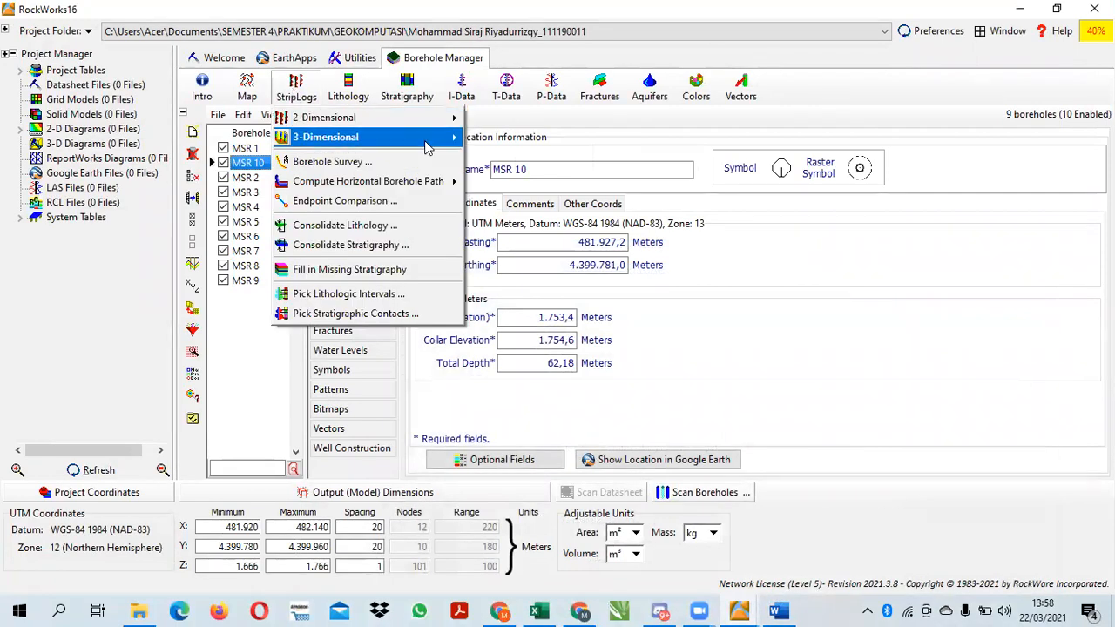
pyautogui.moveTo(427, 146)
pyautogui.click(509, 139)
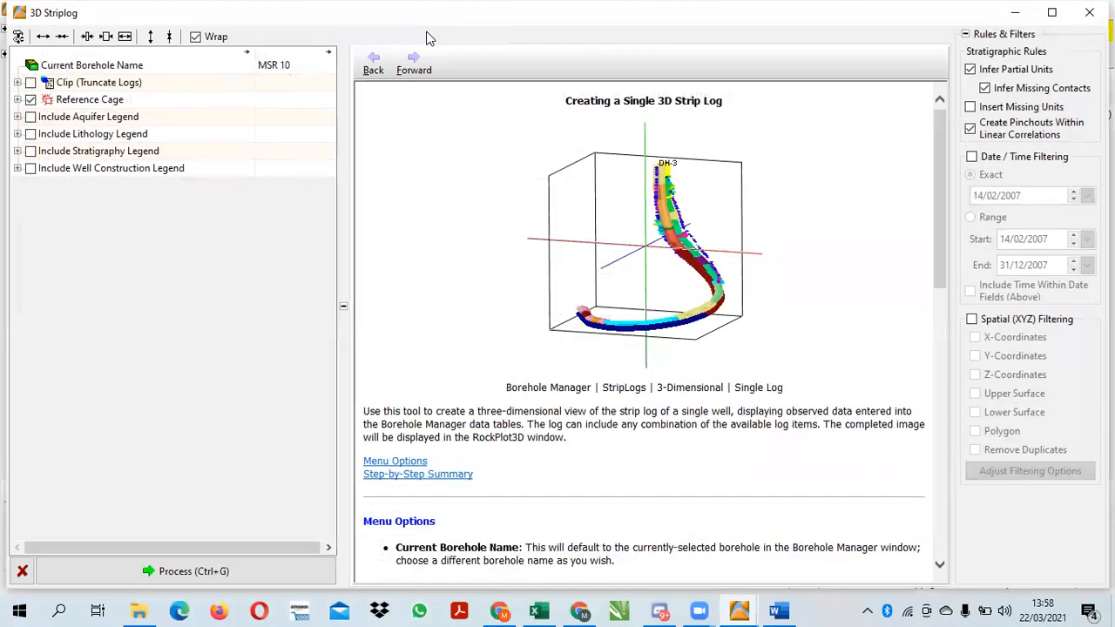
pyautogui.click(461, 36)
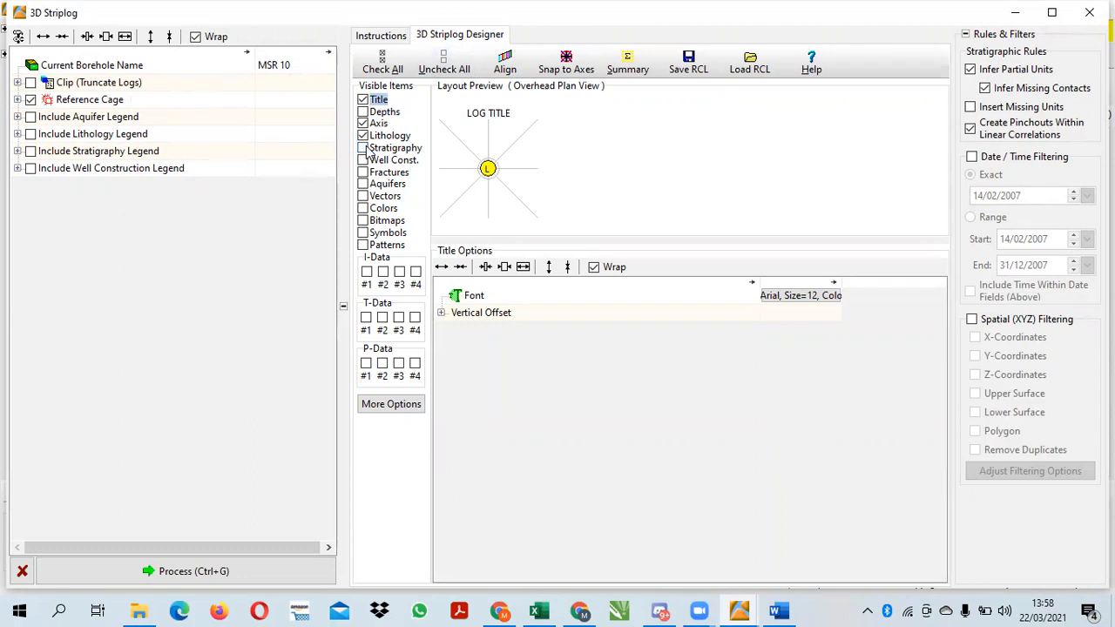
pyautogui.click(364, 148)
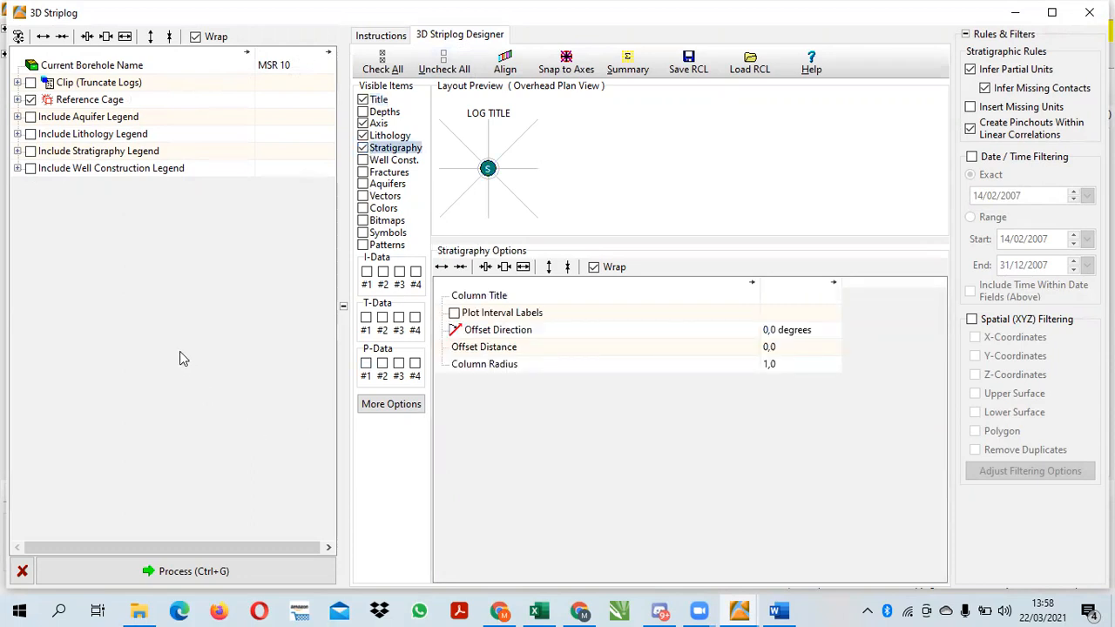
pyautogui.click(32, 134)
pyautogui.click(219, 571)
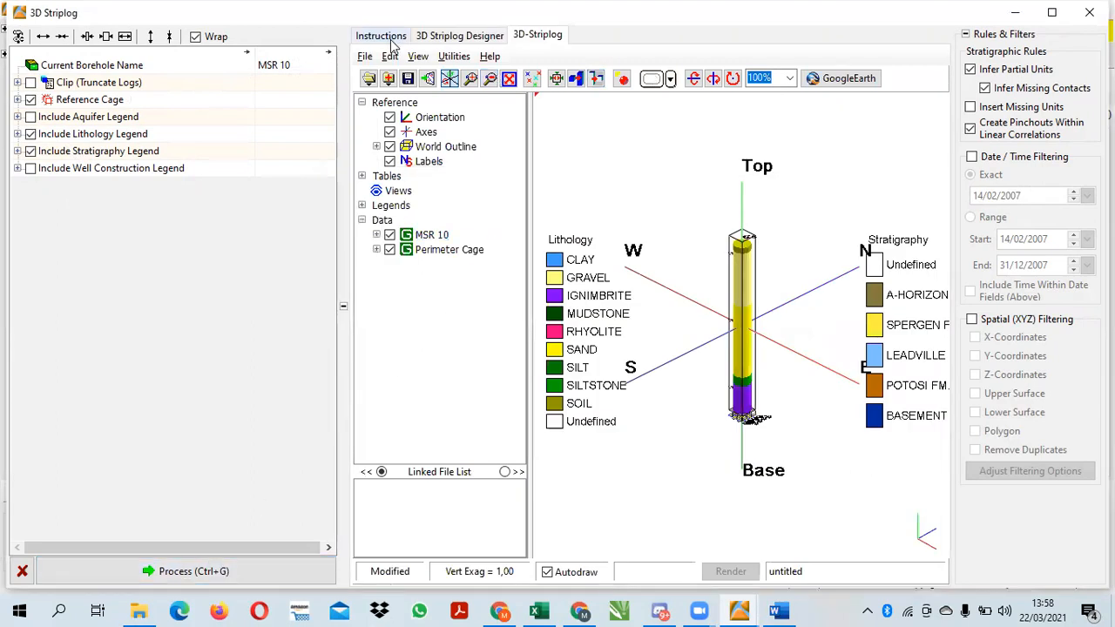
# Save the 3D strip log as 3D SINGLE LOG in the project folder and close its window
pyautogui.click(364, 55)
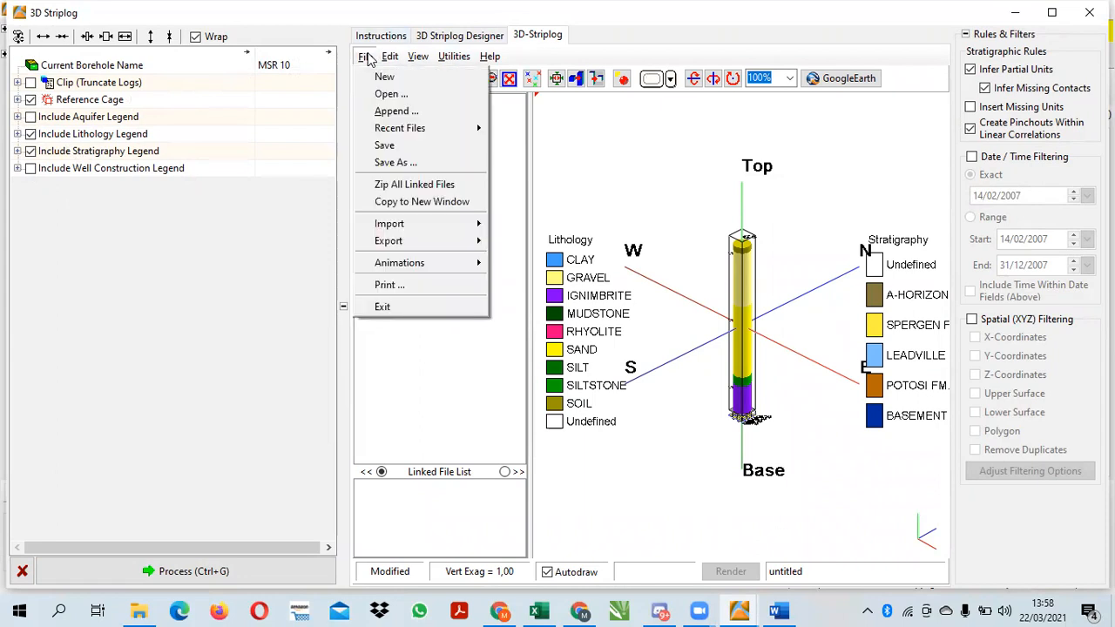
pyautogui.click(403, 164)
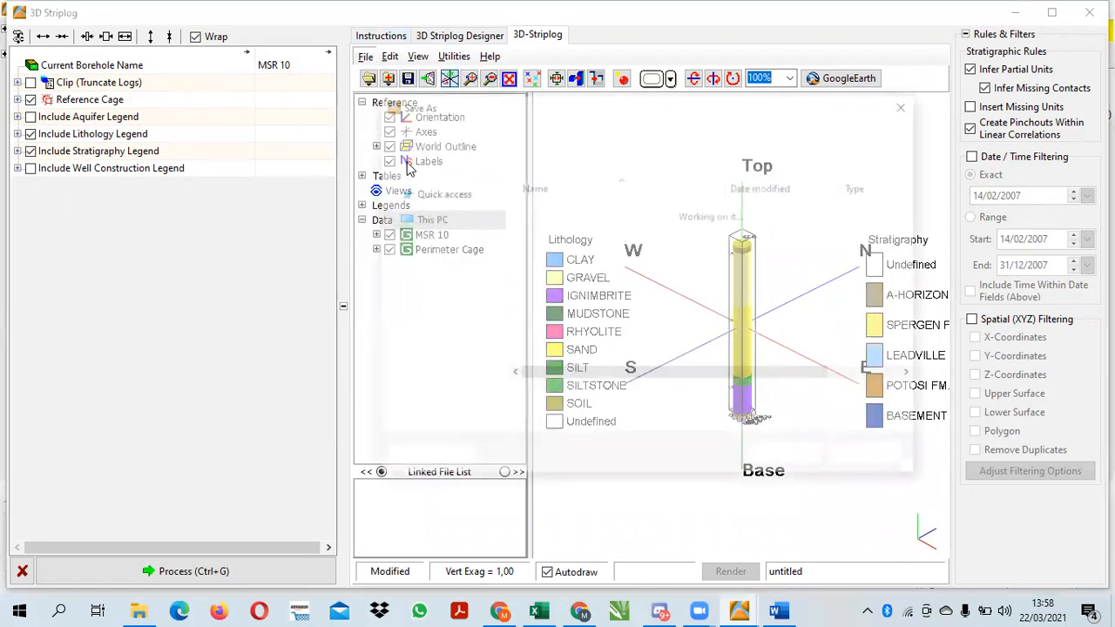
pyautogui.press('BackSpace')
pyautogui.press('capslock')
pyautogui.write('3')
pyautogui.press('capslock')
pyautogui.write('D SINGLE')
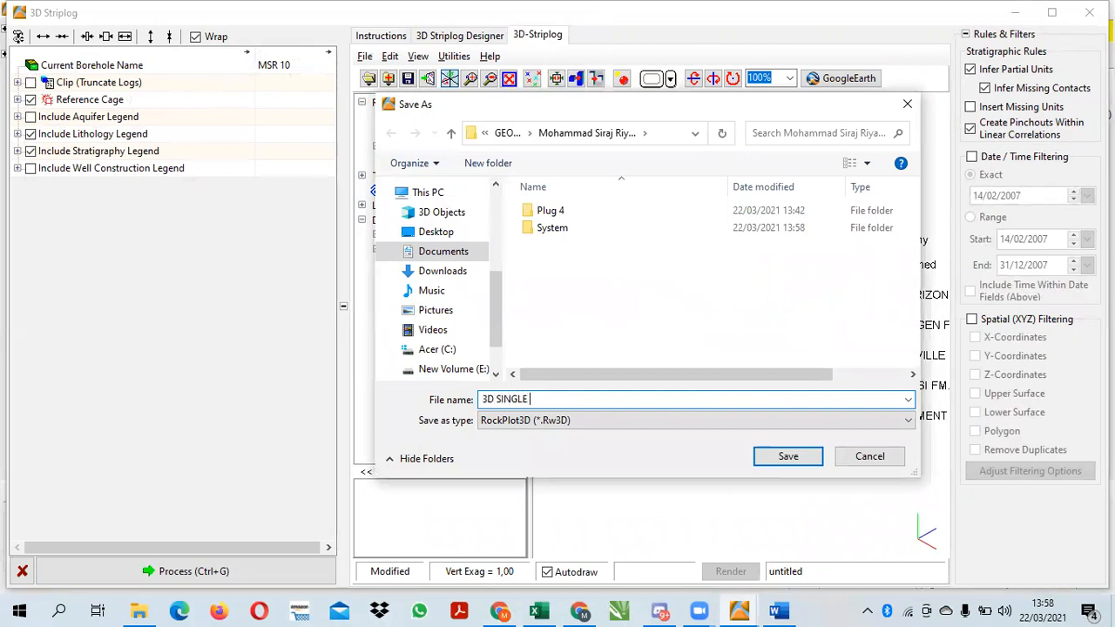
pyautogui.write(' LOG')
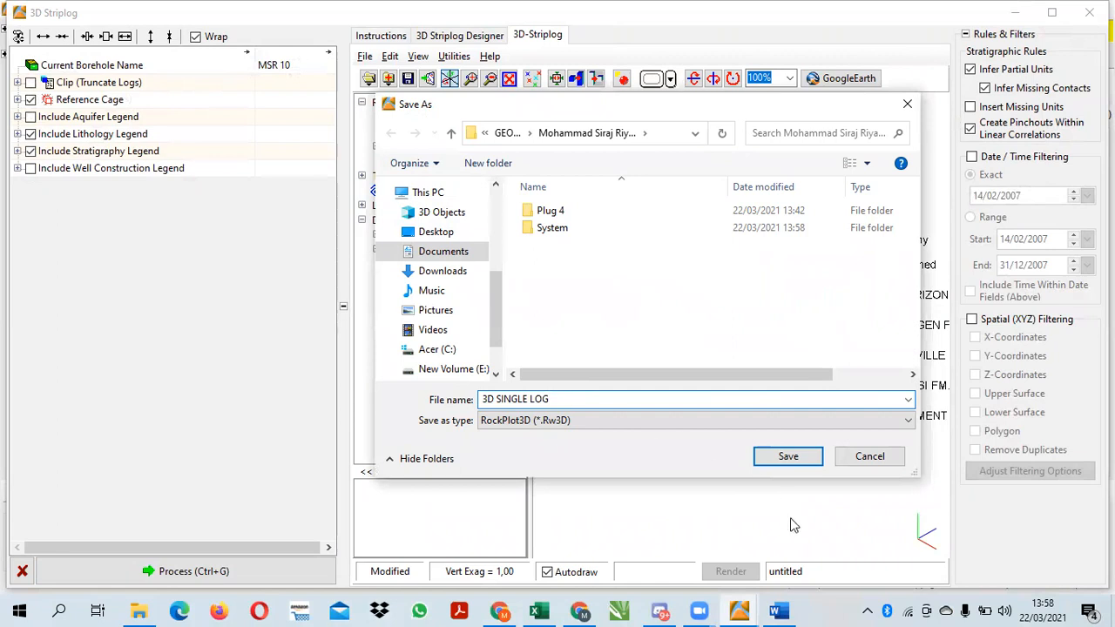
pyautogui.click(770, 459)
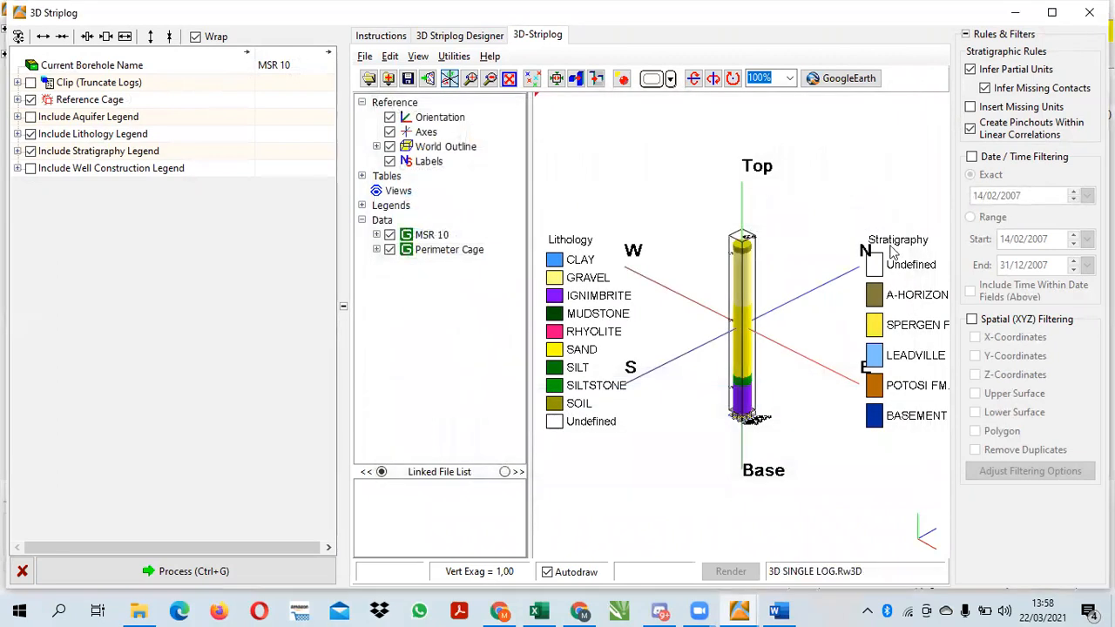
pyautogui.click(1088, 12)
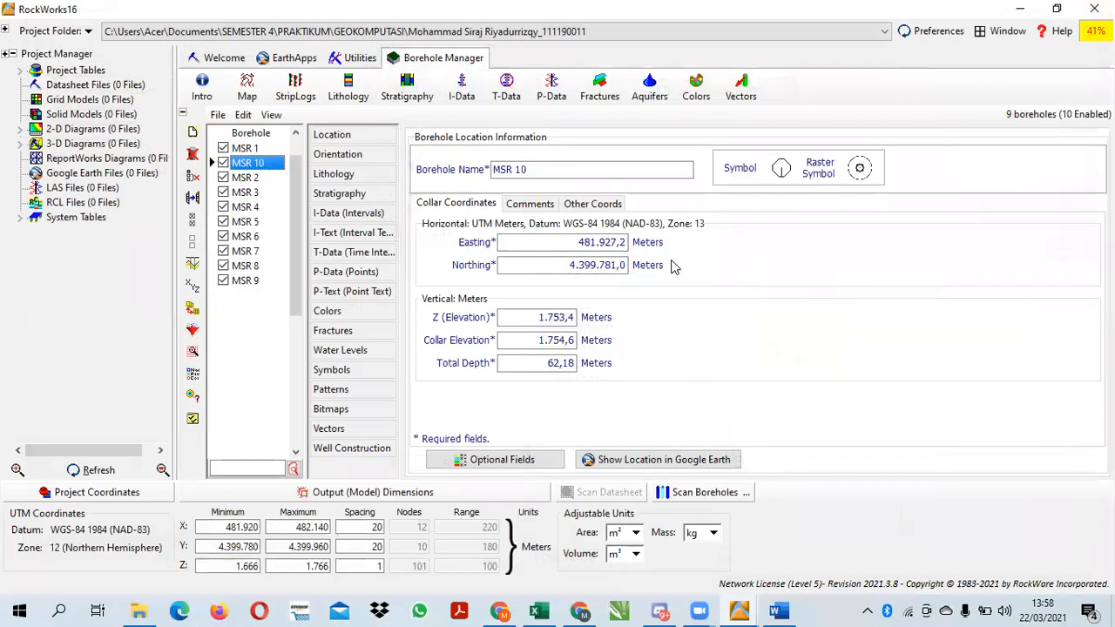
pyautogui.click(296, 92)
# Check the next required output in the Word assignment, and generate a 3D multiple log of the enabled boreholes with depths displayed
pyautogui.click(777, 610)
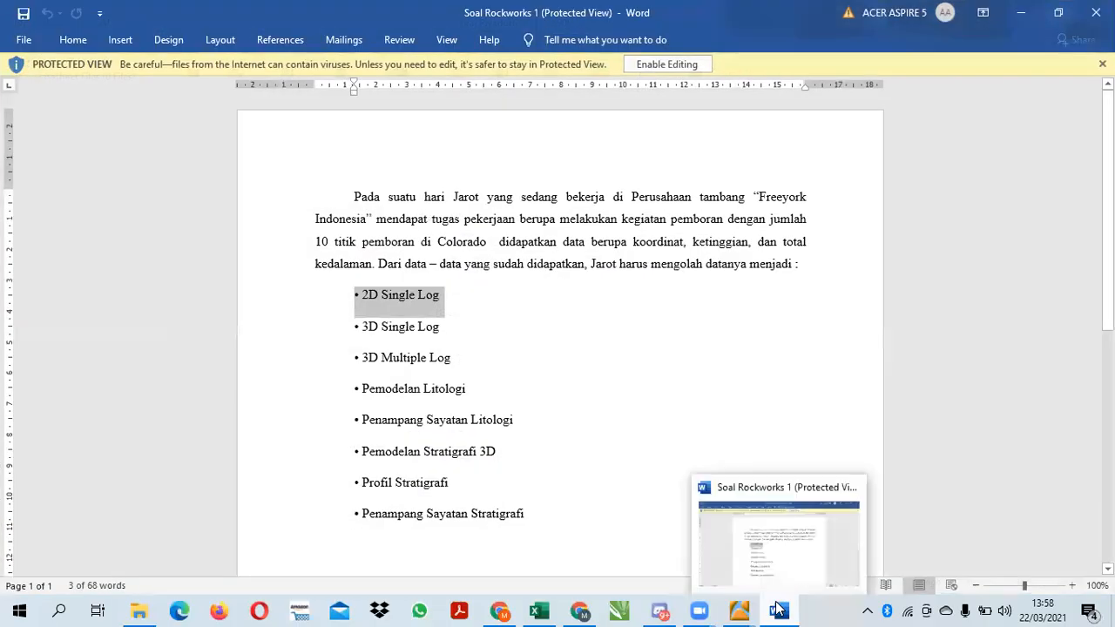
pyautogui.click(777, 611)
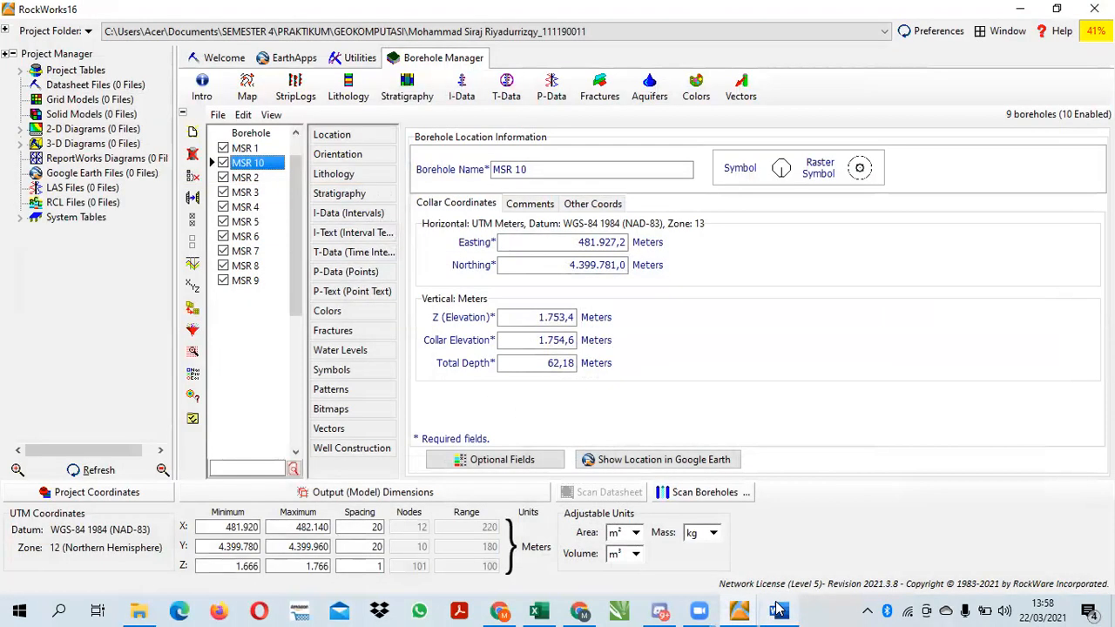
pyautogui.click(294, 97)
pyautogui.moveTo(383, 141)
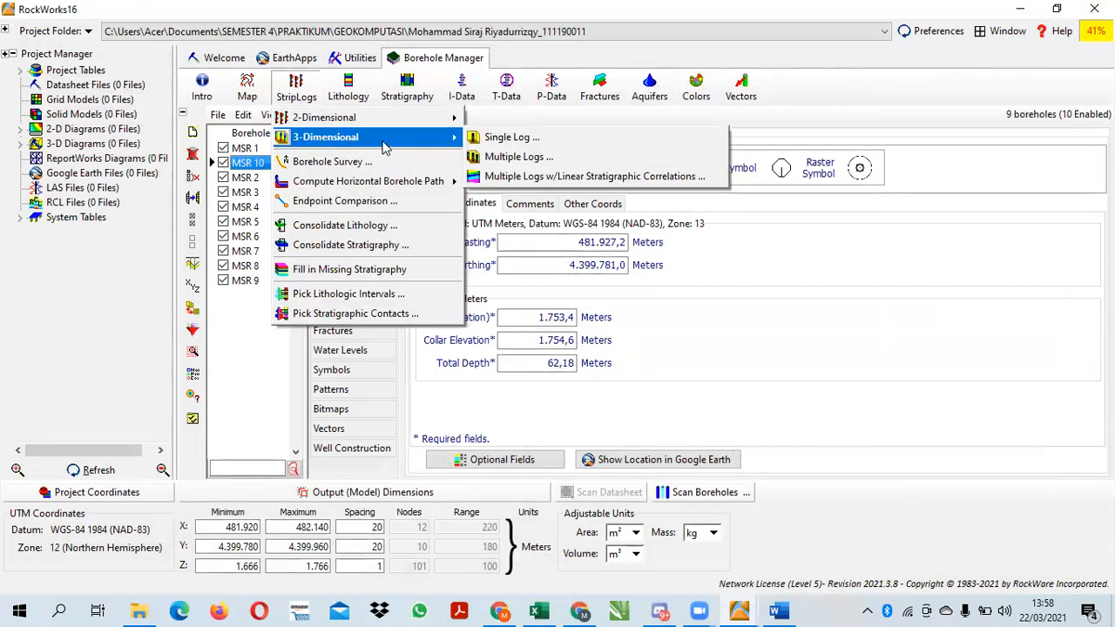
pyautogui.click(500, 164)
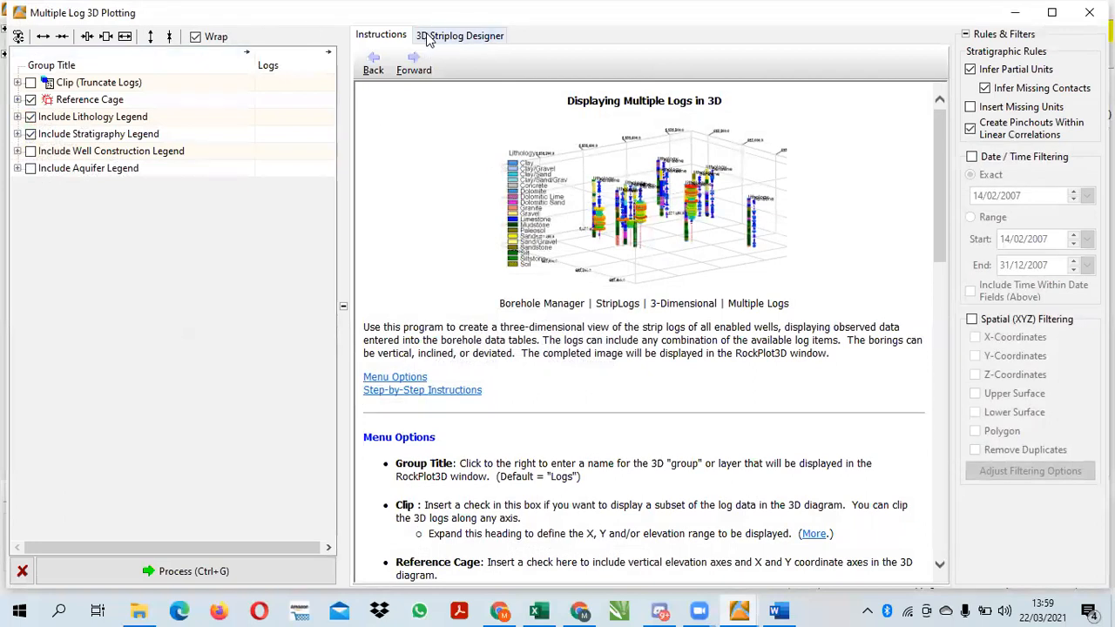
pyautogui.click(422, 34)
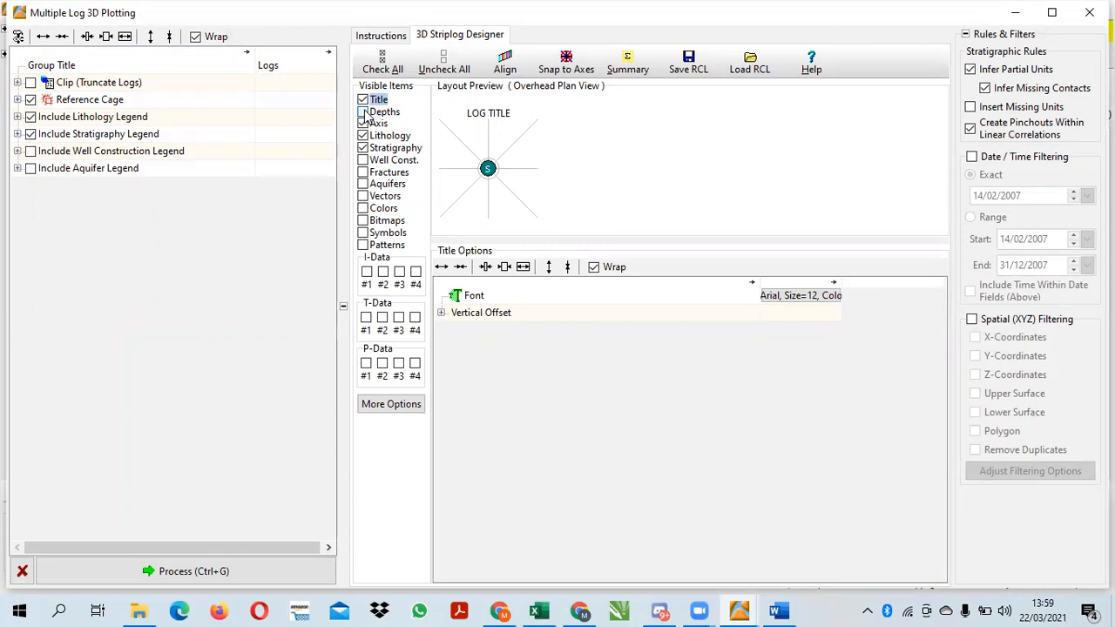
pyautogui.click(363, 112)
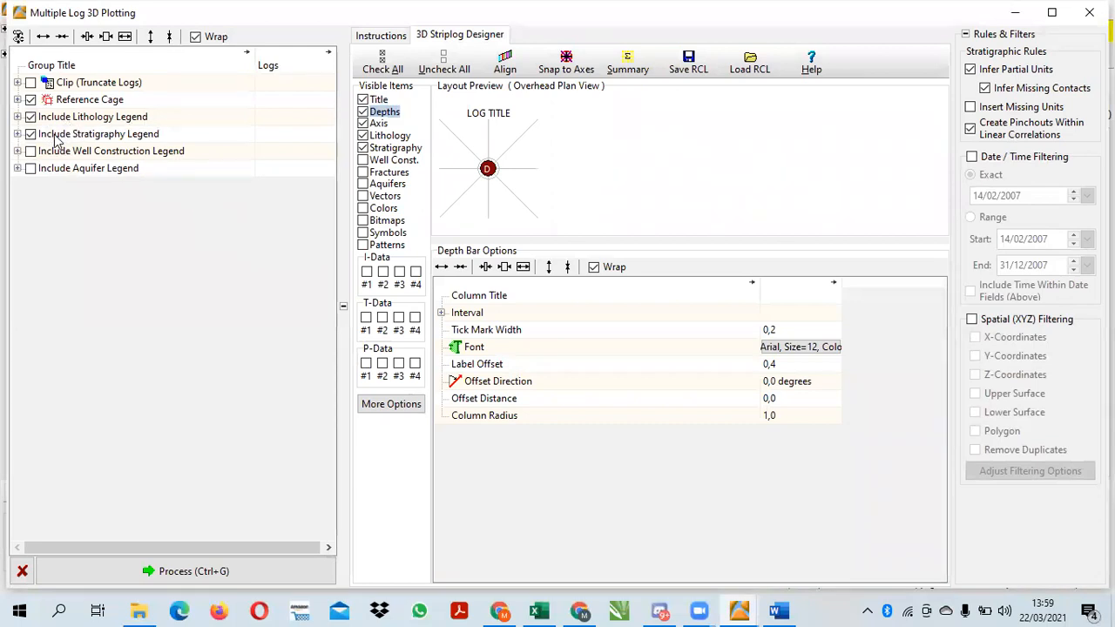
pyautogui.click(258, 571)
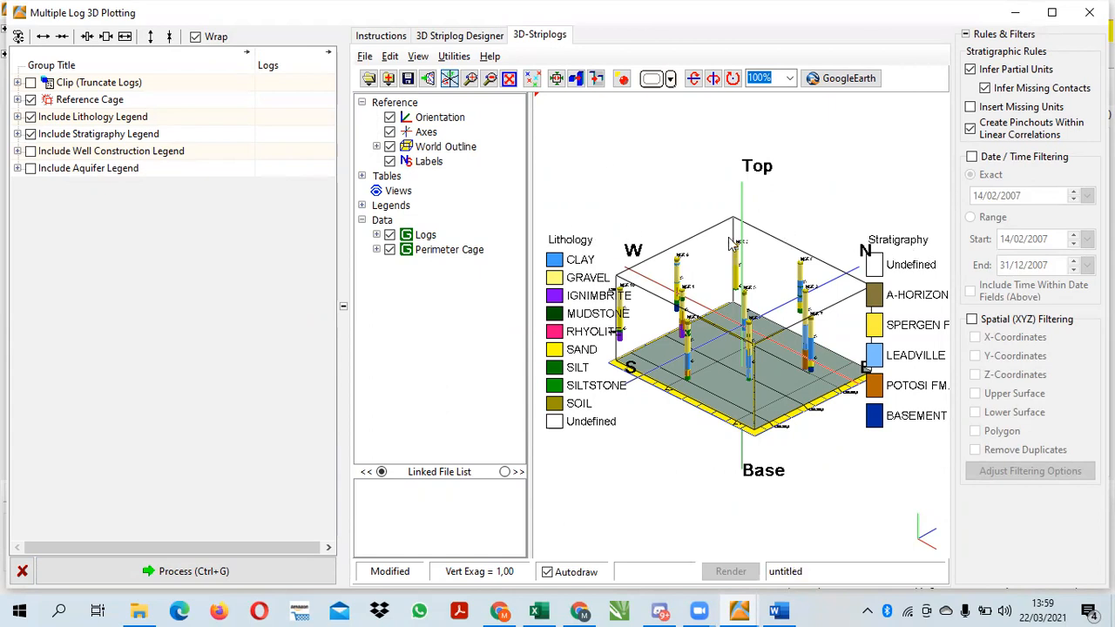
# Add another stratigraphy legend to the 3D multiple log
pyautogui.click(390, 55)
pyautogui.moveTo(464, 103)
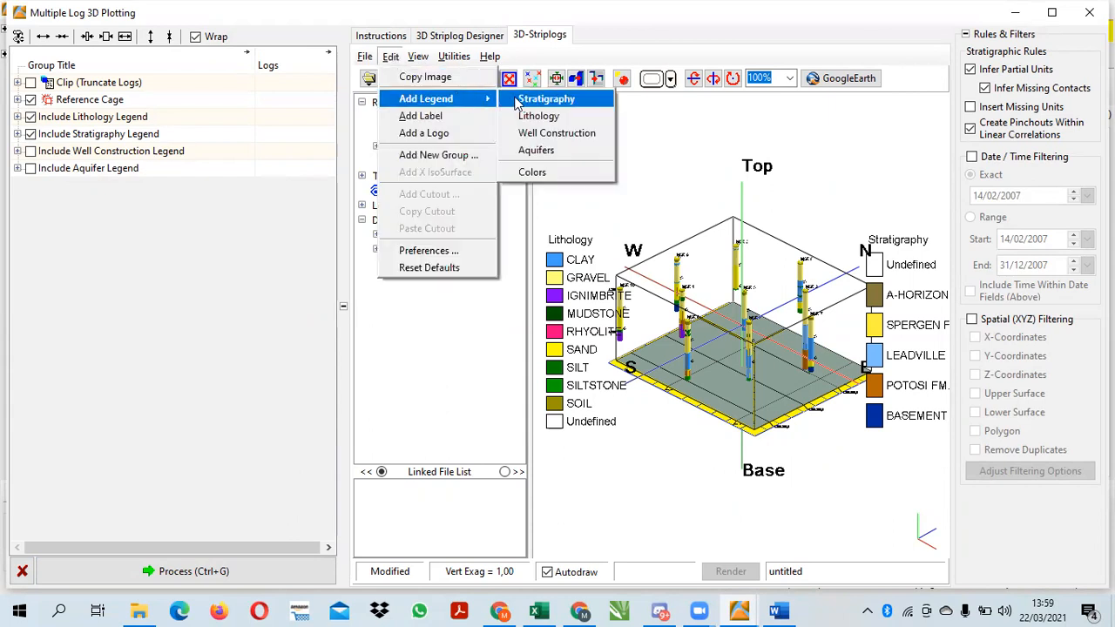
pyautogui.click(542, 99)
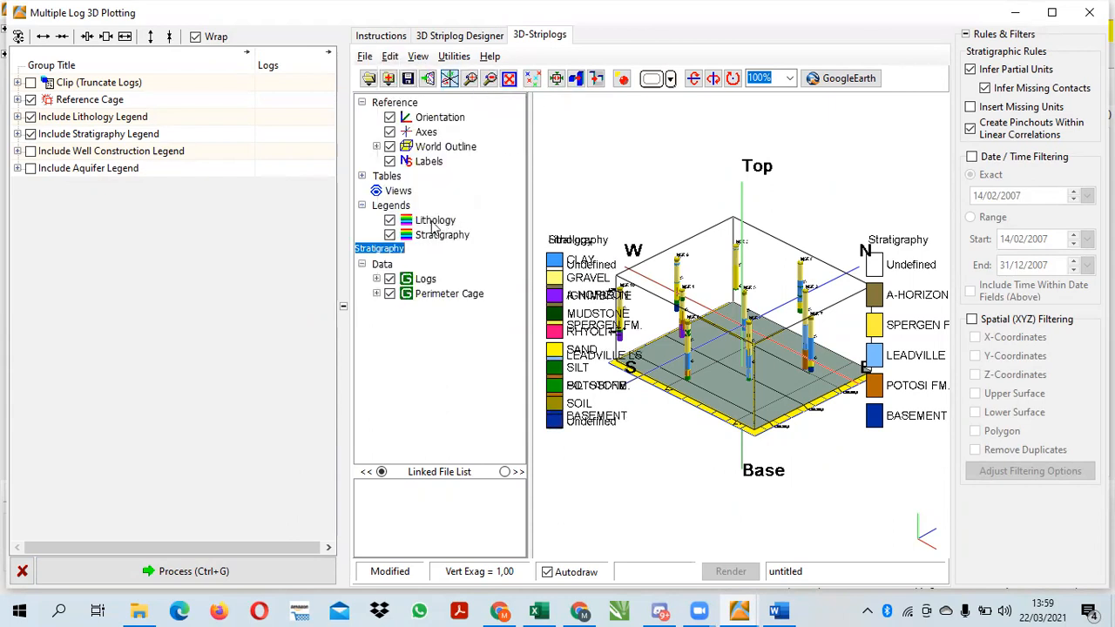
pyautogui.doubleClick(433, 223)
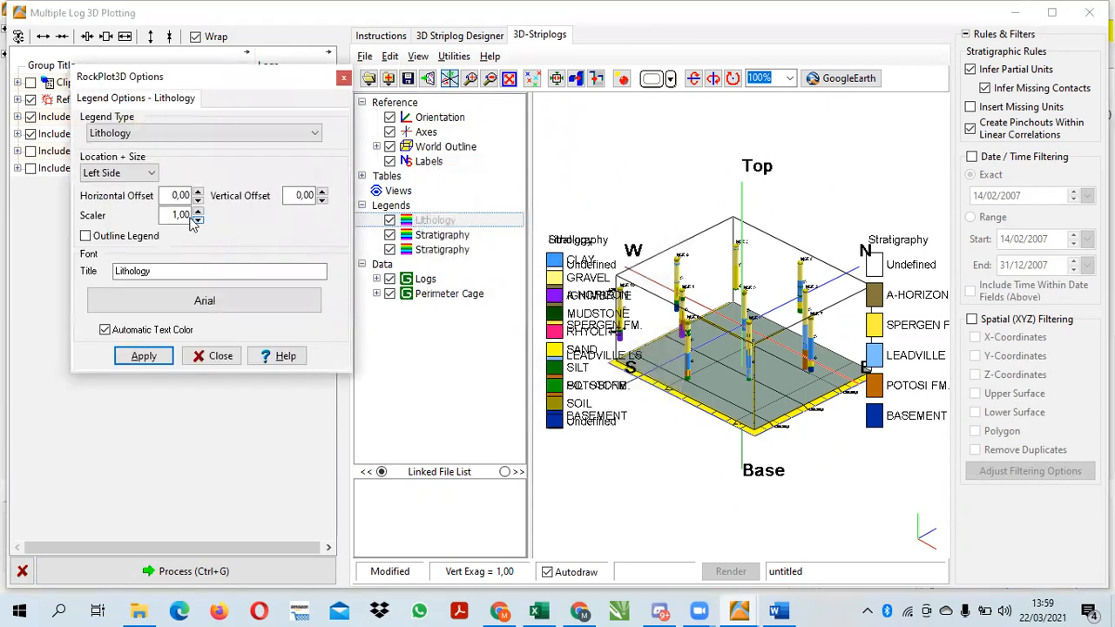
pyautogui.click(167, 195)
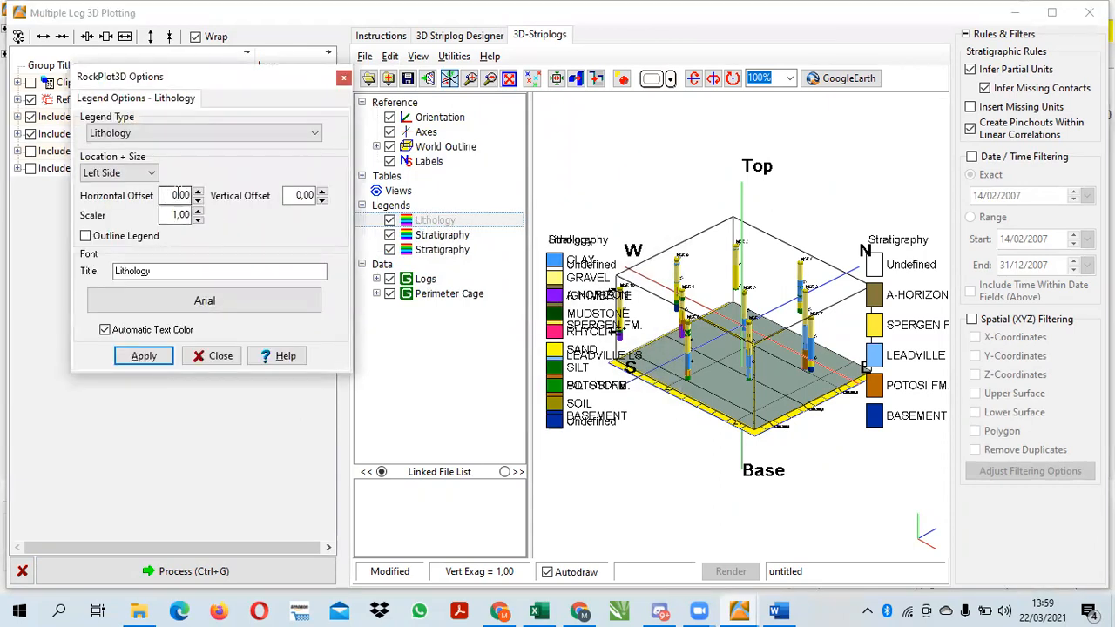
pyautogui.click(144, 174)
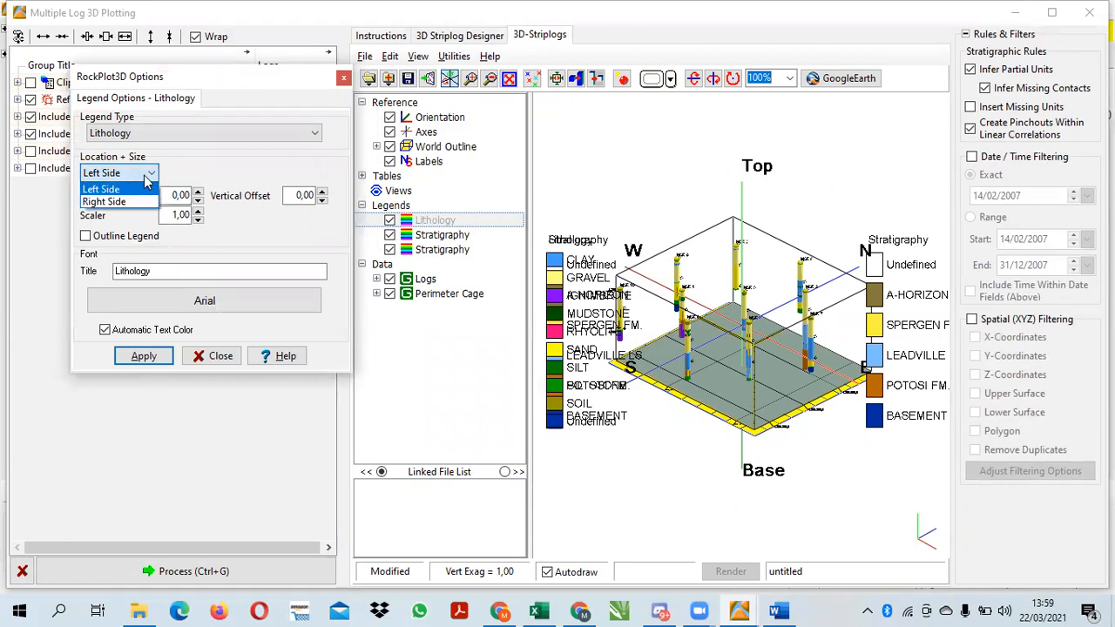
pyautogui.click(113, 186)
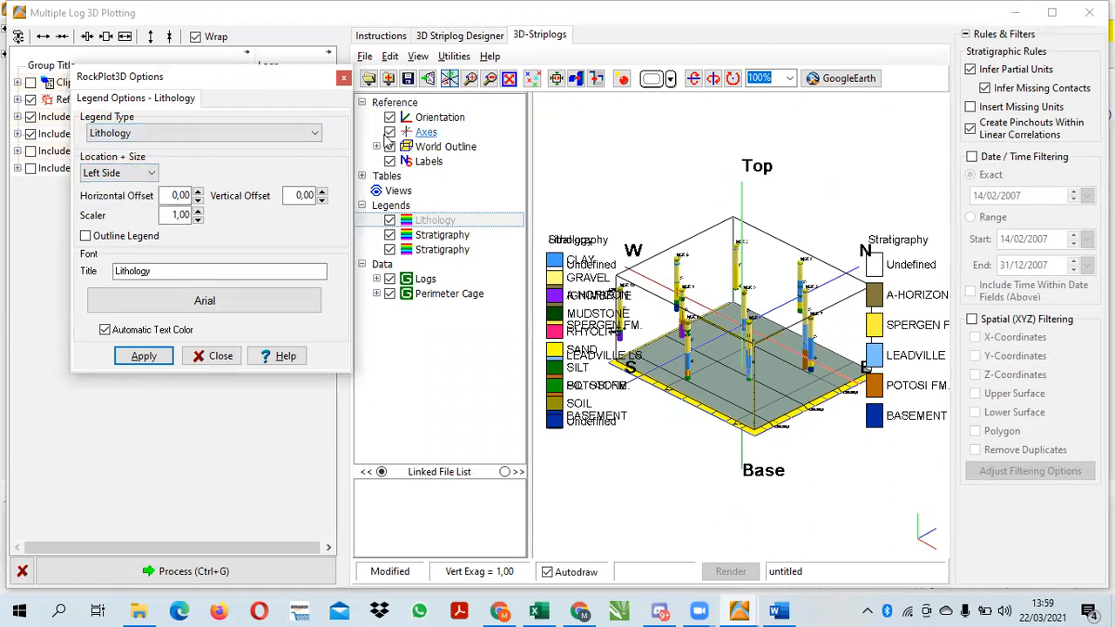
pyautogui.click(344, 78)
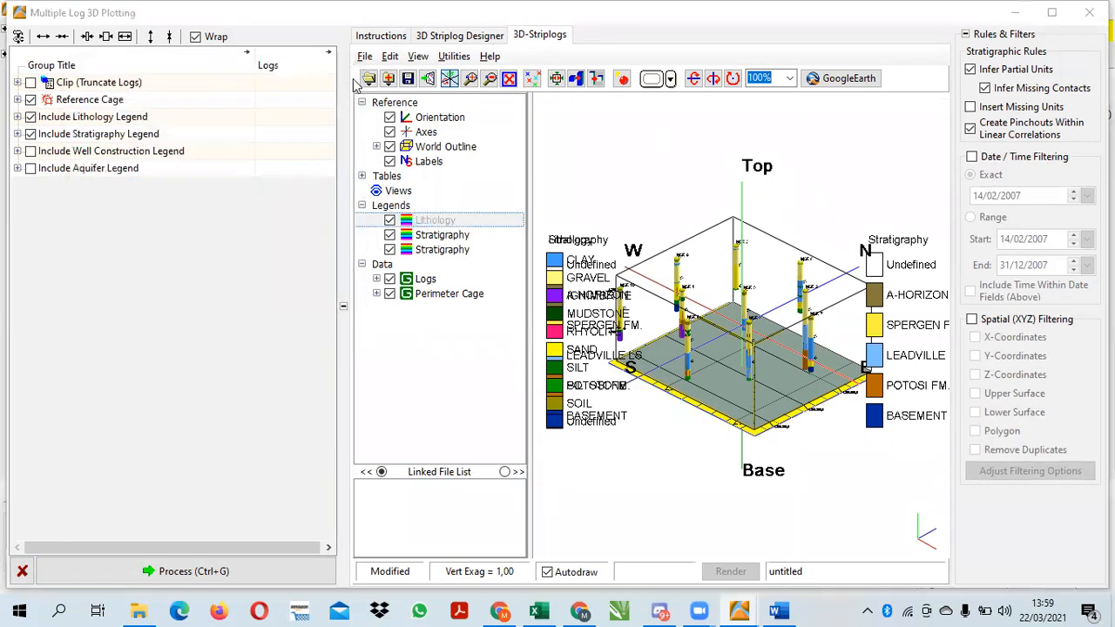
pyautogui.click(392, 55)
pyautogui.moveTo(461, 102)
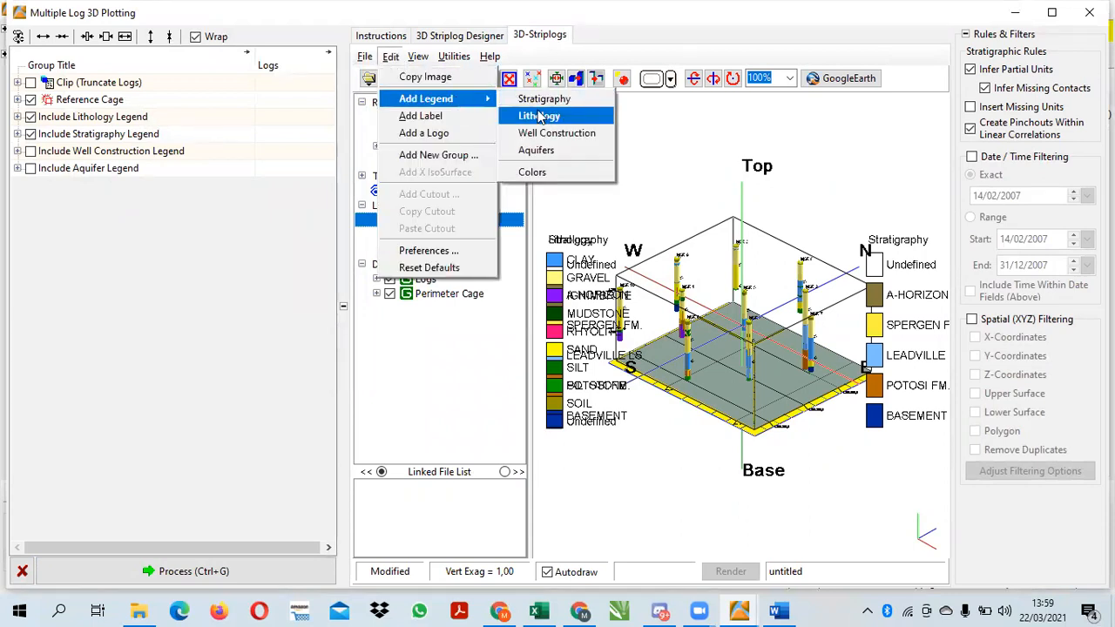
pyautogui.click(666, 133)
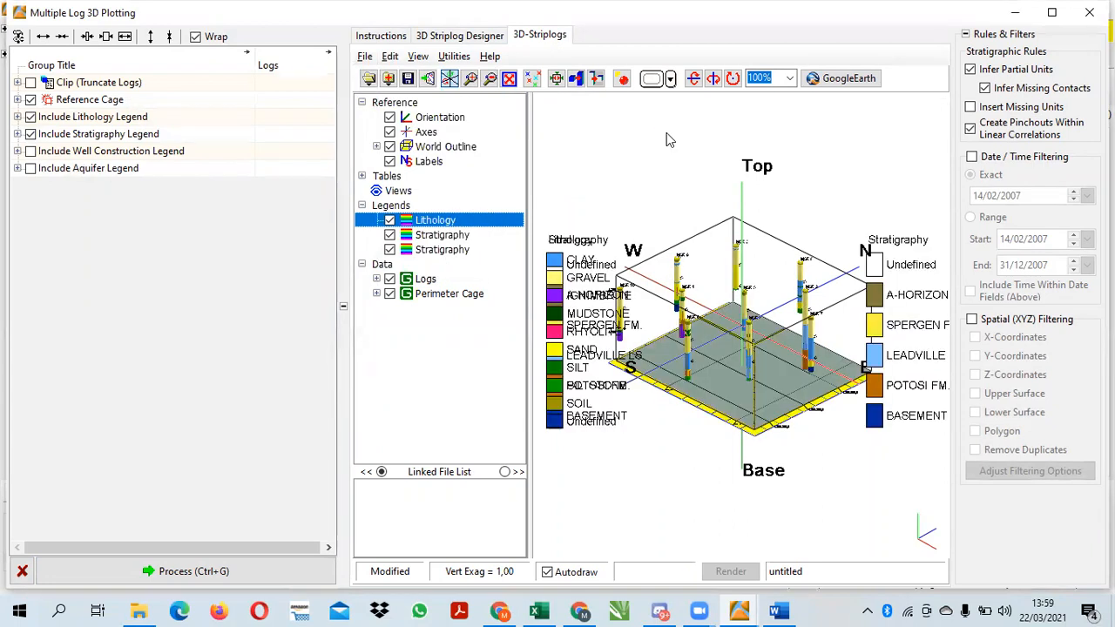
# Close the 3D multiple log window, saving the diagram as 3D MULTIPLE LOG in the project folder
pyautogui.click(1089, 12)
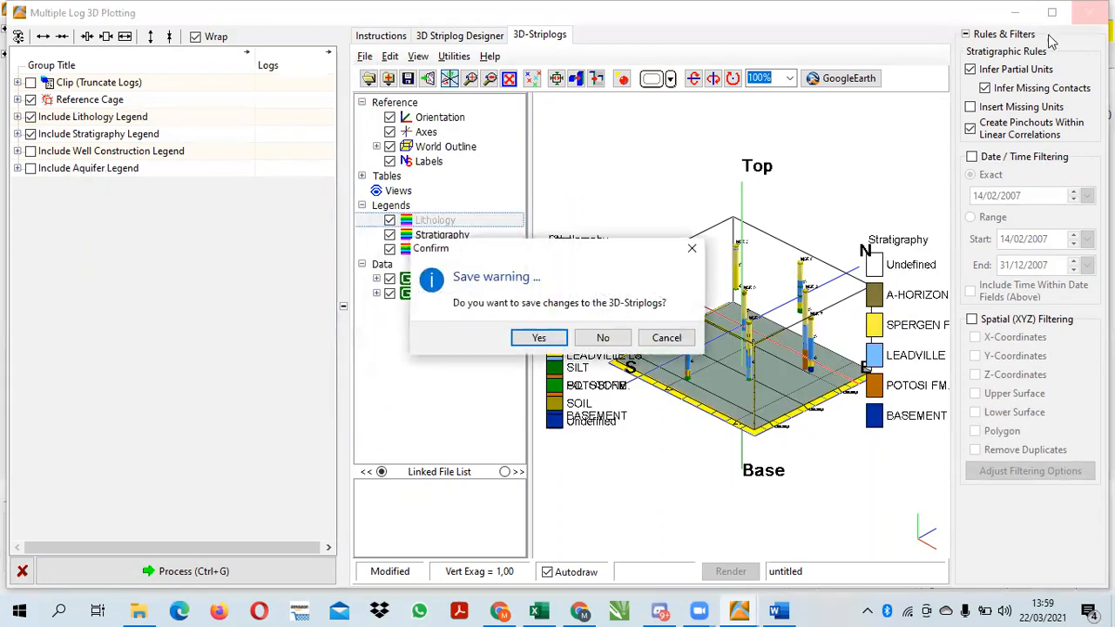
pyautogui.click(539, 330)
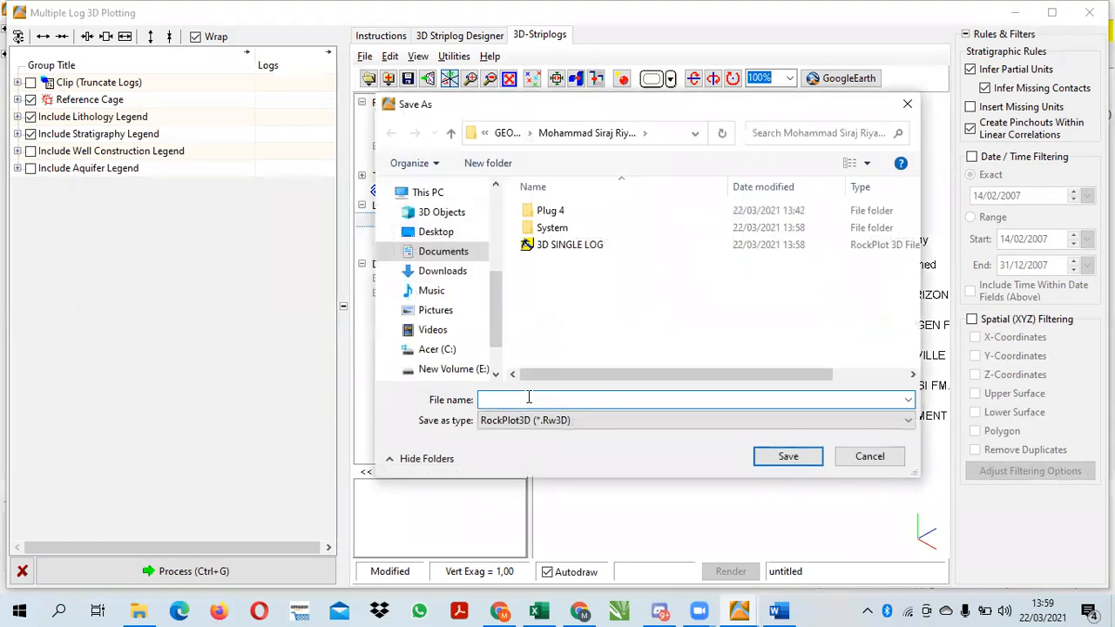
pyautogui.write('3D MULTIPLE LOG')
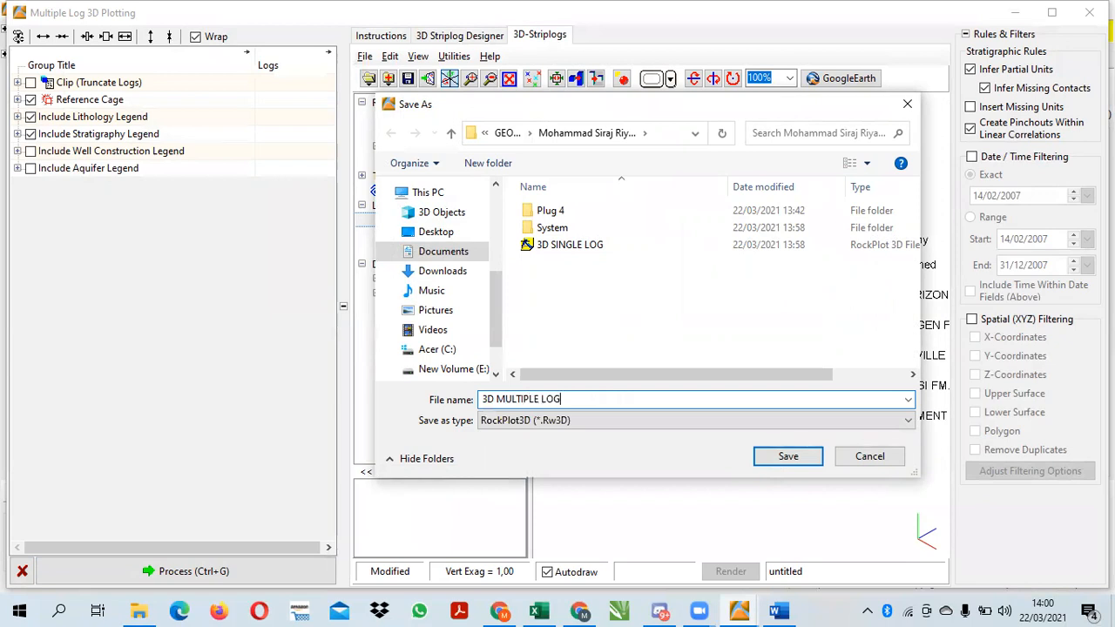
pyautogui.click(787, 458)
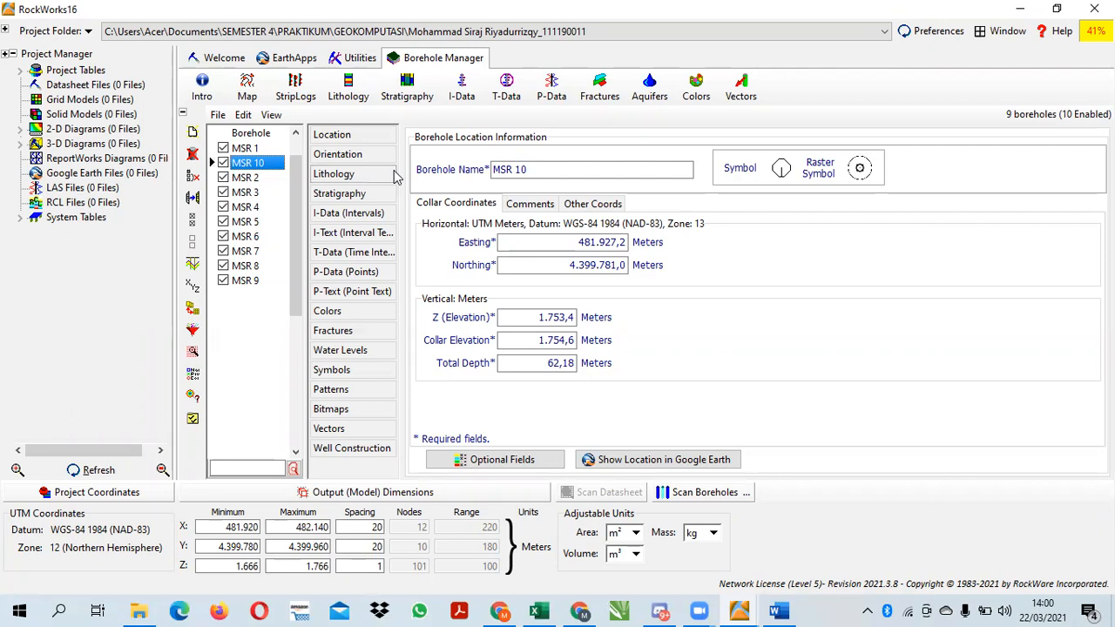
# Check the next required output in the Word assignment, and generate a new 3D lithology model from the boreholes
pyautogui.click(777, 609)
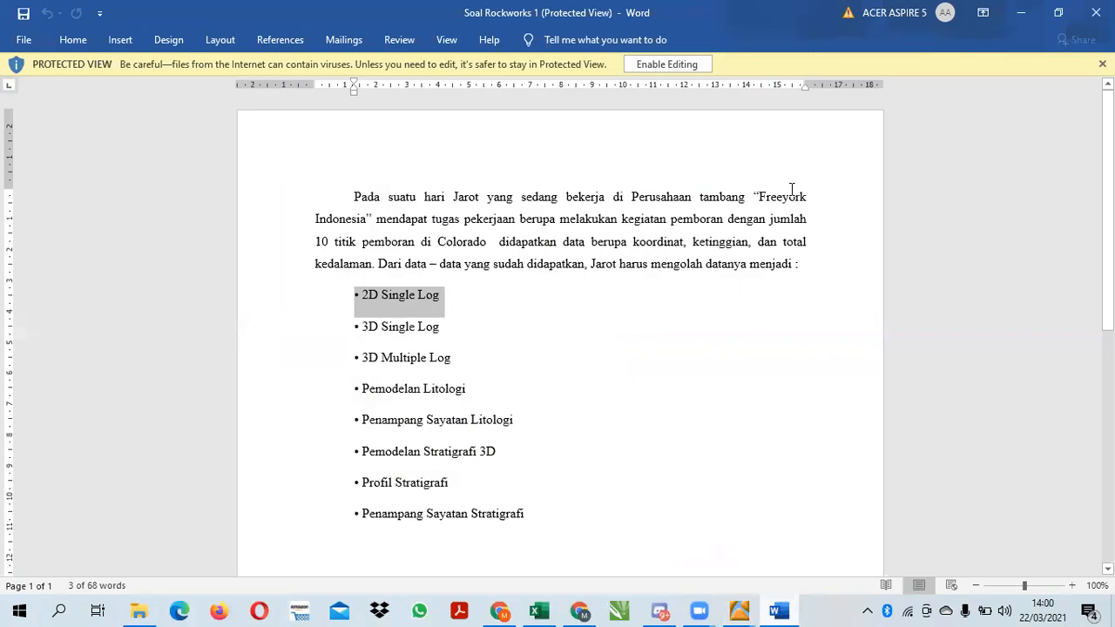
pyautogui.click(1020, 13)
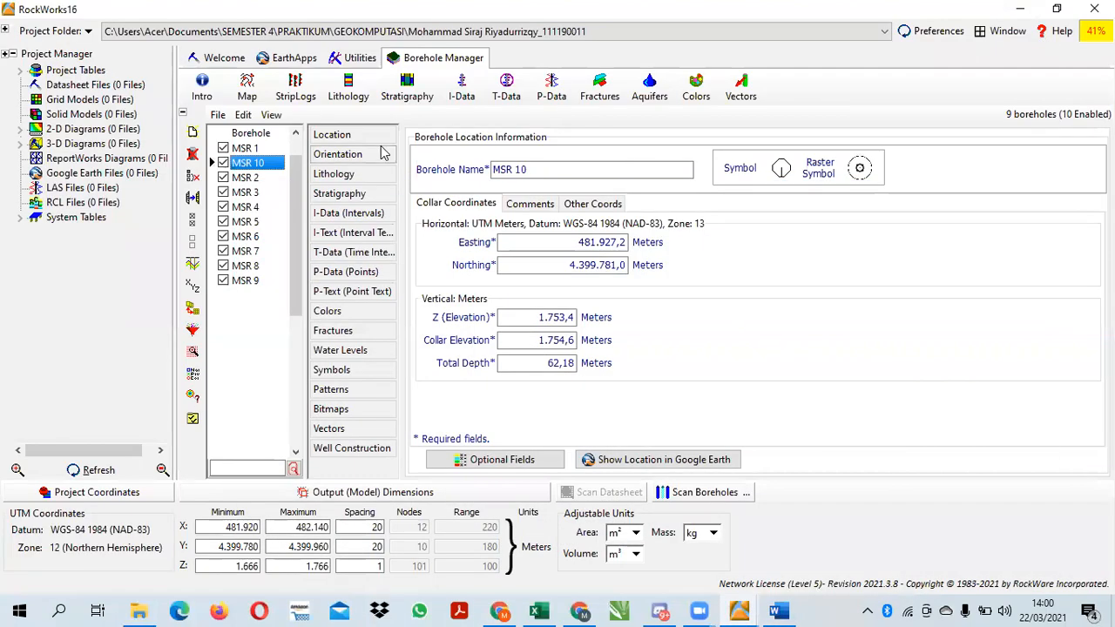
pyautogui.click(352, 98)
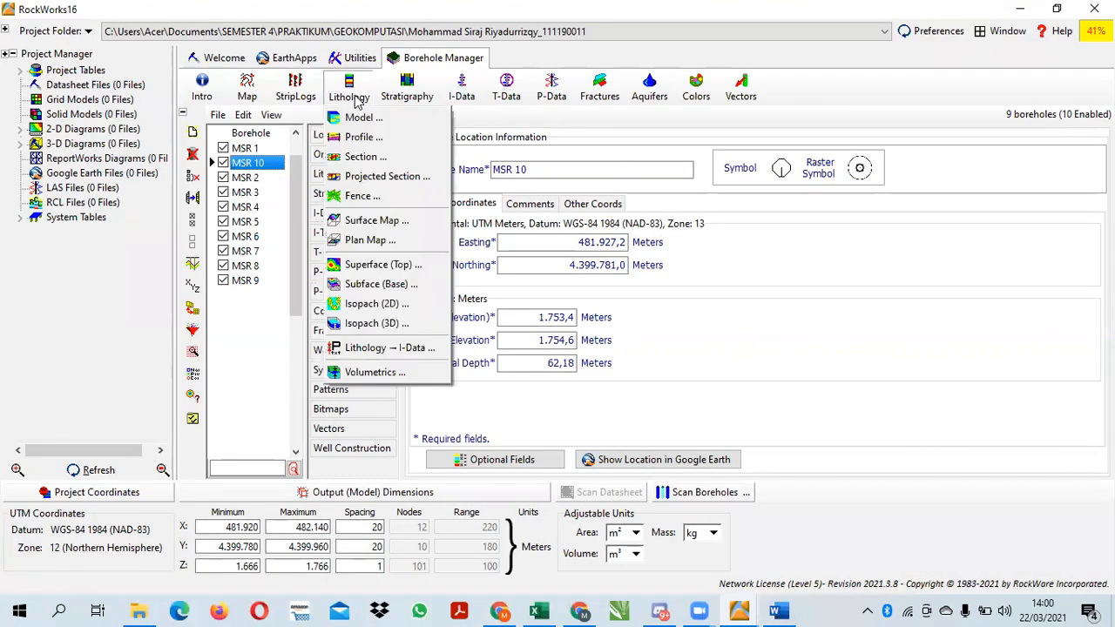
pyautogui.click(376, 122)
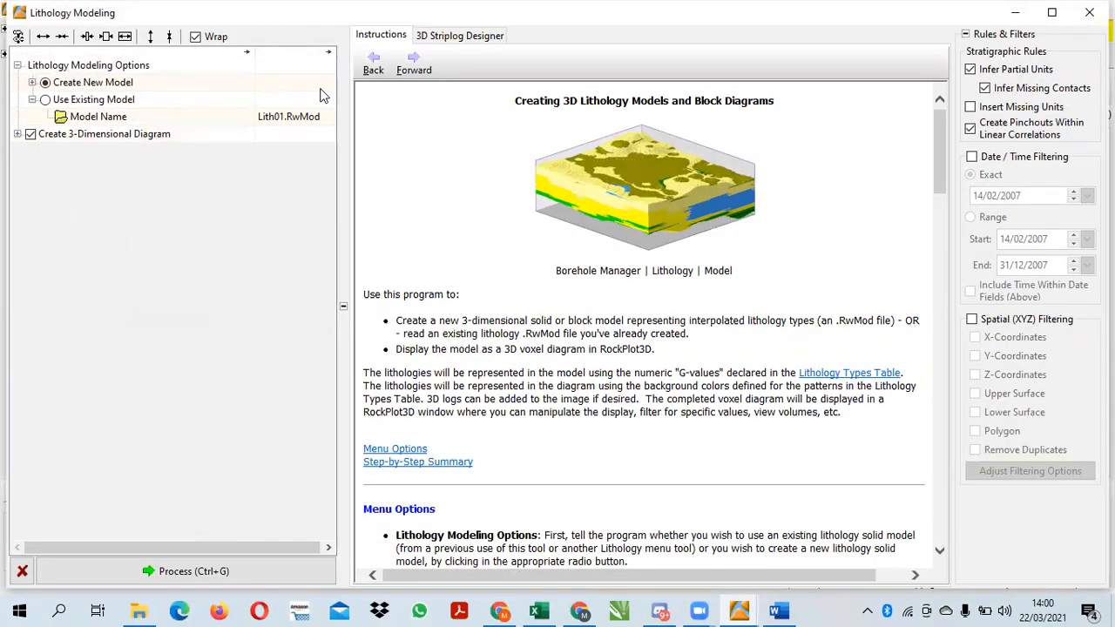
pyautogui.click(448, 37)
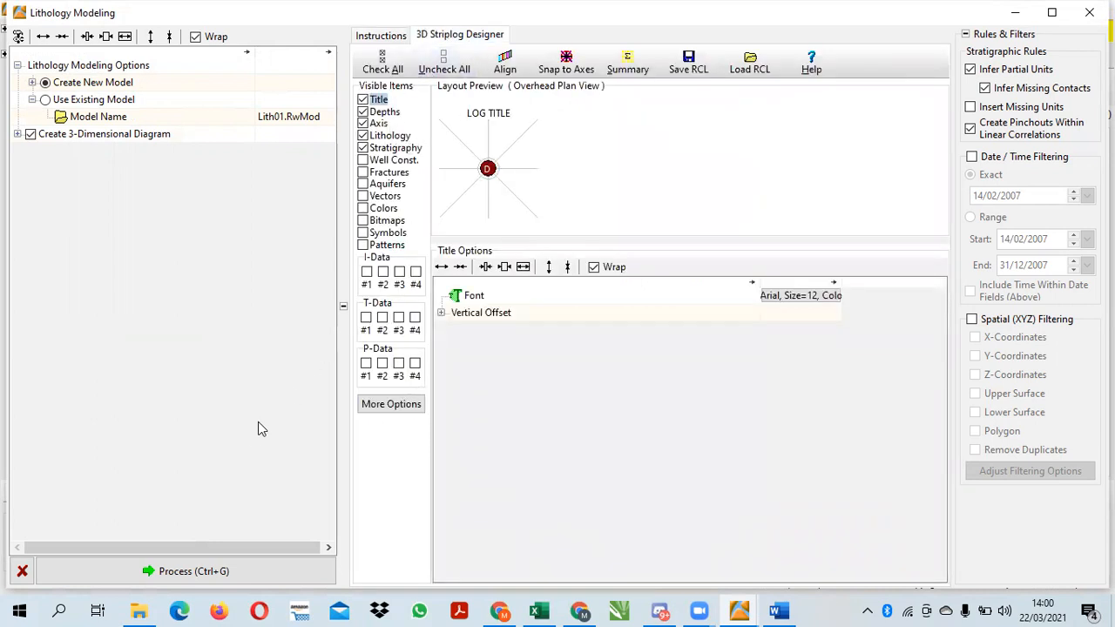
pyautogui.click(218, 570)
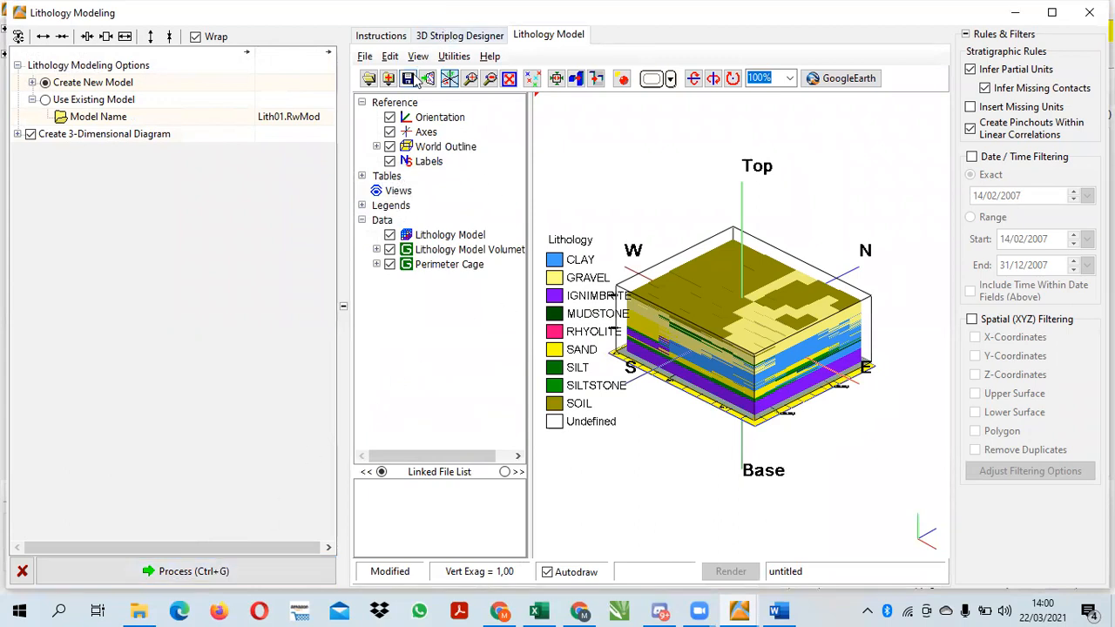
# Add a stratigraphy legend to the 3D lithology model and set its location to Right Side
pyautogui.click(389, 55)
pyautogui.moveTo(452, 103)
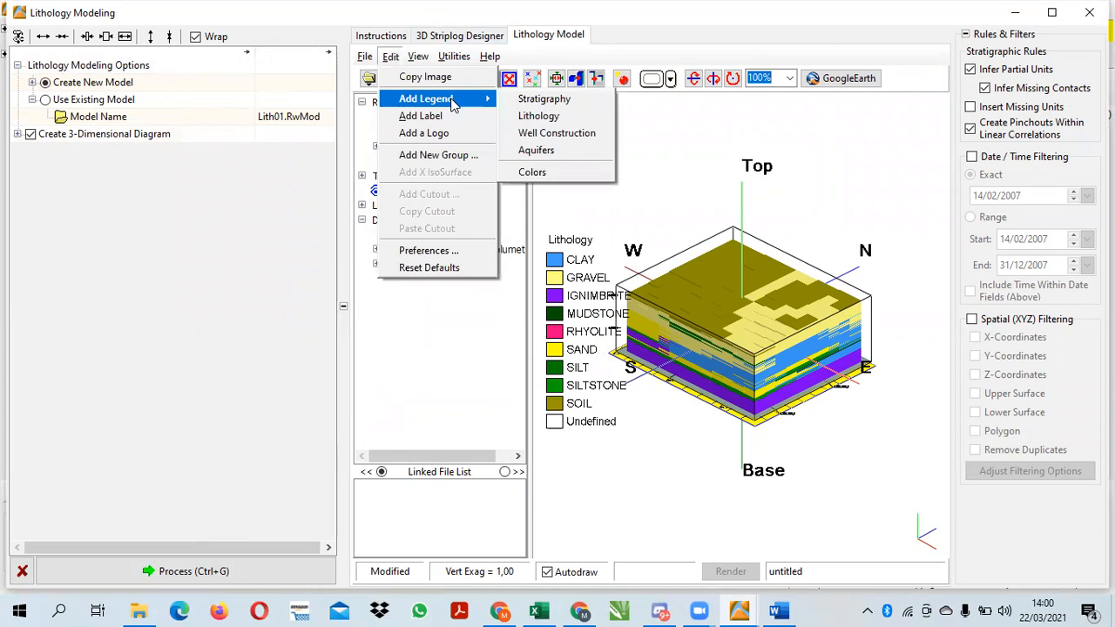
pyautogui.click(544, 99)
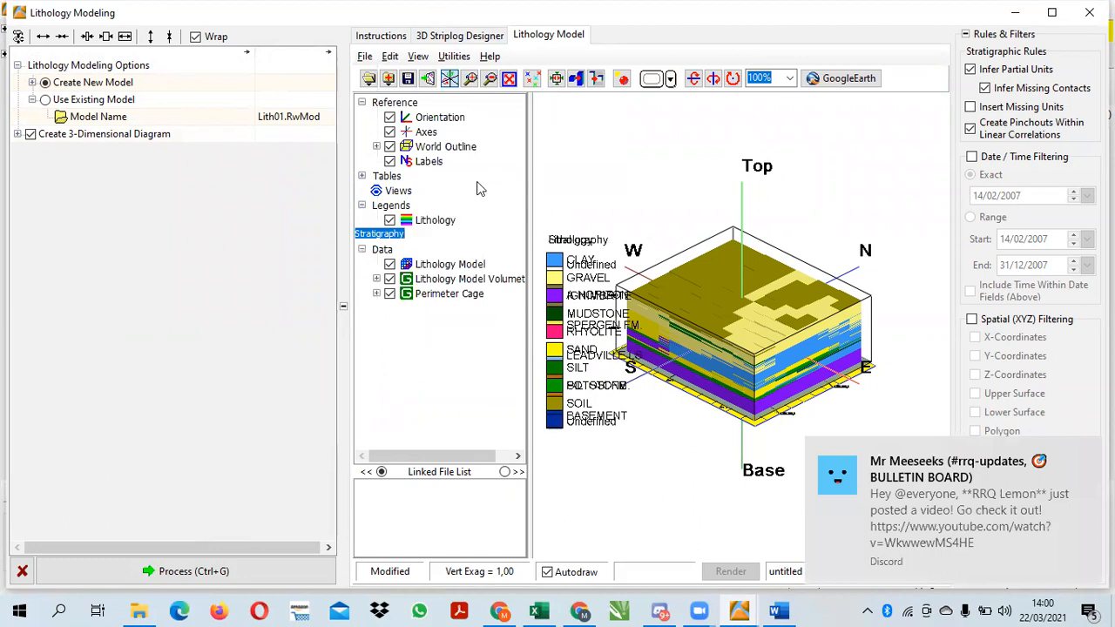
pyautogui.click(434, 223)
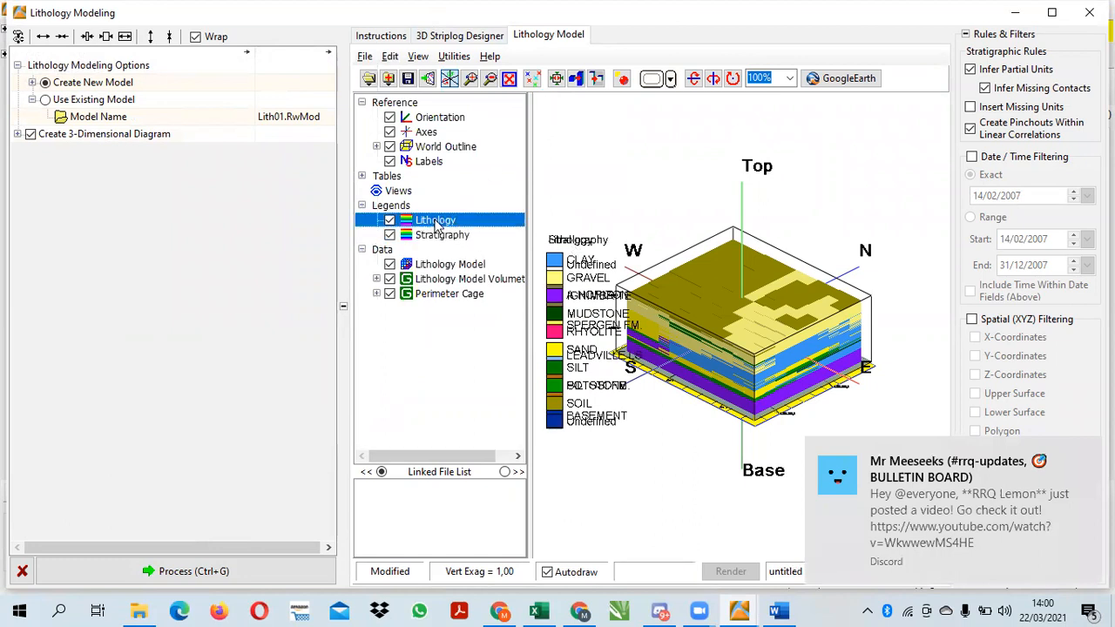
pyautogui.click(439, 234)
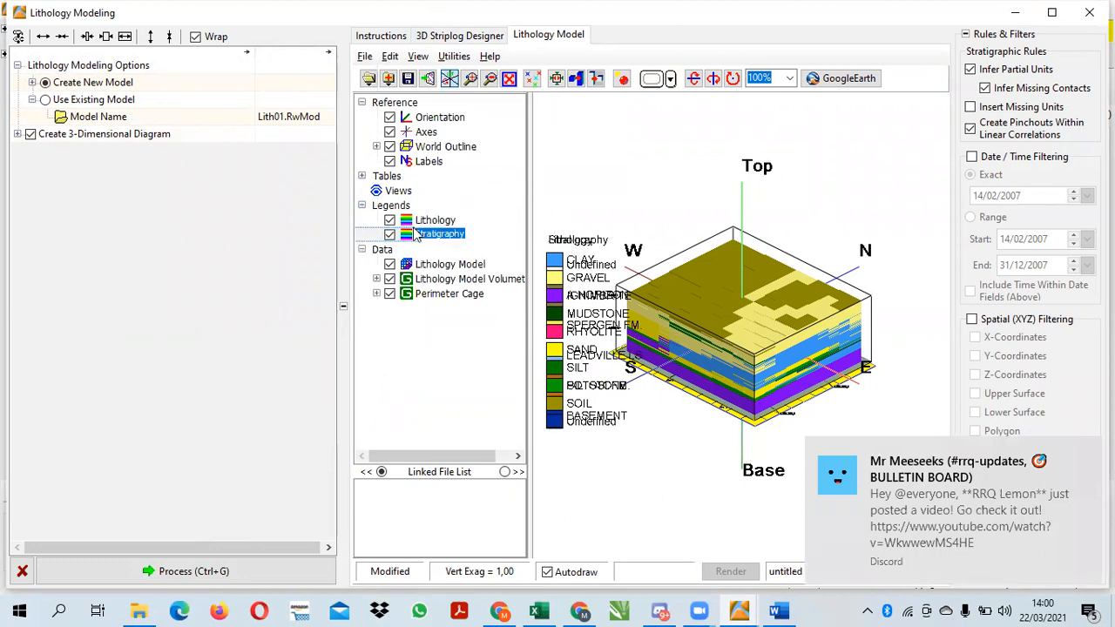
pyautogui.doubleClick(439, 235)
pyautogui.click(161, 215)
pyautogui.click(173, 255)
pyautogui.click(170, 222)
pyautogui.click(164, 240)
pyautogui.click(187, 399)
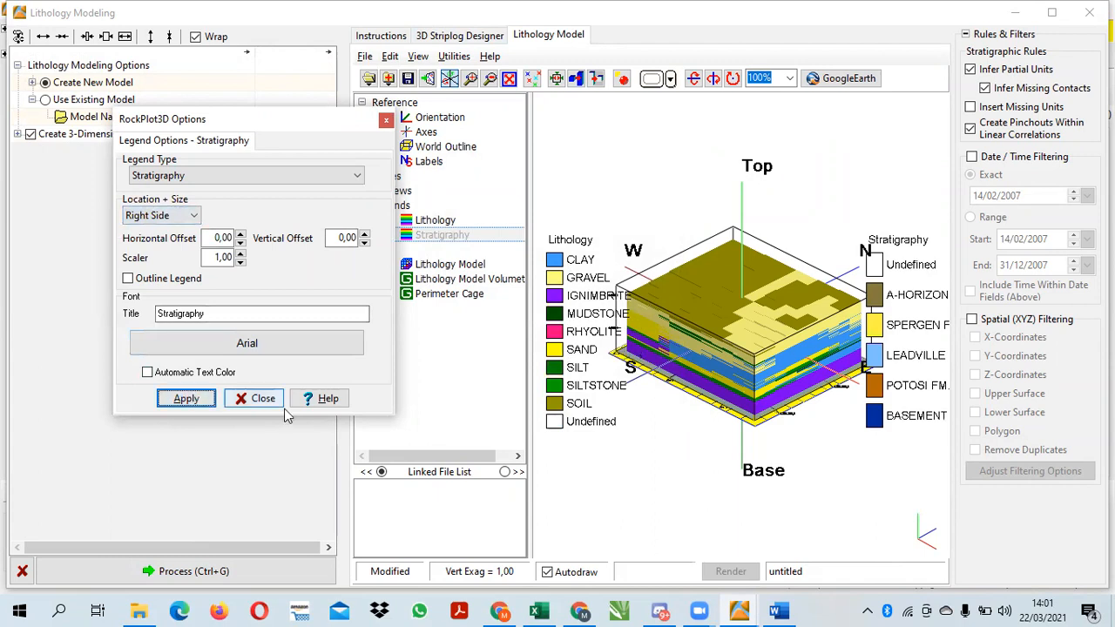
pyautogui.click(388, 124)
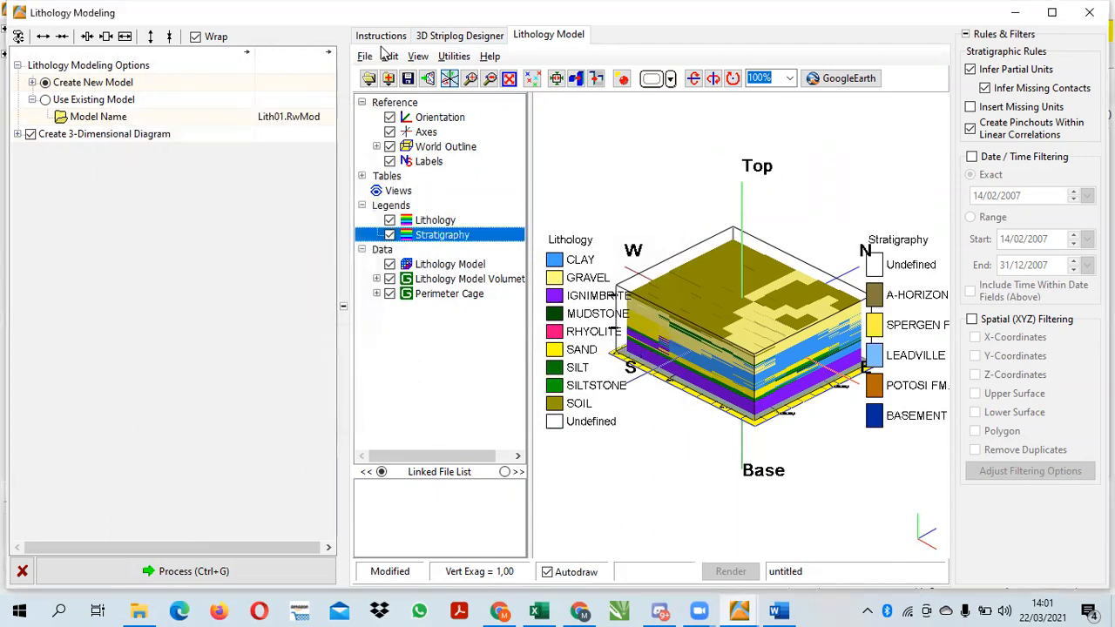
# Save the 3D lithology model diagram as PERMODELAN LITHOLOGY in the project folder
pyautogui.click(365, 55)
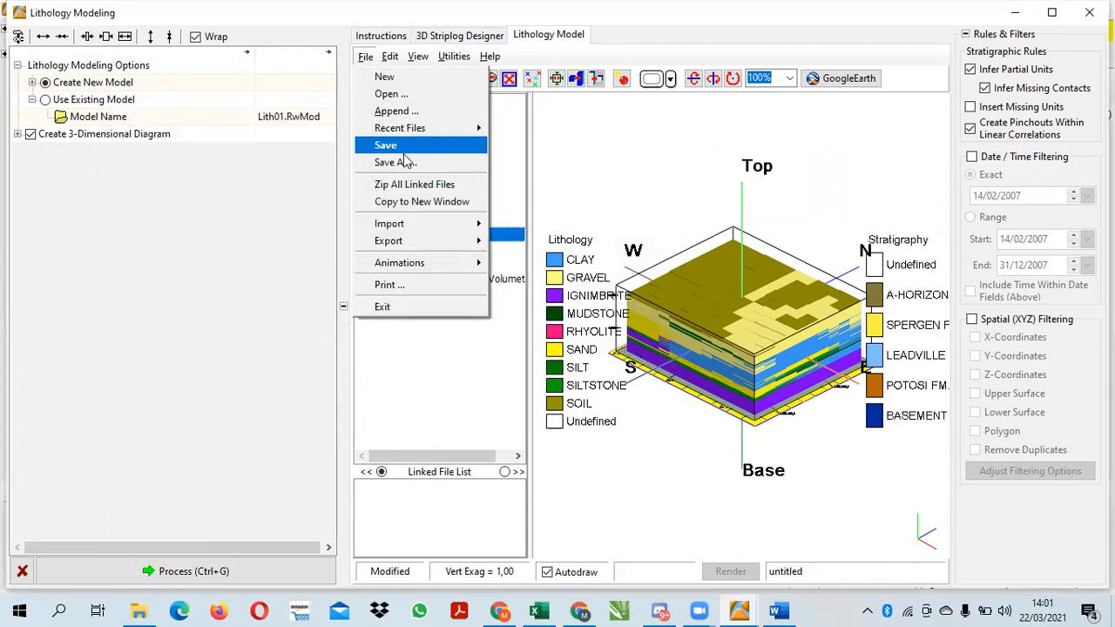
pyautogui.click(384, 144)
pyautogui.press('BackSpace')
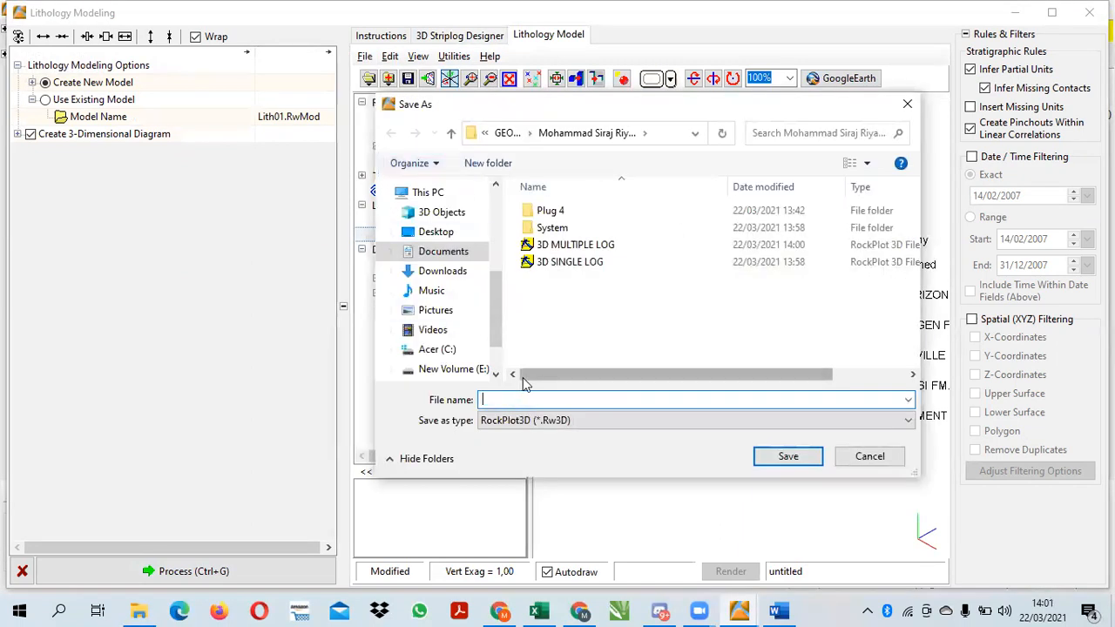
pyautogui.write('PERMODELAN LITHOLOGY')
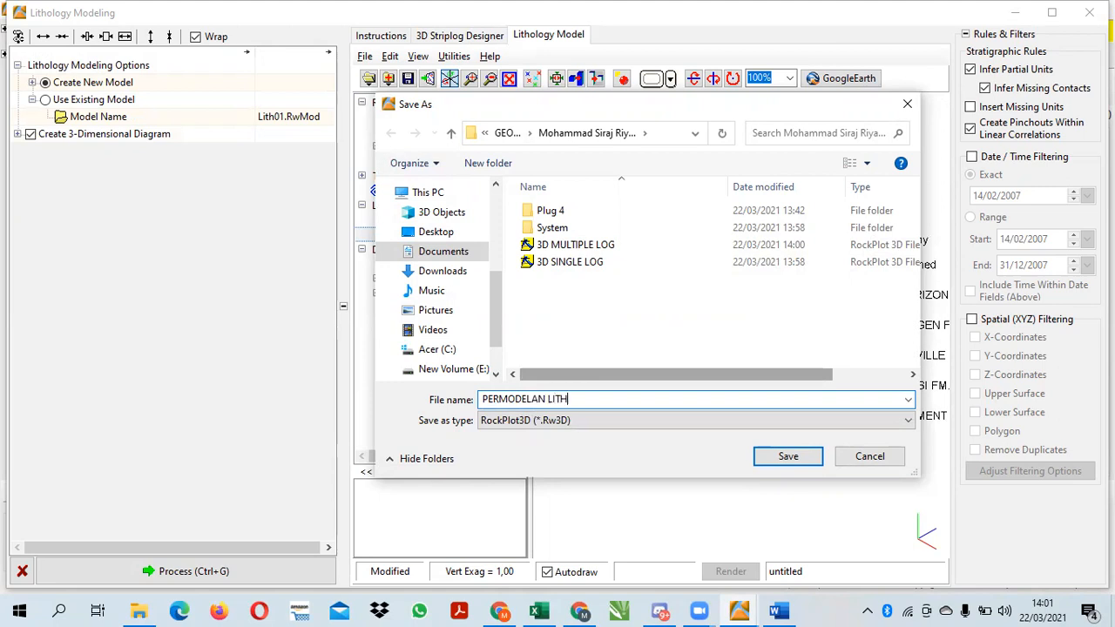
pyautogui.click(770, 462)
# Switch to the Word assignment and highlight the required output Penampang Sayatan Litologi in the list
pyautogui.click(778, 610)
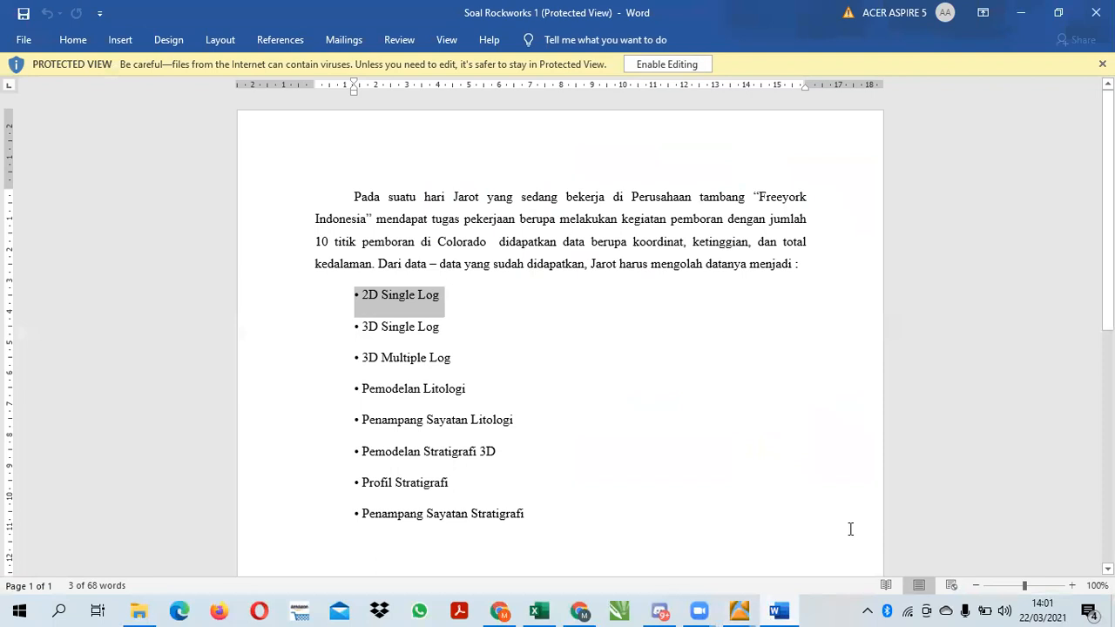
pyautogui.moveTo(1106, 322); pyautogui.dragTo(1107, 468)
pyautogui.scroll(3, 873, 237)
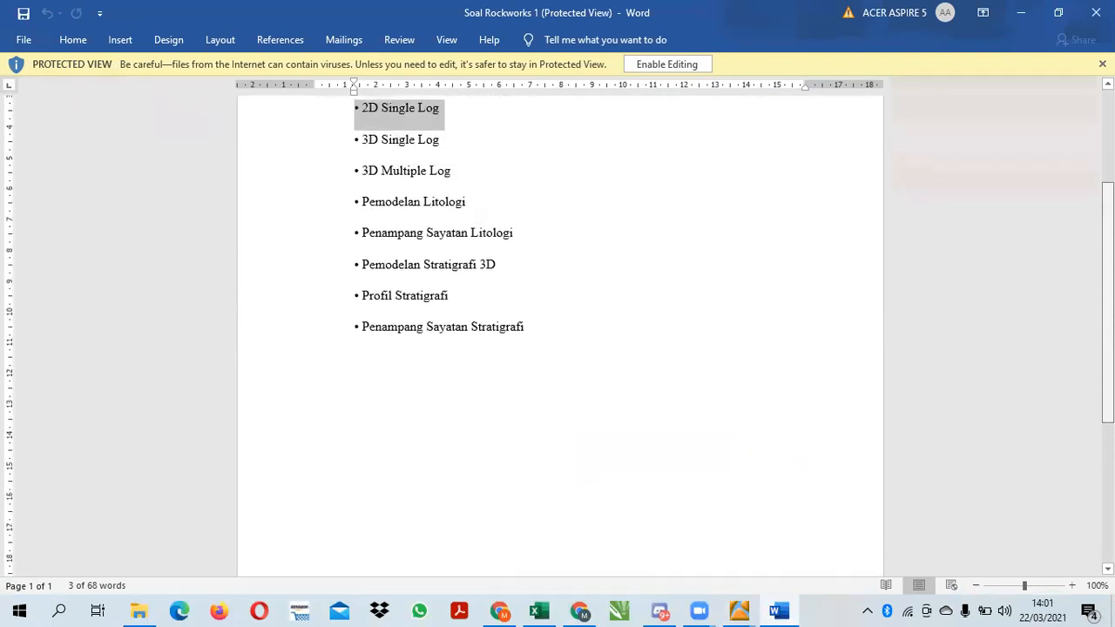
pyautogui.moveTo(525, 253); pyautogui.dragTo(343, 264)
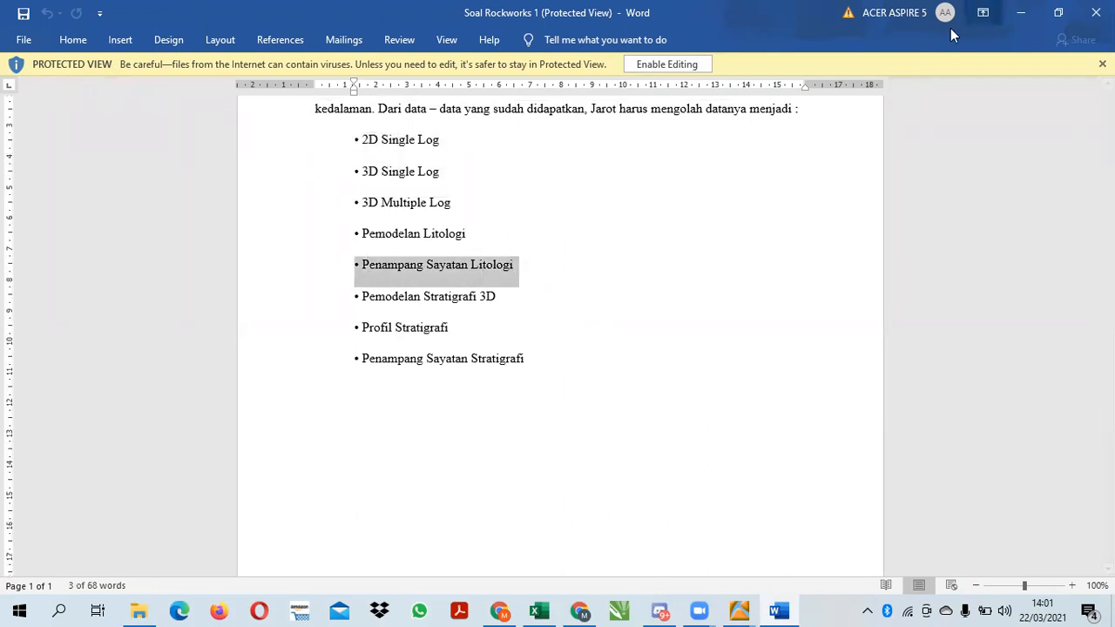
pyautogui.click(1020, 12)
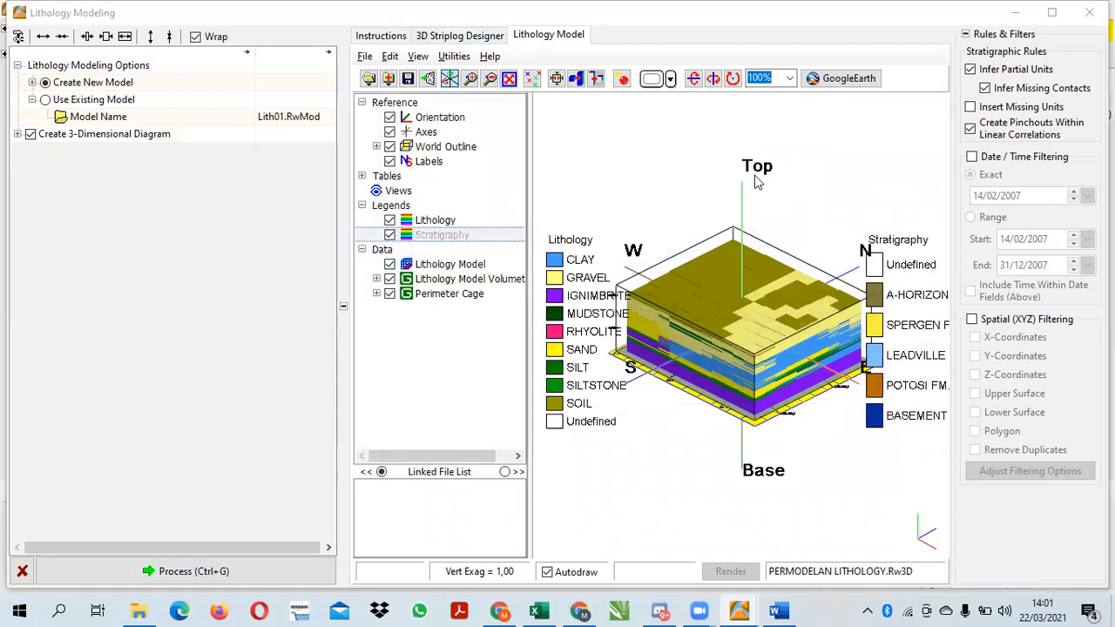
# Close the lithology model window and generate a lithology section through boreholes MSR 8, MSR 2, MSR 5, MSR 4 and MSR 7
pyautogui.click(1088, 13)
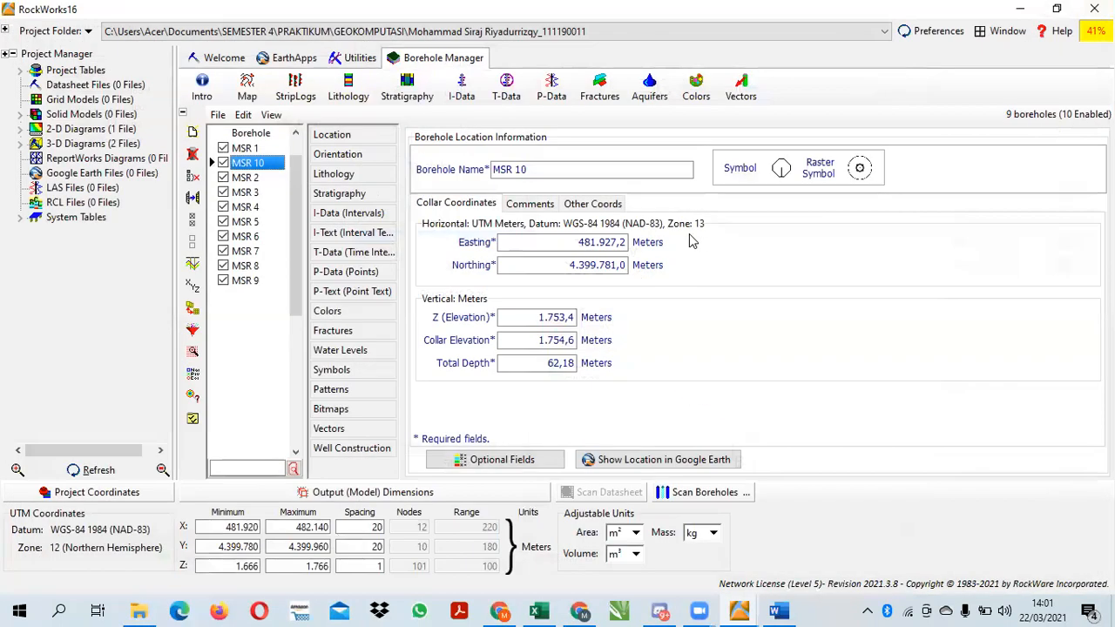
pyautogui.click(348, 87)
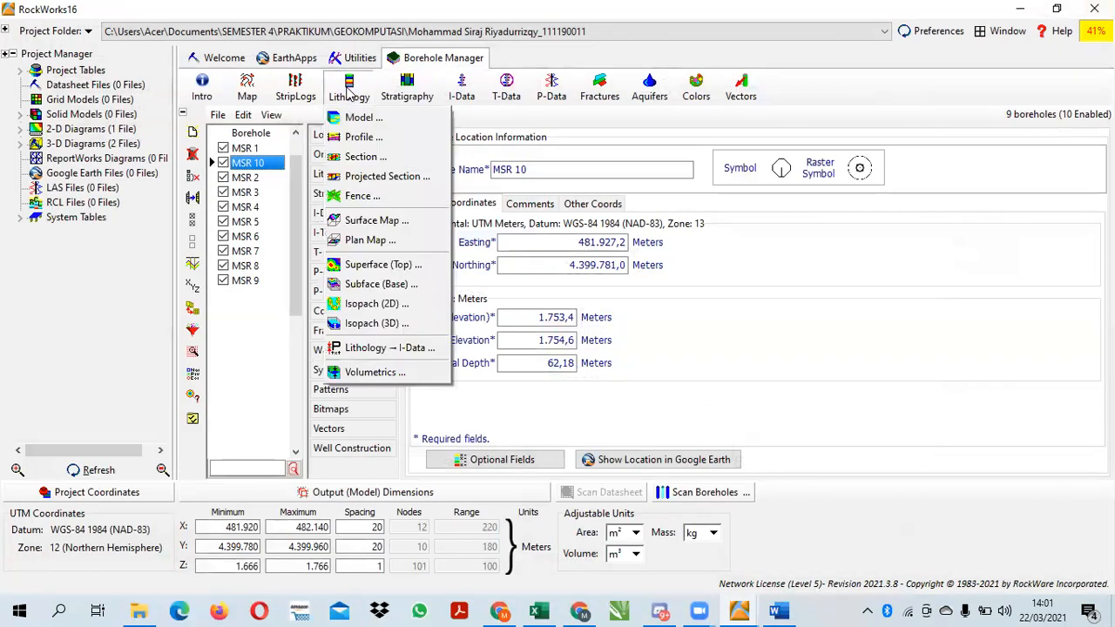
pyautogui.click(366, 158)
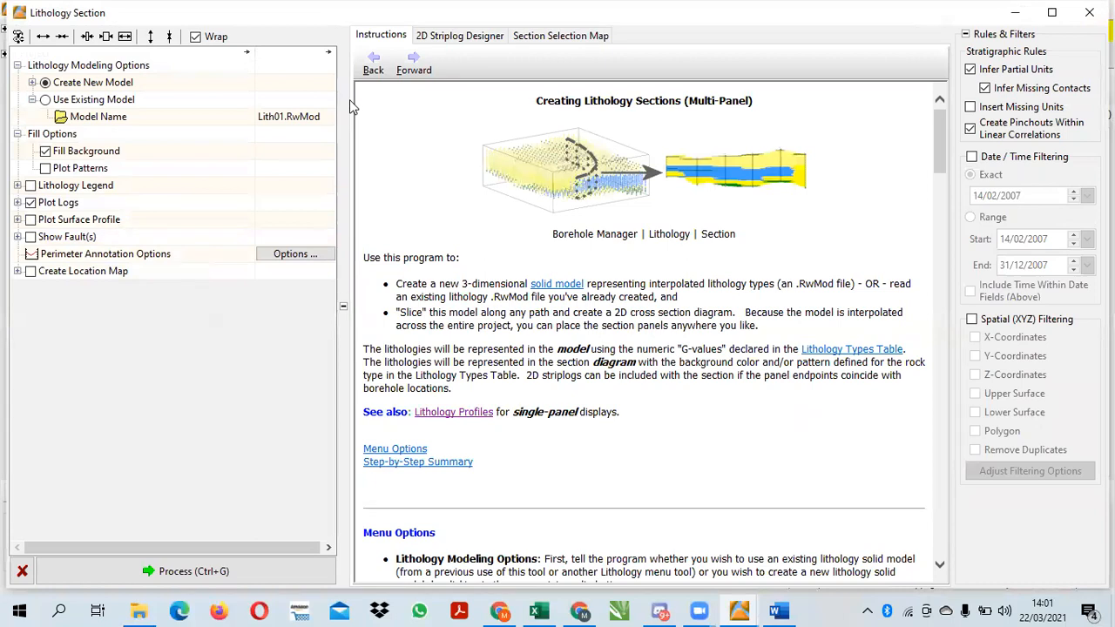
pyautogui.click(541, 37)
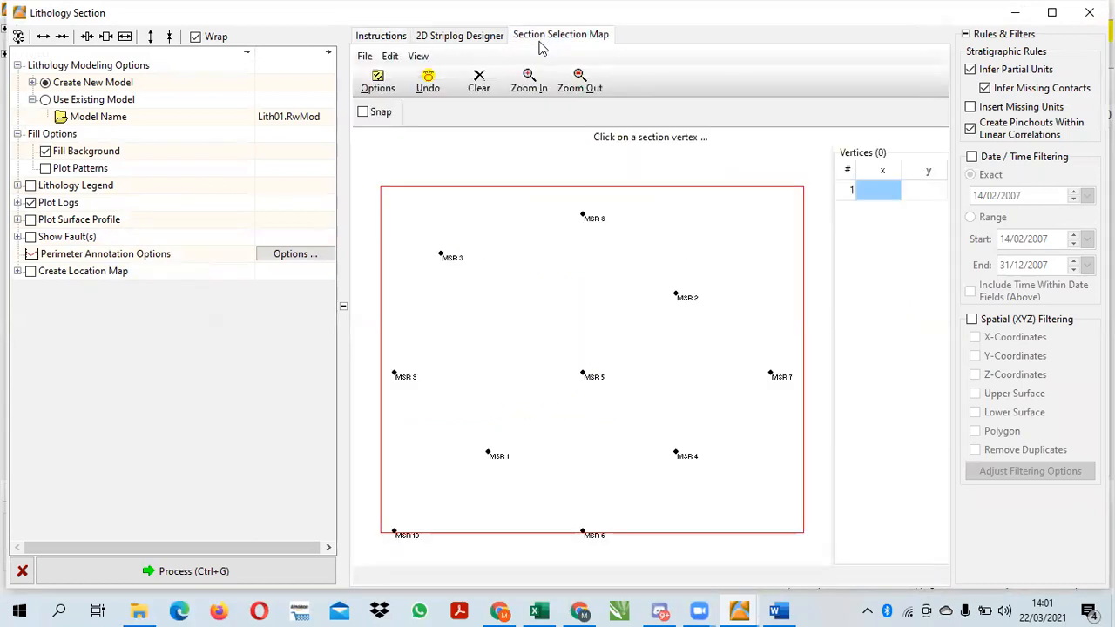
pyautogui.click(583, 215)
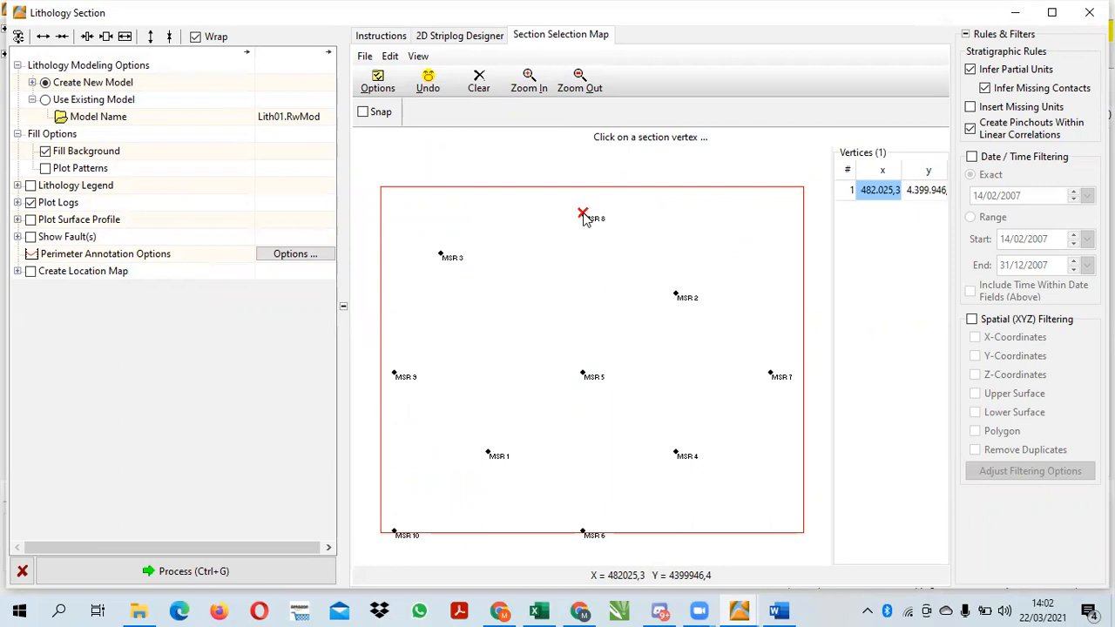
pyautogui.click(675, 293)
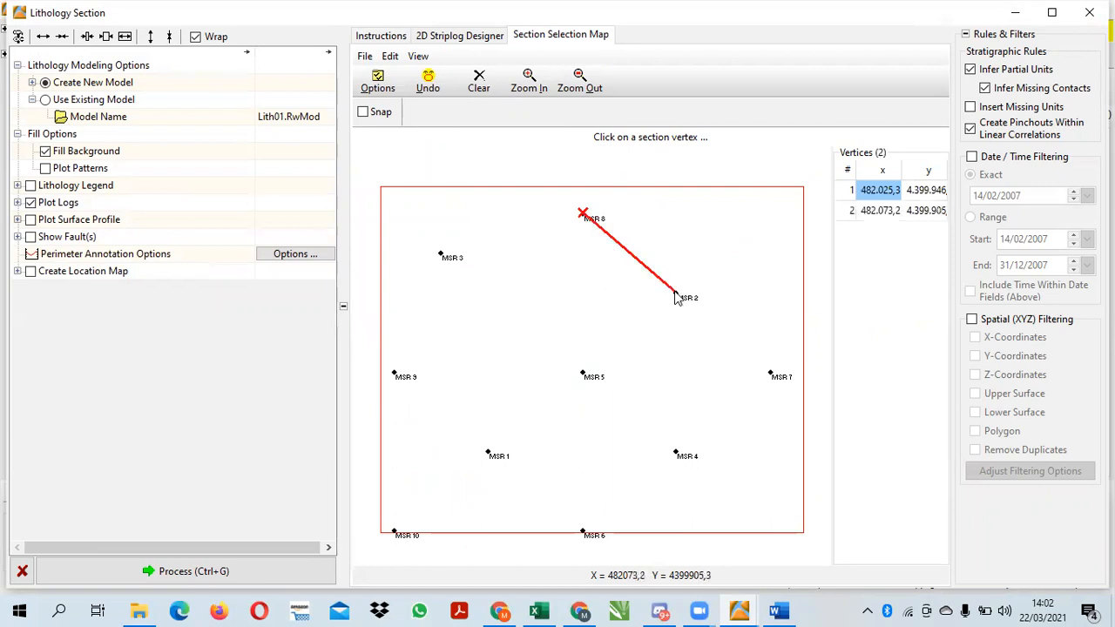
pyautogui.click(583, 373)
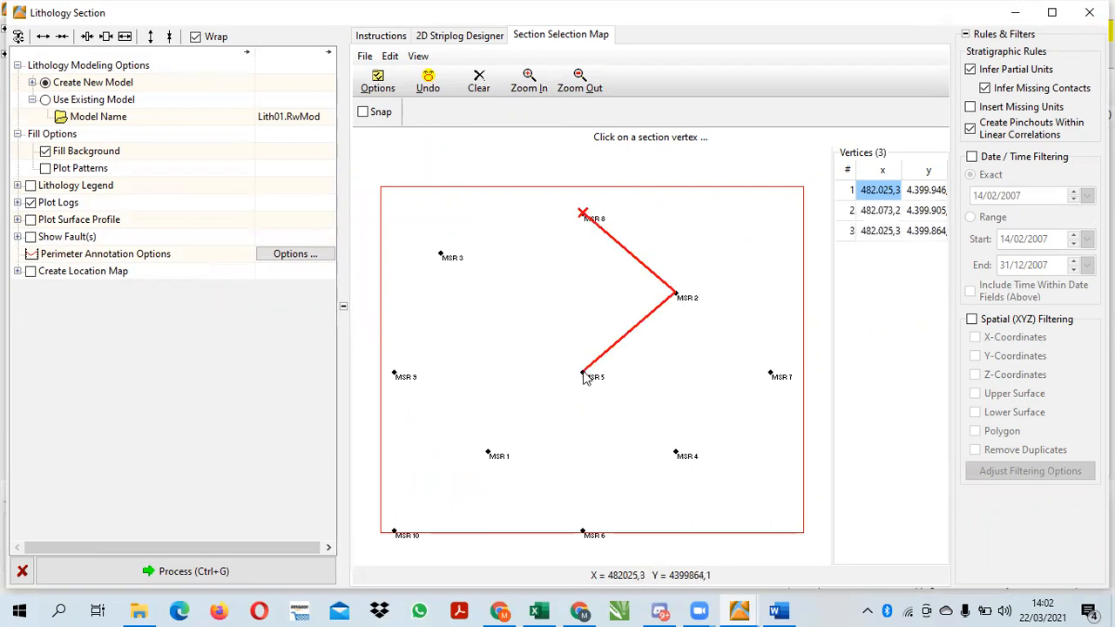
pyautogui.click(676, 454)
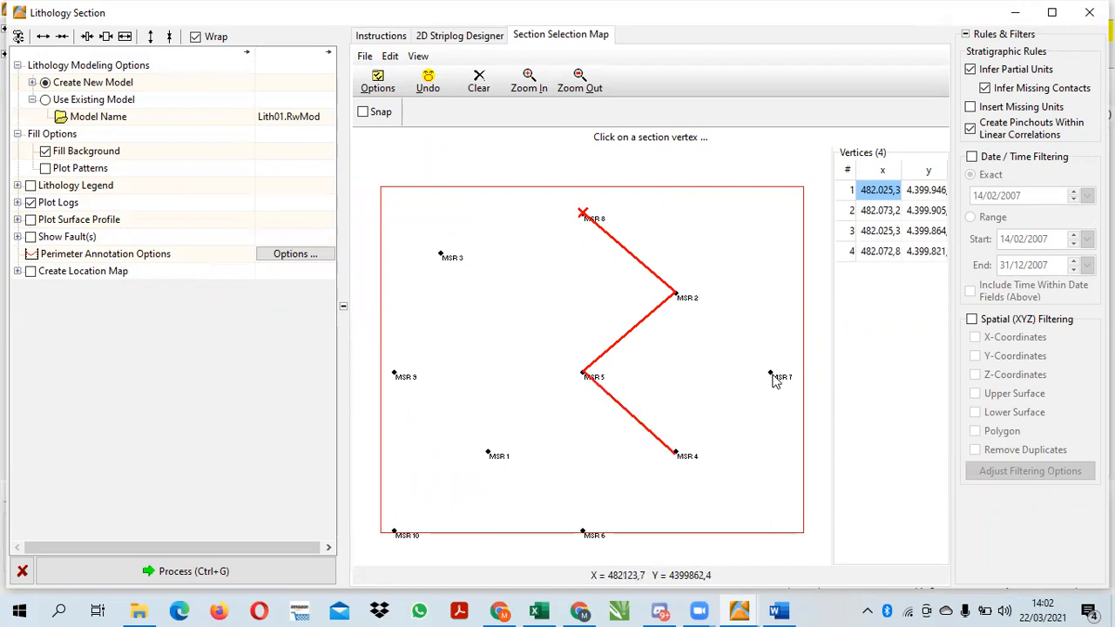
pyautogui.click(770, 374)
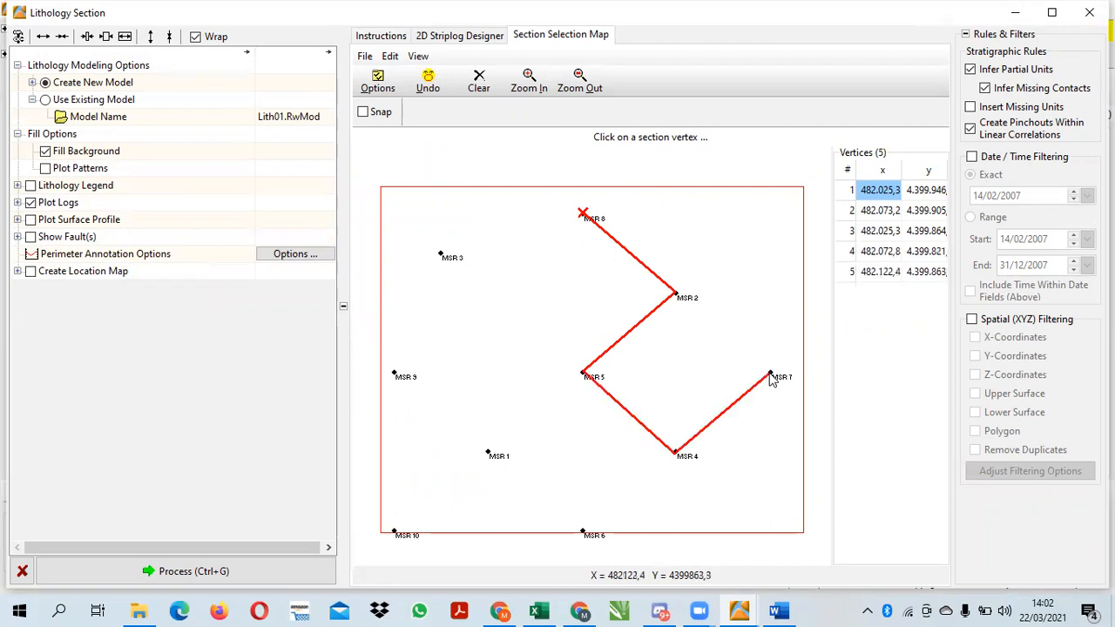
pyautogui.click(264, 571)
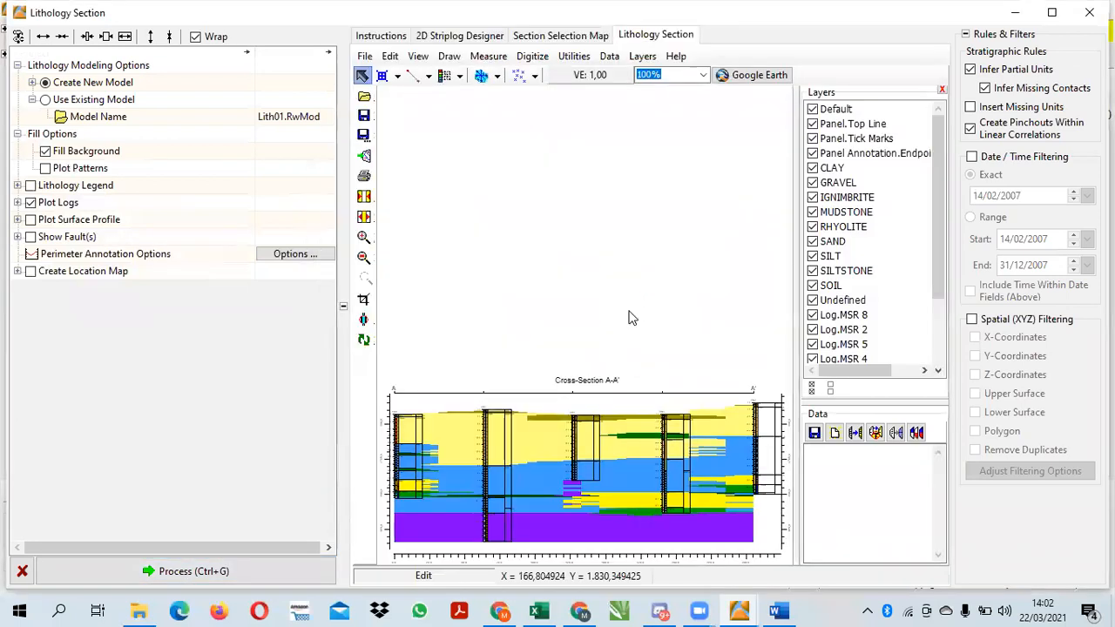
pyautogui.click(472, 35)
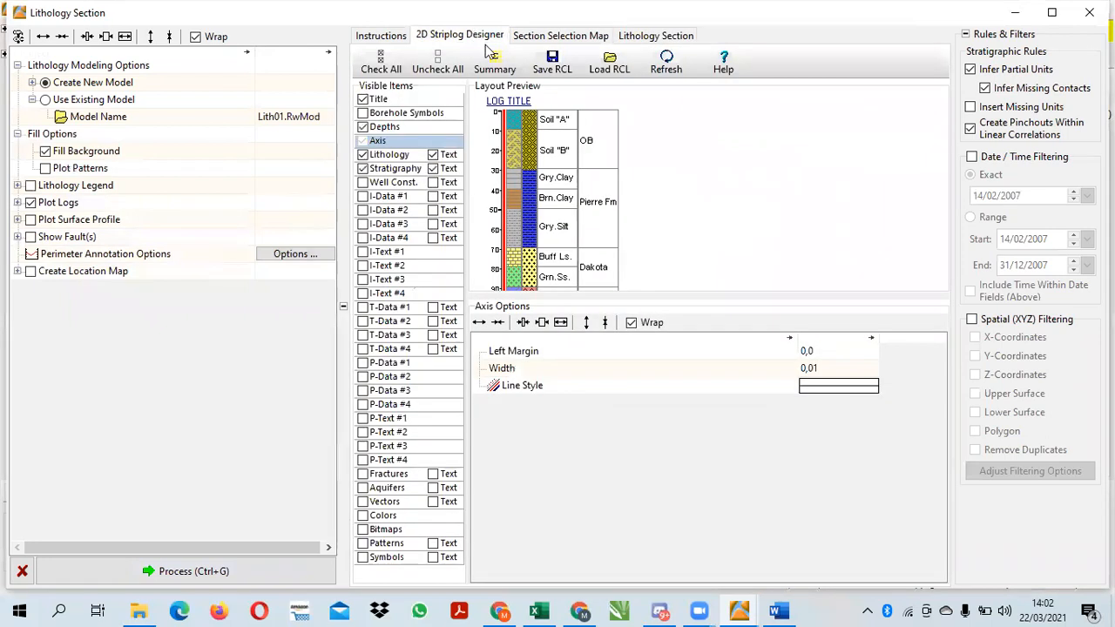
pyautogui.click(657, 39)
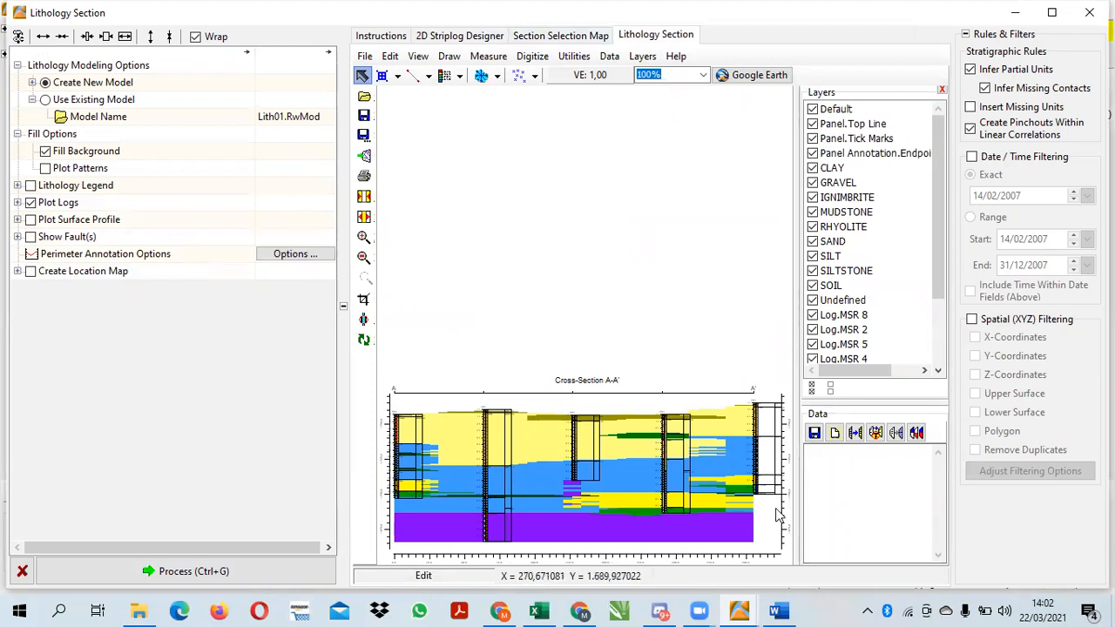
pyautogui.moveTo(940, 229); pyautogui.dragTo(928, 357)
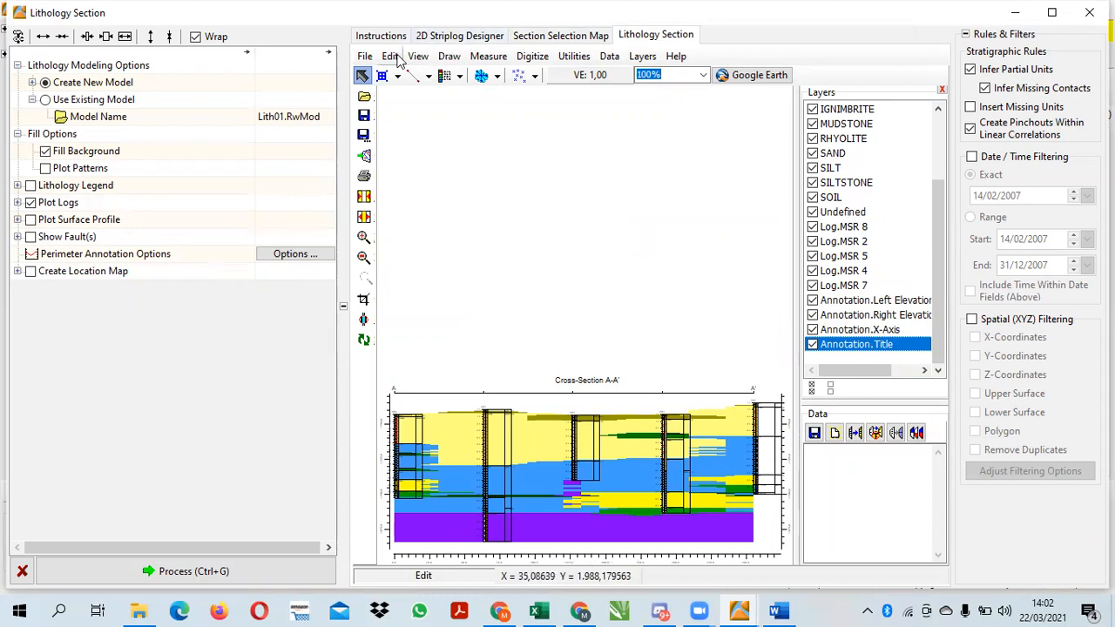
# Insert a lithology legend and a stratigraphy legend side by side above the cross-section, starting from its A end
pyautogui.click(394, 58)
pyautogui.click(449, 57)
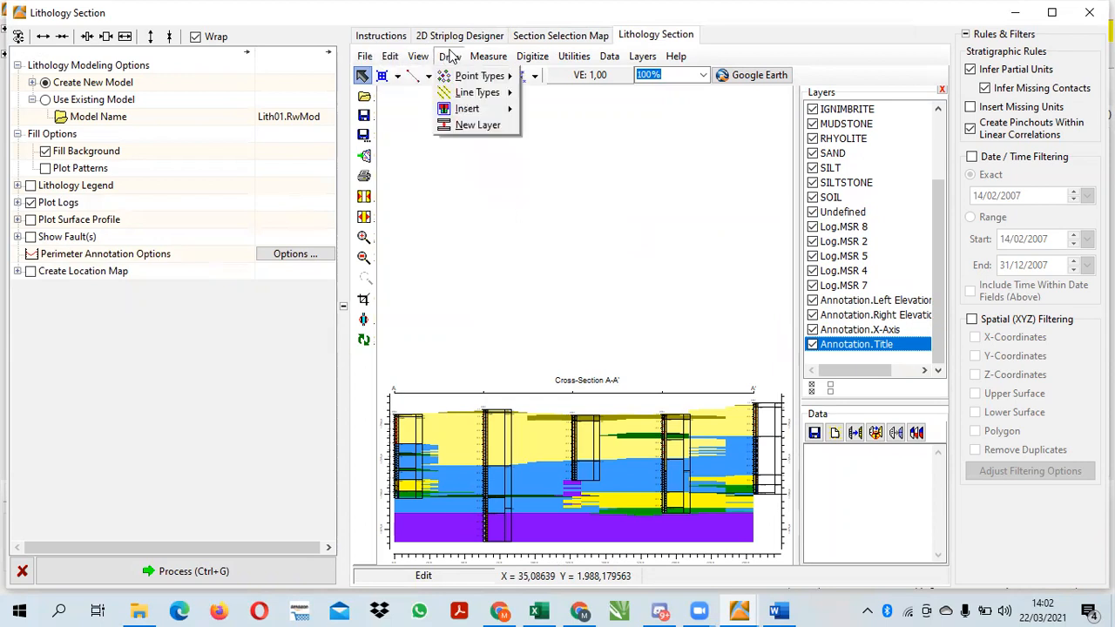
pyautogui.click(527, 121)
pyautogui.click(459, 76)
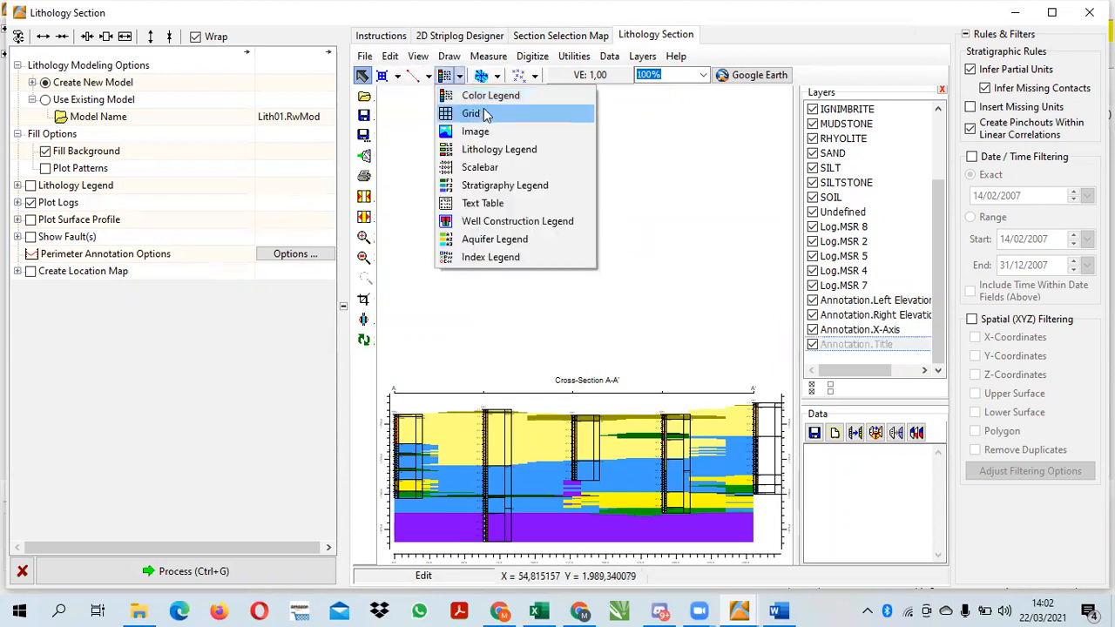
pyautogui.click(506, 150)
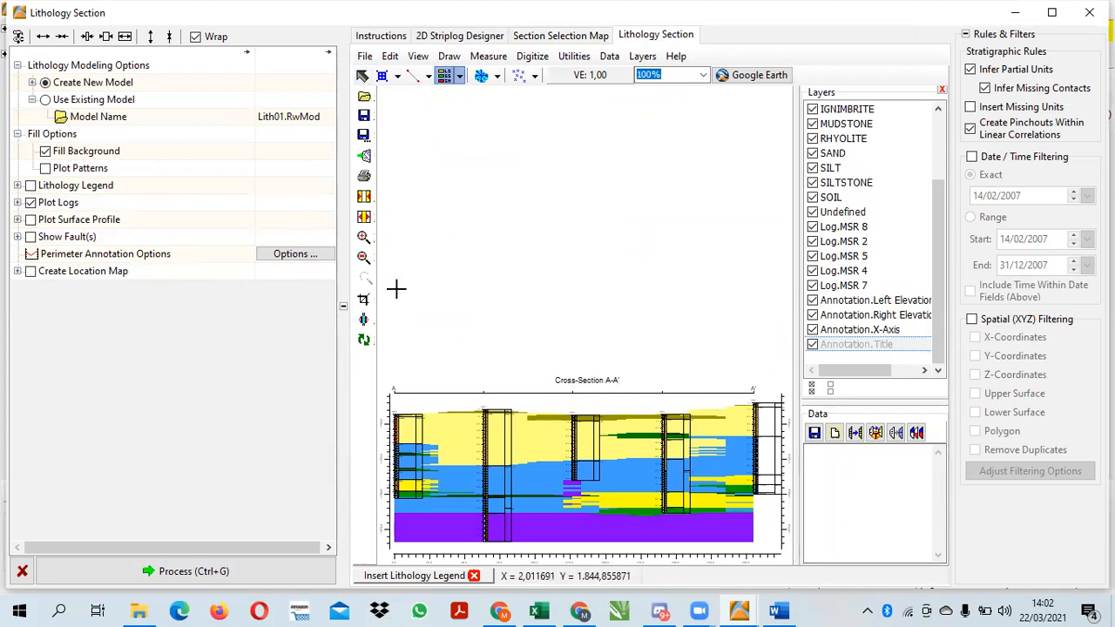
pyautogui.moveTo(397, 281); pyautogui.dragTo(466, 361)
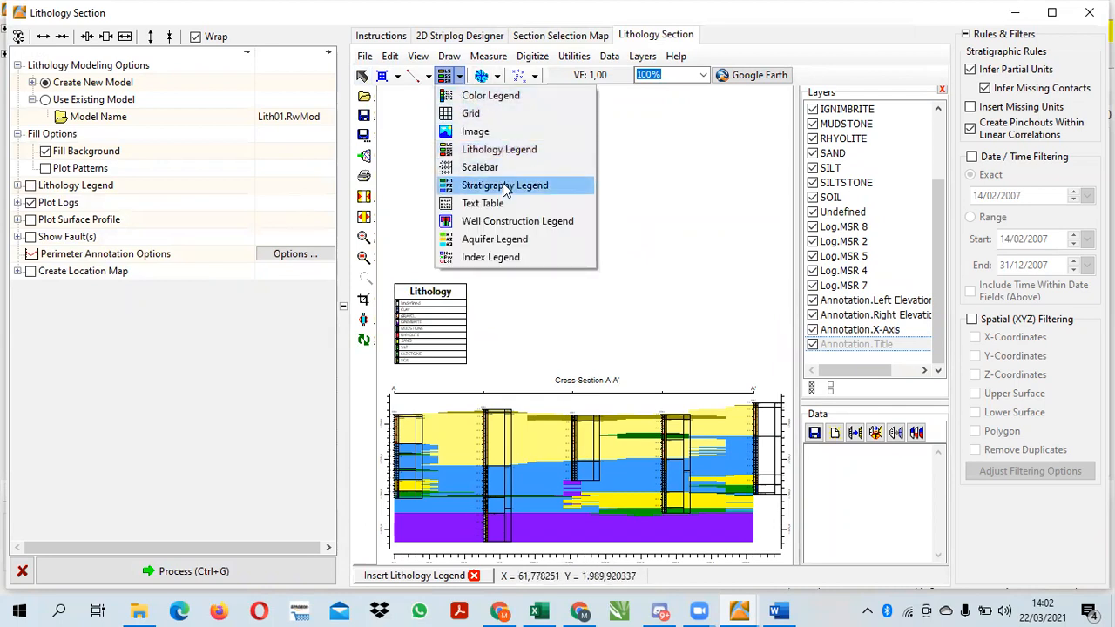
pyautogui.click(505, 185)
pyautogui.moveTo(477, 285); pyautogui.dragTo(556, 360)
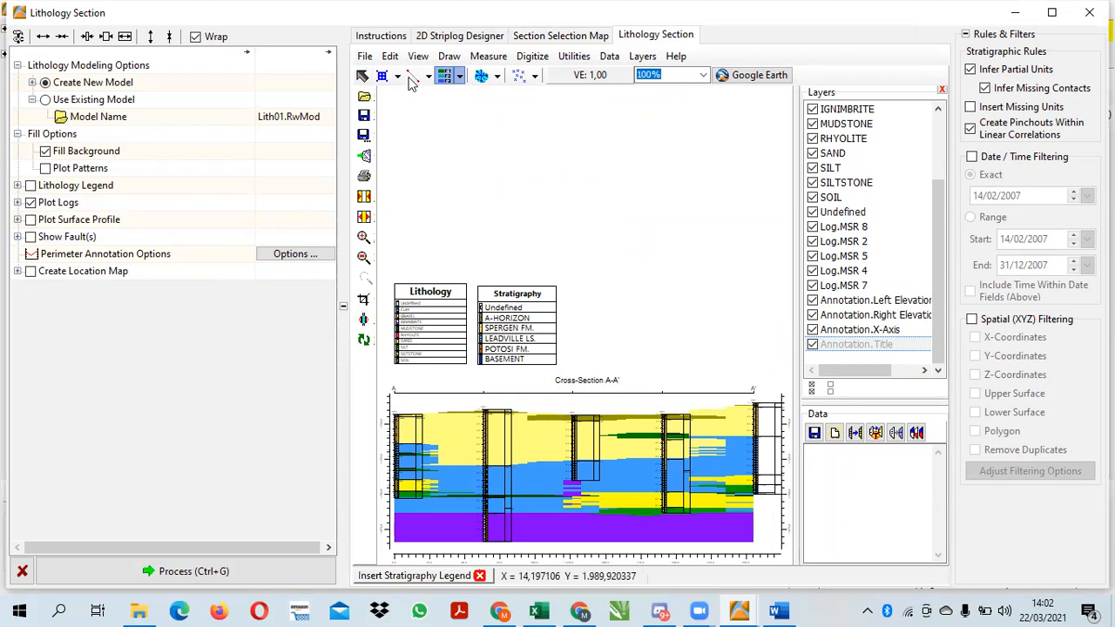
# Save the lithology section diagram as PENAMPANG SAYATAN LITHOLOGY in the project folder
pyautogui.click(372, 58)
pyautogui.click(397, 108)
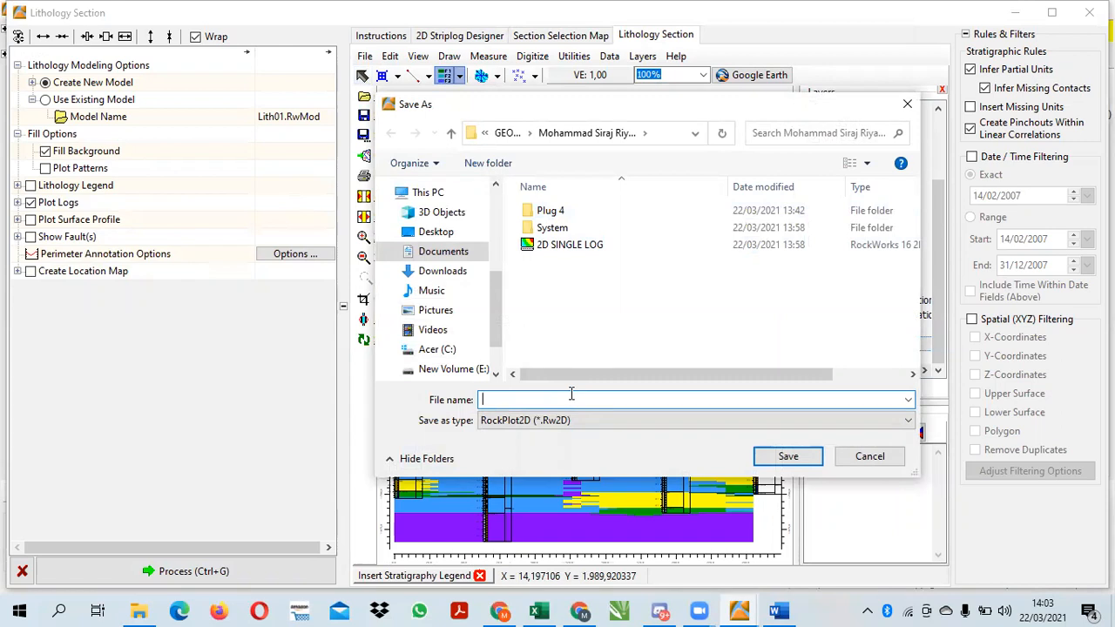
pyautogui.write('PENAMPANG SAYATAN LITHOLOGY')
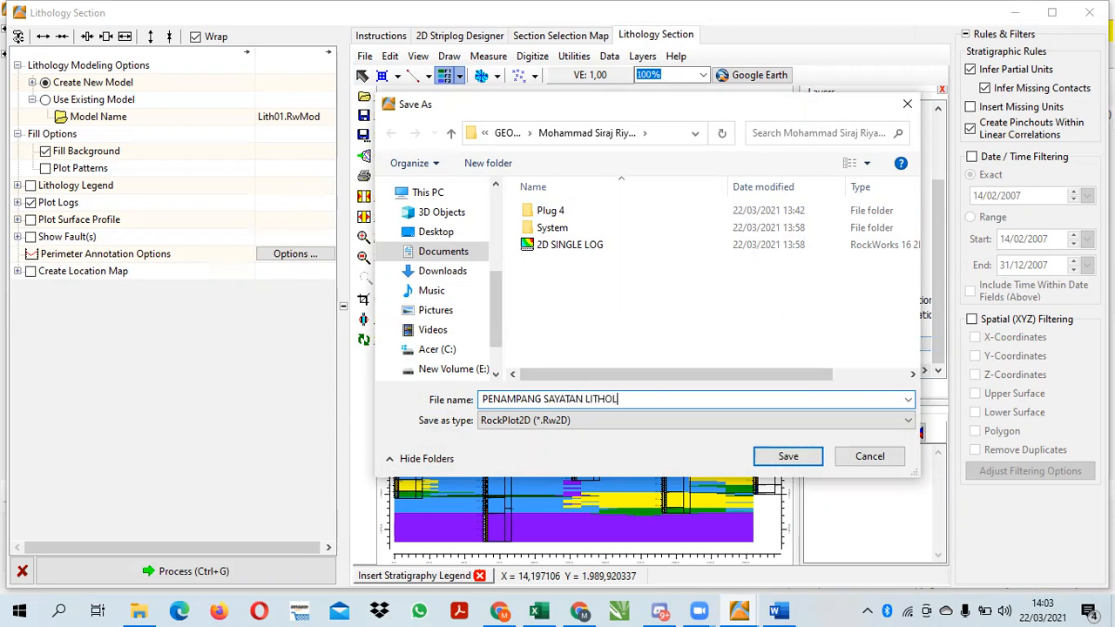
pyautogui.click(771, 458)
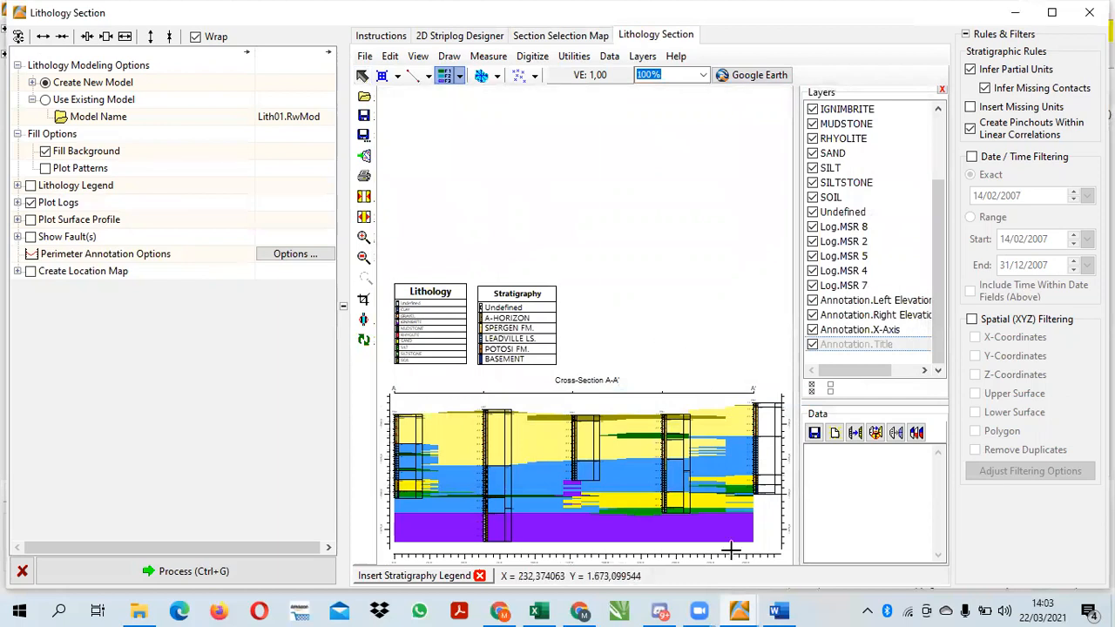
# Check which output follows Penampang Sayatan Litologi in the Word assignment, and return to the borehole project
pyautogui.click(778, 610)
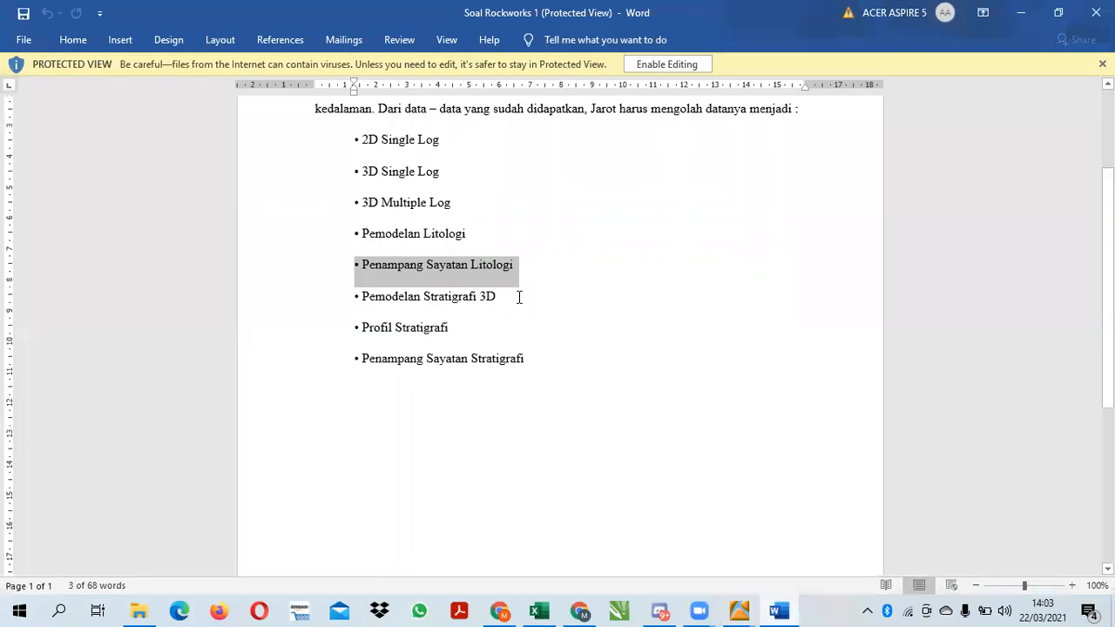
pyautogui.click(518, 297)
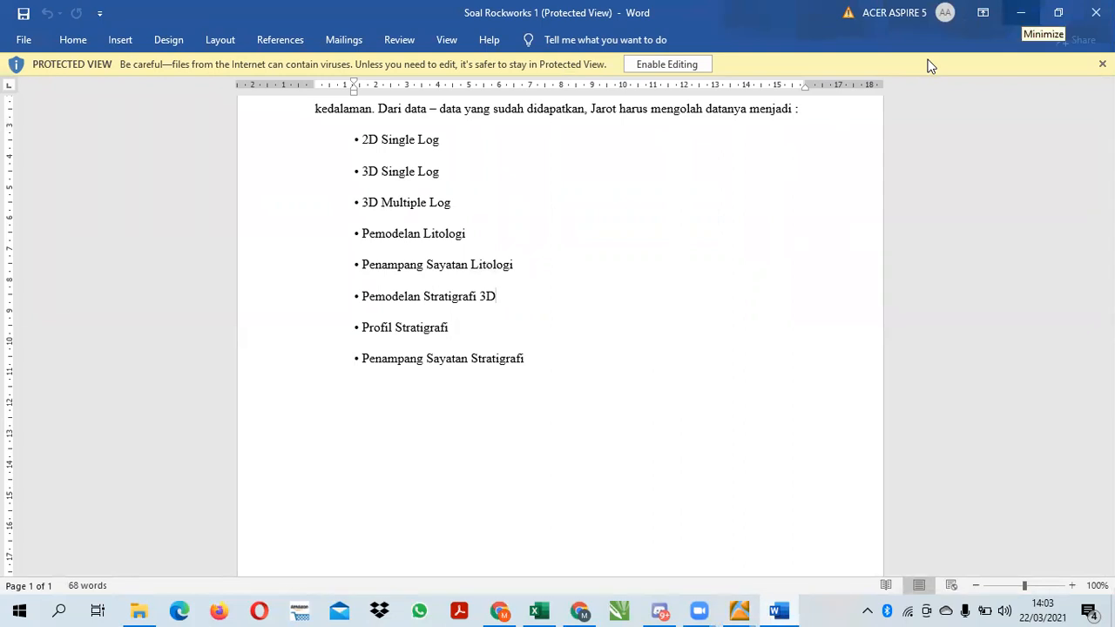
pyautogui.click(1019, 12)
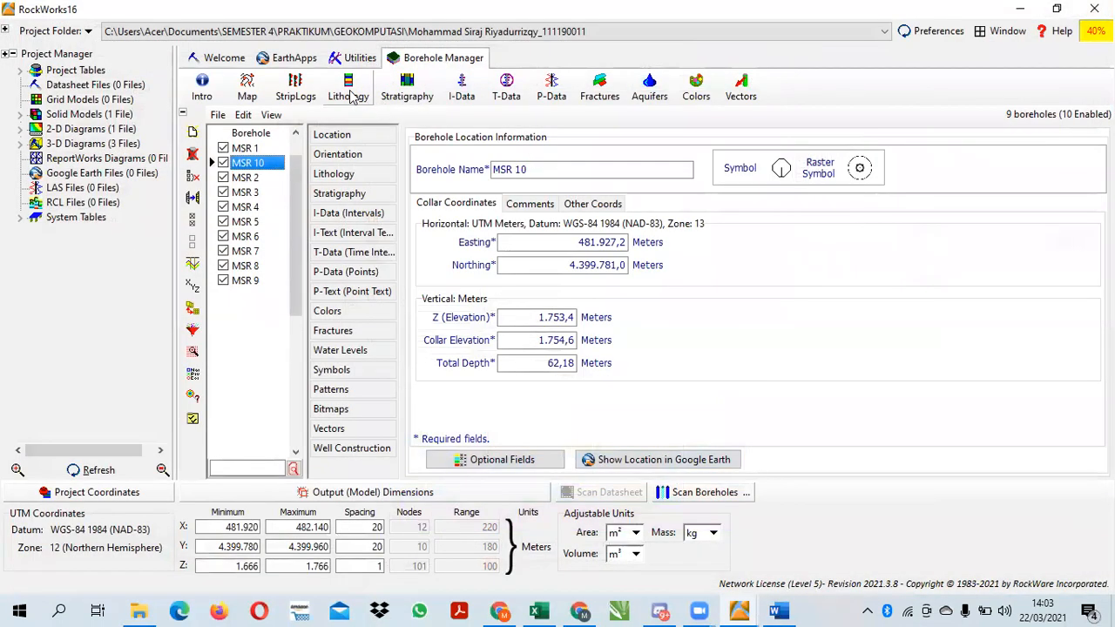
# Start a new lithology profile and bring up its profile selection map
pyautogui.click(353, 98)
pyautogui.click(377, 150)
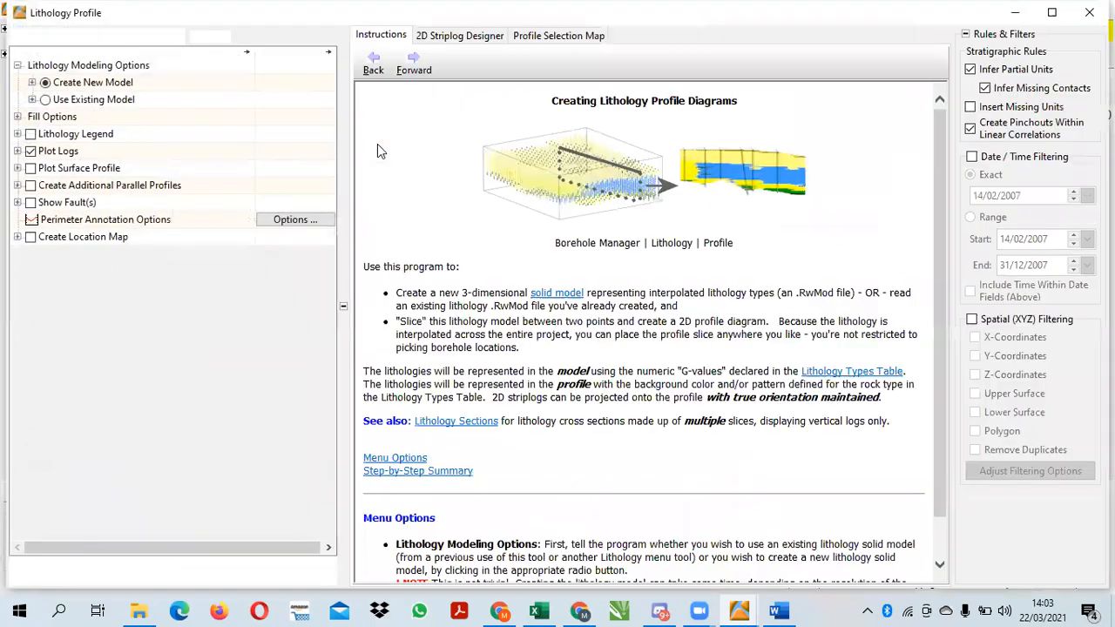
pyautogui.click(537, 39)
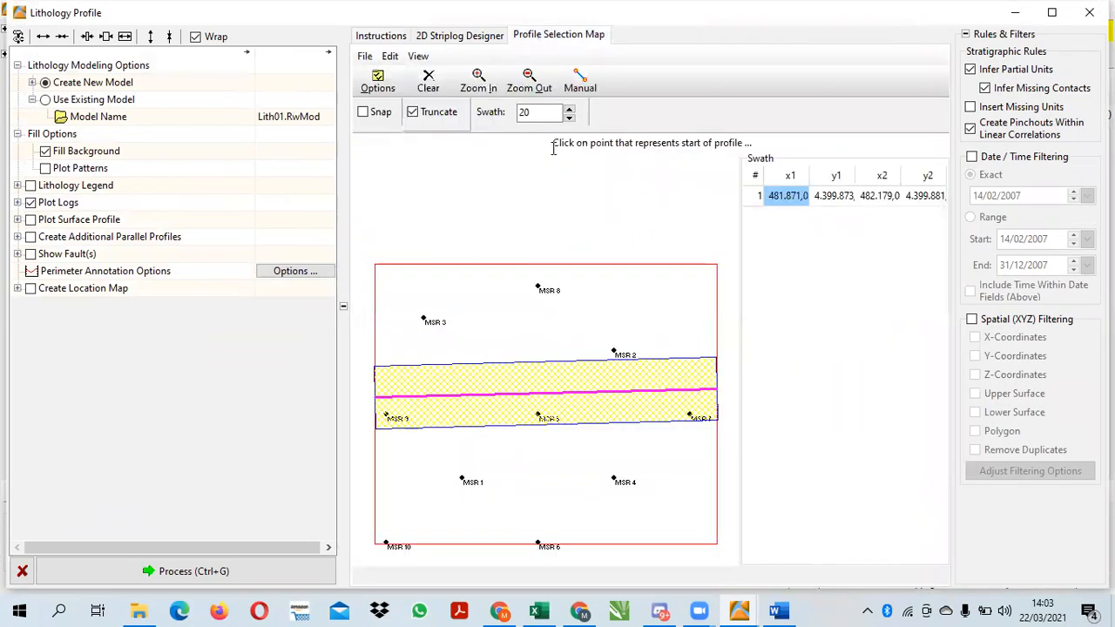
pyautogui.click(539, 287)
pyautogui.click(609, 302)
pyautogui.click(641, 297)
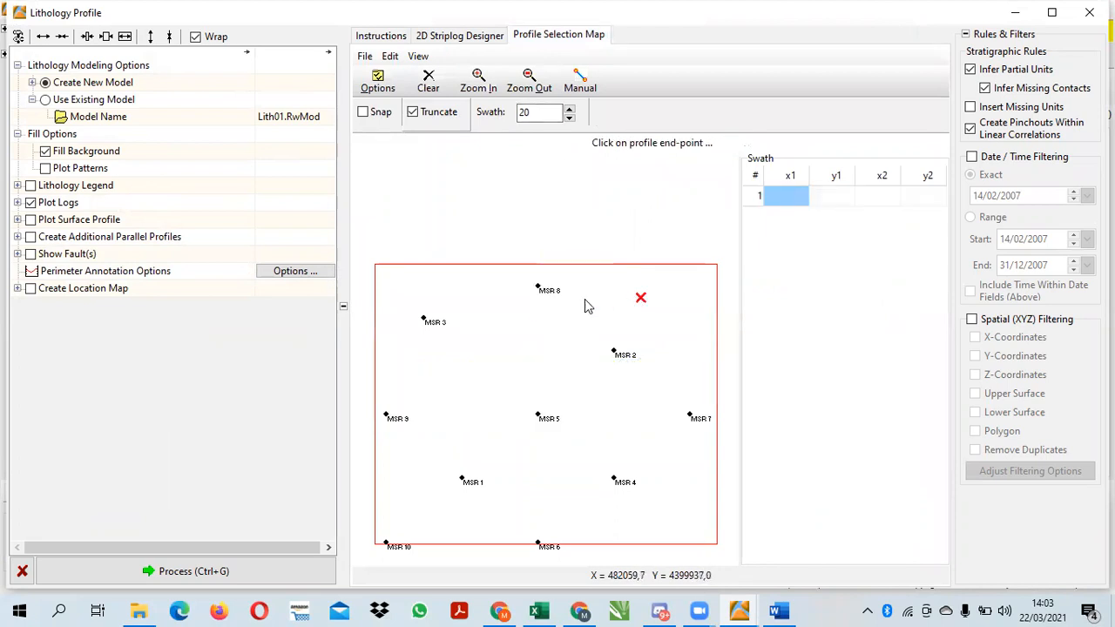
pyautogui.click(585, 302)
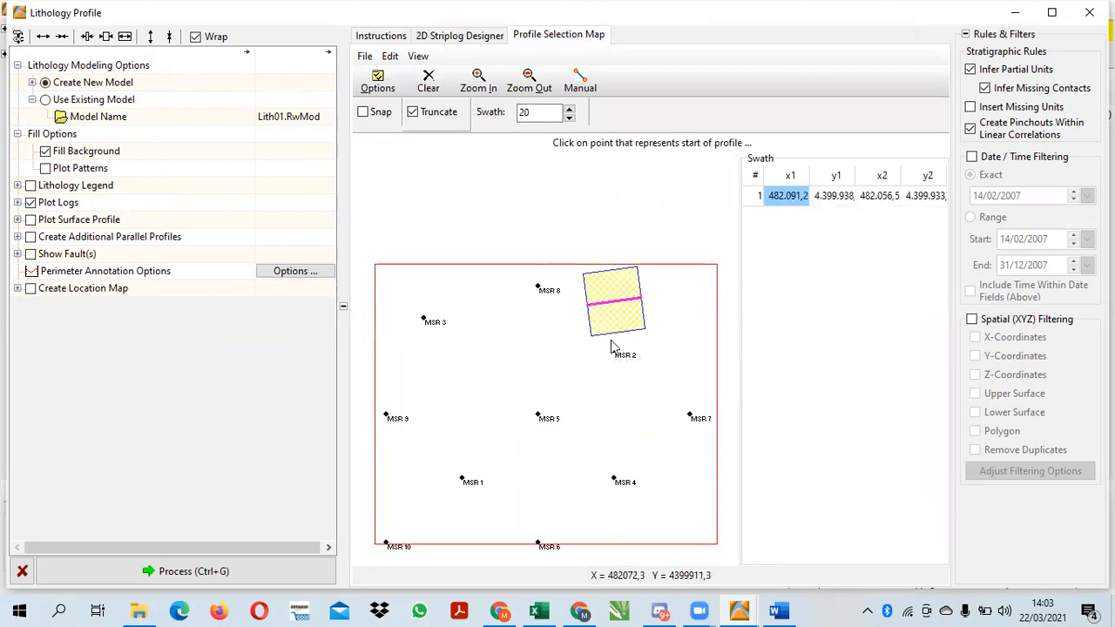
# Draw the profile line from MSR 8 to MSR 5 and generate the lithology profile with a lithology legend
pyautogui.click(539, 289)
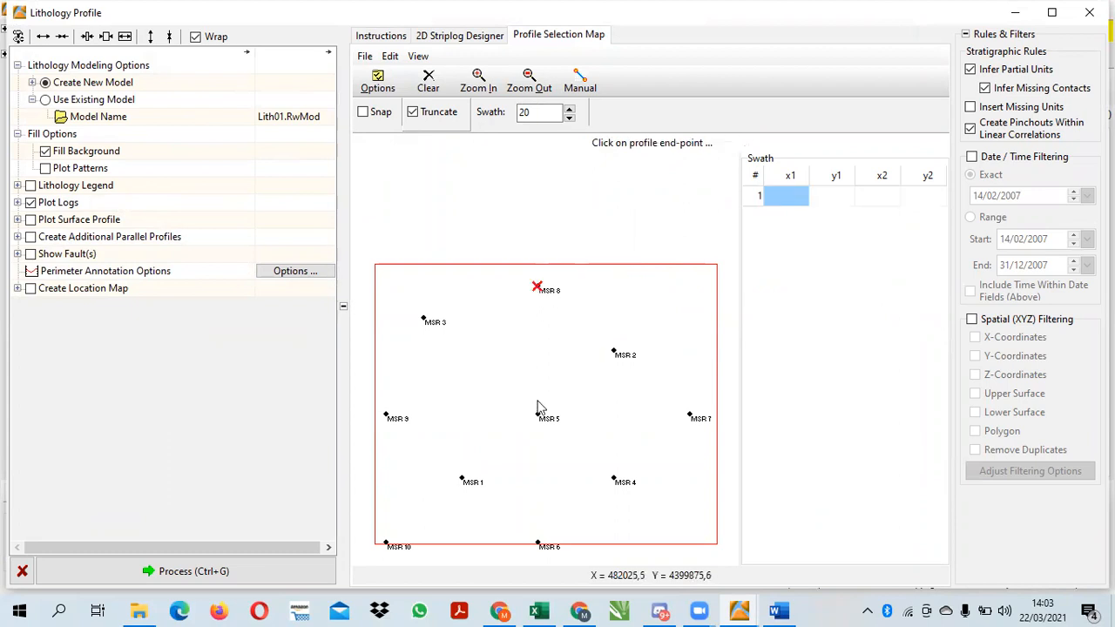
pyautogui.click(538, 414)
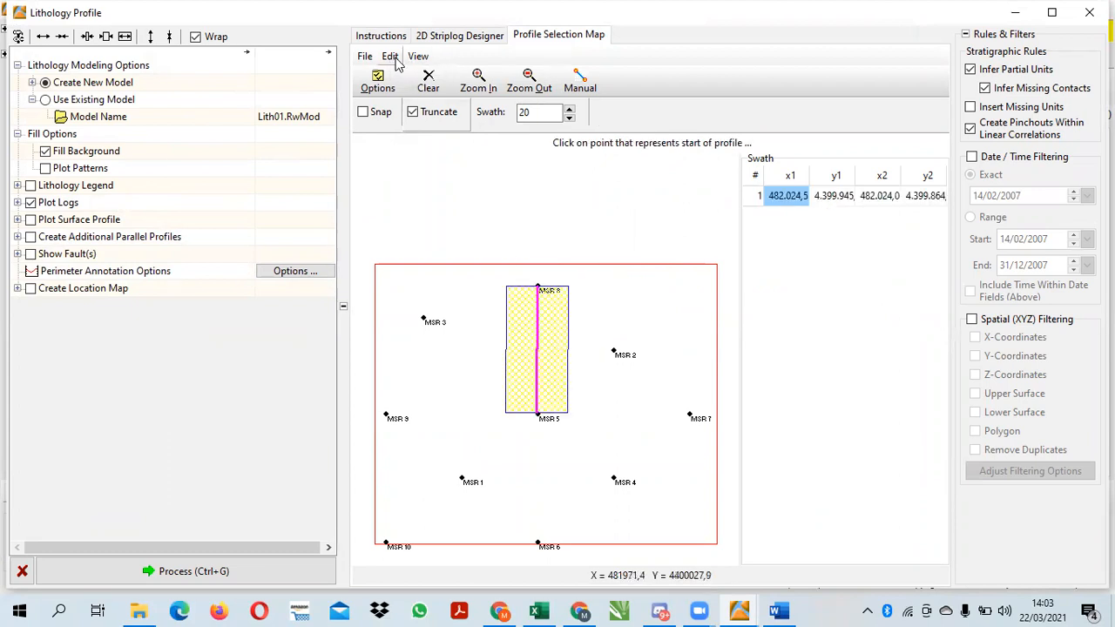
pyautogui.click(442, 35)
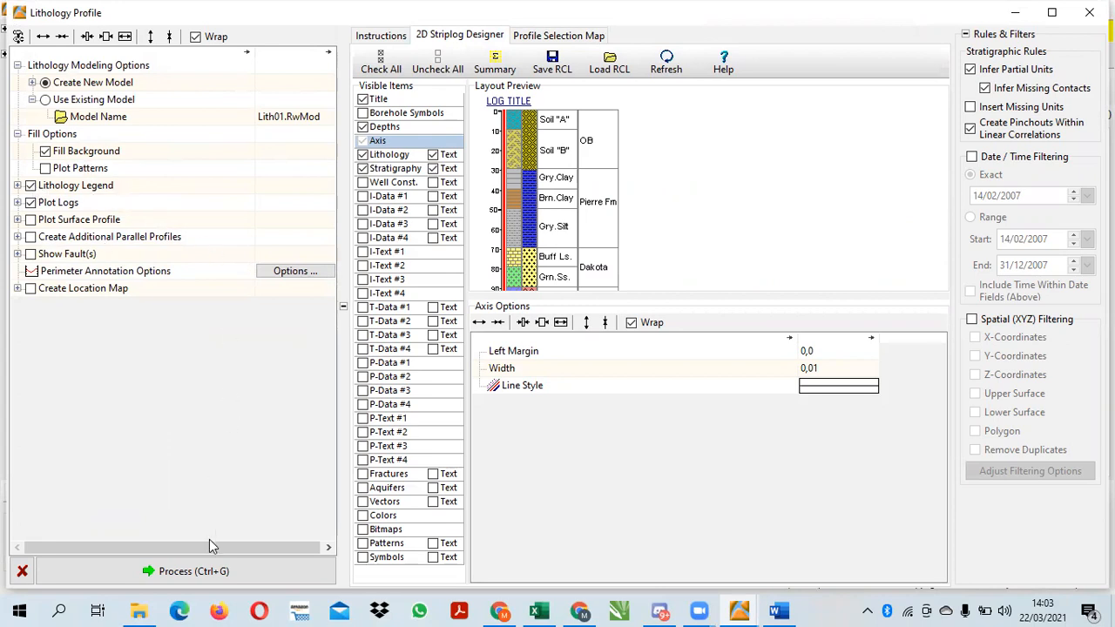
pyautogui.click(214, 570)
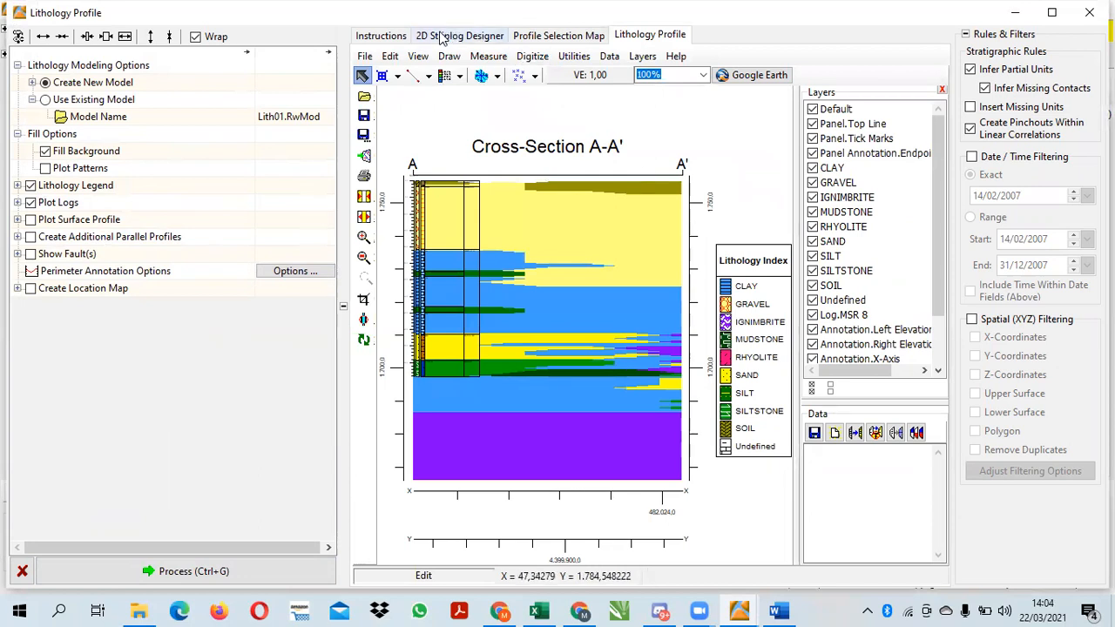
# Insert a stratigraphy legend directly below the Lithology Index, matching its width
pyautogui.click(459, 76)
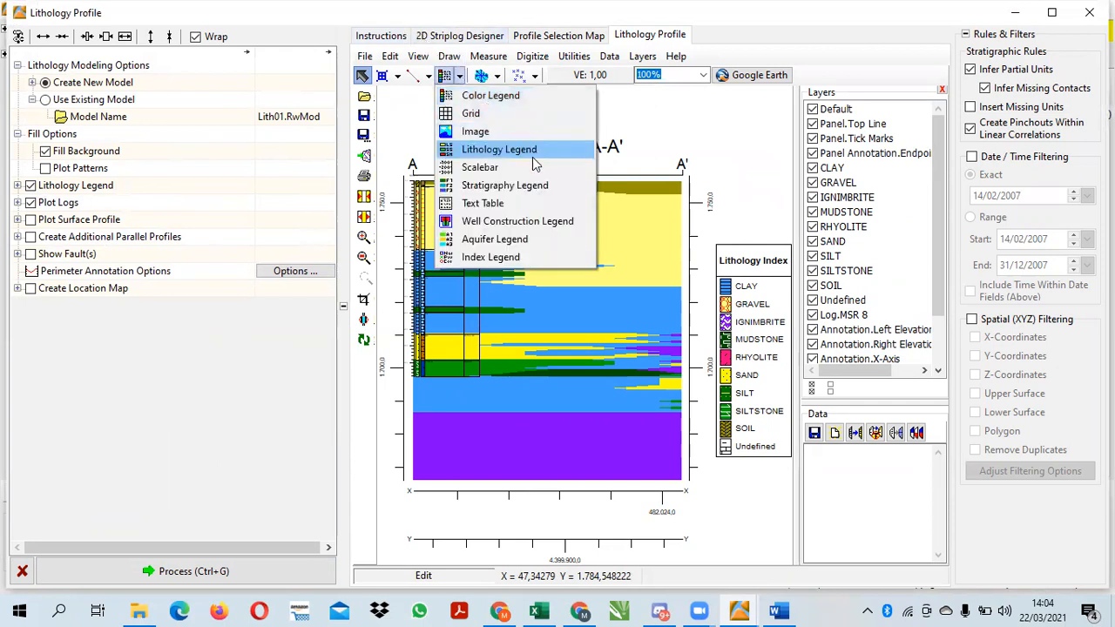
pyautogui.click(509, 185)
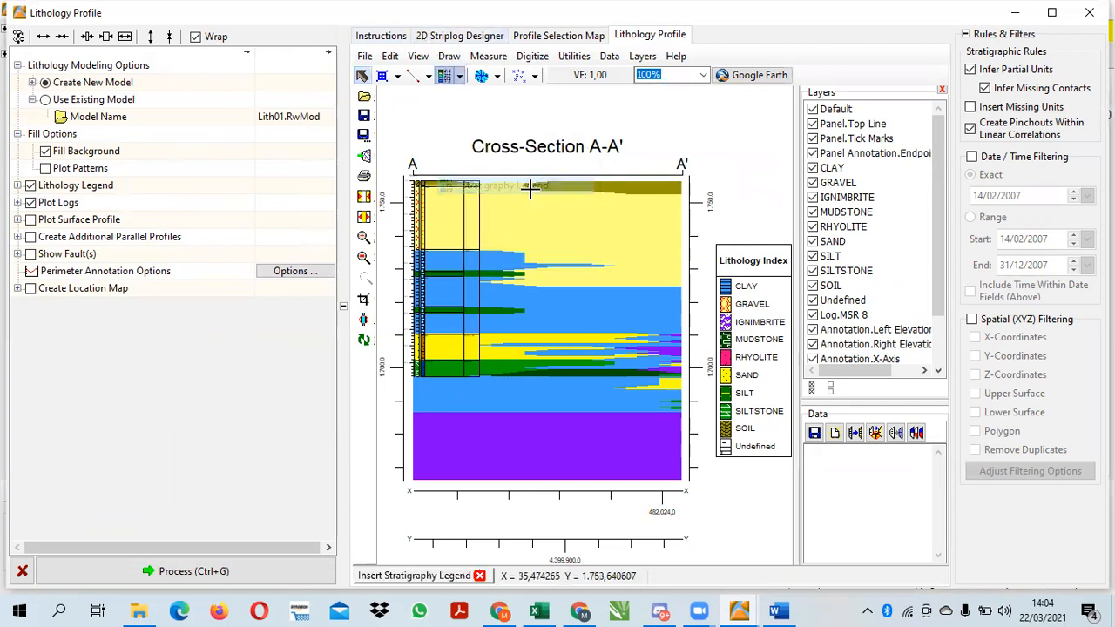
pyautogui.click(715, 461)
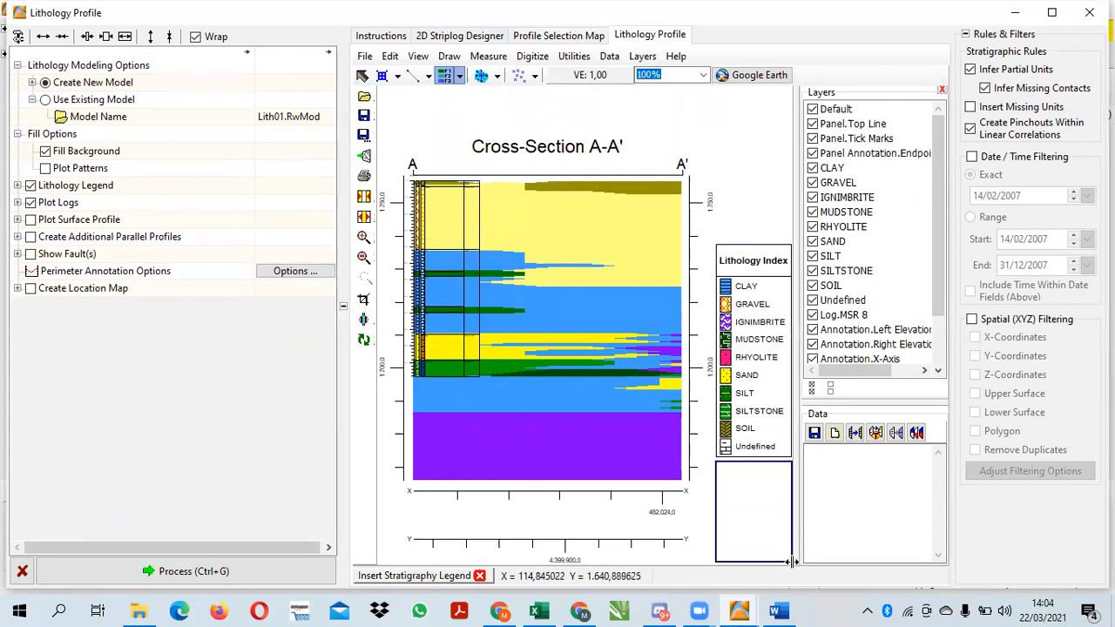
pyautogui.click(790, 561)
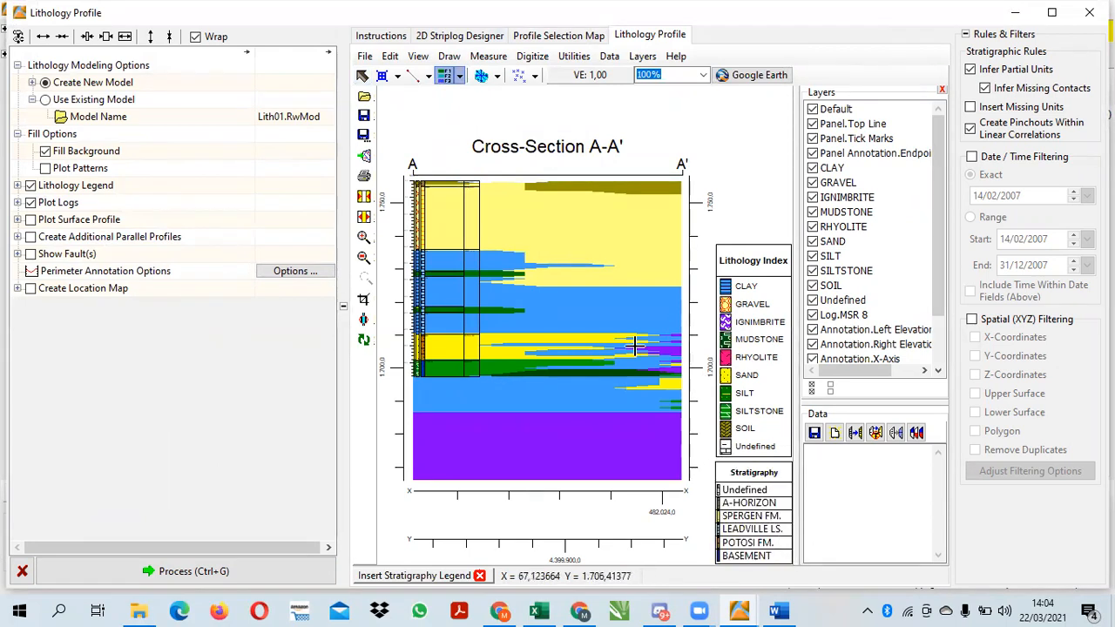
# Save the lithology profile diagram as PROFILE LITHOLOG in the project folder and close the profile window
pyautogui.click(364, 56)
pyautogui.click(392, 113)
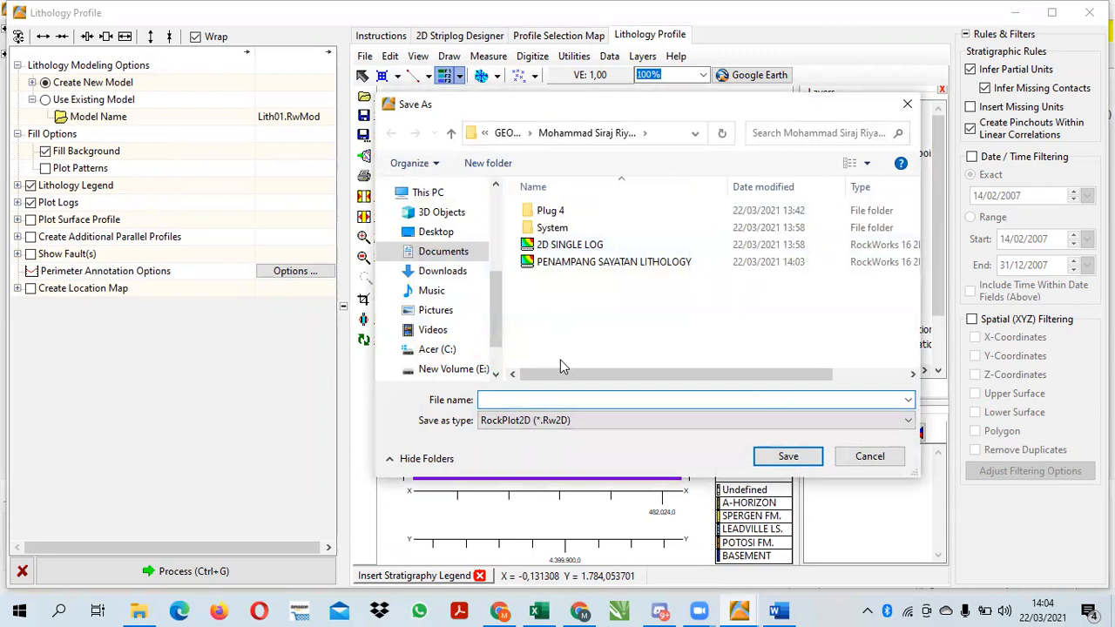
pyautogui.write('PROFILE LITHOLOGY')
pyautogui.click(787, 455)
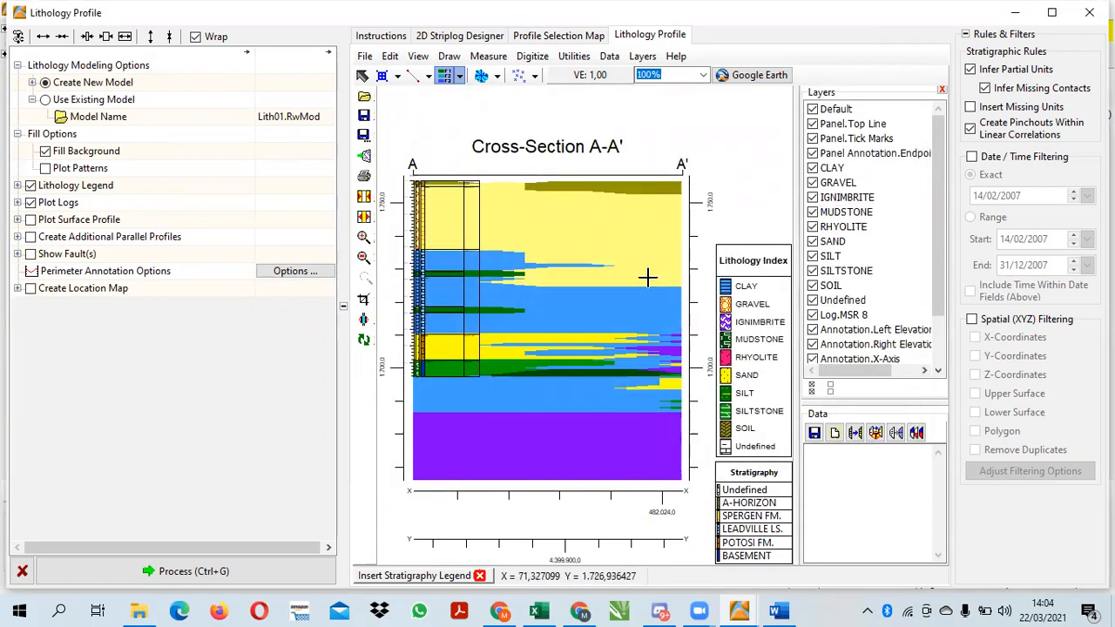
pyautogui.click(1089, 12)
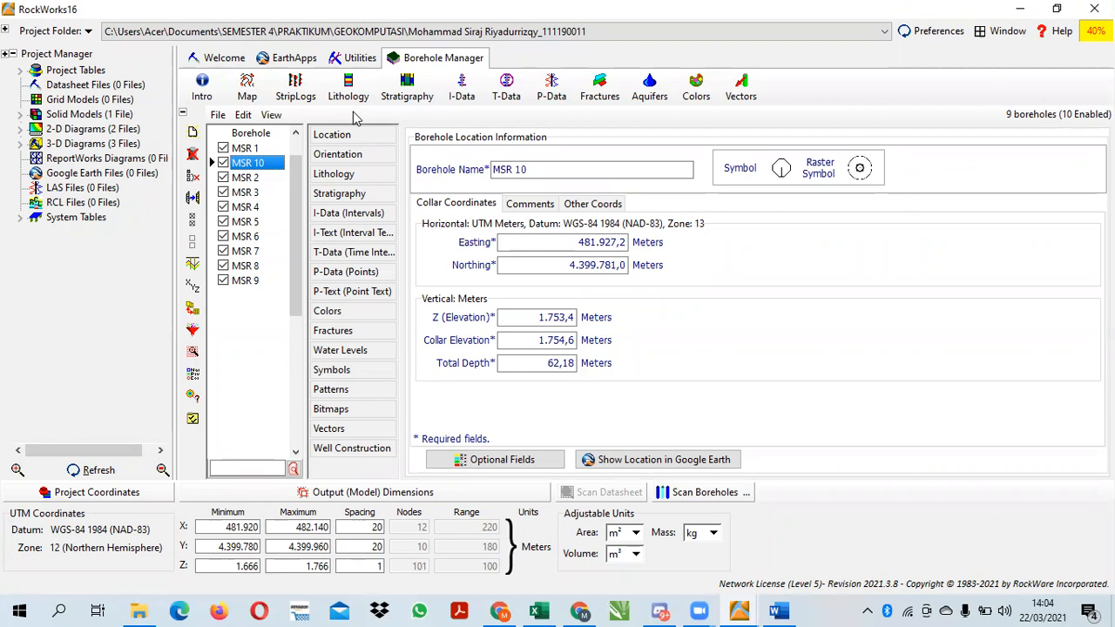
# Check which output follows Penampang Sayatan Litologi in the Word assignment, mark its line, and return to the borehole project
pyautogui.click(415, 91)
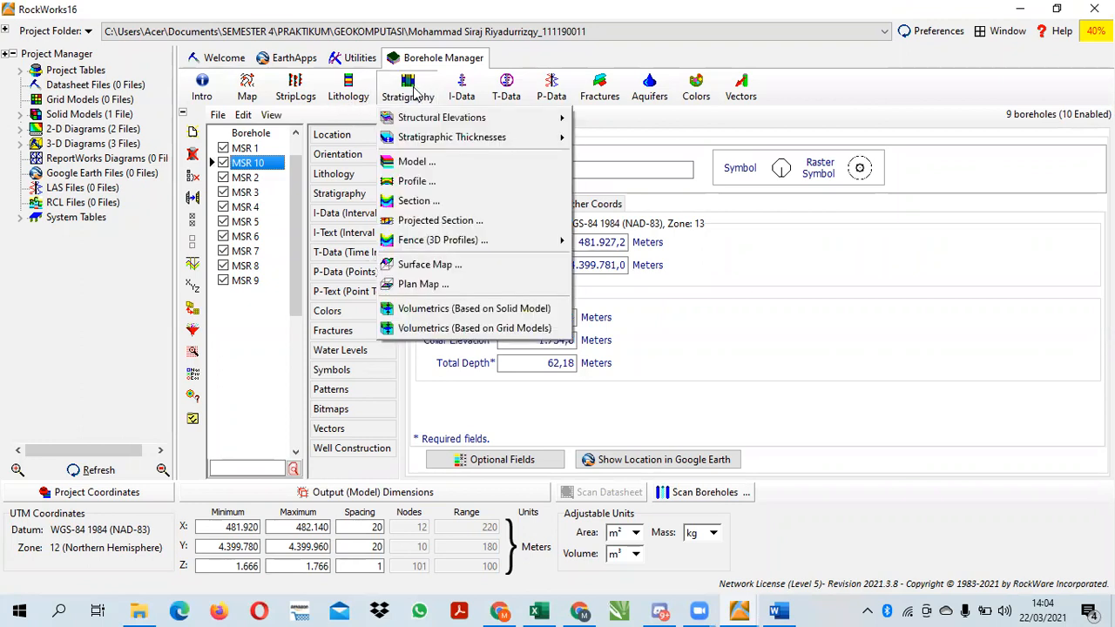
pyautogui.click(778, 611)
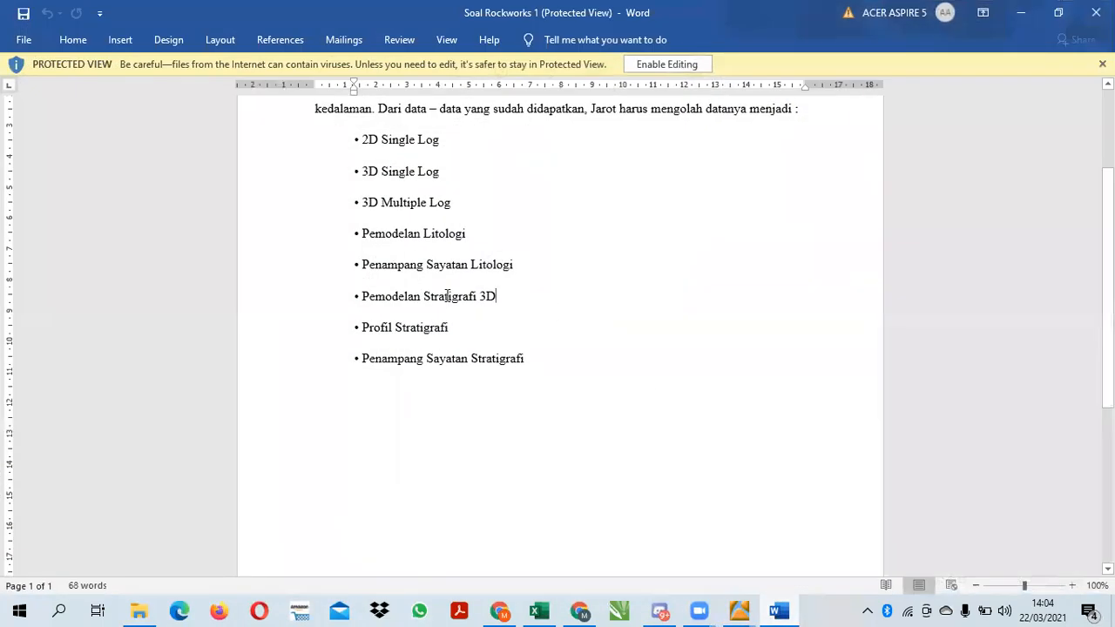
pyautogui.tripleClick(447, 296)
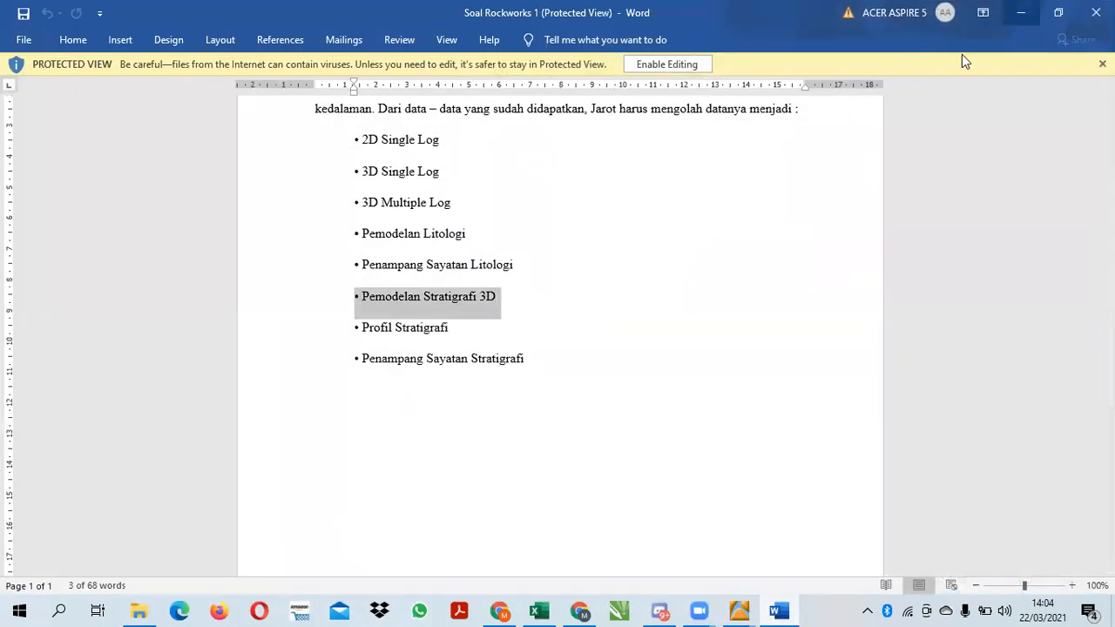
pyautogui.click(1021, 12)
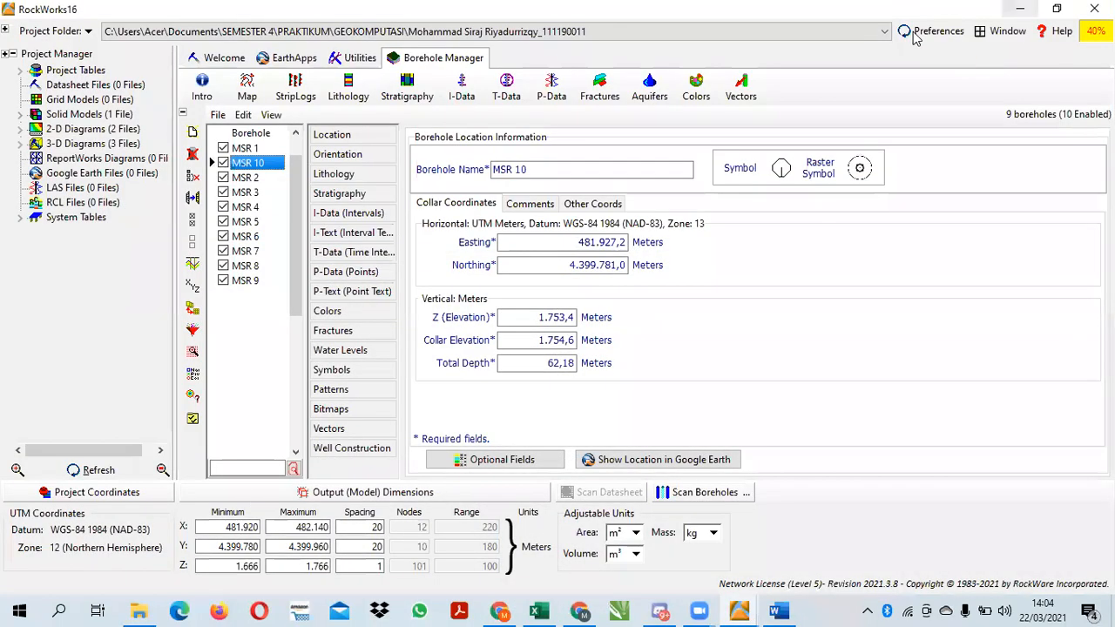
# Generate the 3-dimensional structural elevations for all stratigraphic surfaces with the reference cage, continuing past any surface that cannot be gridded
pyautogui.click(407, 84)
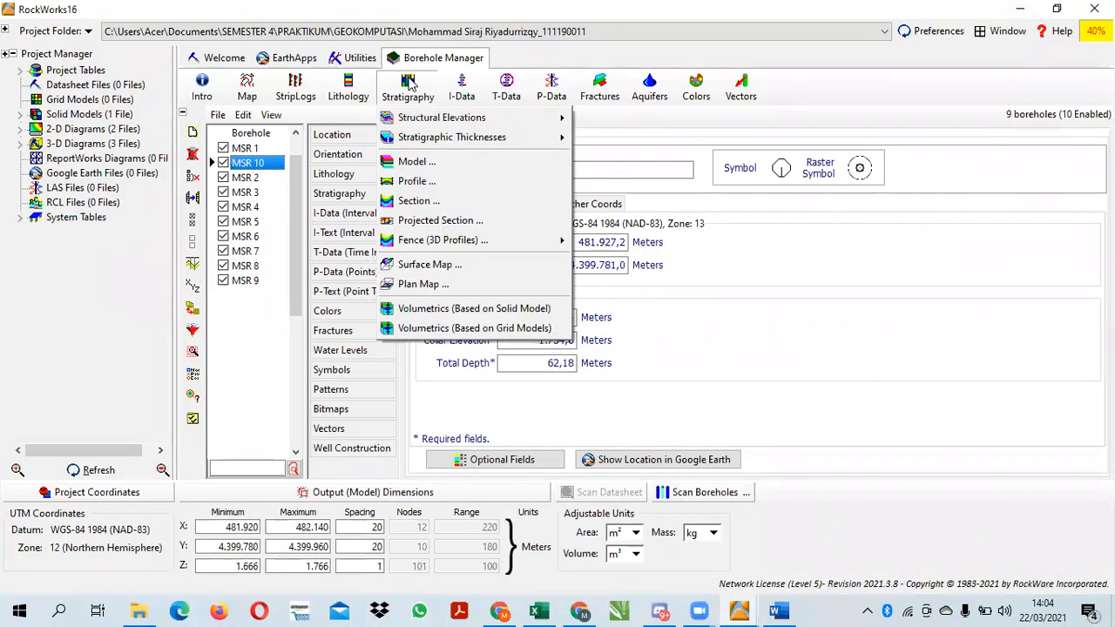
pyautogui.moveTo(437, 118)
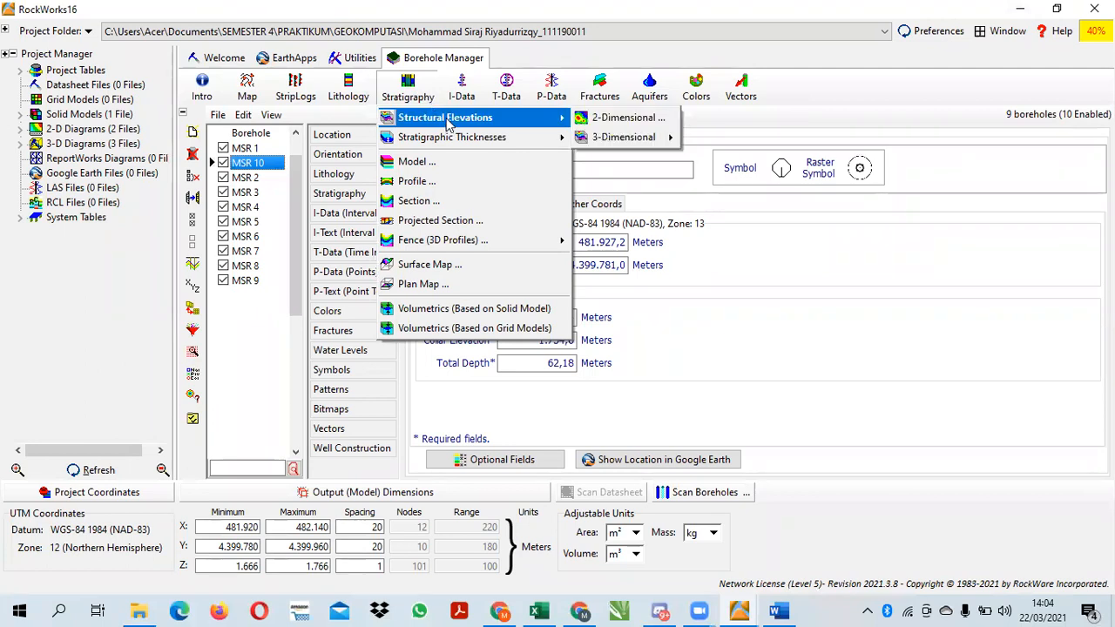
pyautogui.click(412, 90)
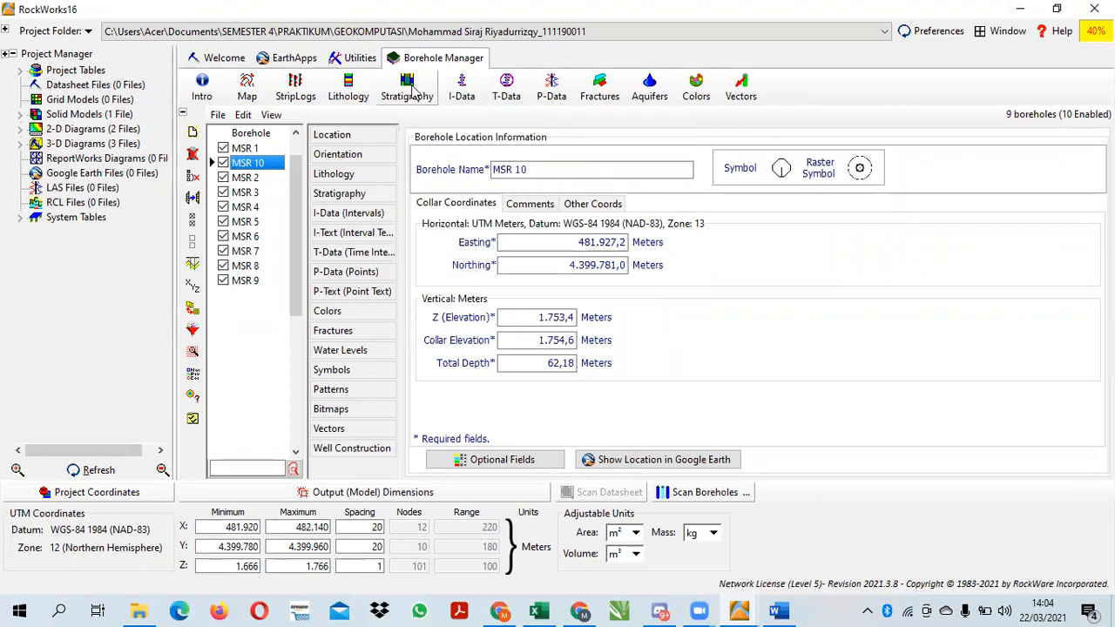
pyautogui.click(412, 98)
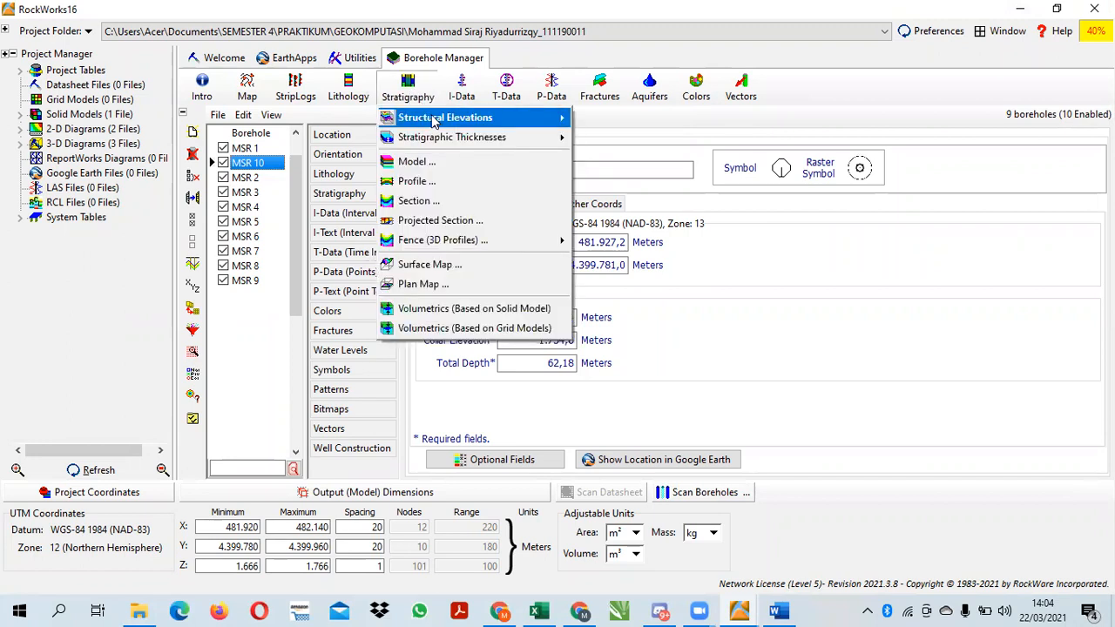
pyautogui.moveTo(439, 122)
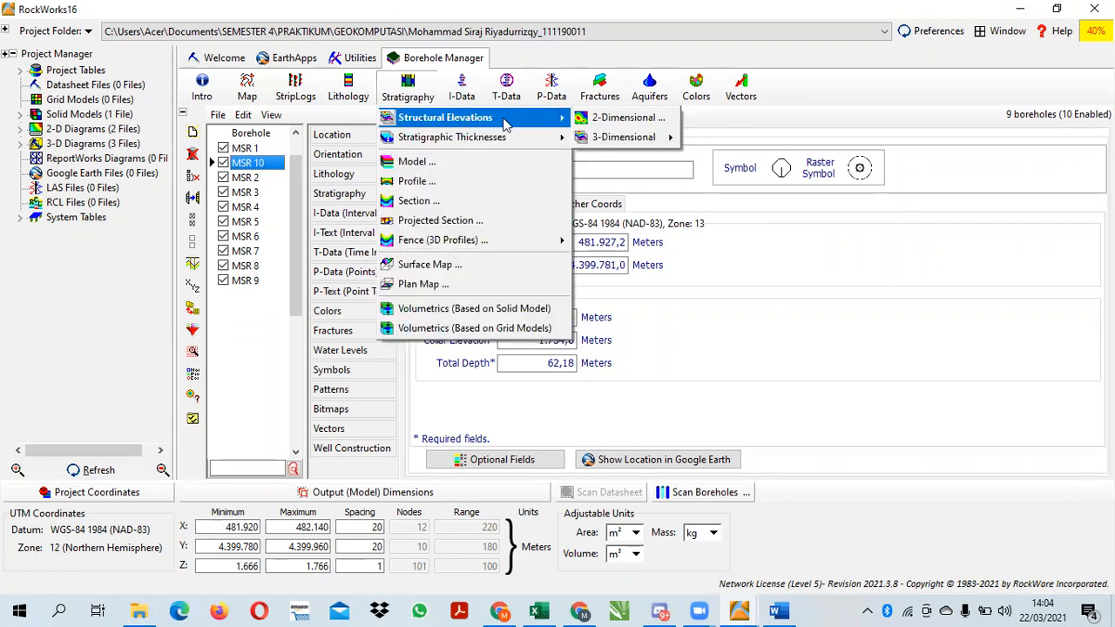
pyautogui.moveTo(624, 142)
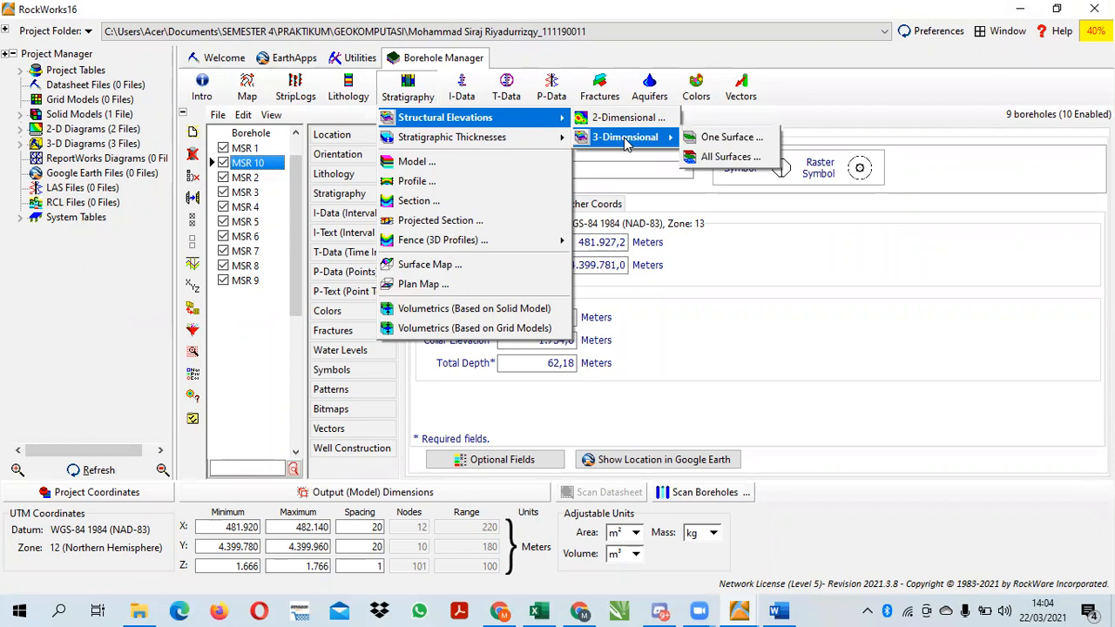
pyautogui.click(716, 158)
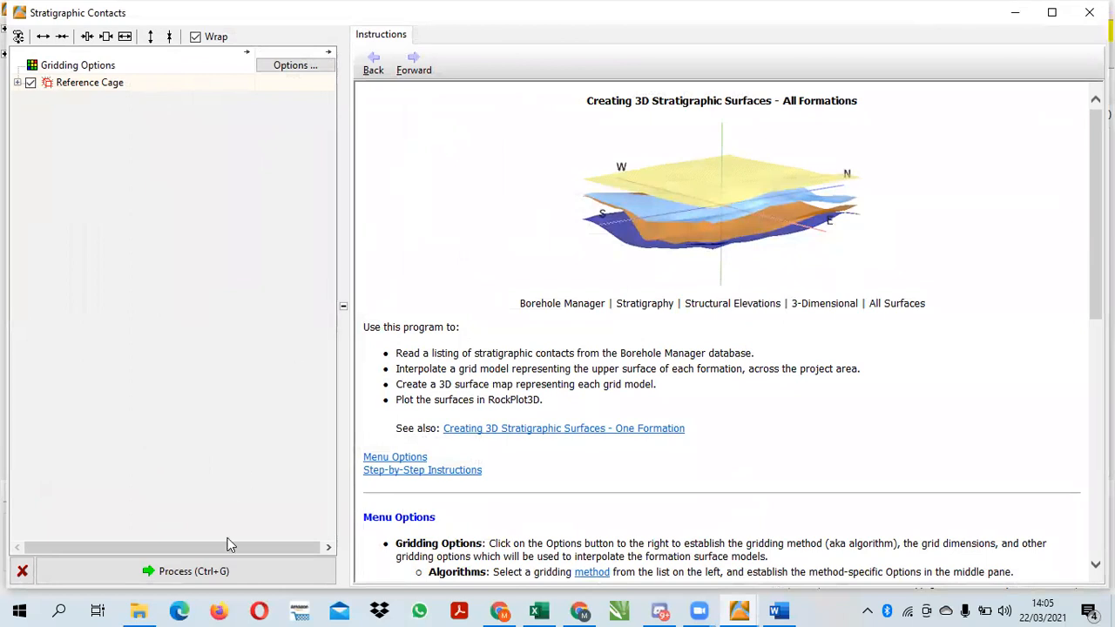
pyautogui.click(223, 571)
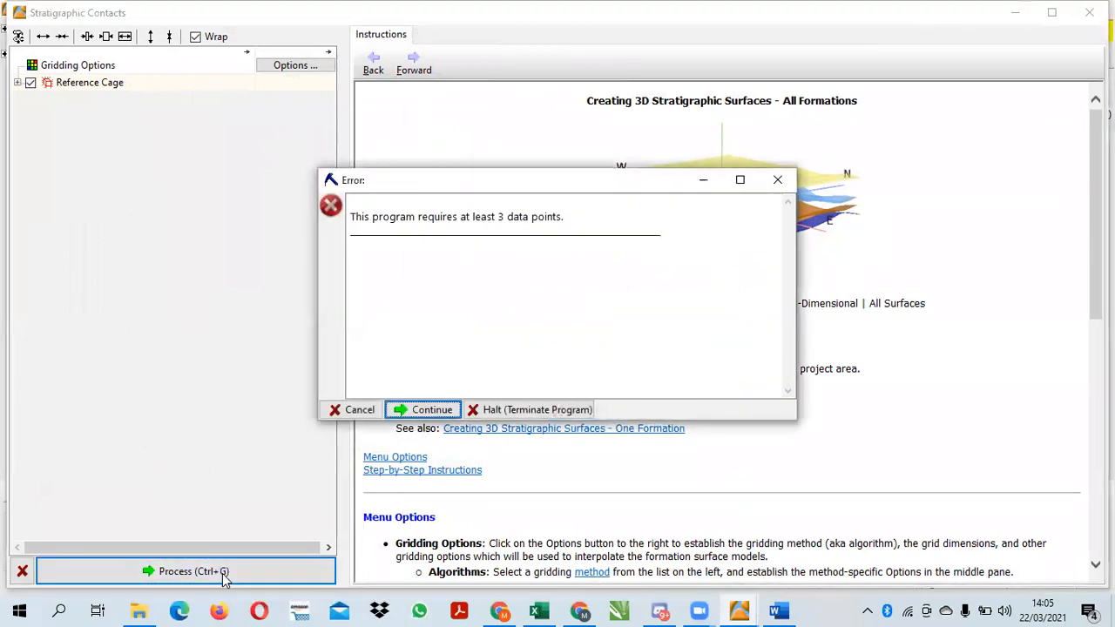
pyautogui.click(420, 411)
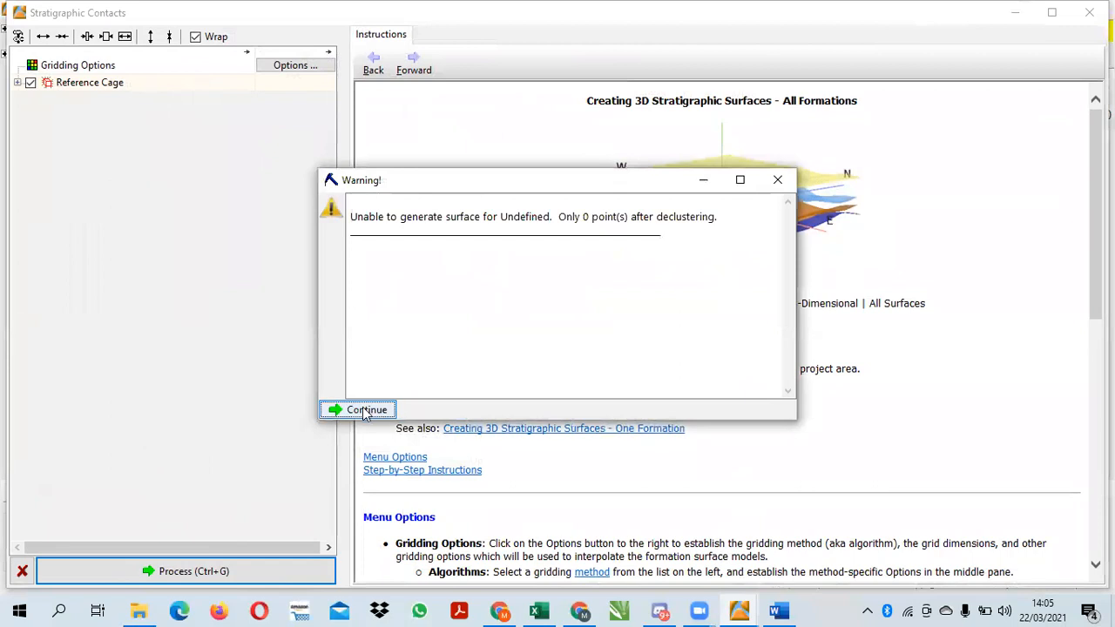
pyautogui.click(365, 406)
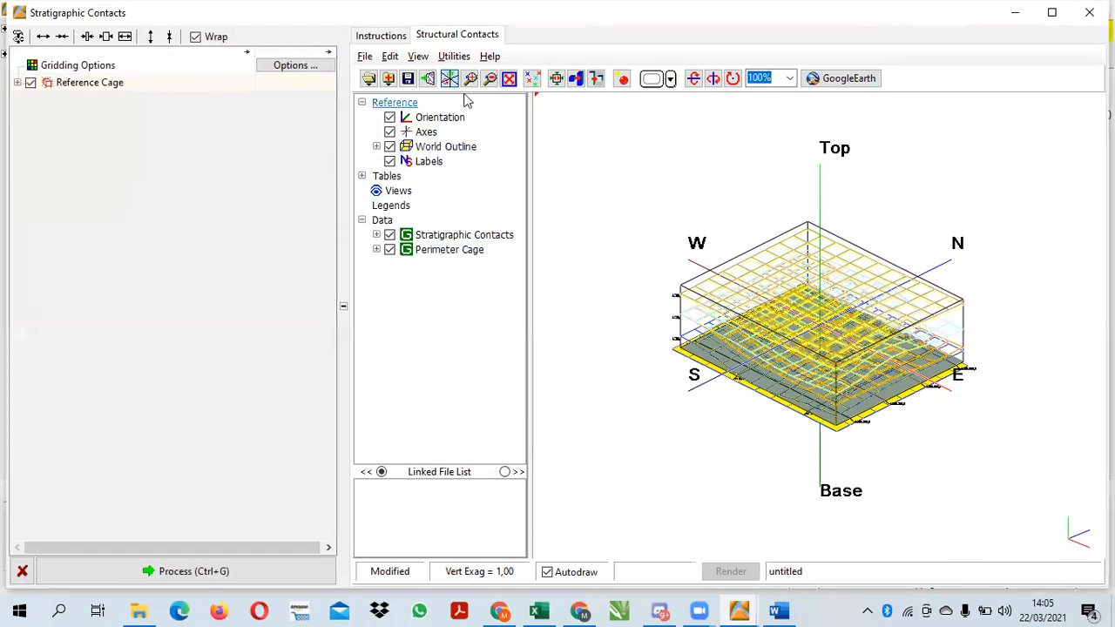
# Add a stratigraphy legend and a lithology legend to the 3D stratigraphic contacts view
pyautogui.click(391, 57)
pyautogui.moveTo(427, 97)
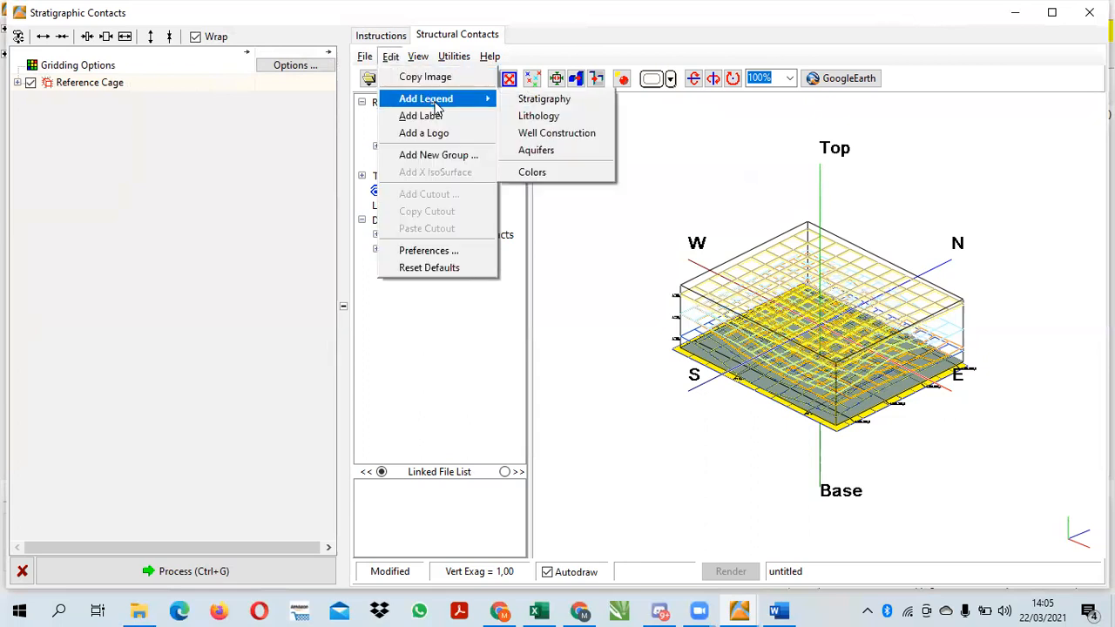
pyautogui.click(533, 101)
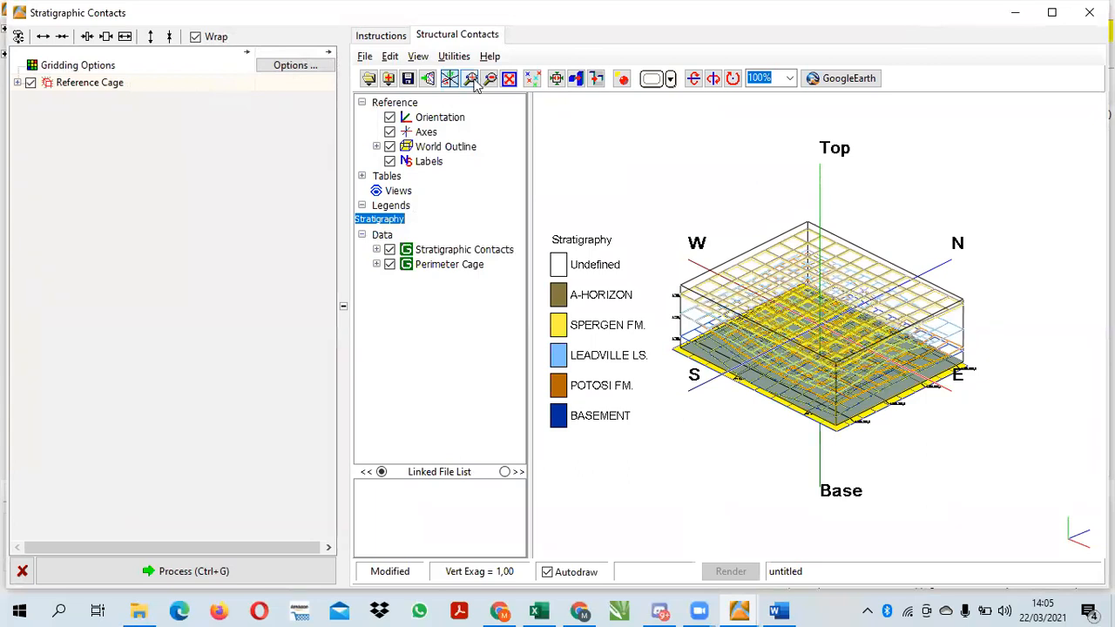
pyautogui.click(390, 56)
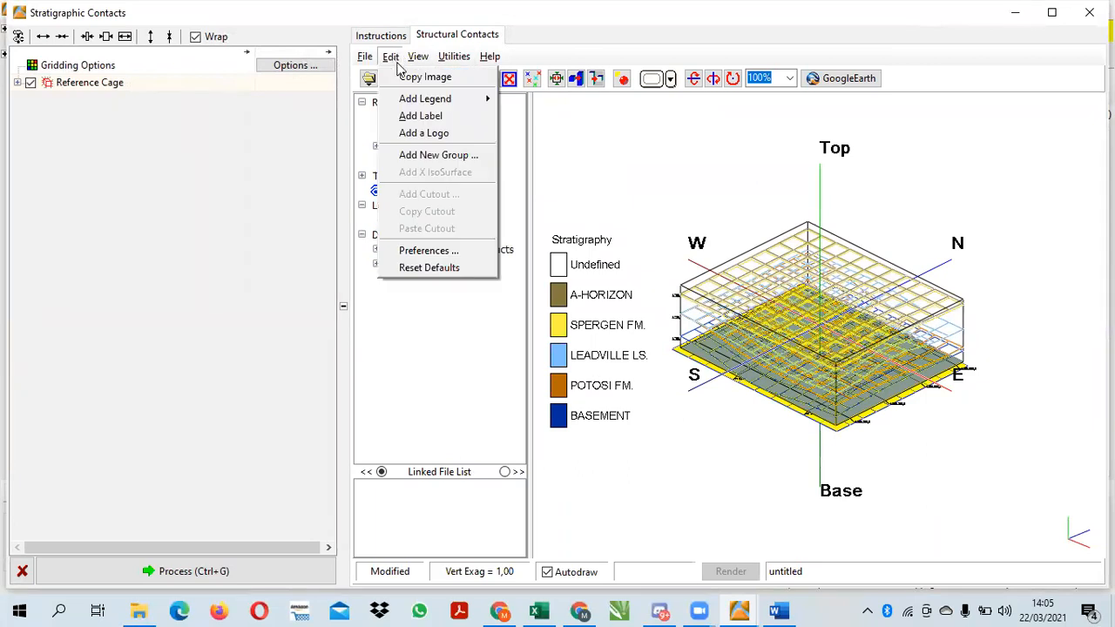
pyautogui.moveTo(449, 102)
pyautogui.click(528, 119)
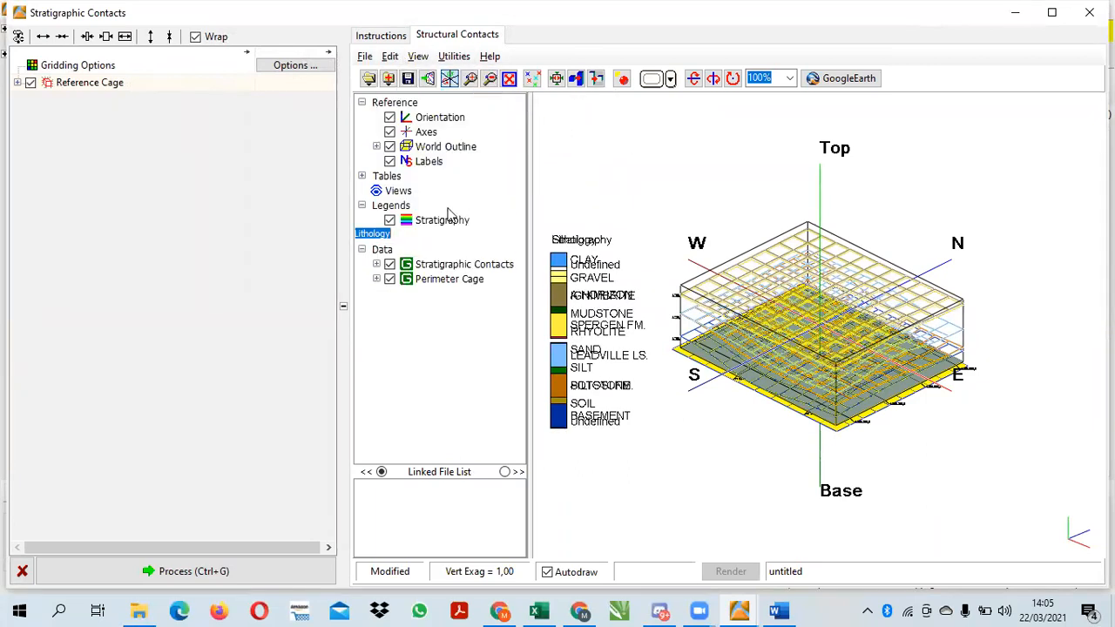
# Move the stratigraphy legend to the right side of the 3D stratigraphic contacts view so it no longer overlaps the lithology legend
pyautogui.click(436, 225)
pyautogui.click(436, 221)
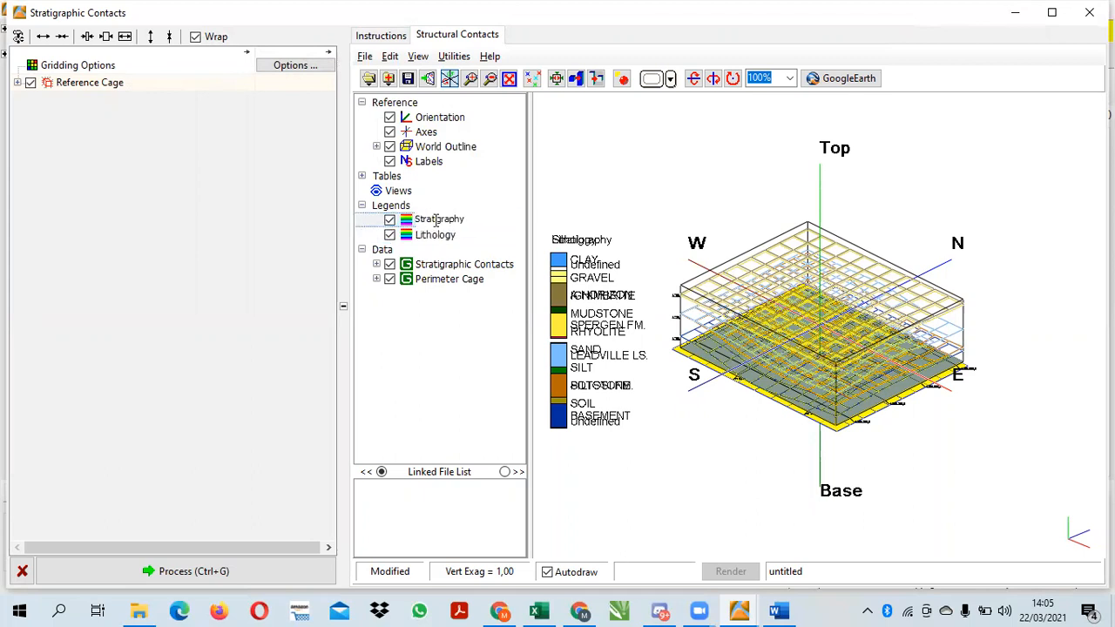
pyautogui.doubleClick(418, 220)
pyautogui.click(131, 154)
pyautogui.click(123, 164)
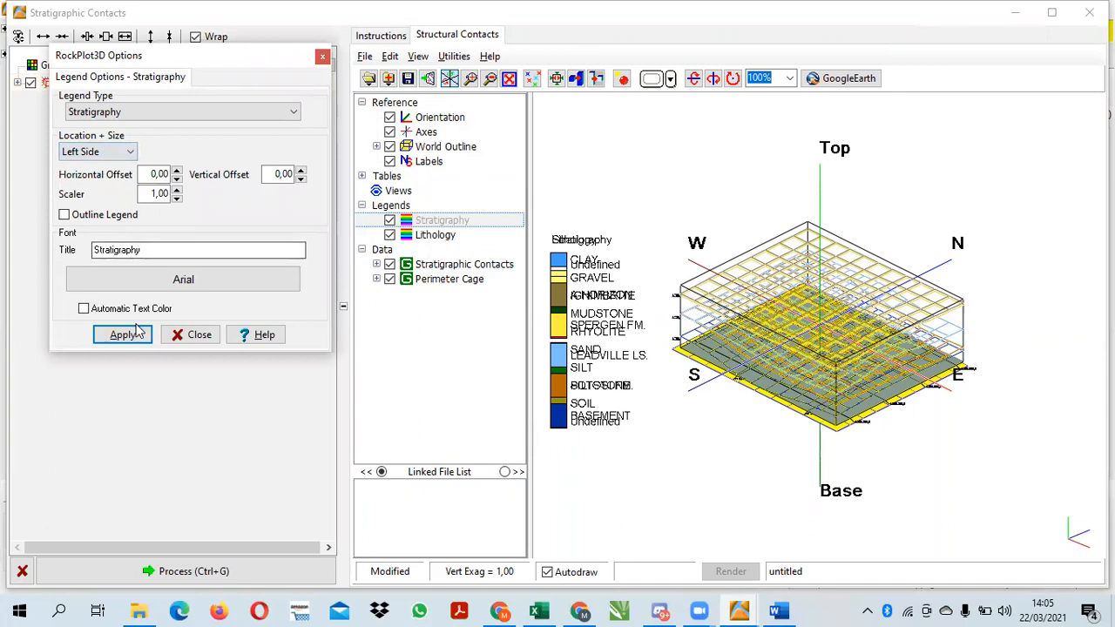
pyautogui.click(129, 152)
pyautogui.click(96, 177)
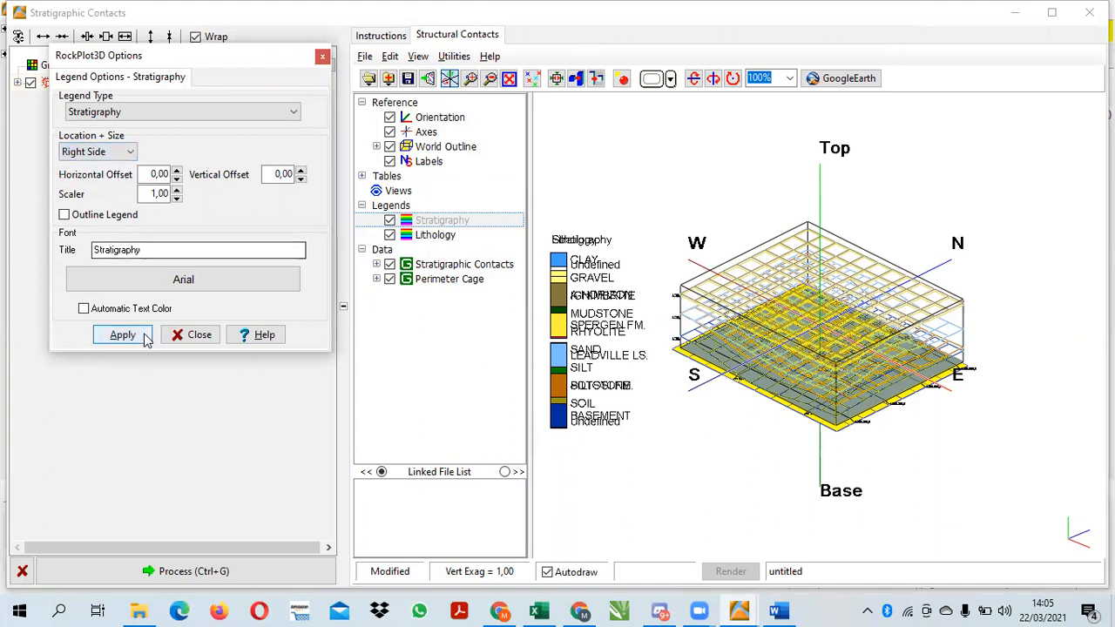
pyautogui.click(141, 339)
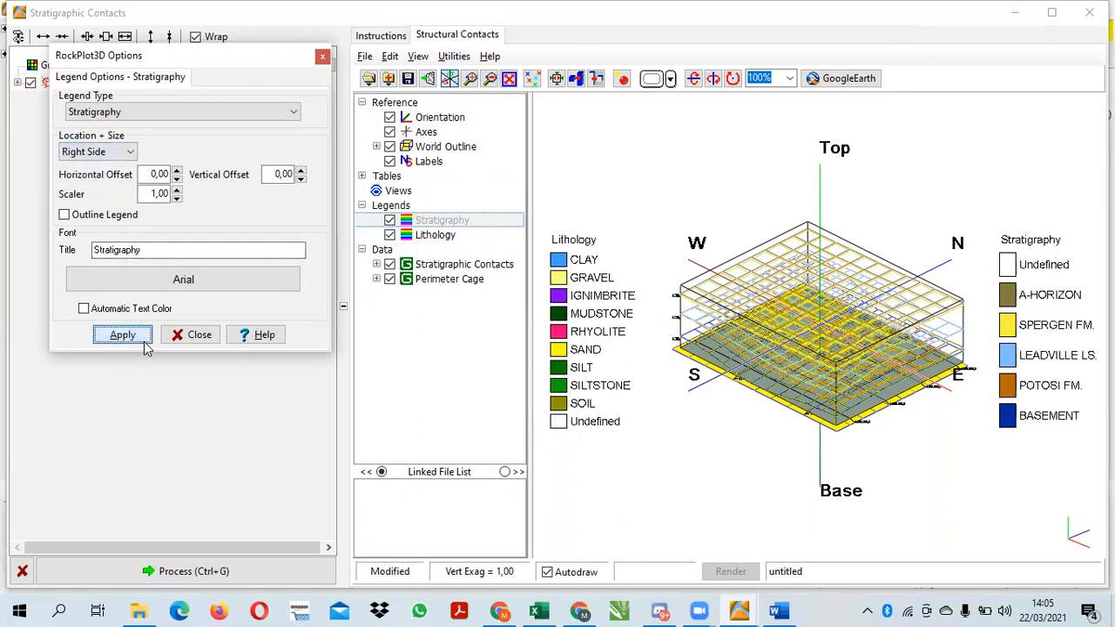
# Save the 3D stratigraphic contacts view as PERMODELAN STRATIGRAPHY 3D in the project folder and close its window
pyautogui.click(365, 57)
pyautogui.click(409, 162)
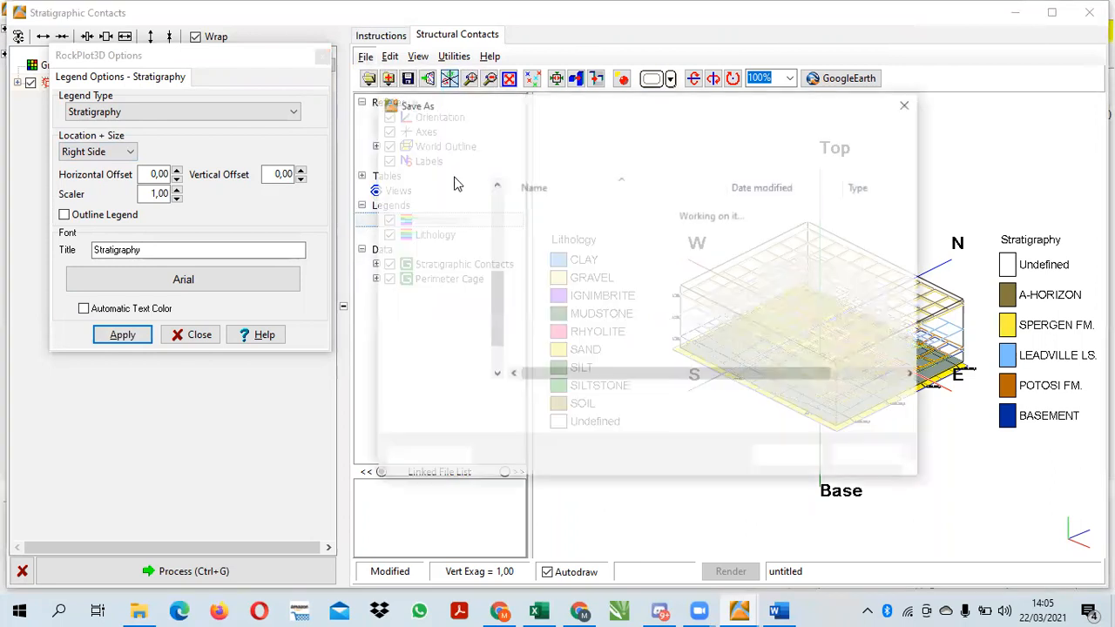
pyautogui.press('BackSpace')
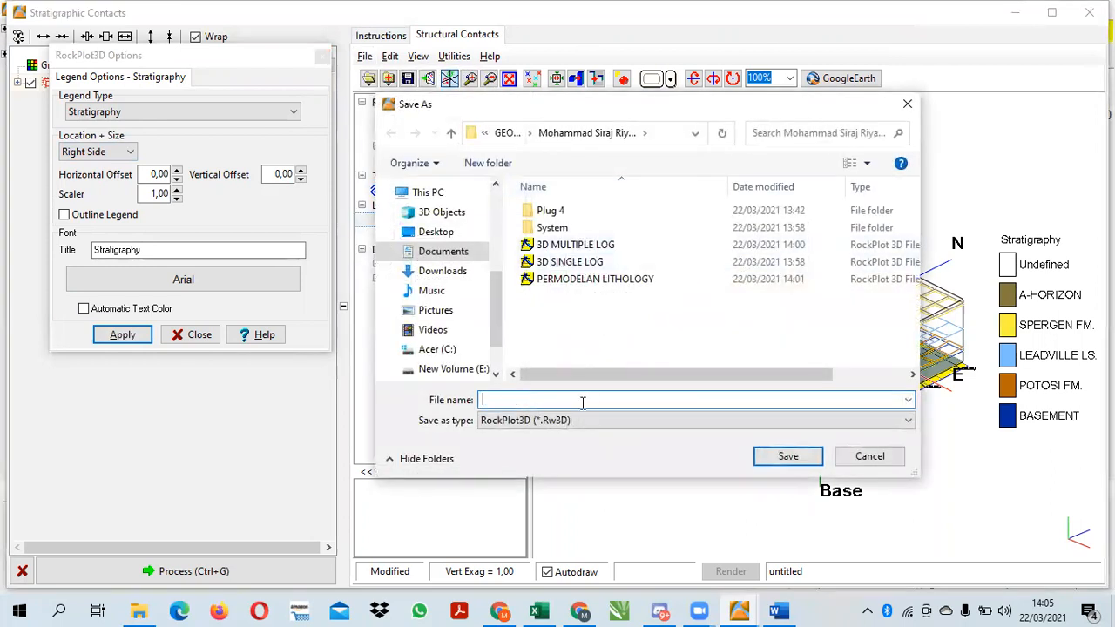
pyautogui.write('PERM')
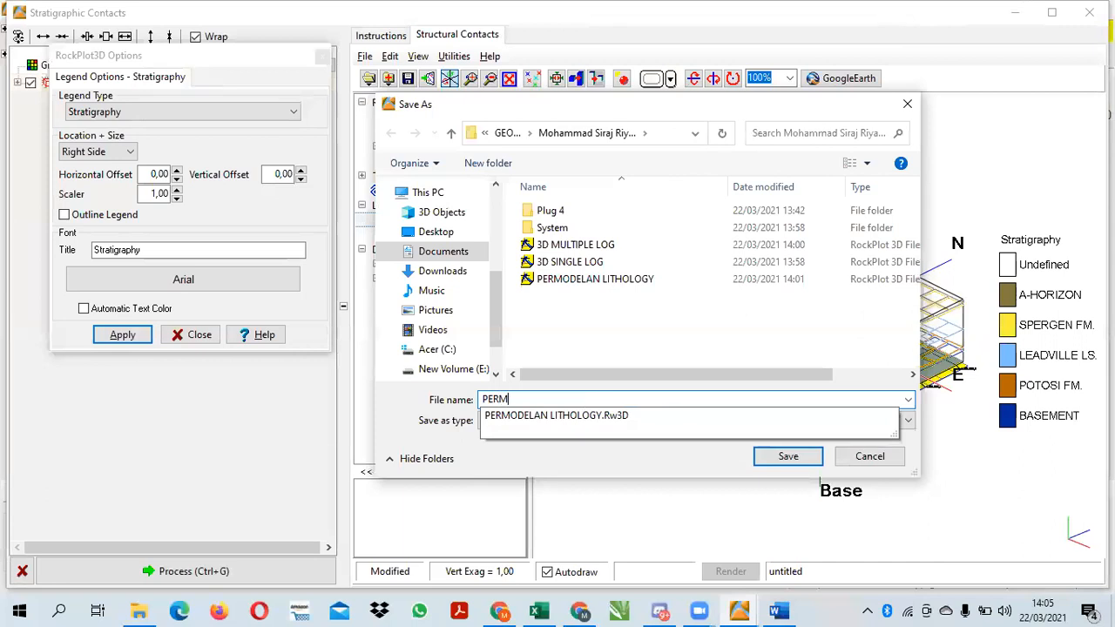
pyautogui.write('ODELAN STRATIGRAPHY 3D')
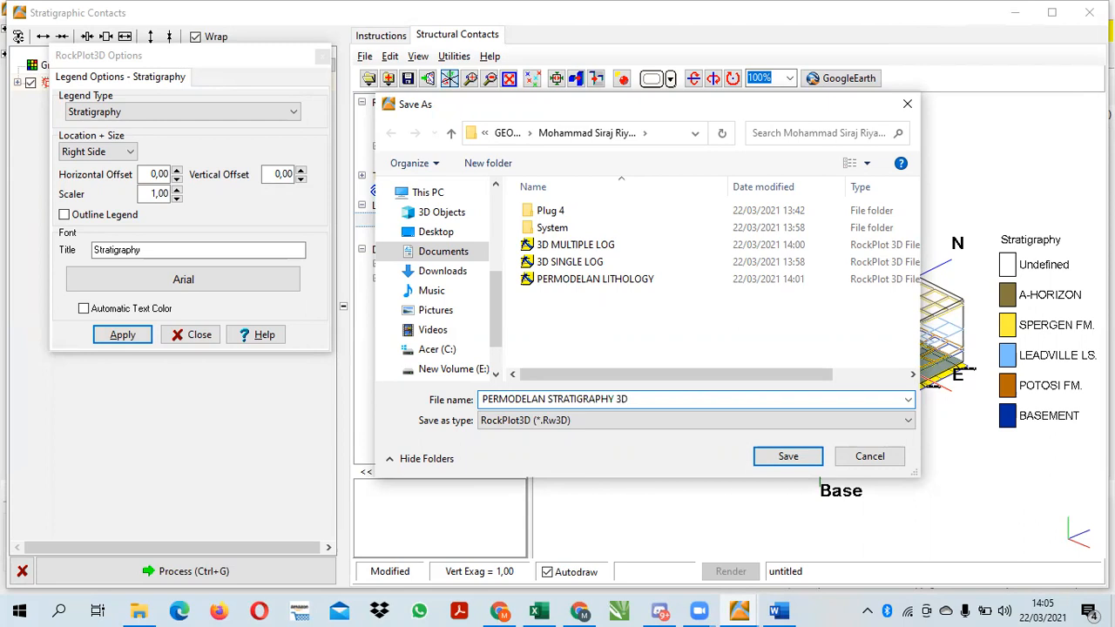
pyautogui.click(779, 464)
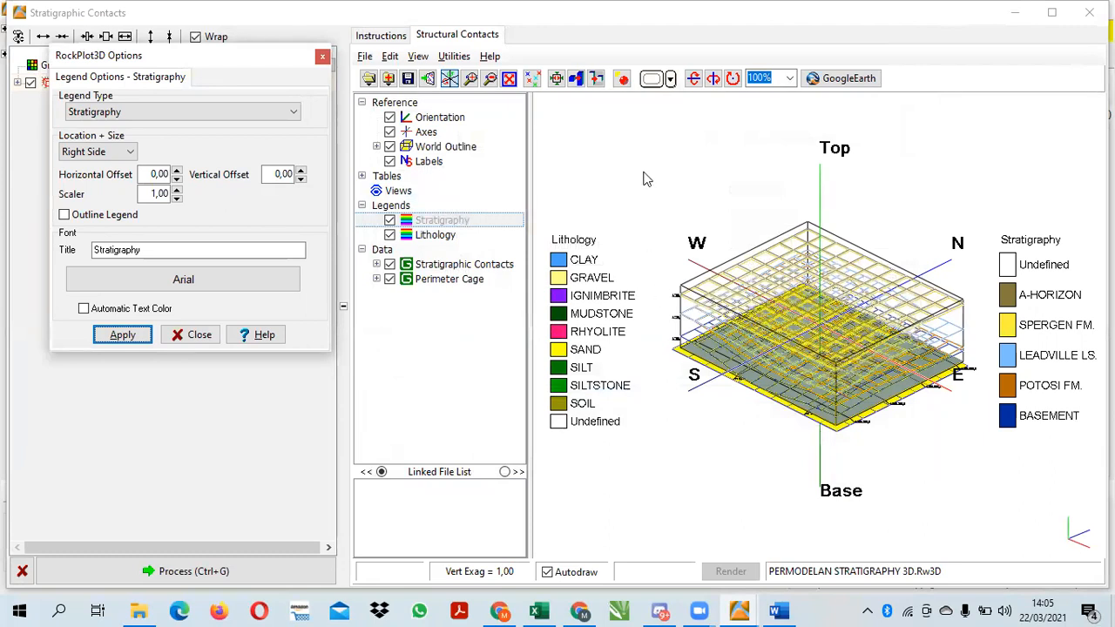
pyautogui.click(1089, 12)
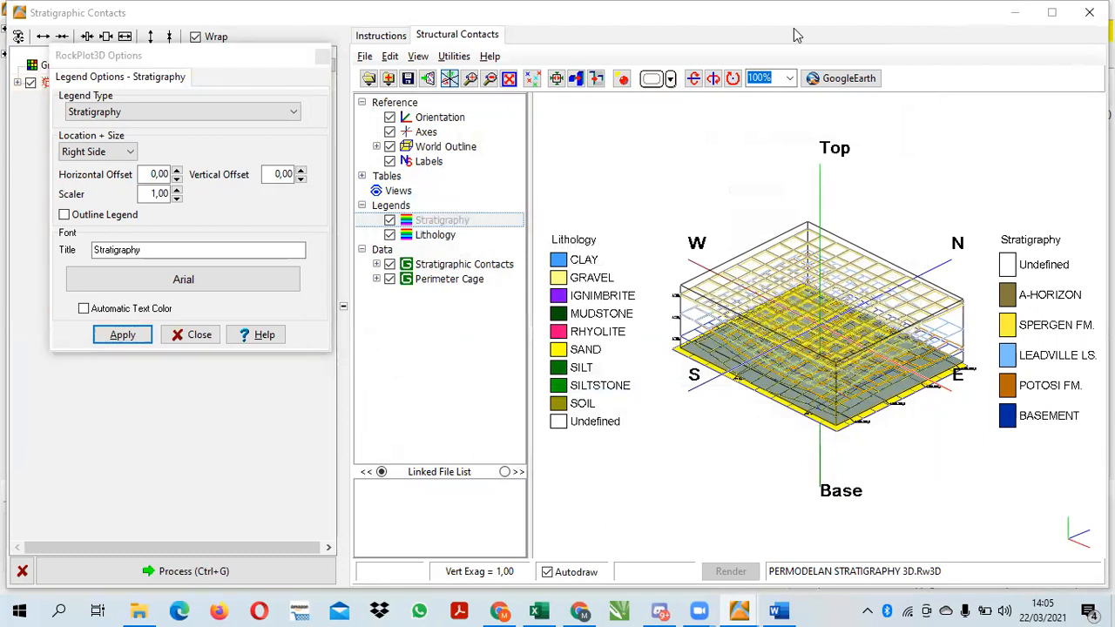
# Check which output follows Pemodelan Stratigrafi 3D in the Word assignment and return to the borehole project
pyautogui.click(778, 606)
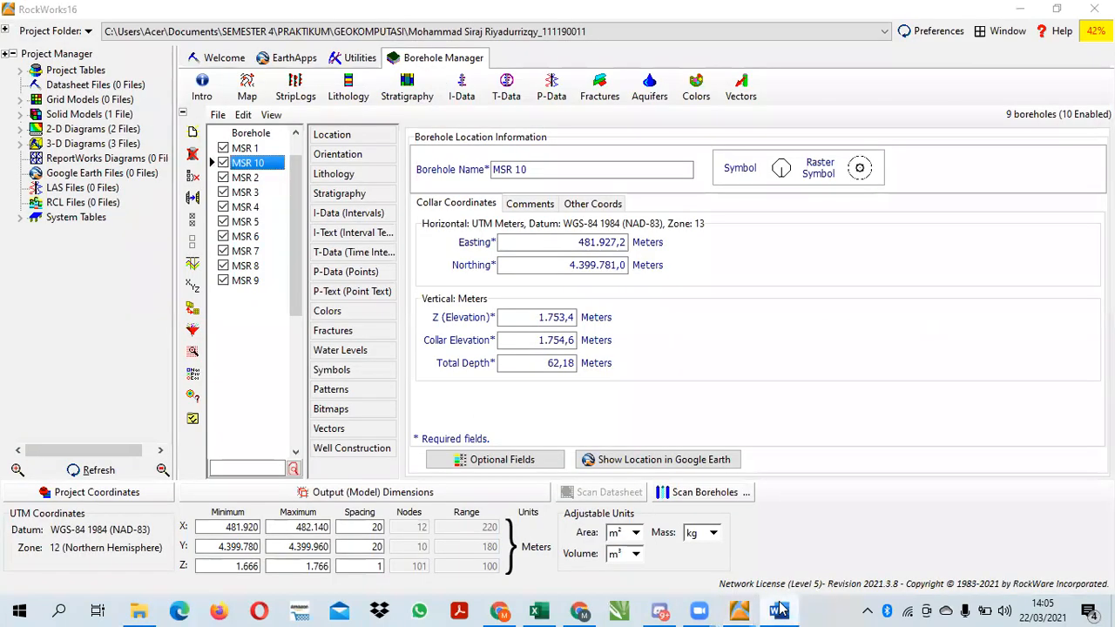
pyautogui.click(345, 326)
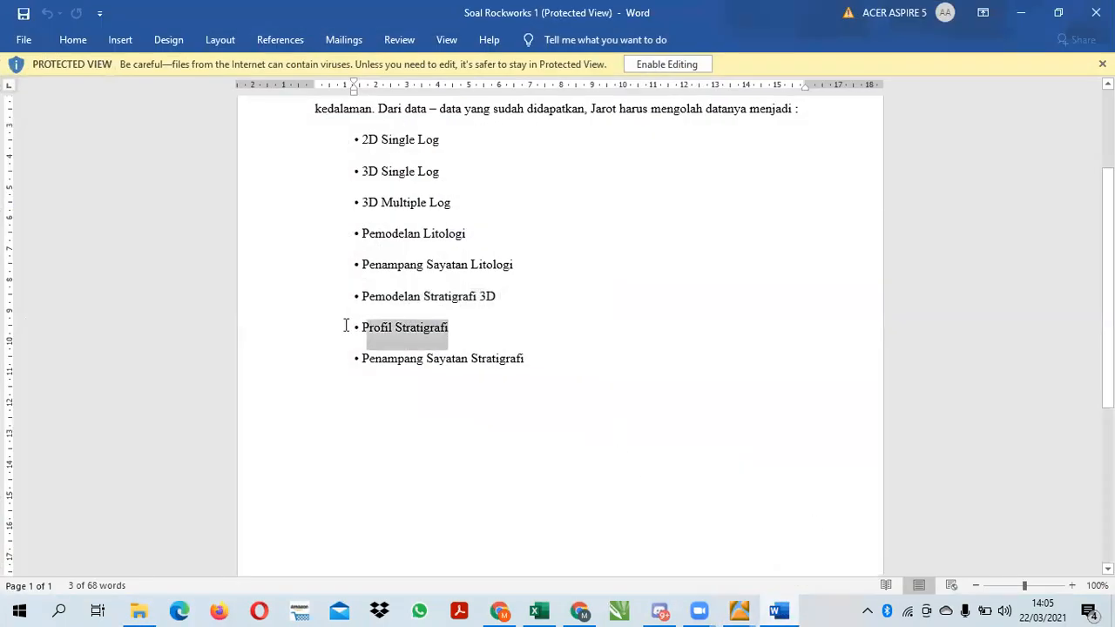
pyautogui.click(1020, 12)
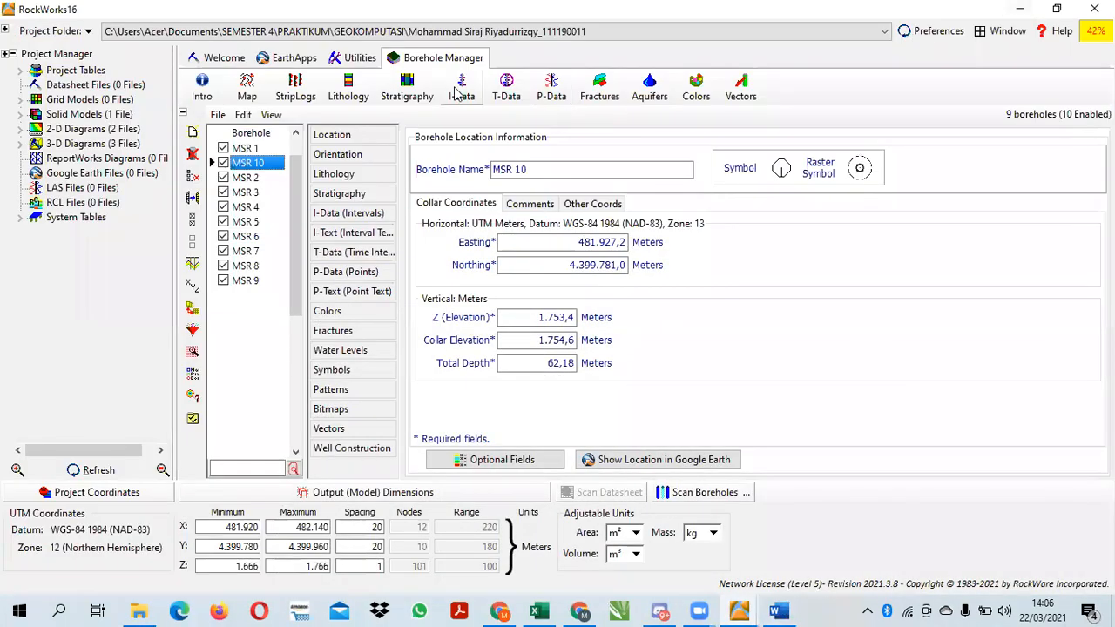
# Generate a vertical stratigraphic profile from MSR 8 to MSR 5 with logs and stratigraphy legend, continuing past any surface that cannot be gridded
pyautogui.click(422, 87)
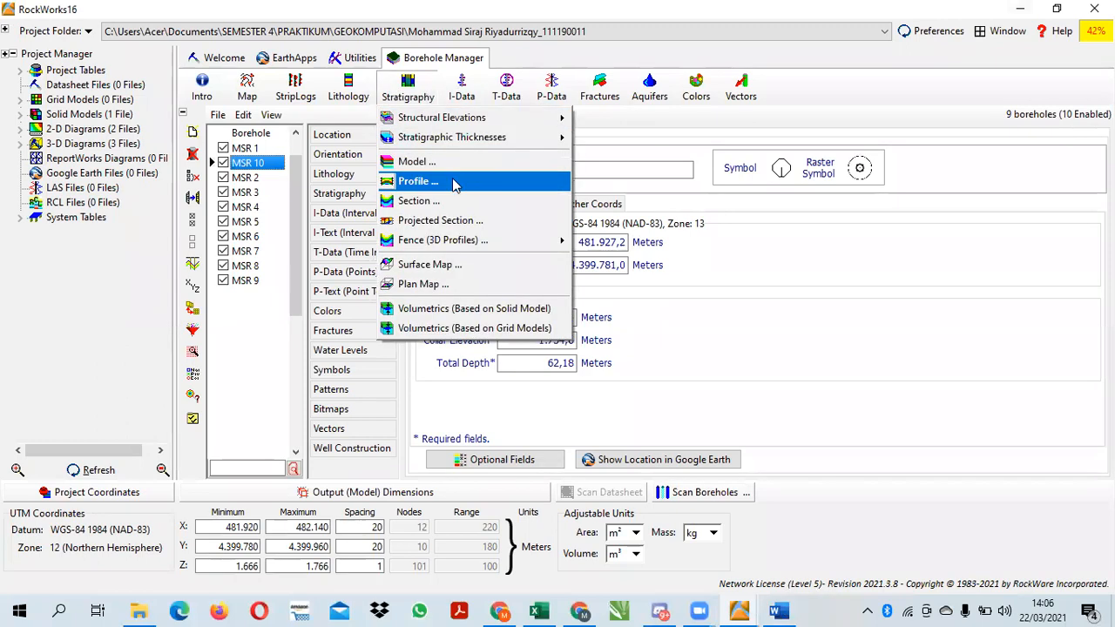
pyautogui.click(438, 182)
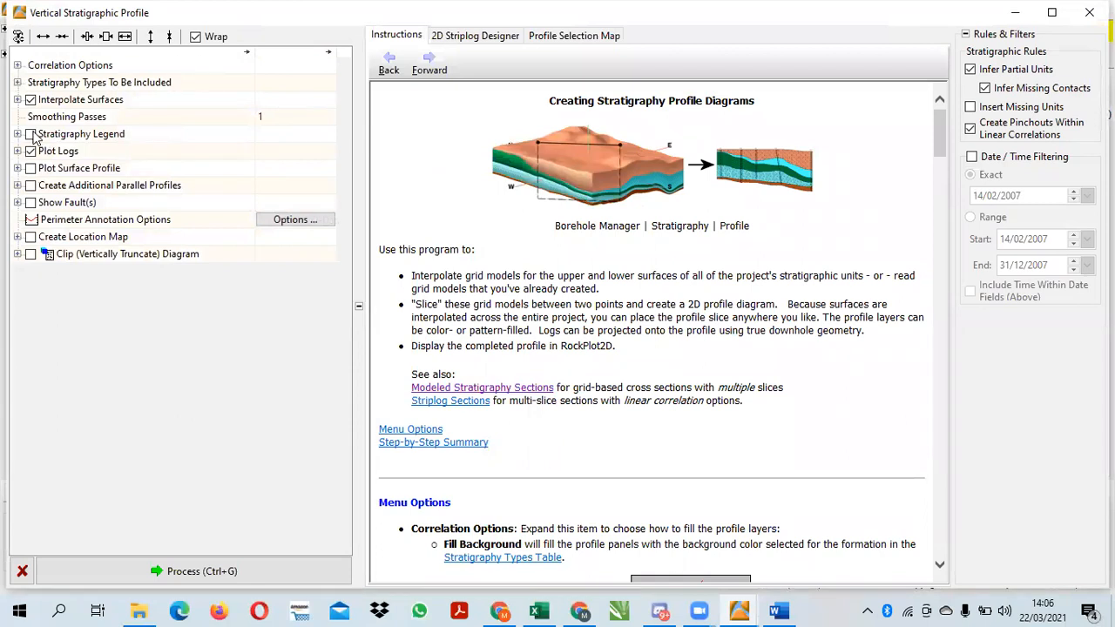
pyautogui.click(461, 35)
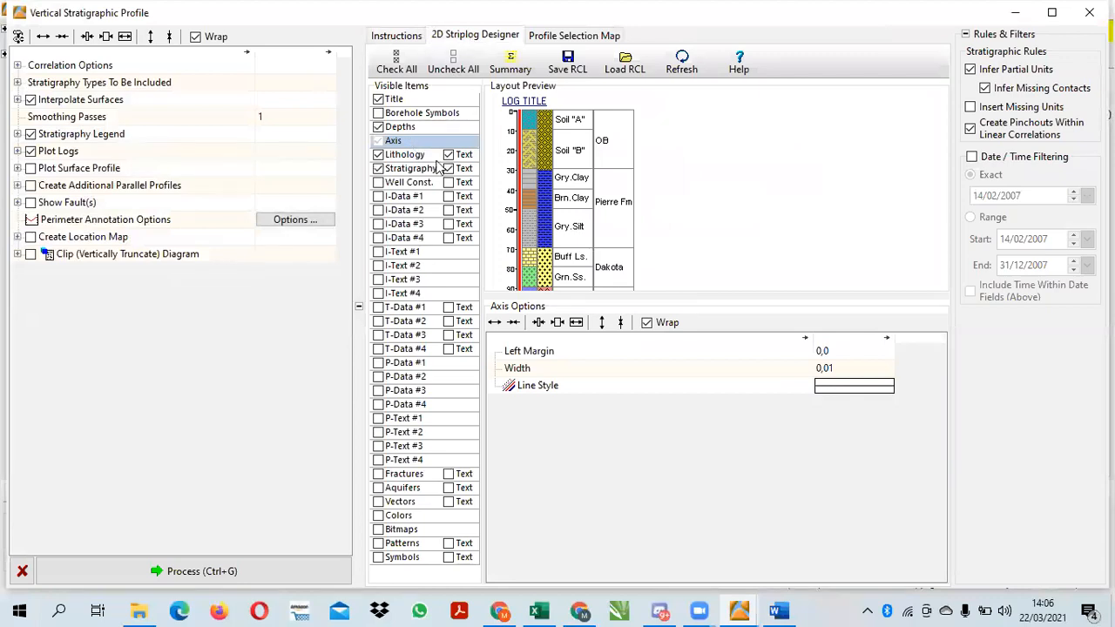
pyautogui.click(575, 35)
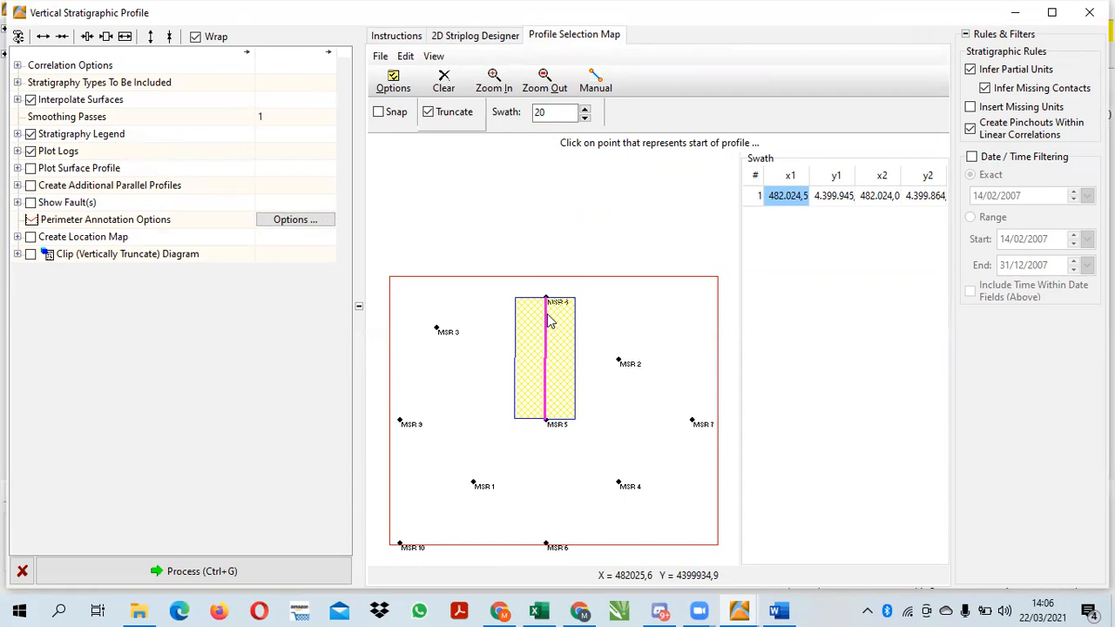
pyautogui.click(215, 584)
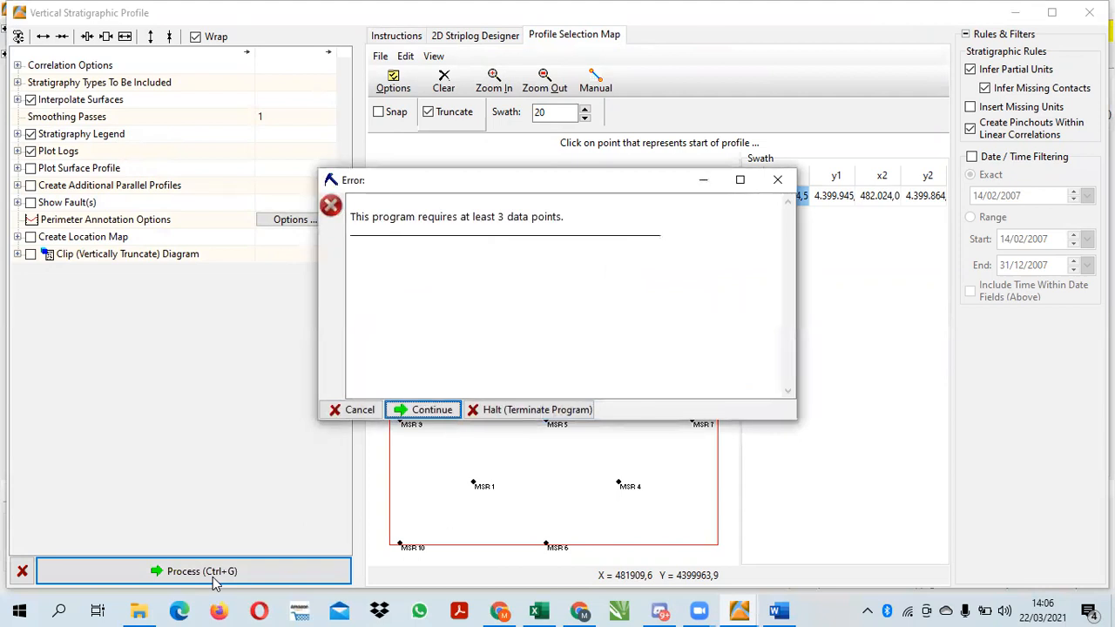
pyautogui.click(442, 412)
pyautogui.click(335, 428)
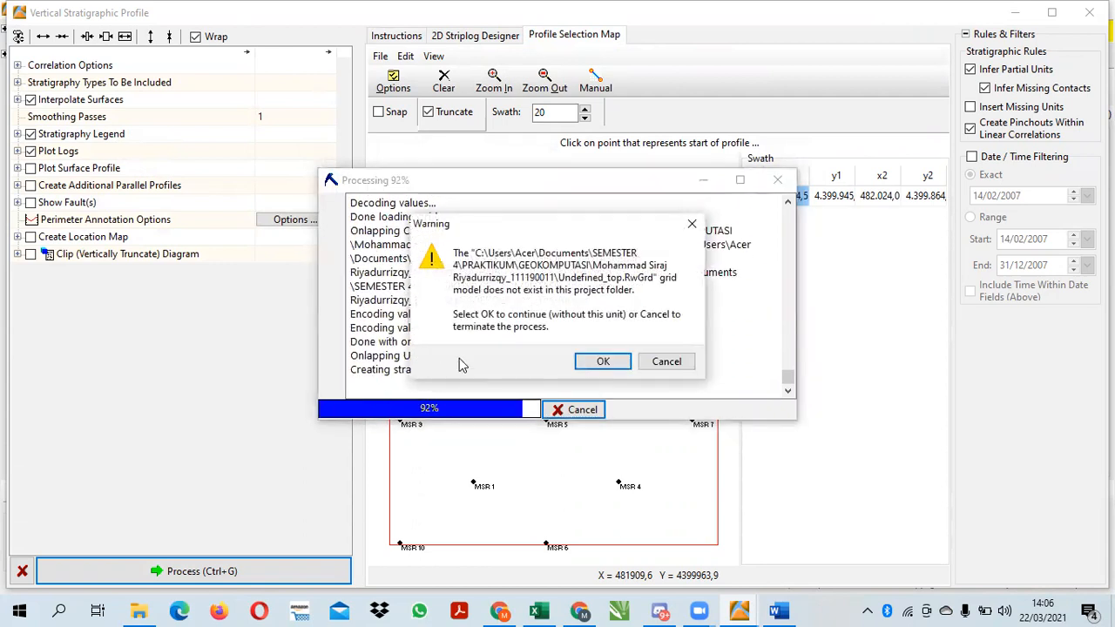
pyautogui.click(607, 361)
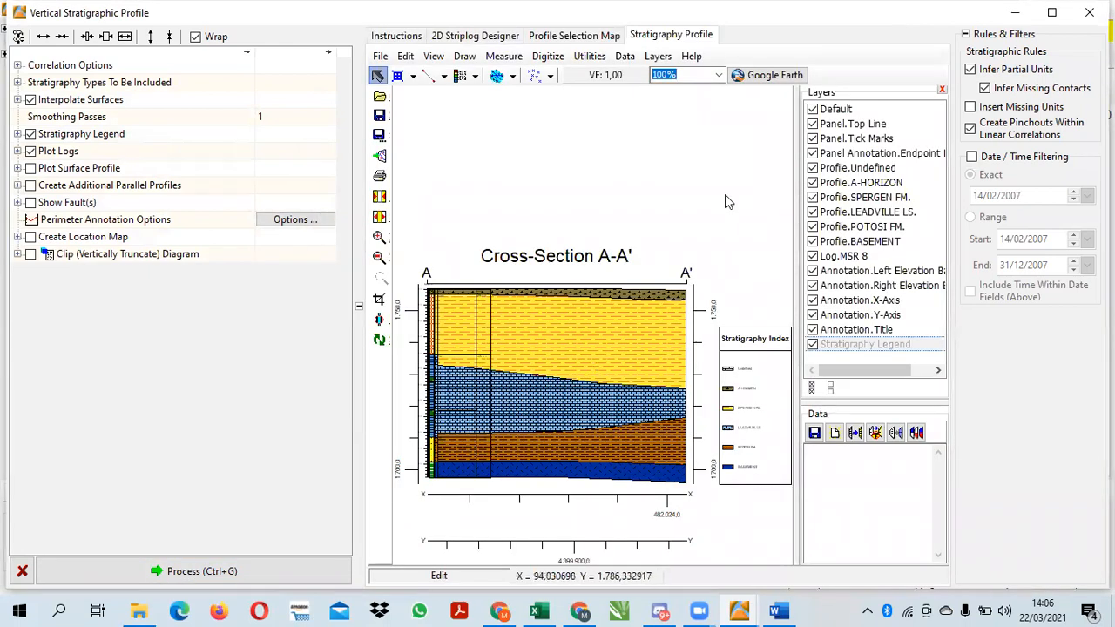
# Insert a lithology legend directly below the Stratigraphy Index on the cross-section diagram
pyautogui.click(474, 76)
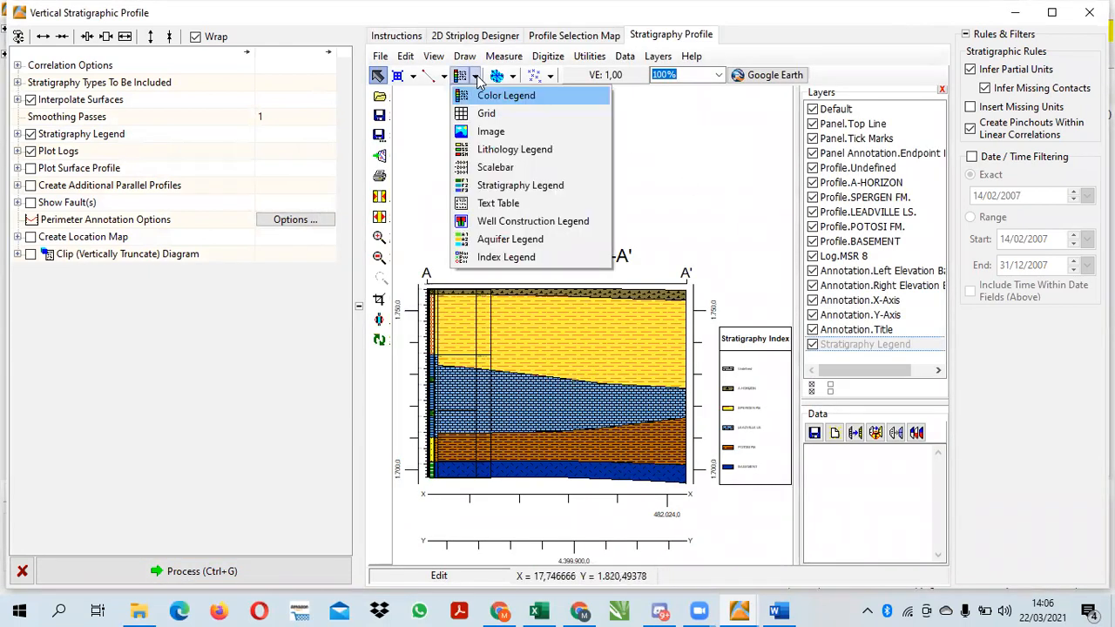
pyautogui.click(543, 153)
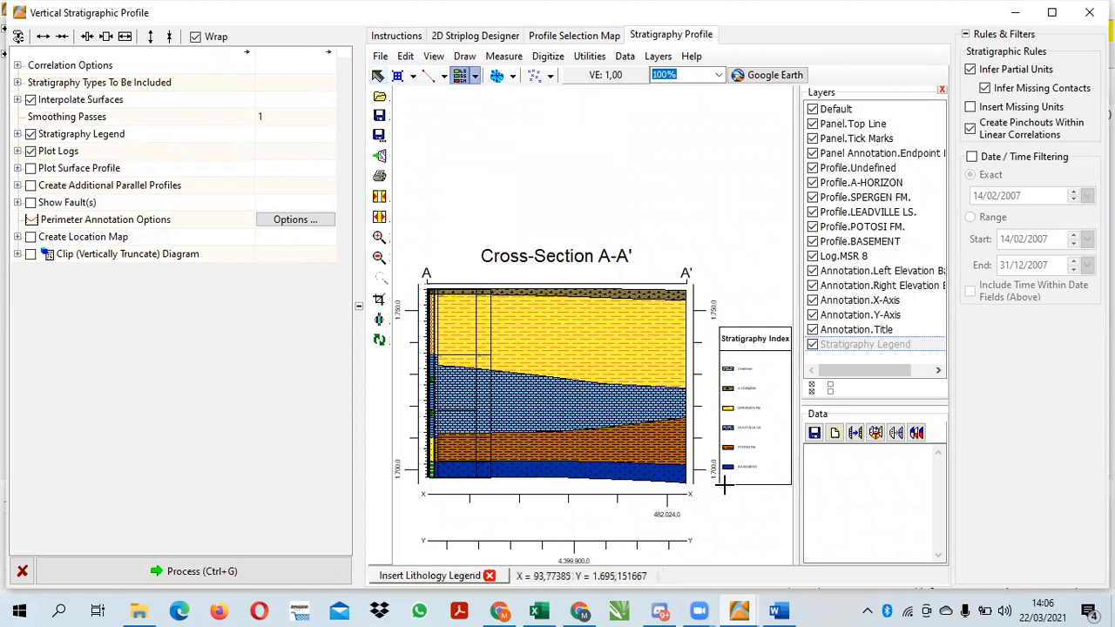
pyautogui.moveTo(720, 489); pyautogui.dragTo(789, 552)
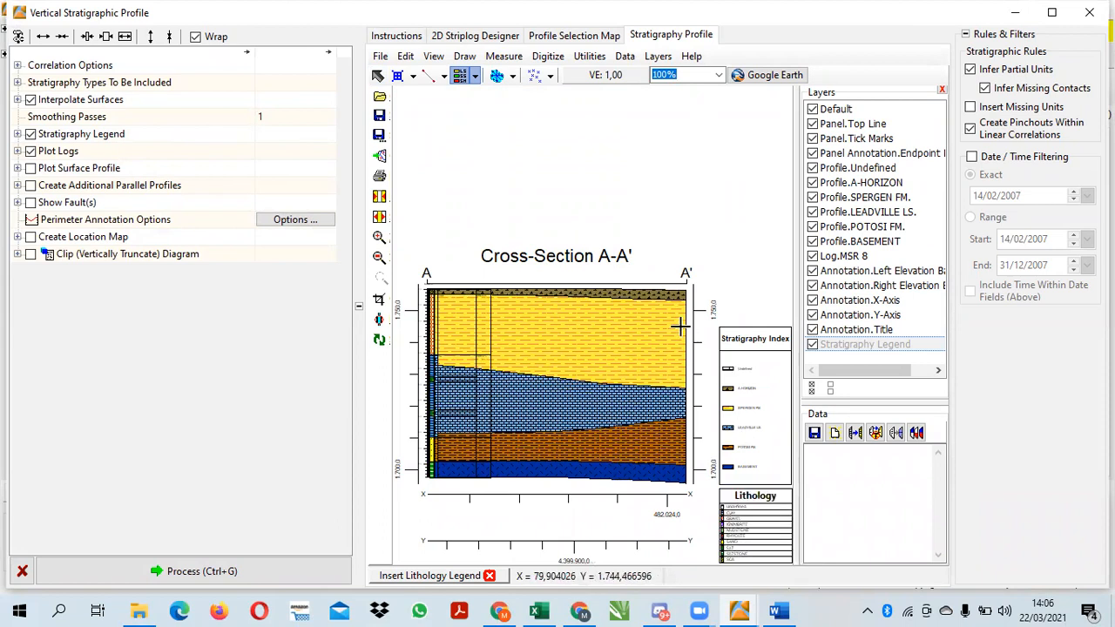
# Save the stratigraphy profile diagram as PROFILE STRATIGRAPHY in the project folder and close the profile window
pyautogui.click(381, 56)
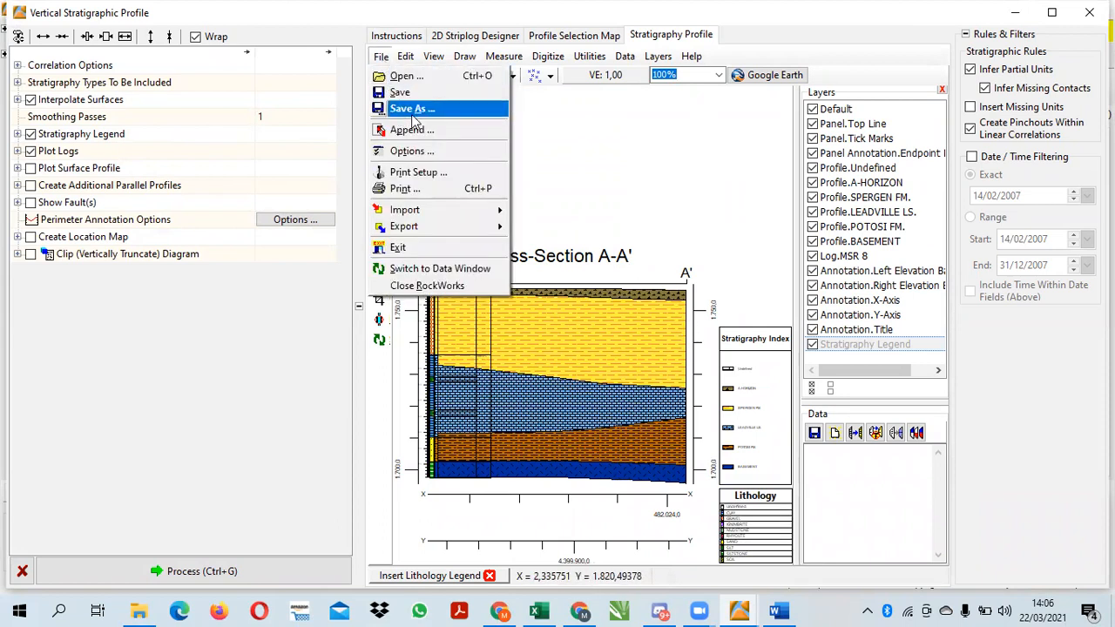
pyautogui.click(410, 108)
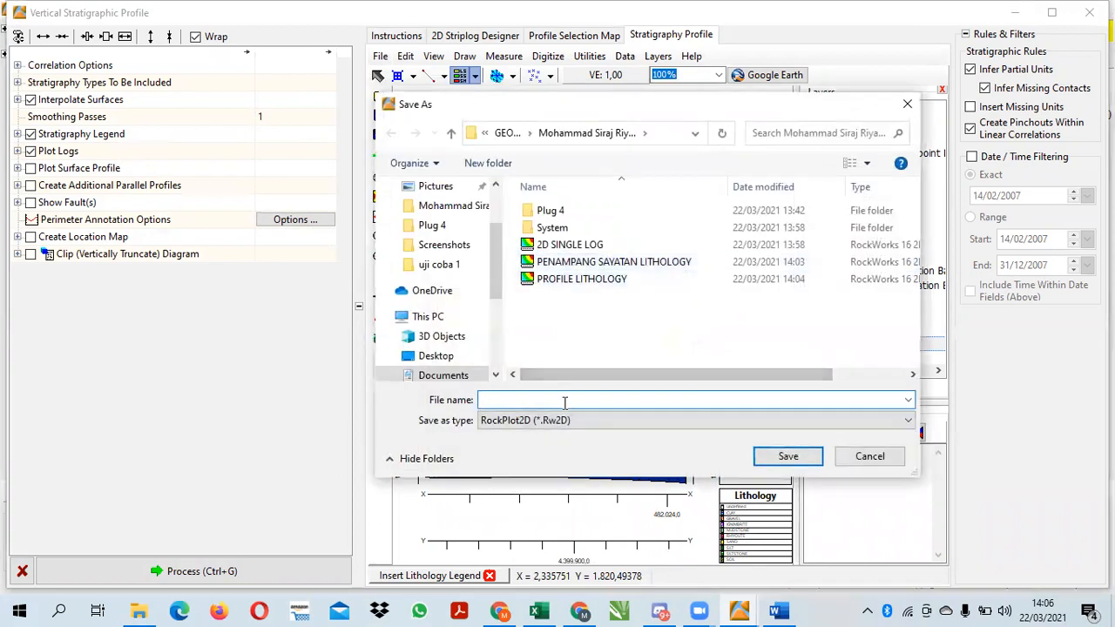
pyautogui.write('PROFILE')
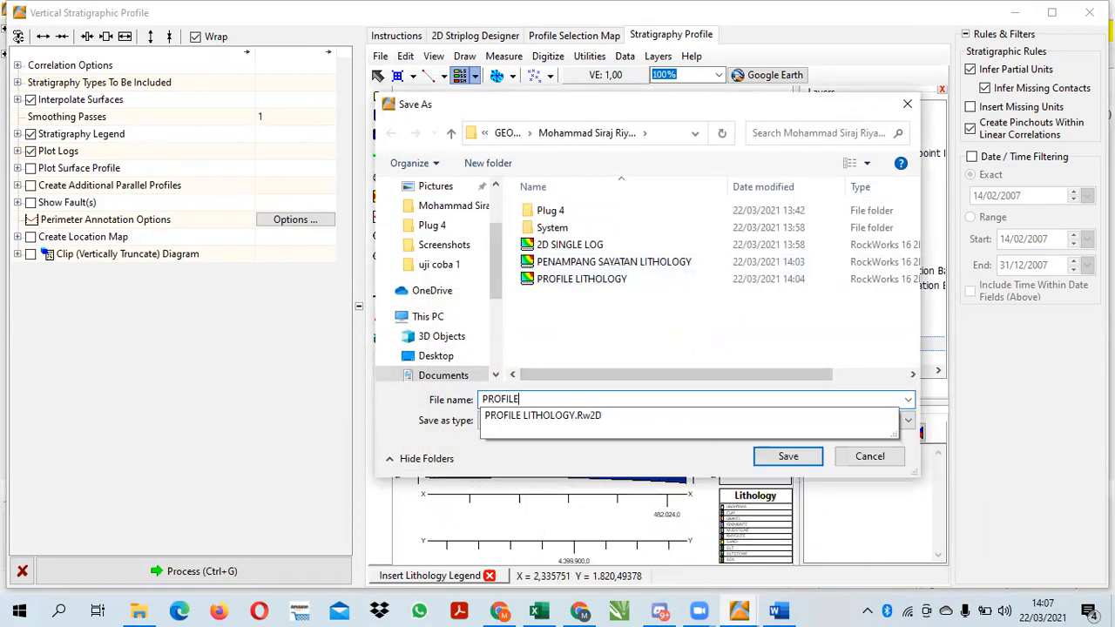
pyautogui.write(' STRATIGRAPHY')
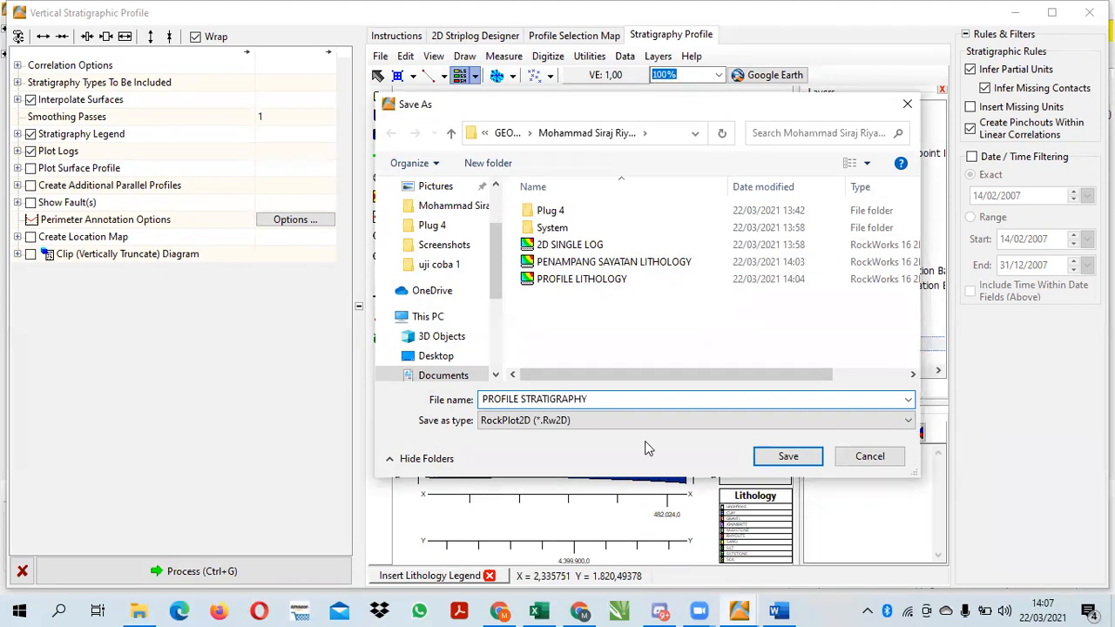
pyautogui.click(787, 455)
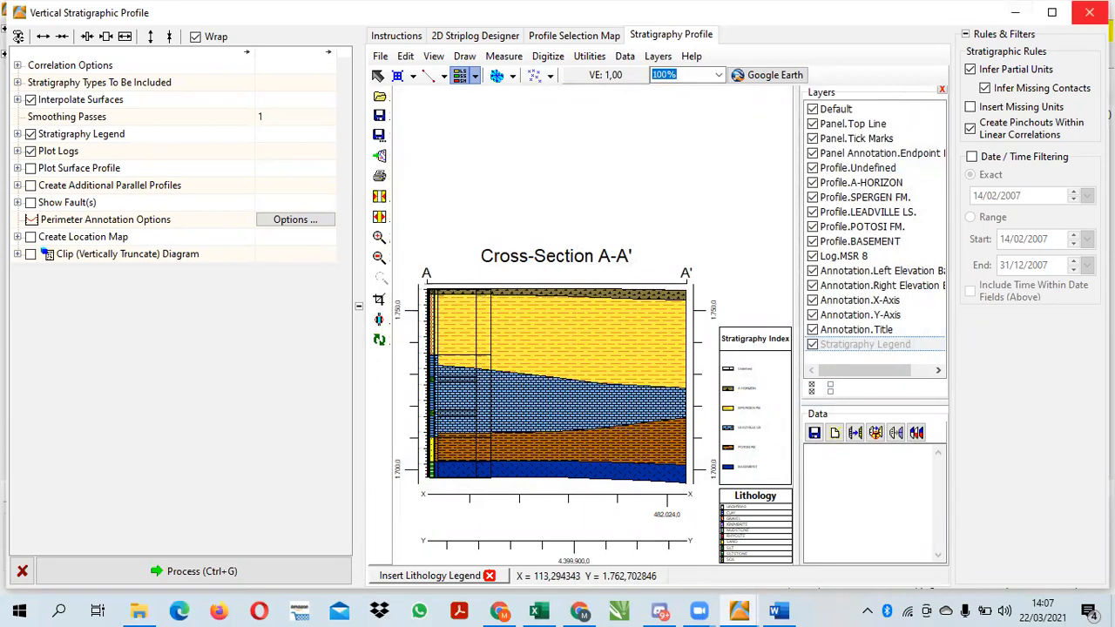
pyautogui.click(1089, 12)
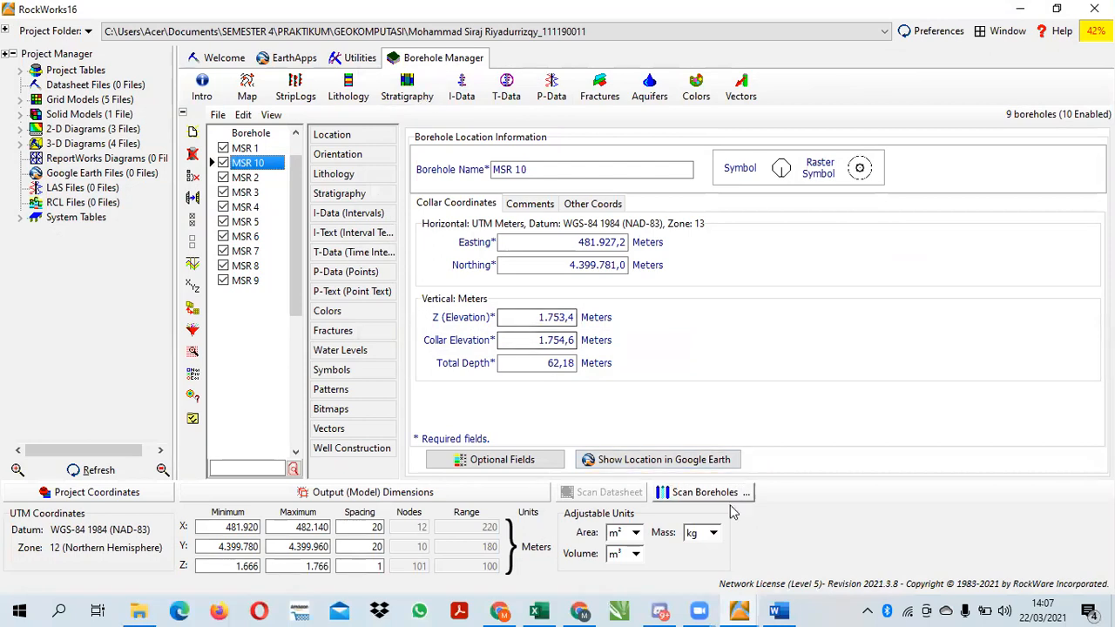
# Mark the Penampang Sayatan Stratigrafi line in the Word assignment as the next output and return to the borehole project
pyautogui.click(778, 612)
pyautogui.moveTo(535, 351); pyautogui.dragTo(342, 349)
pyautogui.click(653, 369)
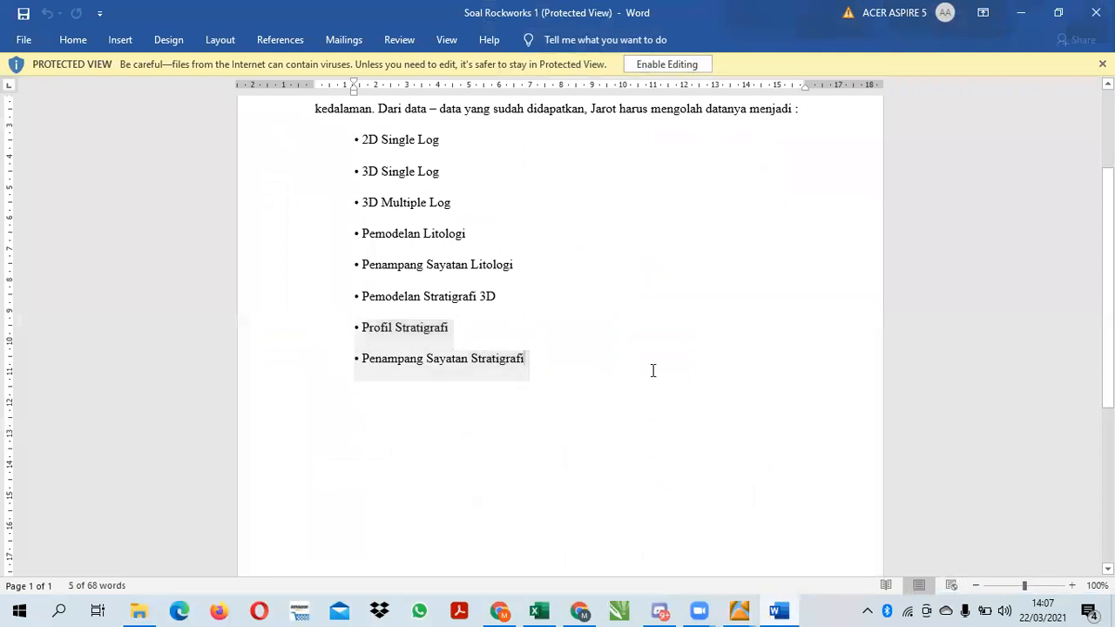
pyautogui.moveTo(545, 365); pyautogui.dragTo(361, 370)
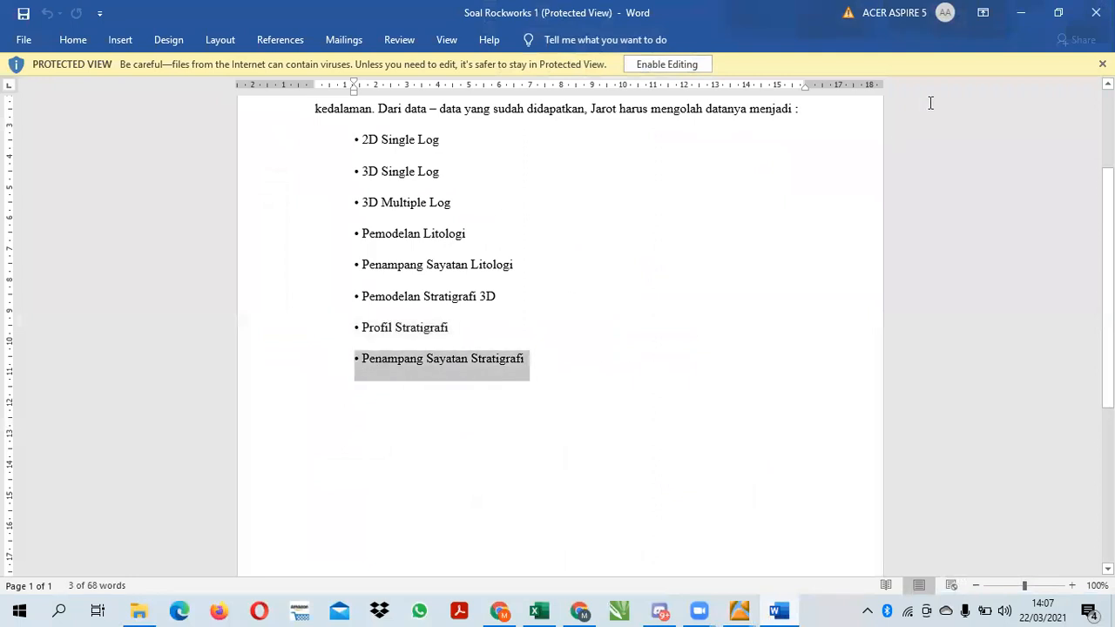
pyautogui.click(1019, 13)
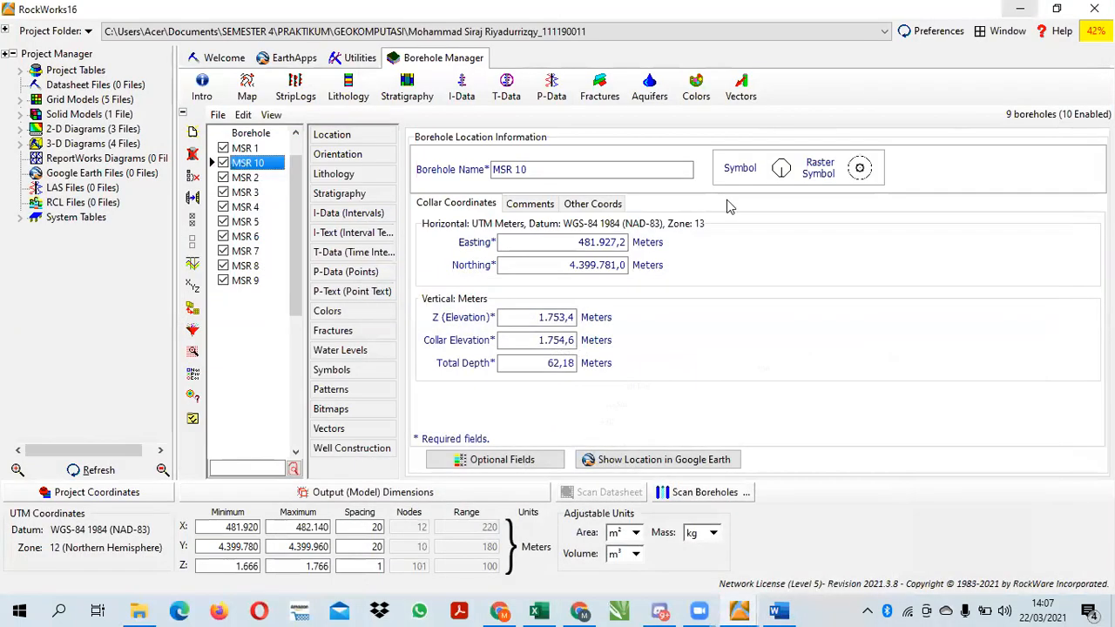
# Generate a stratigraphic section along MSR 8, MSR 2, MSR 5, MSR 4 and MSR 7 with logs and stratigraphy legend, continuing without the Undefined unit
pyautogui.click(407, 87)
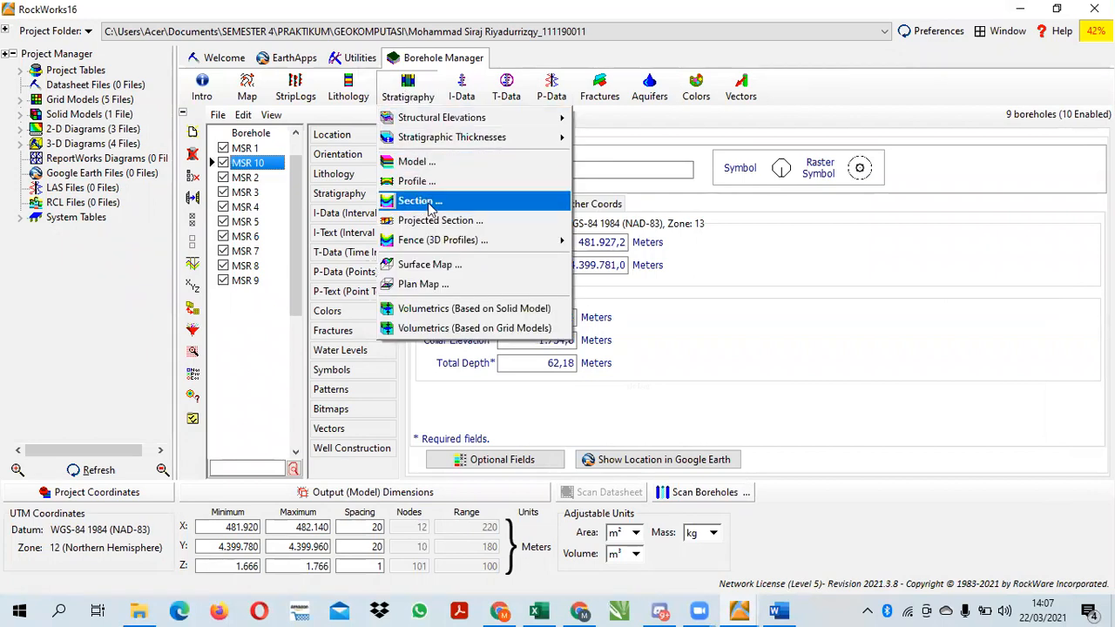
pyautogui.click(428, 204)
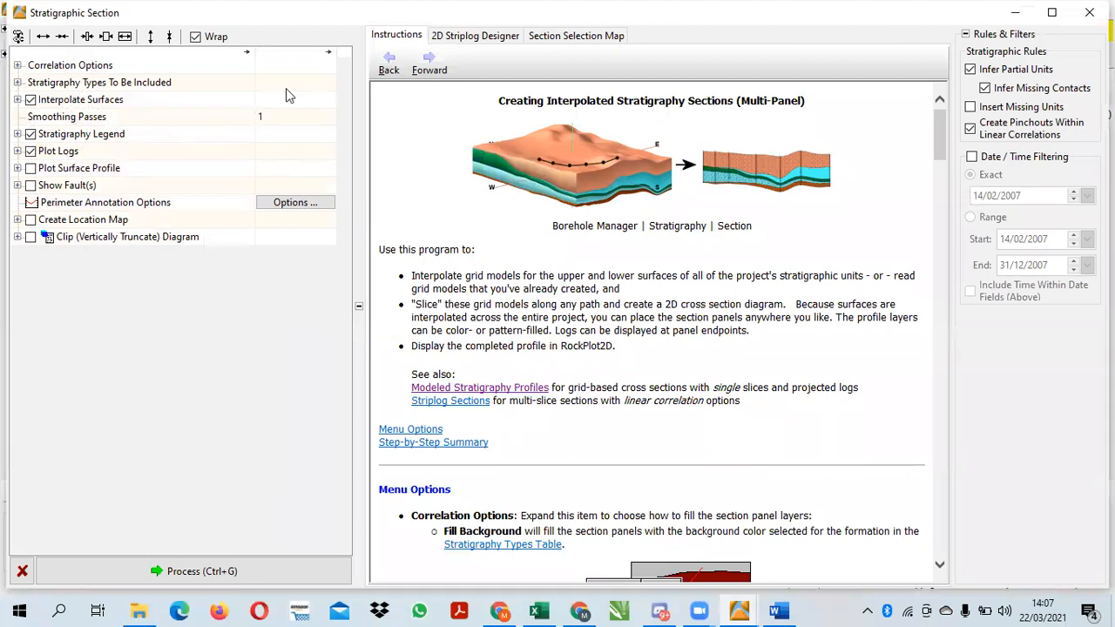
pyautogui.click(446, 42)
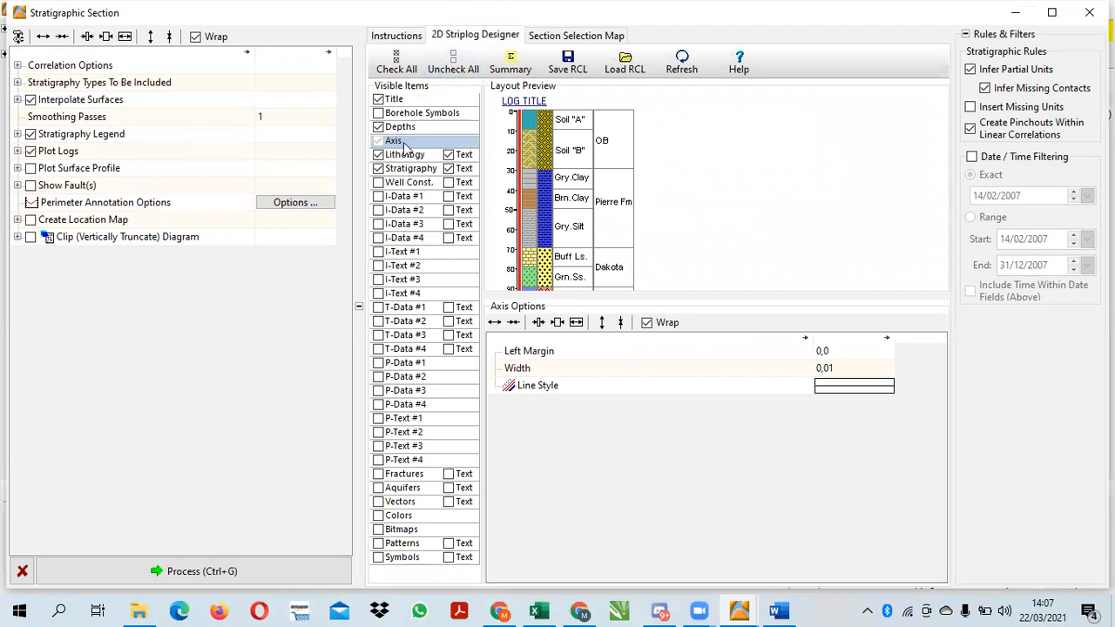
pyautogui.click(567, 37)
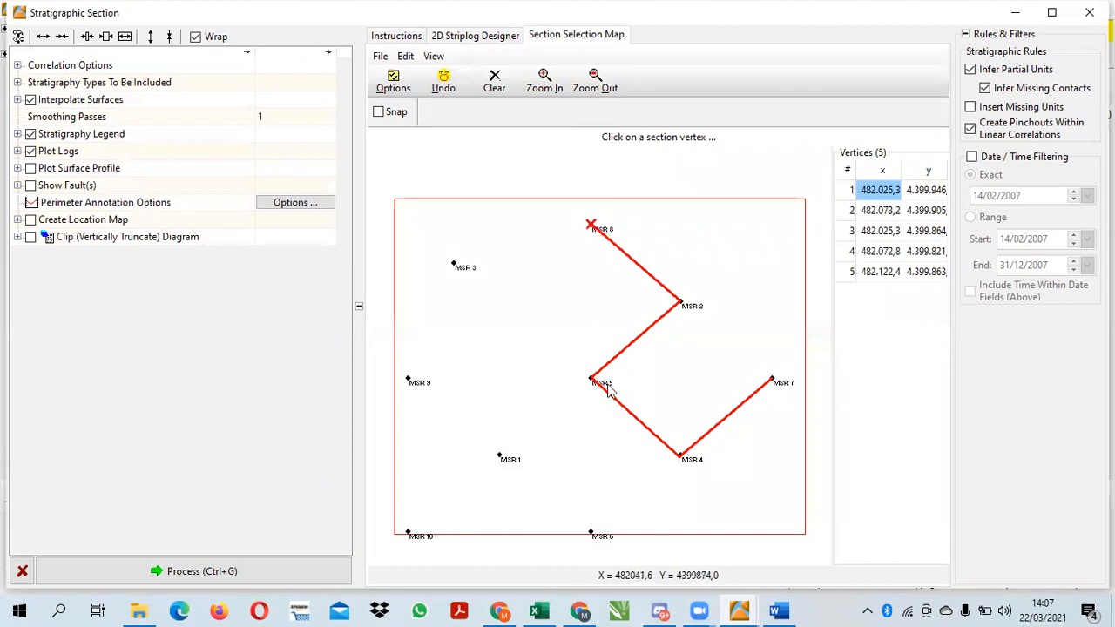
pyautogui.click(243, 570)
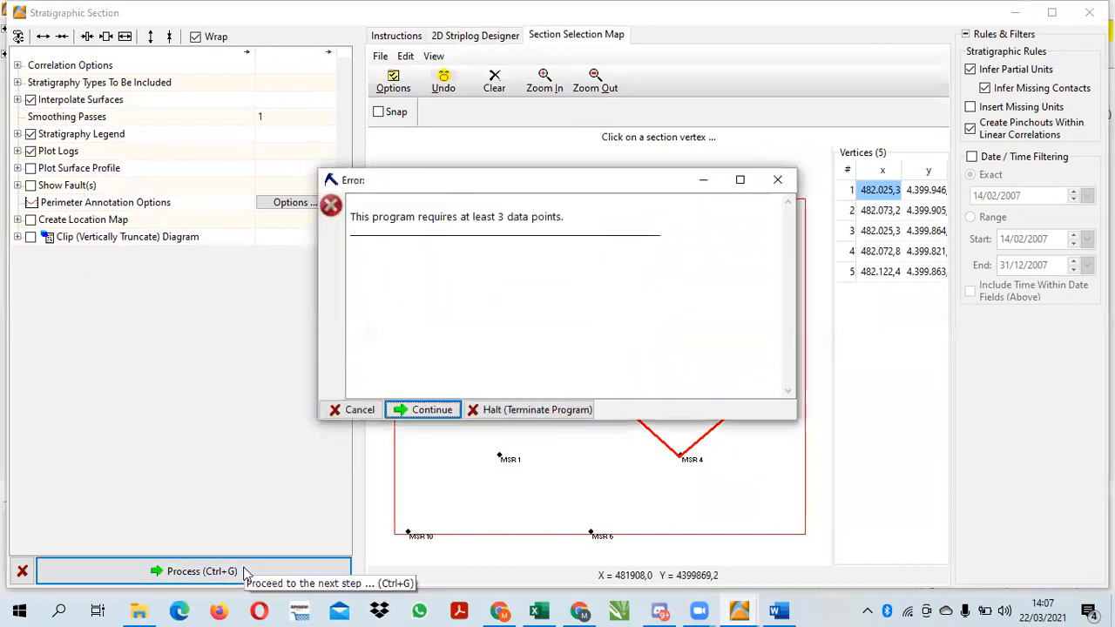
pyautogui.click(404, 408)
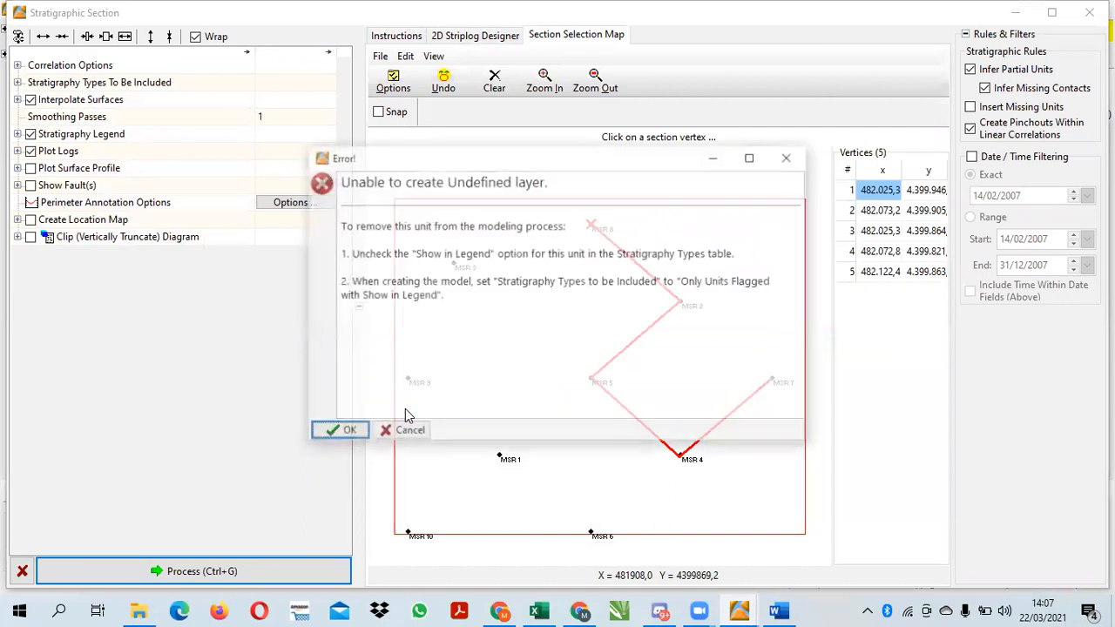
pyautogui.click(355, 431)
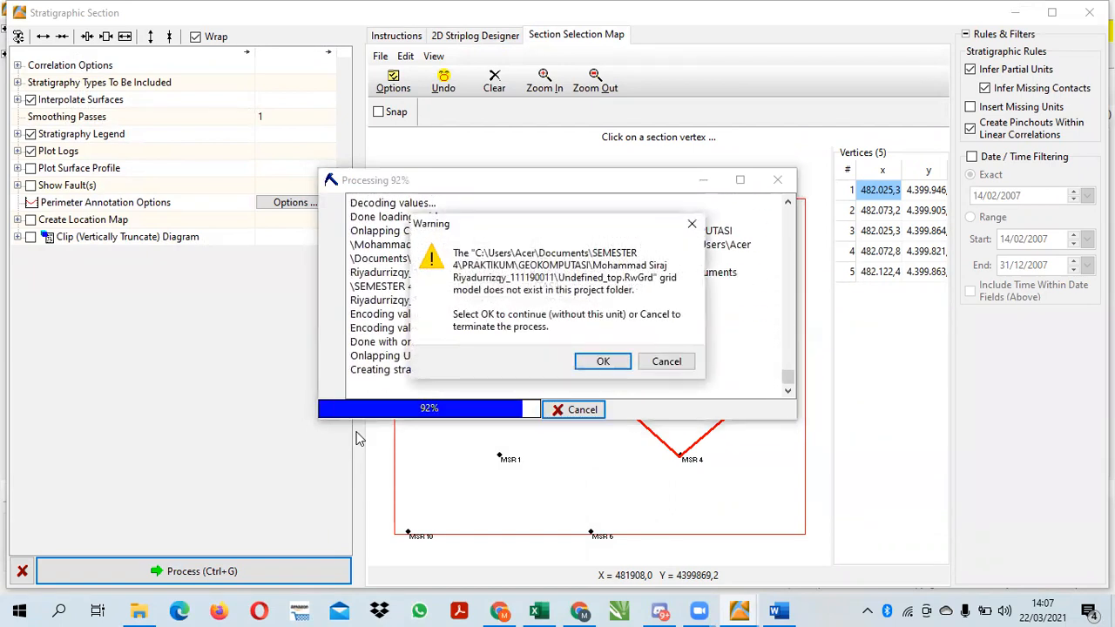
pyautogui.click(603, 361)
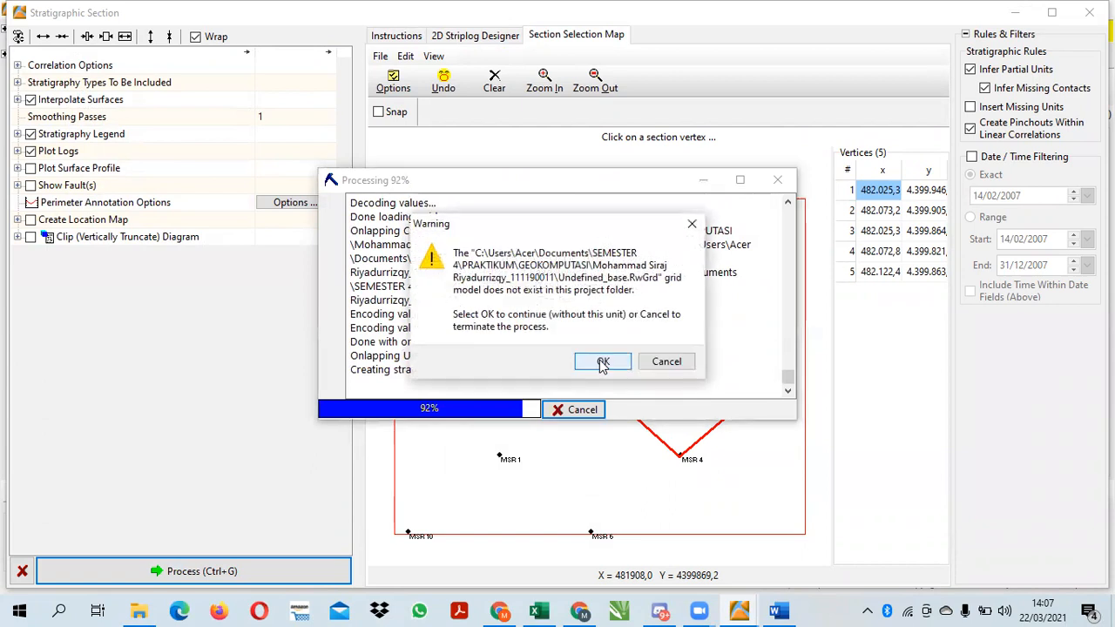
pyautogui.click(602, 360)
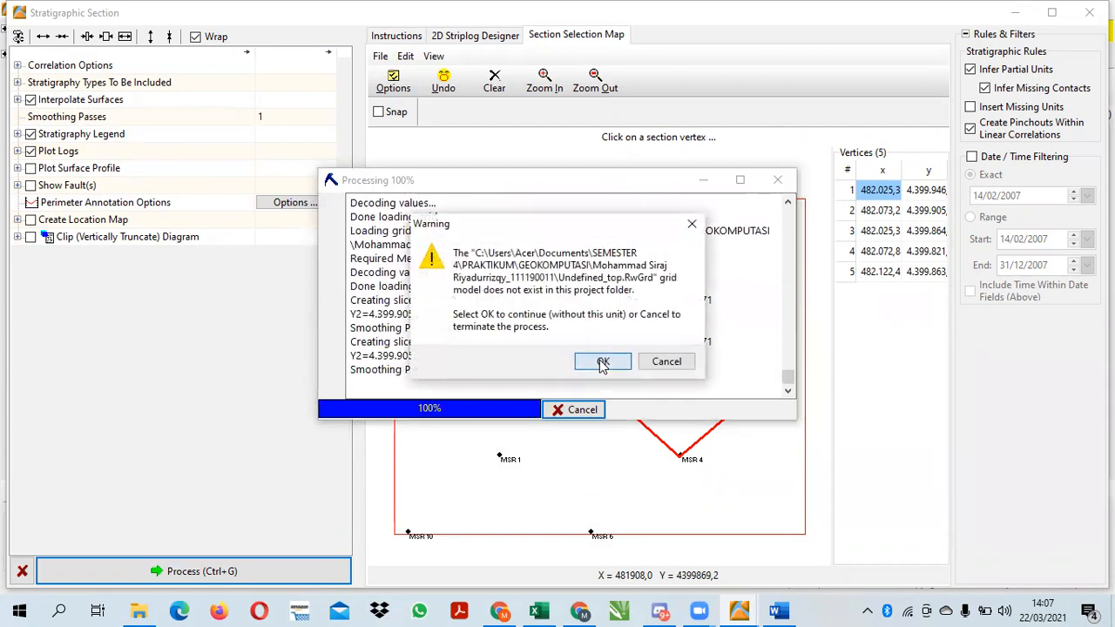
pyautogui.click(602, 360)
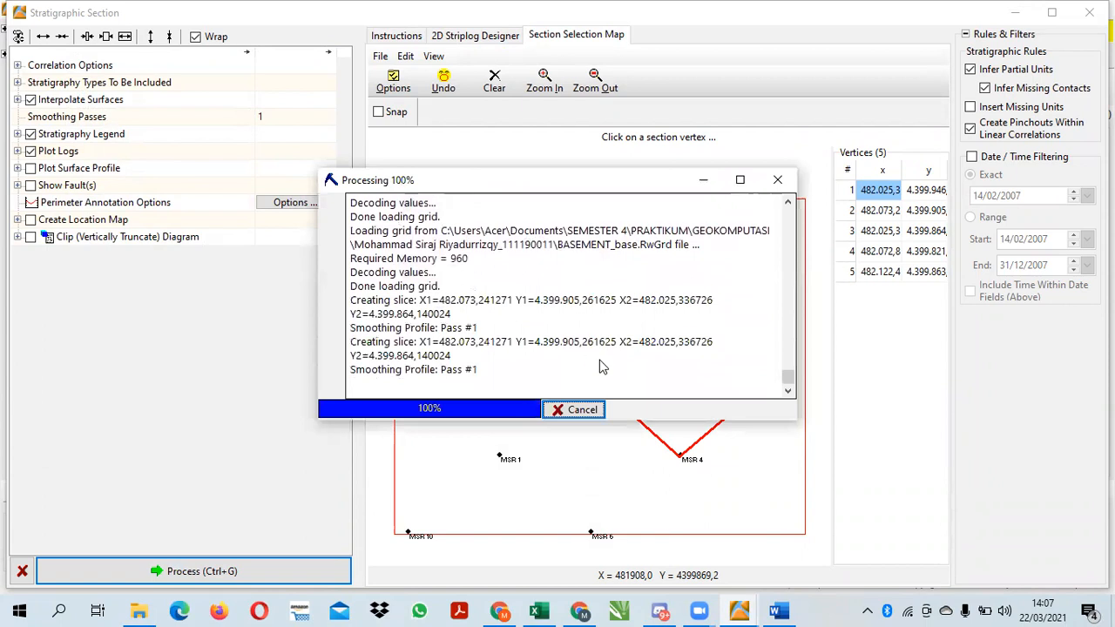
pyautogui.click(603, 360)
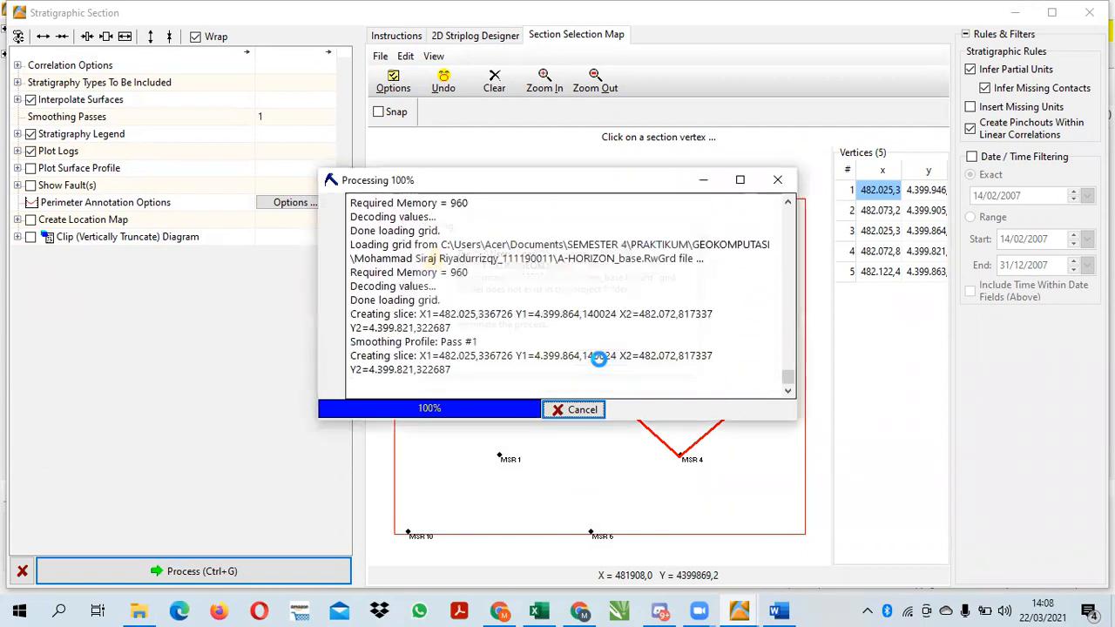
pyautogui.click(602, 360)
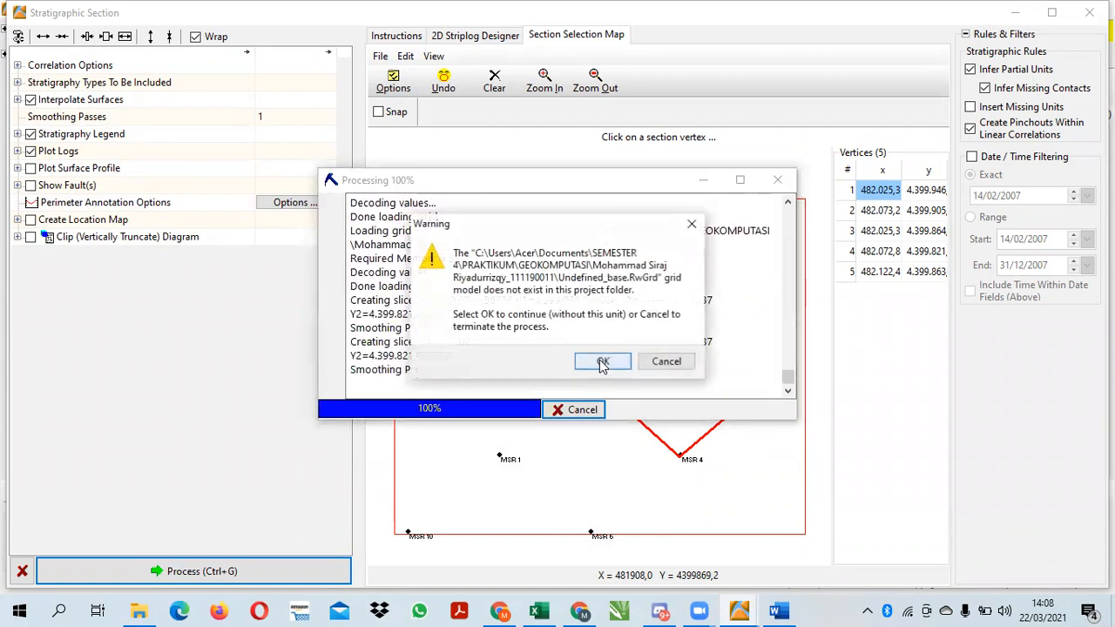
pyautogui.click(603, 361)
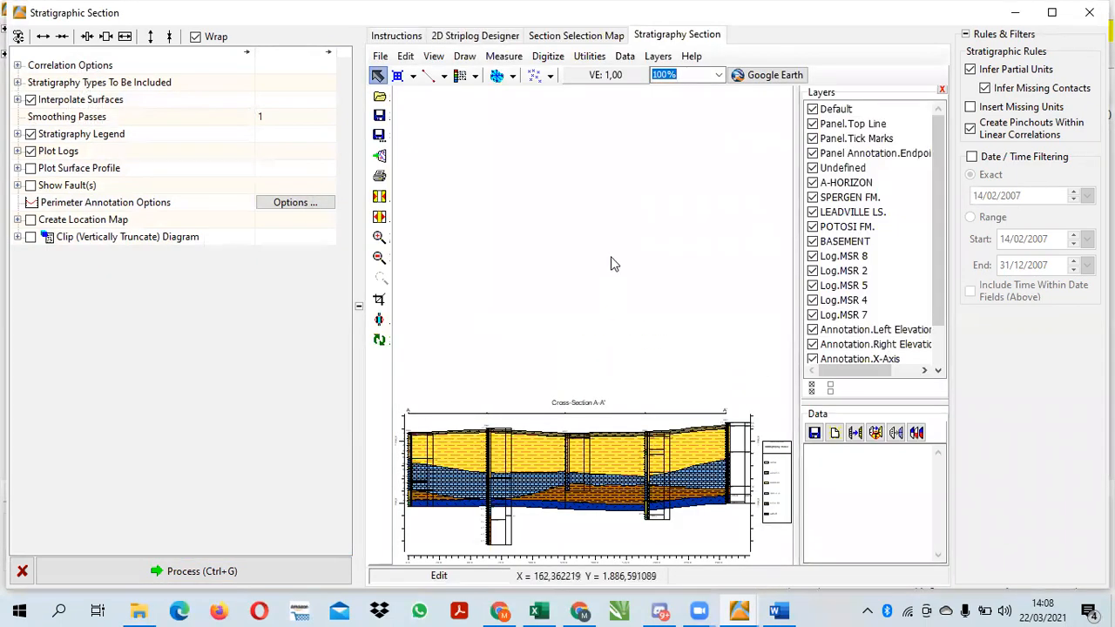
# Insert a lithology legend directly below the stratigraphy legend on the cross-section A-A' diagram
pyautogui.click(476, 77)
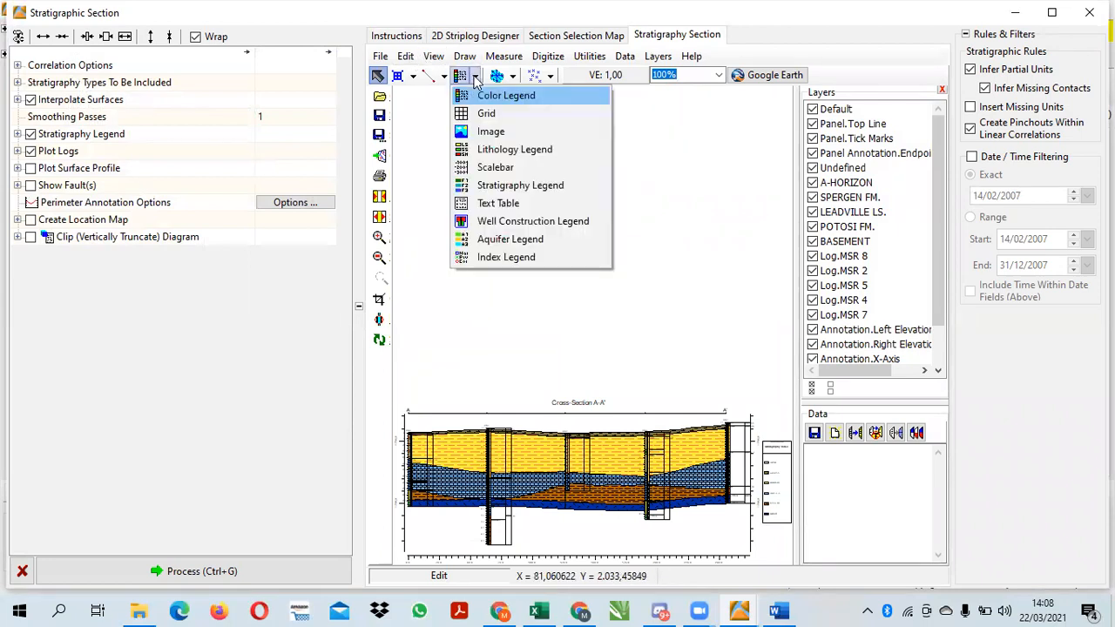
pyautogui.click(486, 149)
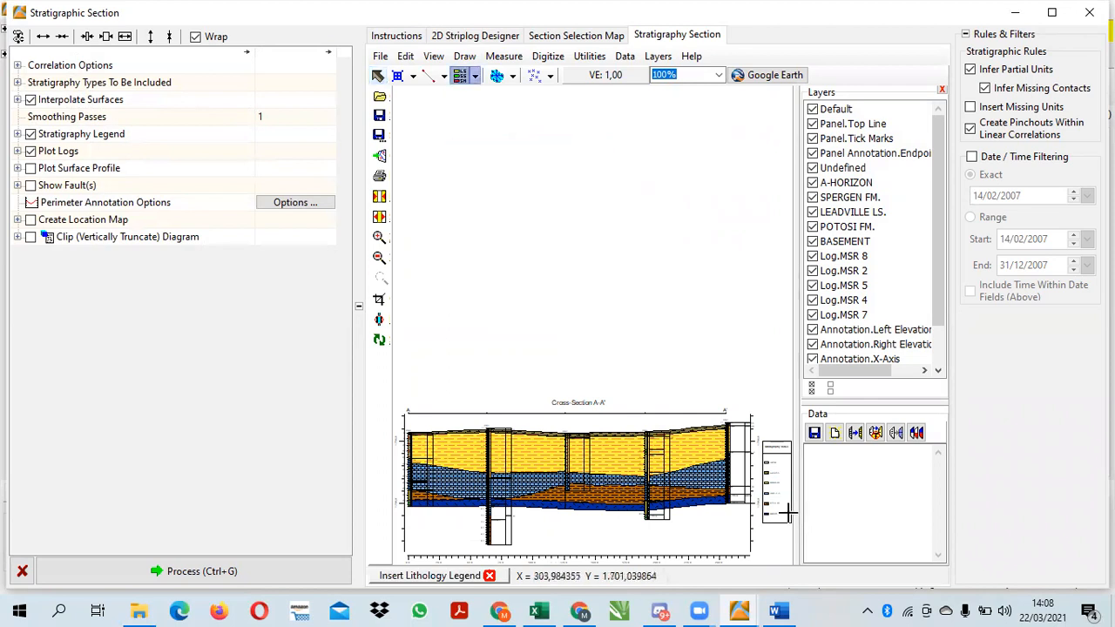
pyautogui.moveTo(761, 525); pyautogui.dragTo(792, 562)
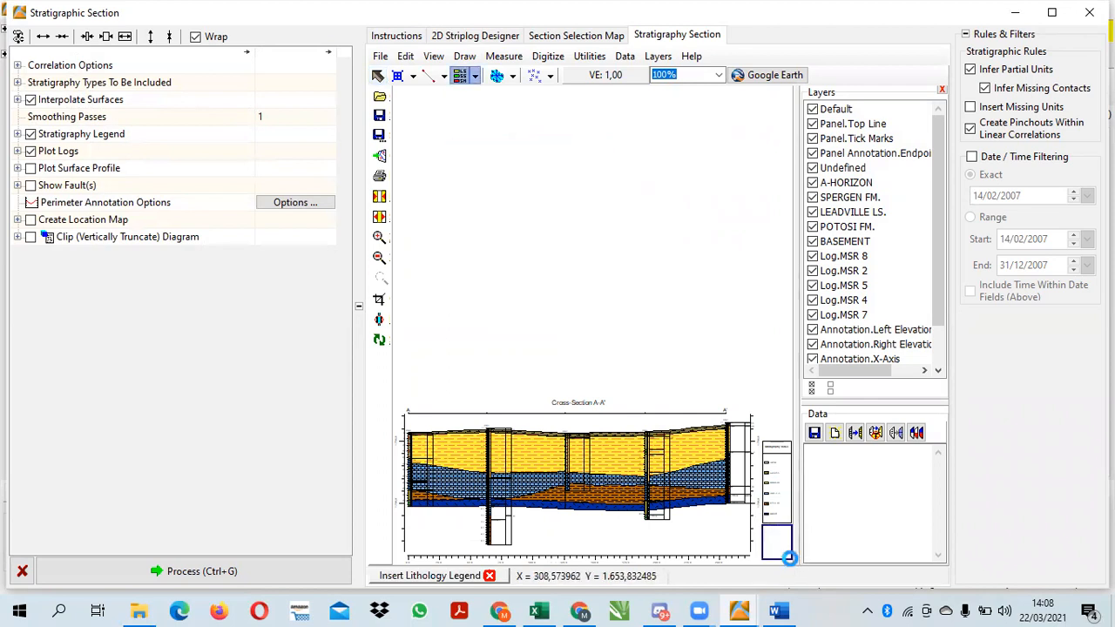
# Save the section diagram as PENAMPANG SAYATAN STRATIGRAPHY in the project folder and close the section window
pyautogui.click(381, 56)
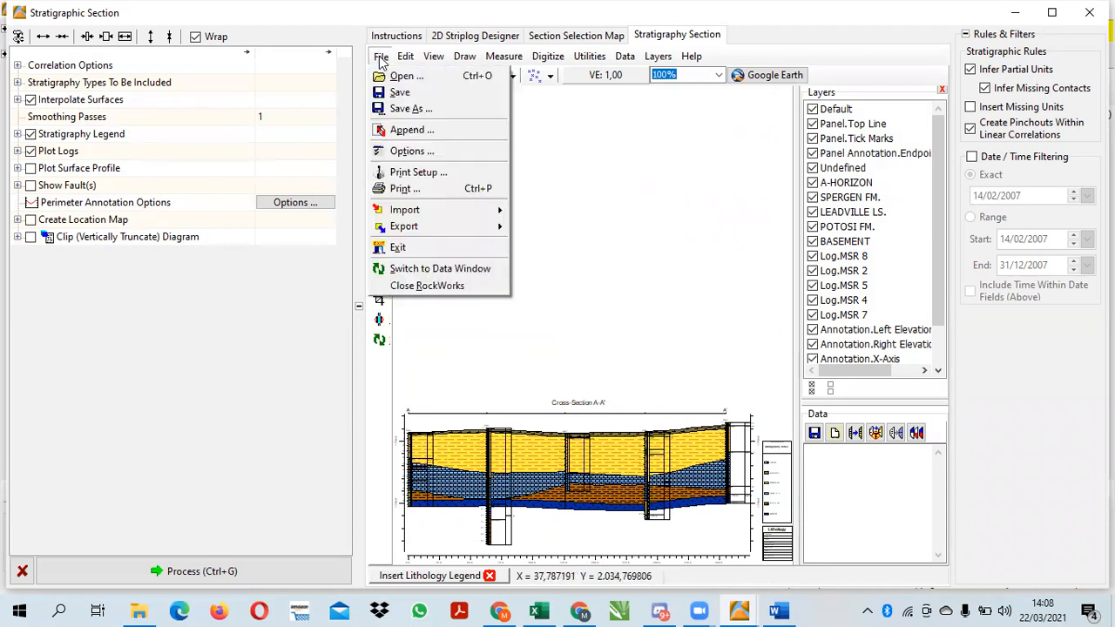
pyautogui.click(414, 108)
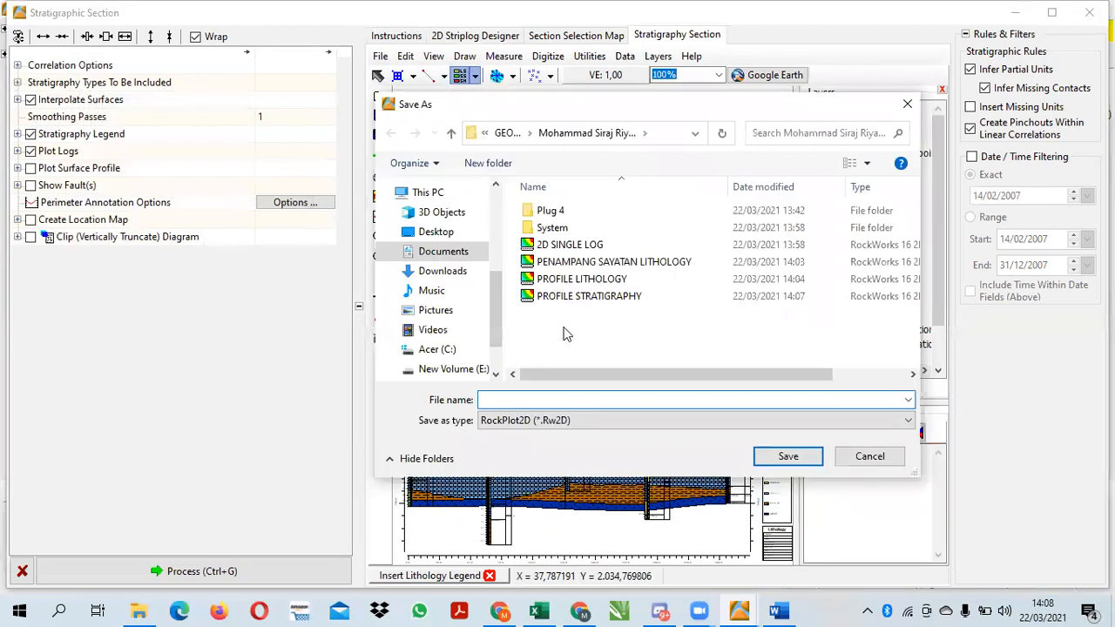
pyautogui.write('PENAMPANG S')
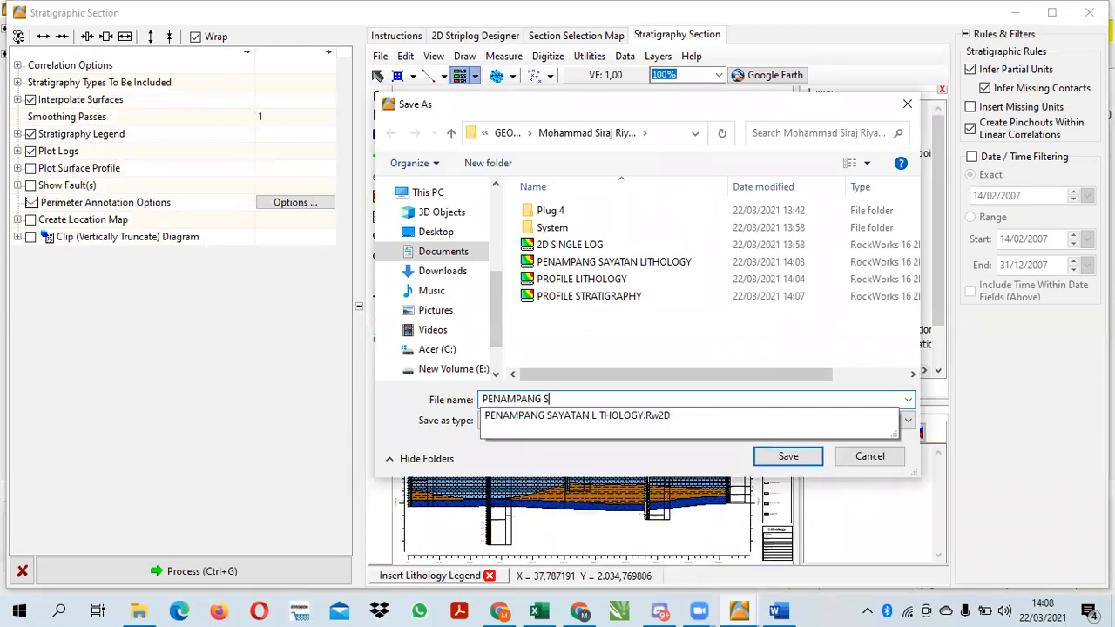
pyautogui.write('AYATAN STRATIGRAPHY')
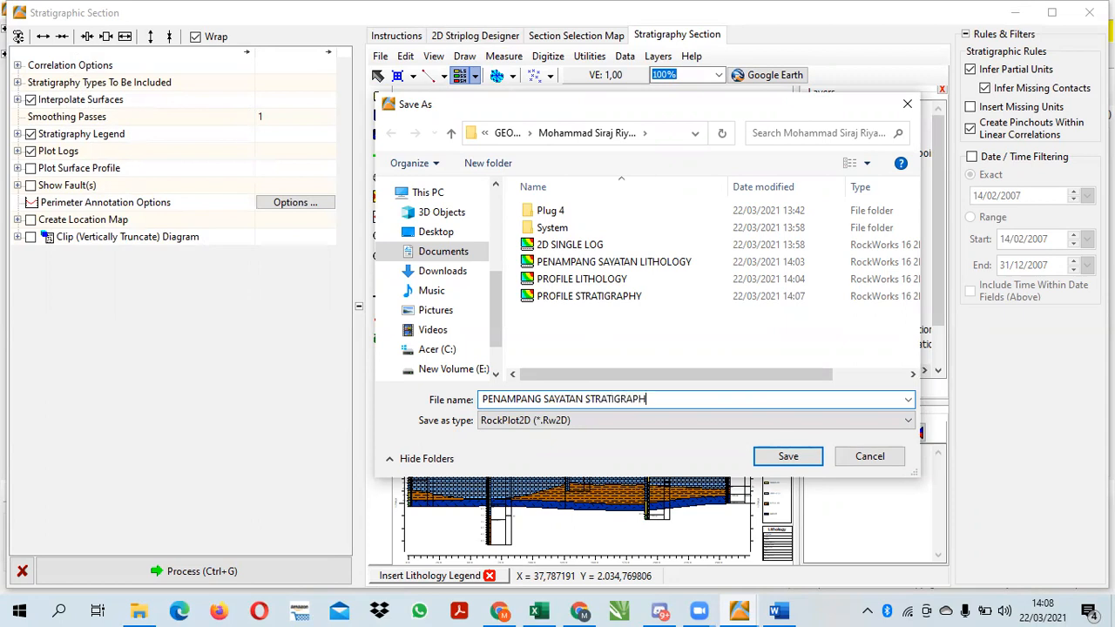
pyautogui.click(787, 455)
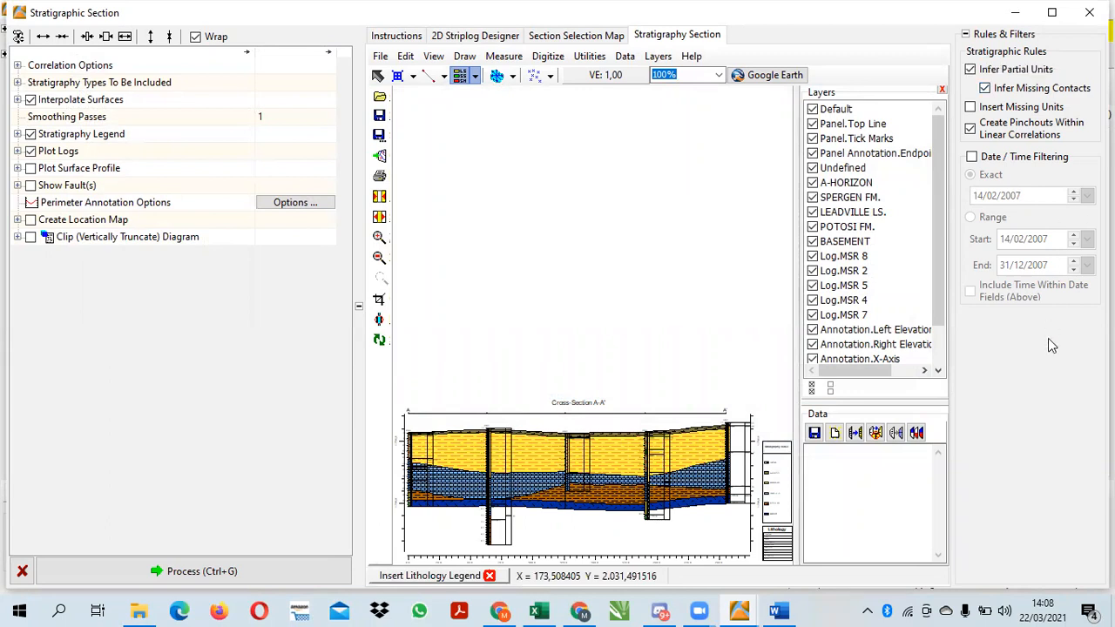
pyautogui.click(1089, 12)
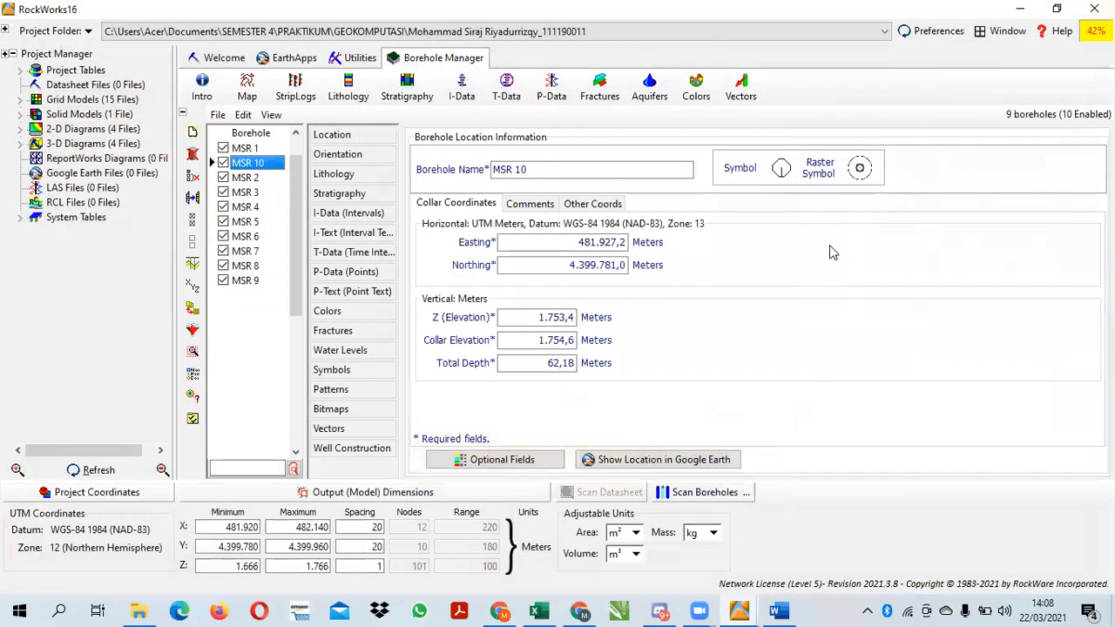